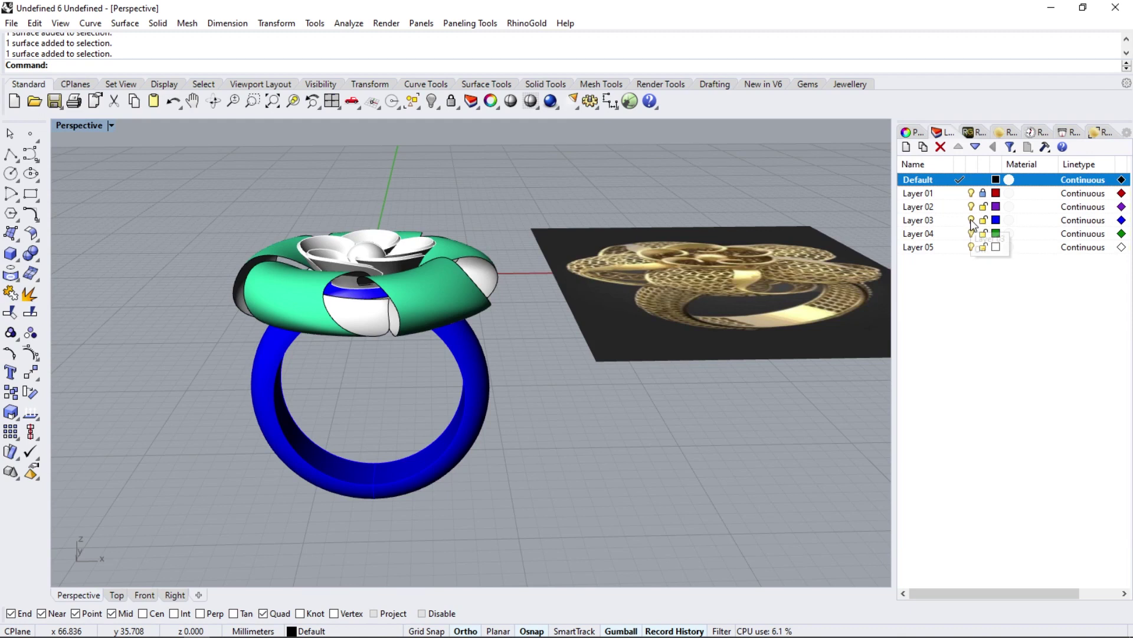
- Hide Layer 03 with the blue shank and make Layer 05 the current layer
left_click(971, 220)
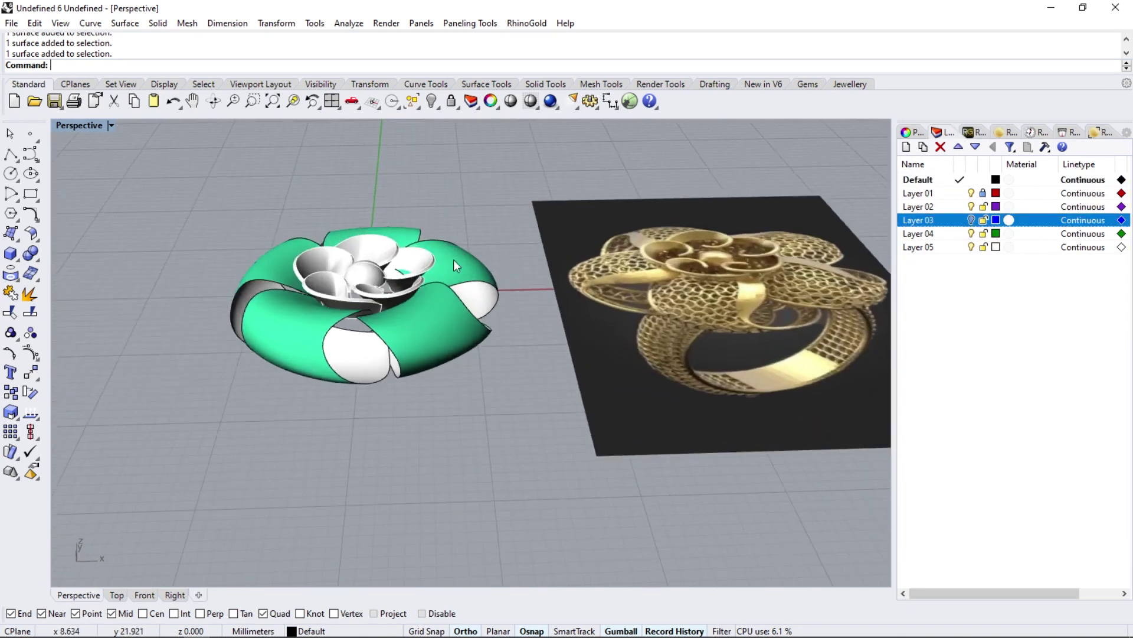
left_click(968, 248)
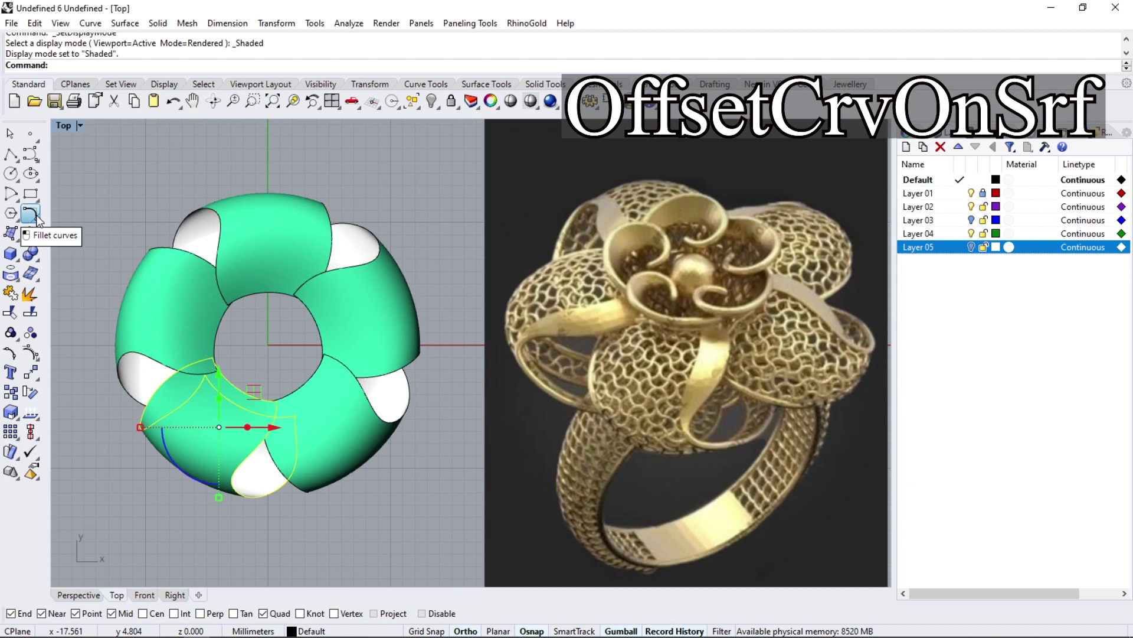
- Start an offset of the petal edge curve, then begin a curve on the petal surface
left_click(29, 214)
left_click(91, 240)
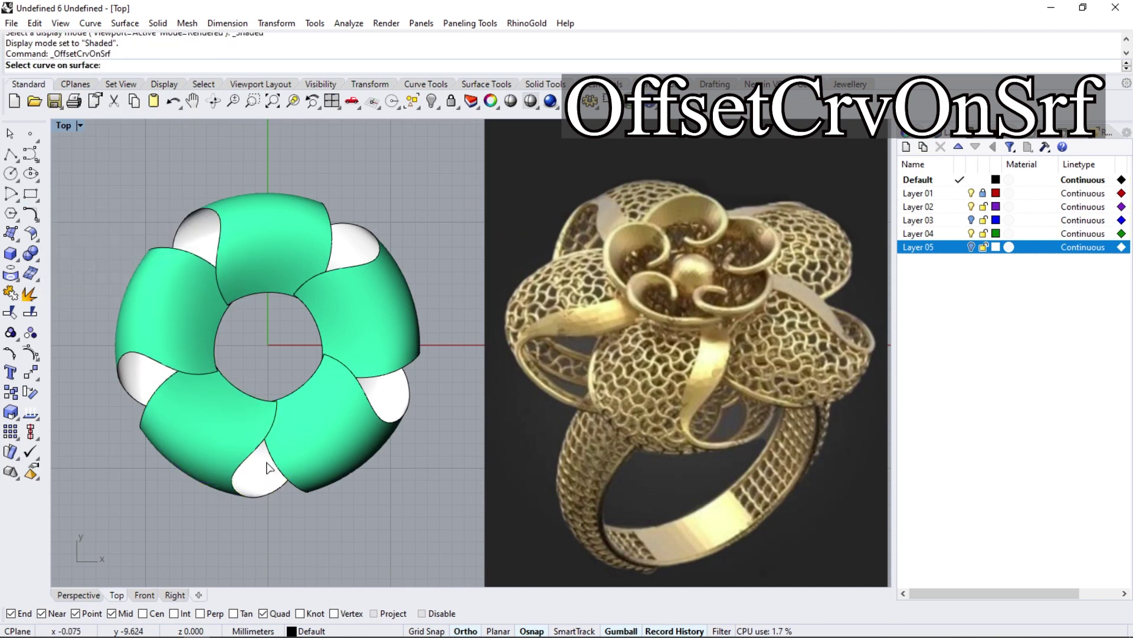
left_click(256, 463)
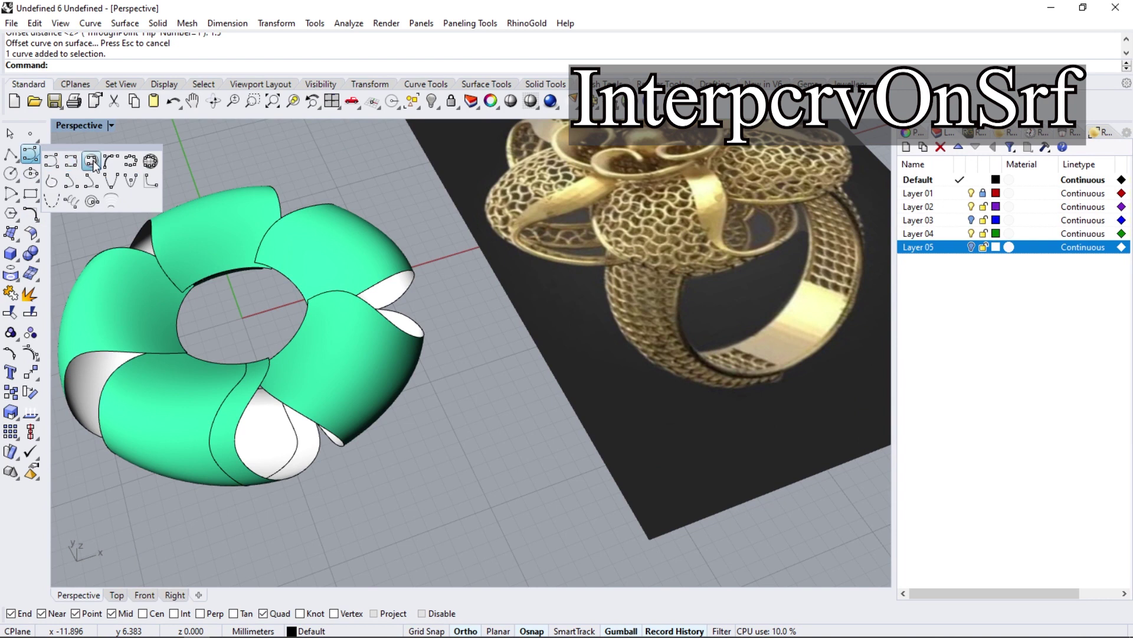
left_click(94, 165)
left_click(200, 431)
left_click(224, 401)
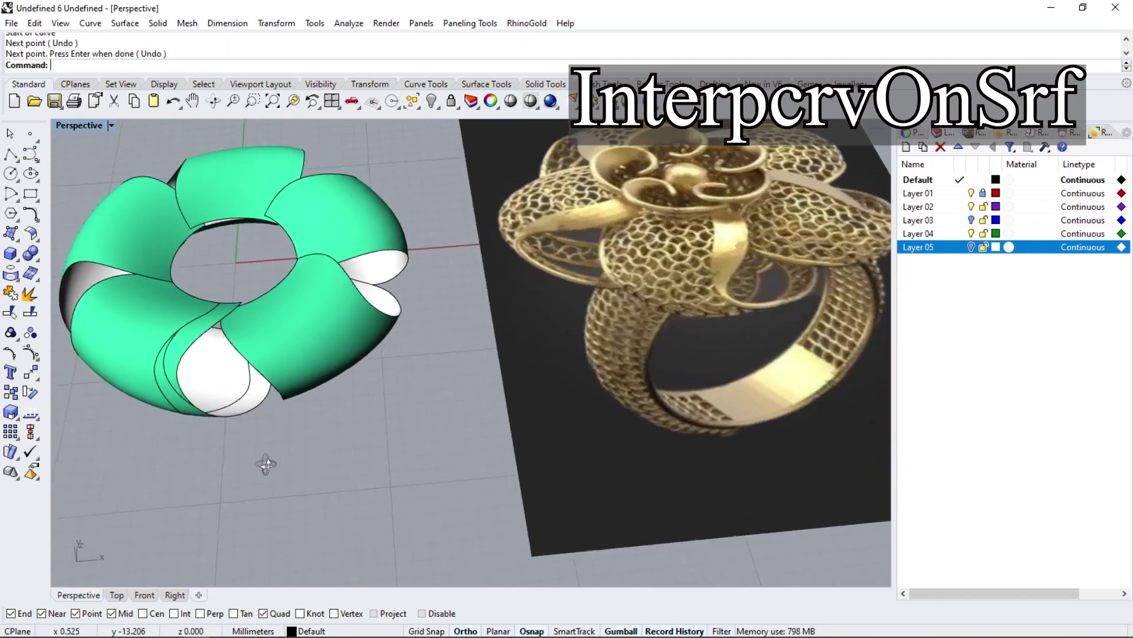
- Orbit to a low side view of the torus and rerun the trial Trim with the curve
mouse_move(276, 289)
right_mouse_down()
mouse_move(325, 348)
mouse_move(312, 312)
right_mouse_up()
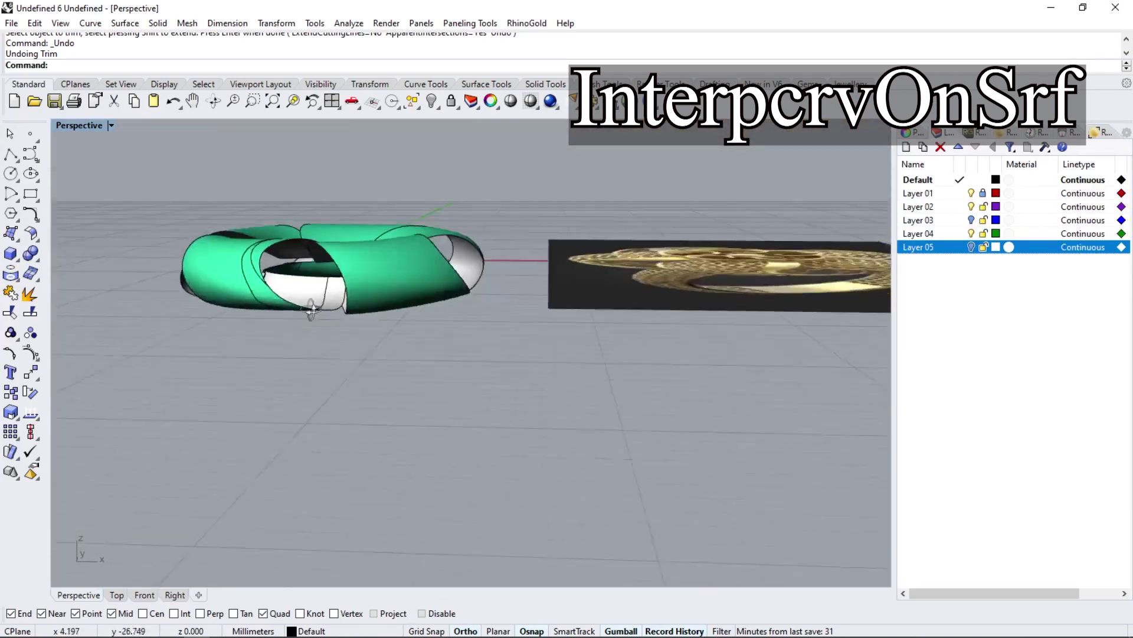
scroll(293, 218, "up", 3)
scroll(341, 300, "up", 2)
key("Return")
left_click(321, 277)
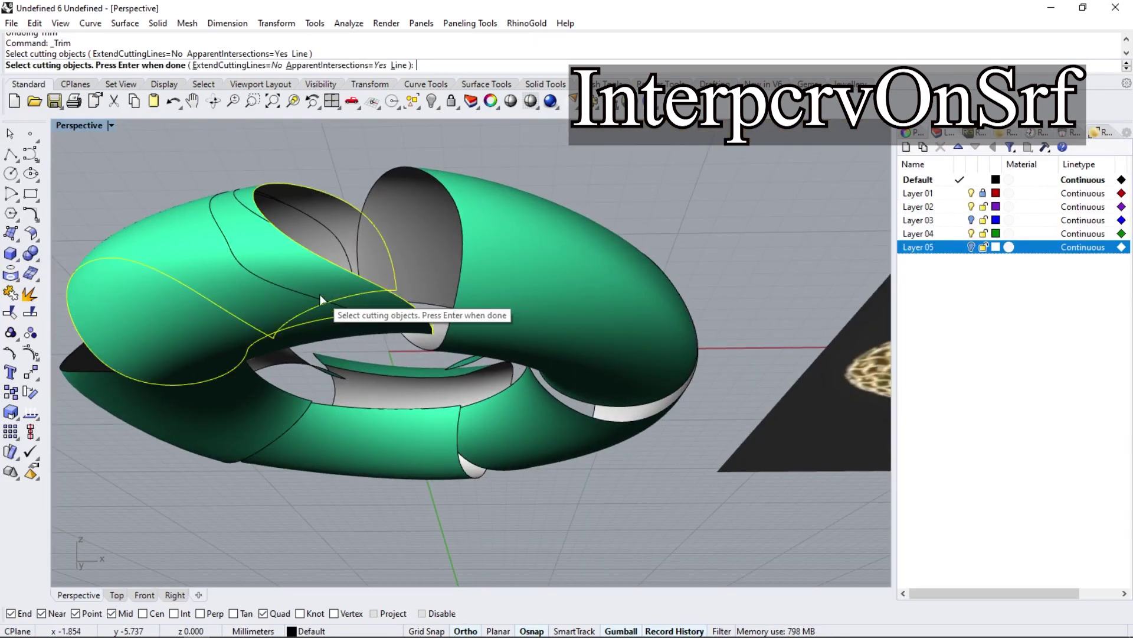
- Draw an interpolated curve on the petal surface from its tip down across its face
left_click(37, 164)
left_click(303, 268)
left_click(270, 222)
mouse_move(315, 294)
right_mouse_down()
mouse_move(334, 303)
mouse_move(291, 280)
mouse_move(310, 289)
mouse_move(293, 262)
mouse_move(299, 202)
mouse_move(337, 245)
right_mouse_up()
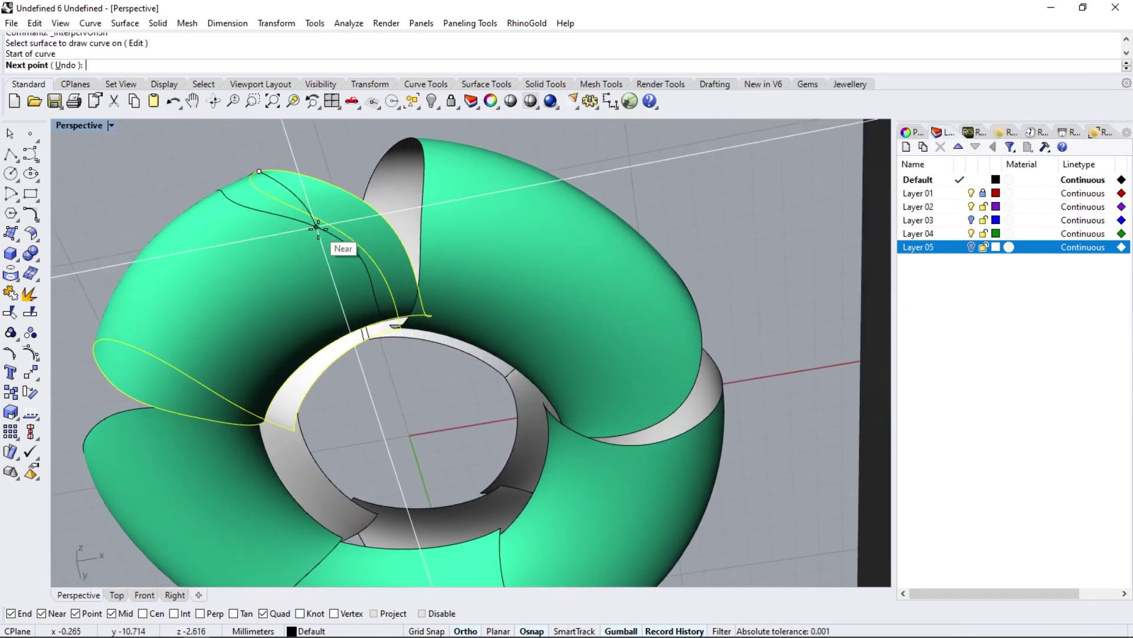
left_click(348, 242)
key("Return")
- Split the petal curve at two cutting curves and delete the leftover piece
type("split")
key("Return")
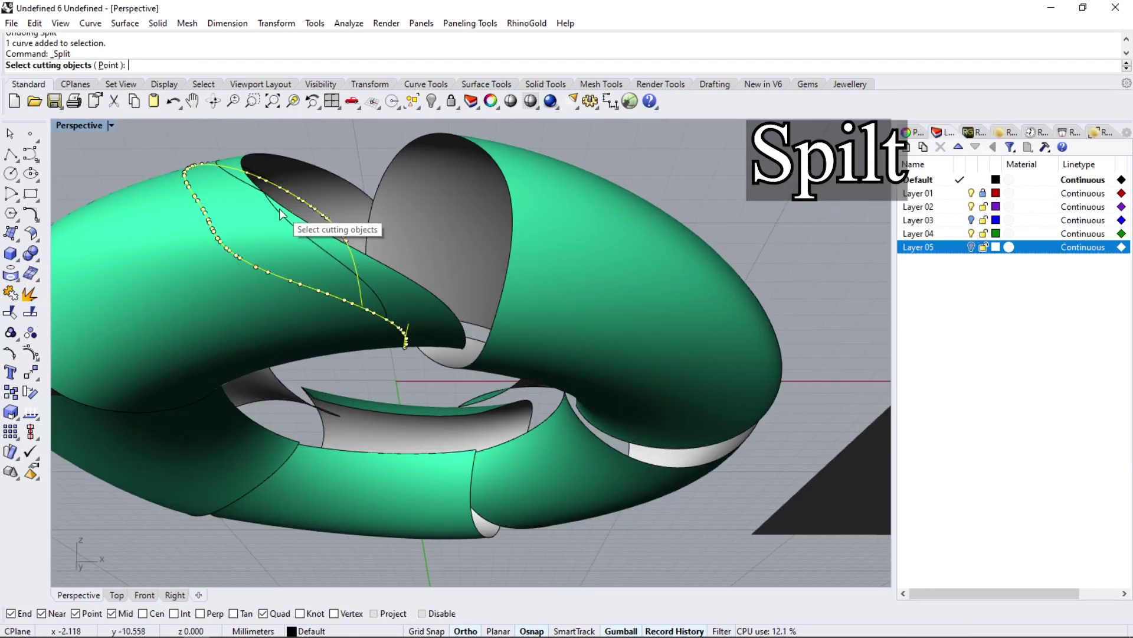
left_click(246, 188)
left_click(252, 229)
key("Return")
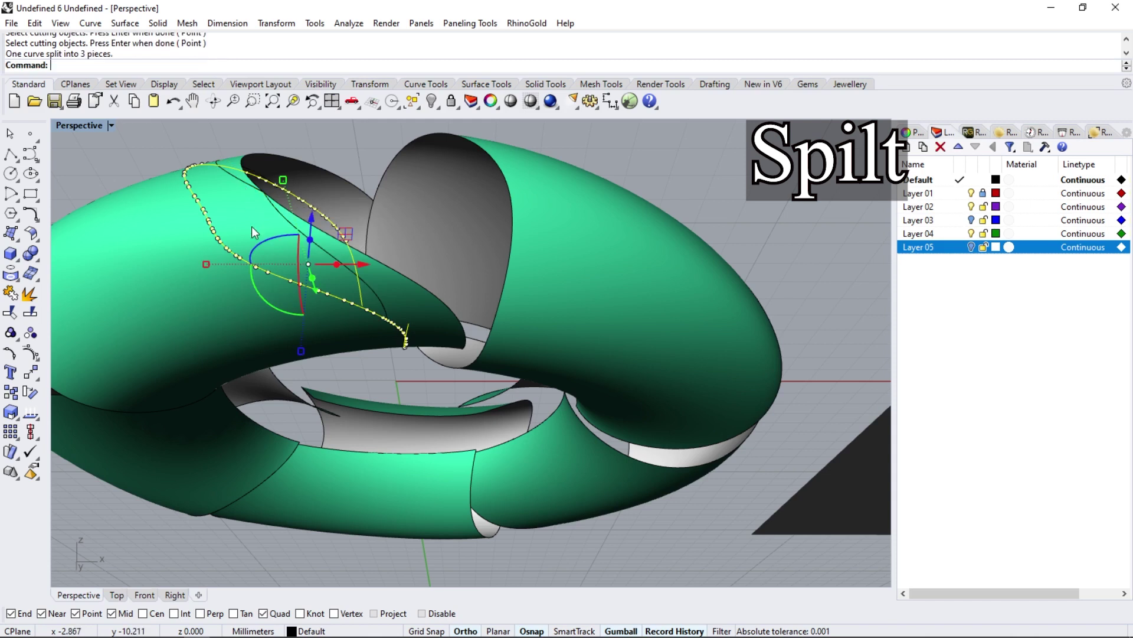
left_click(264, 268)
left_click(329, 303)
key("Delete")
- Join the remaining petal curve pieces into one open curve
mouse_move(278, 339)
right_mouse_down()
mouse_move(547, 434)
mouse_move(439, 487)
right_mouse_up()
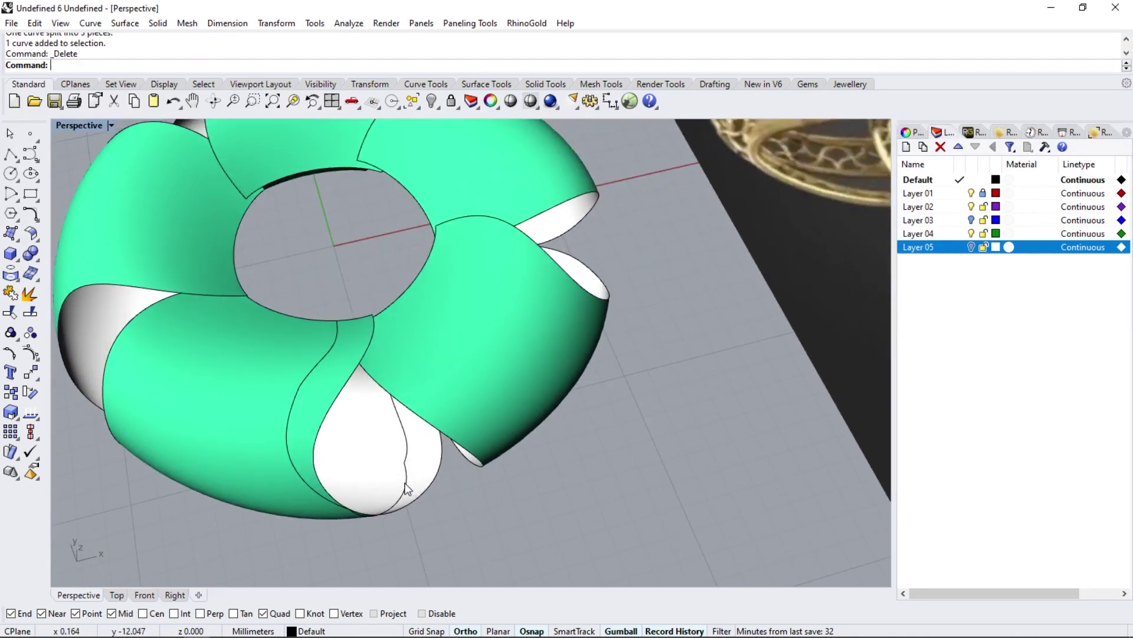
left_click(413, 453)
left_click(442, 476)
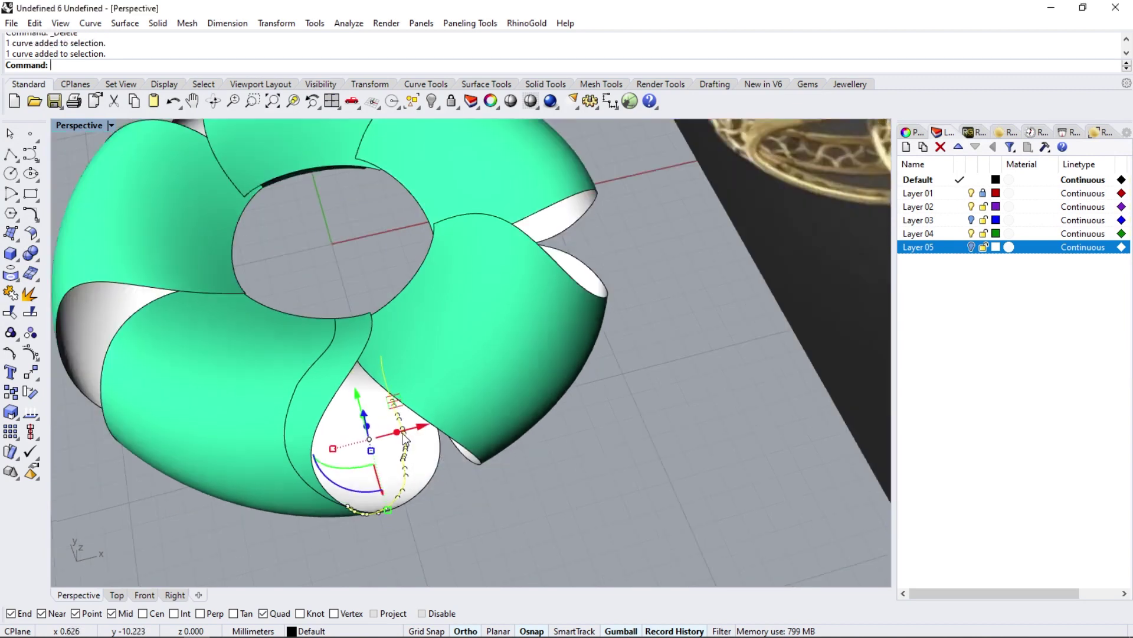
right_click_drag(442, 476, 6, 311)
left_click(8, 311)
- Rebuild the joined petal curve with fewer control points
left_click(406, 463)
left_click(448, 495)
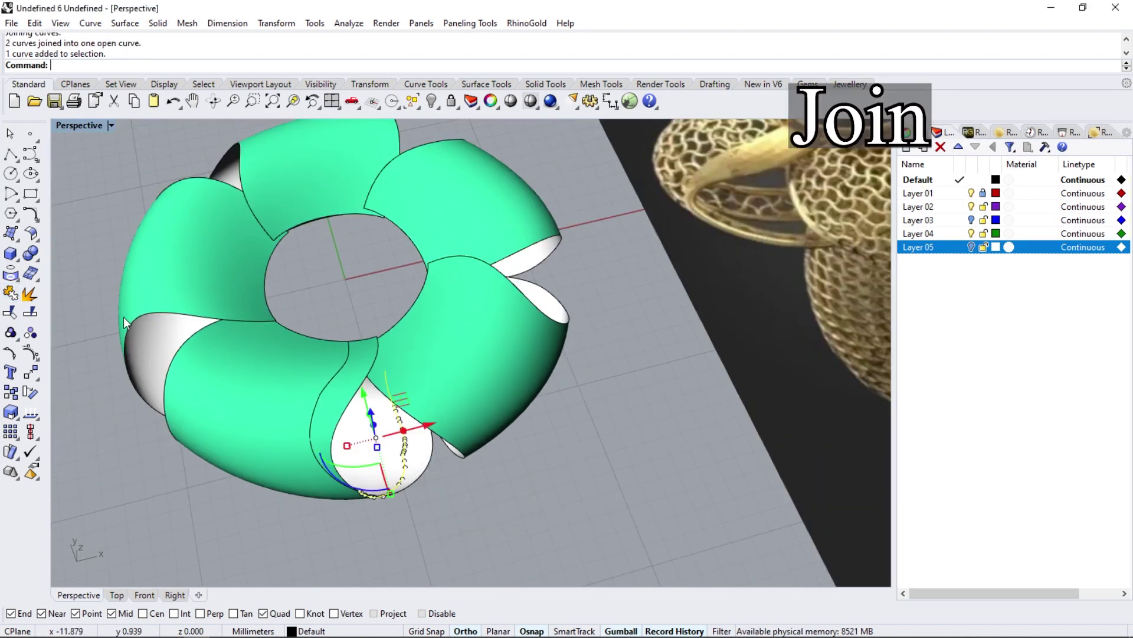
left_click(37, 222)
left_click(230, 242)
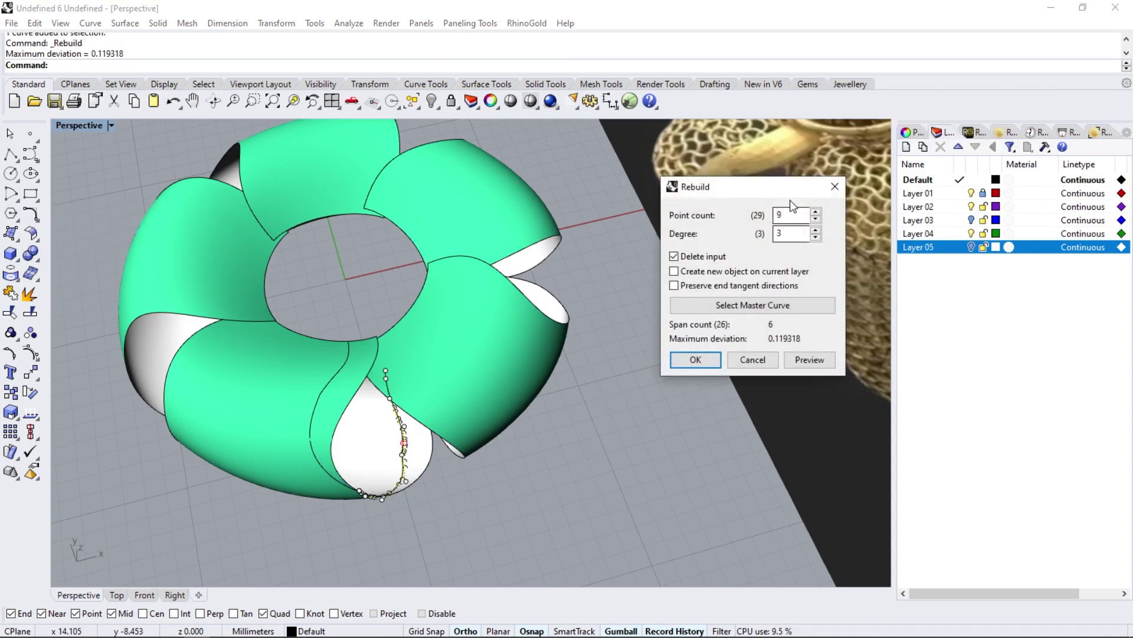
key("Return")
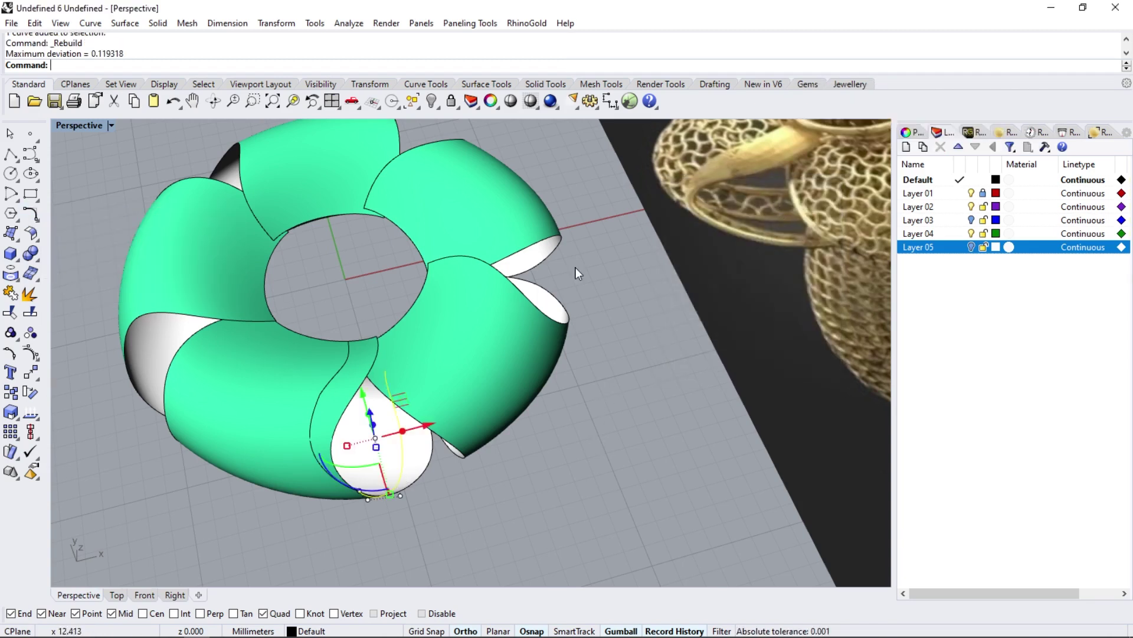
- Pull the petal curve and the seam curve onto the torus surface
left_click(332, 384, "shift")
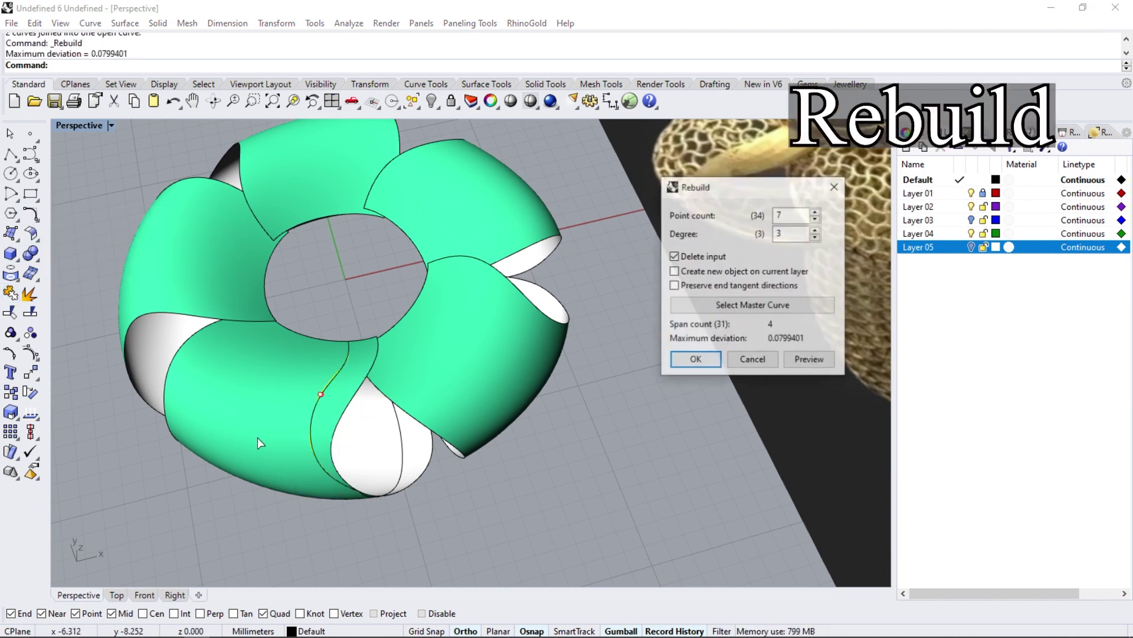
left_click(53, 282)
left_click(290, 378)
key("Return")
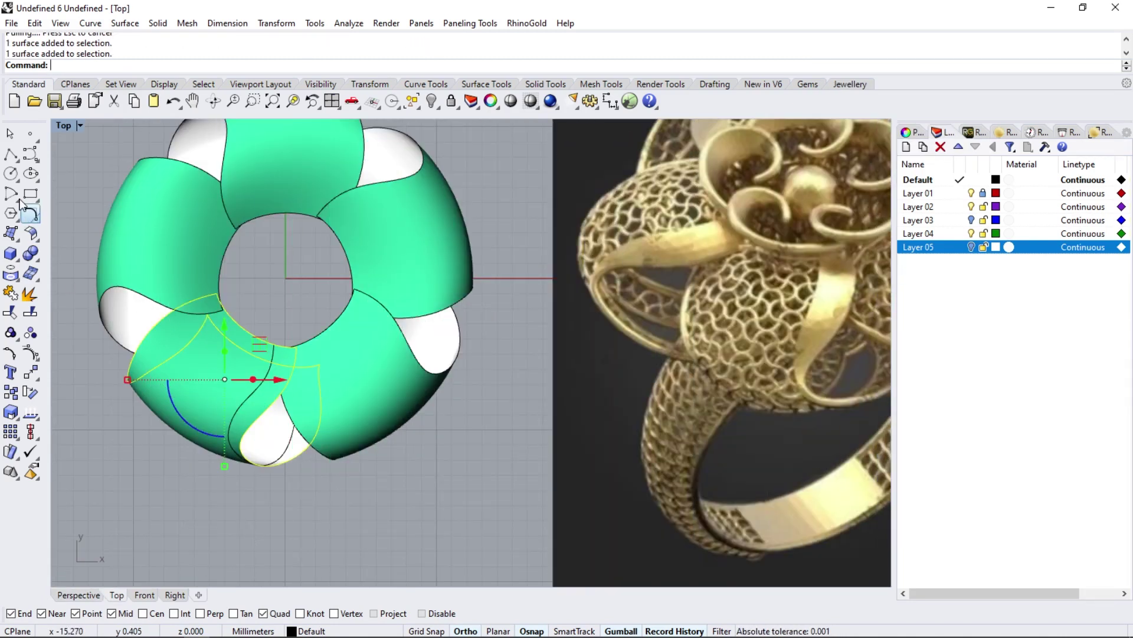
- Switch the viewport to Bottom and extract an isocurve across the petal
left_click(80, 126)
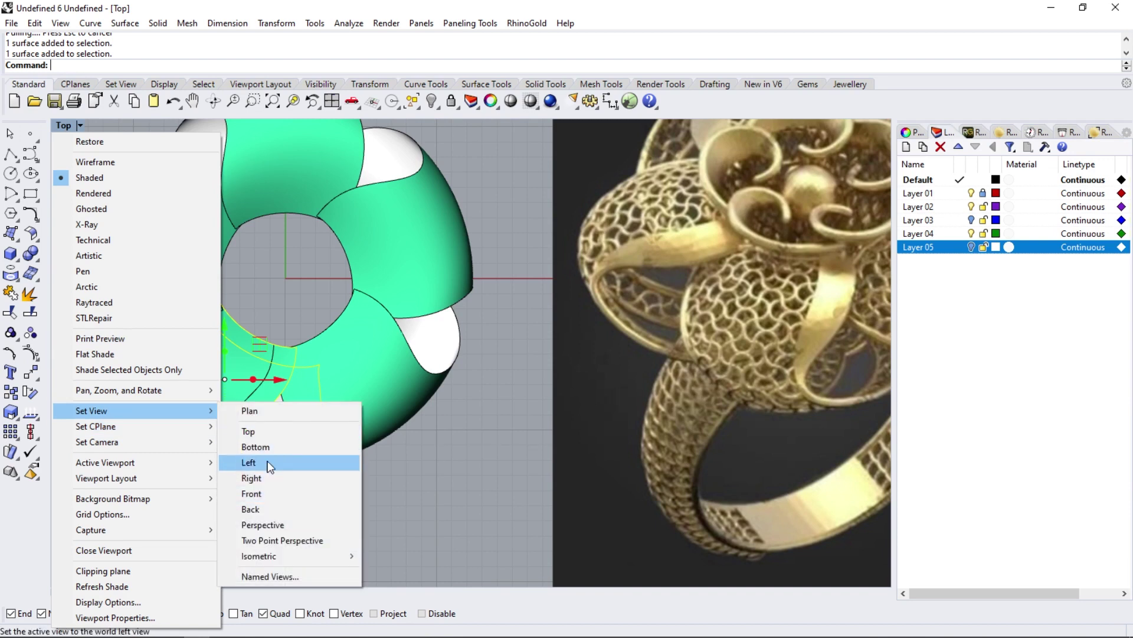
mouse_move(91, 409)
left_click(269, 449)
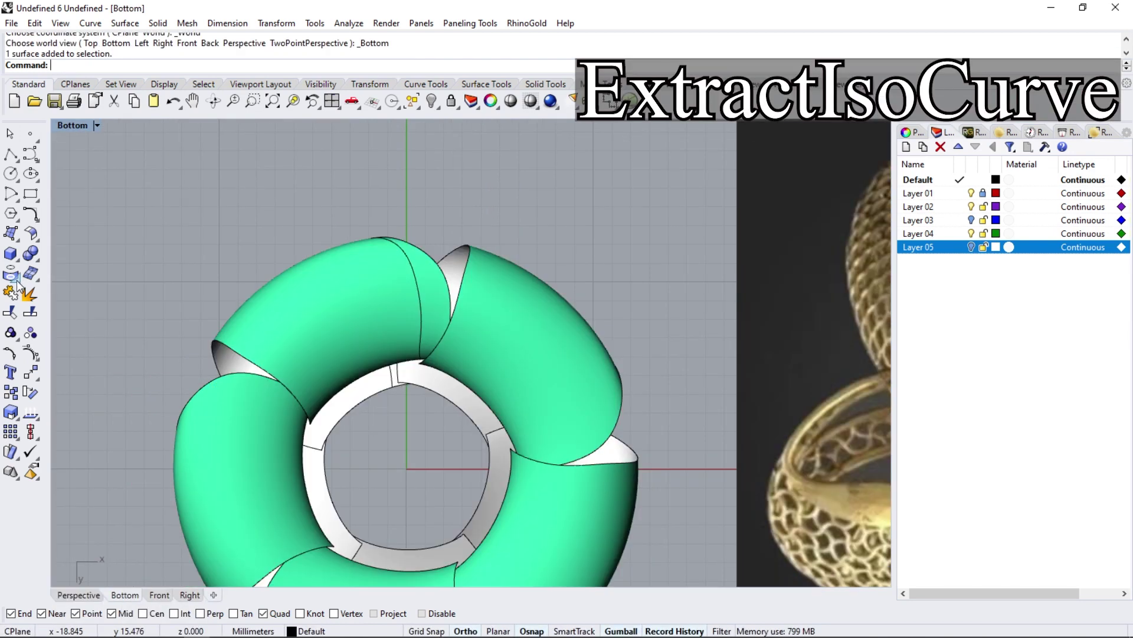
left_click(21, 283)
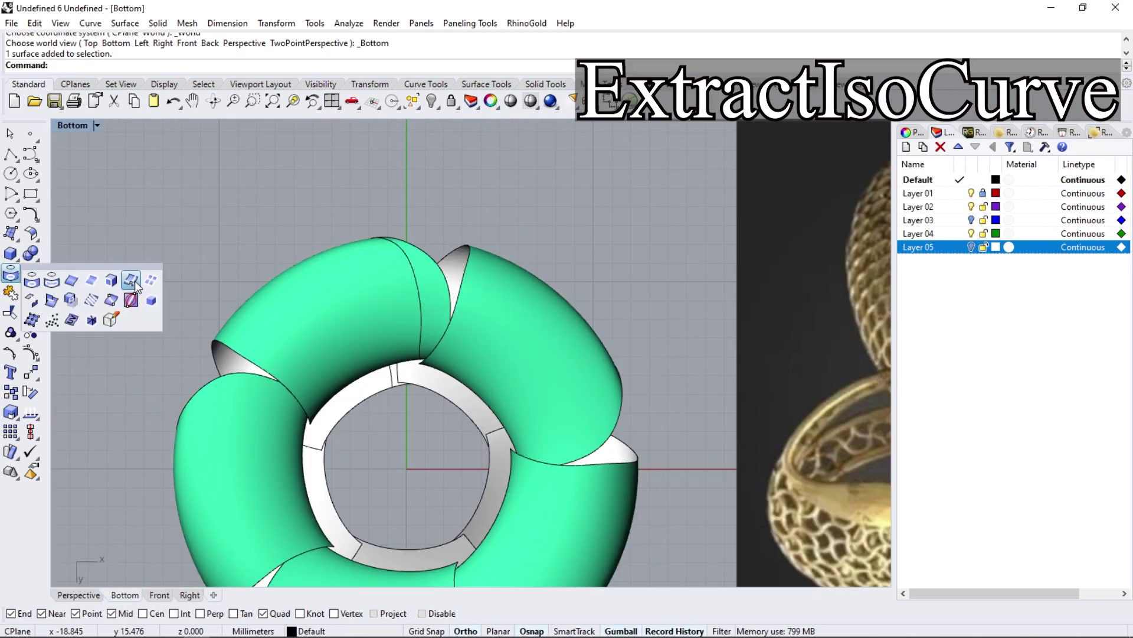
left_click(134, 281)
left_click(326, 298)
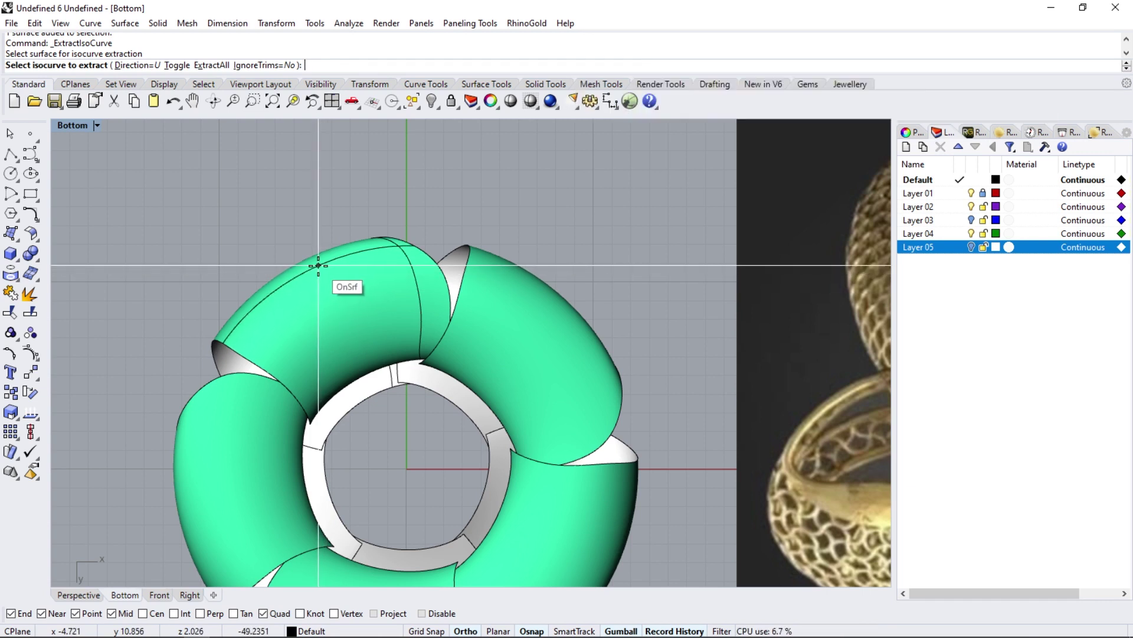
left_click(319, 266)
key("Return")
left_click(265, 230)
- Draw a short interpolated curve on the petal surface
left_click(31, 155)
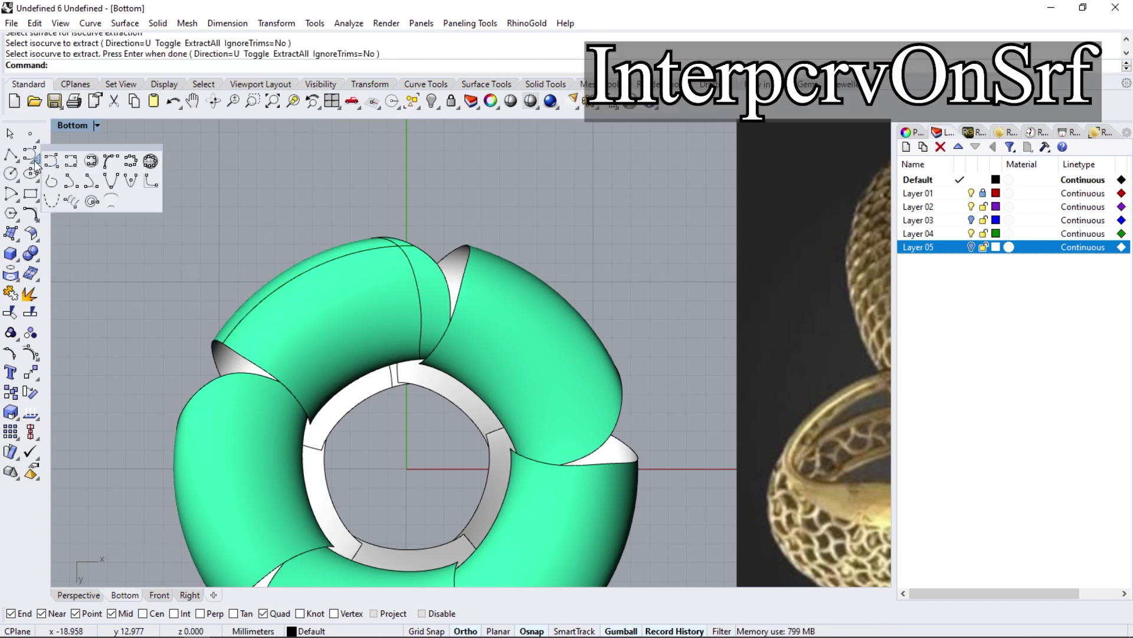
left_click(81, 166)
left_click(296, 328)
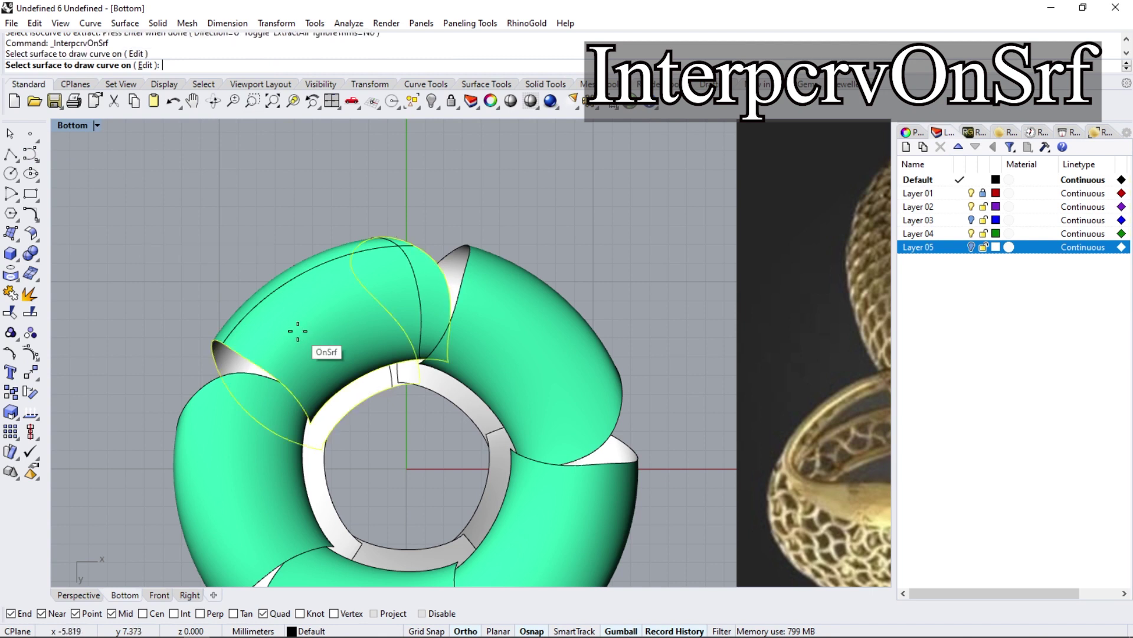
left_click(282, 382)
left_click(271, 293)
key("Return")
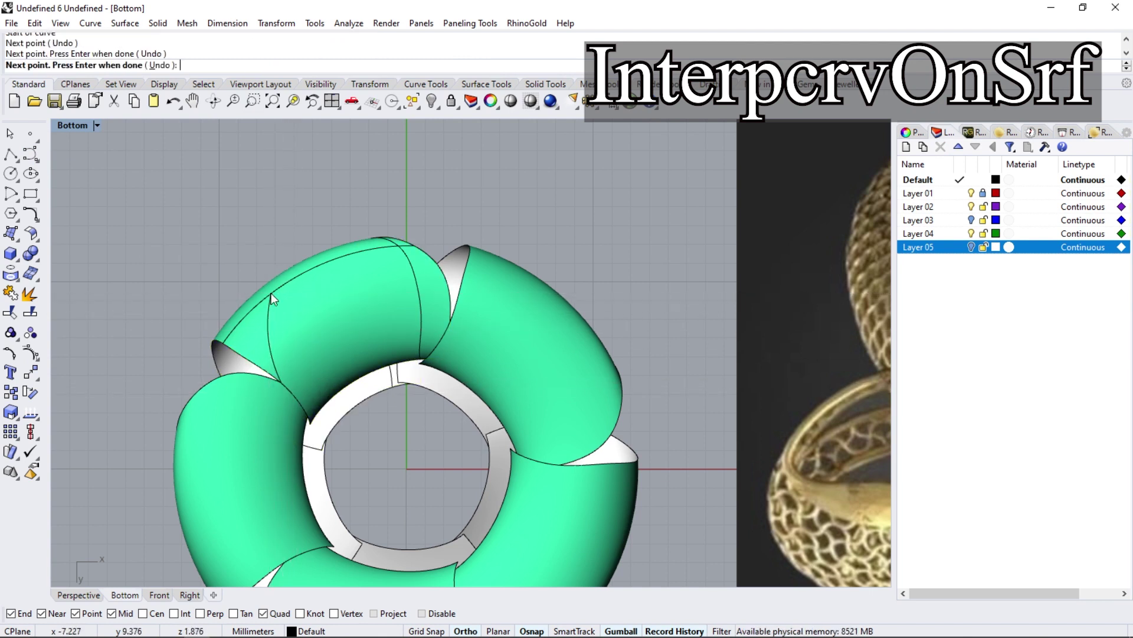
- Select the petal surface, the new curve and an adjacent surface
left_click(272, 319)
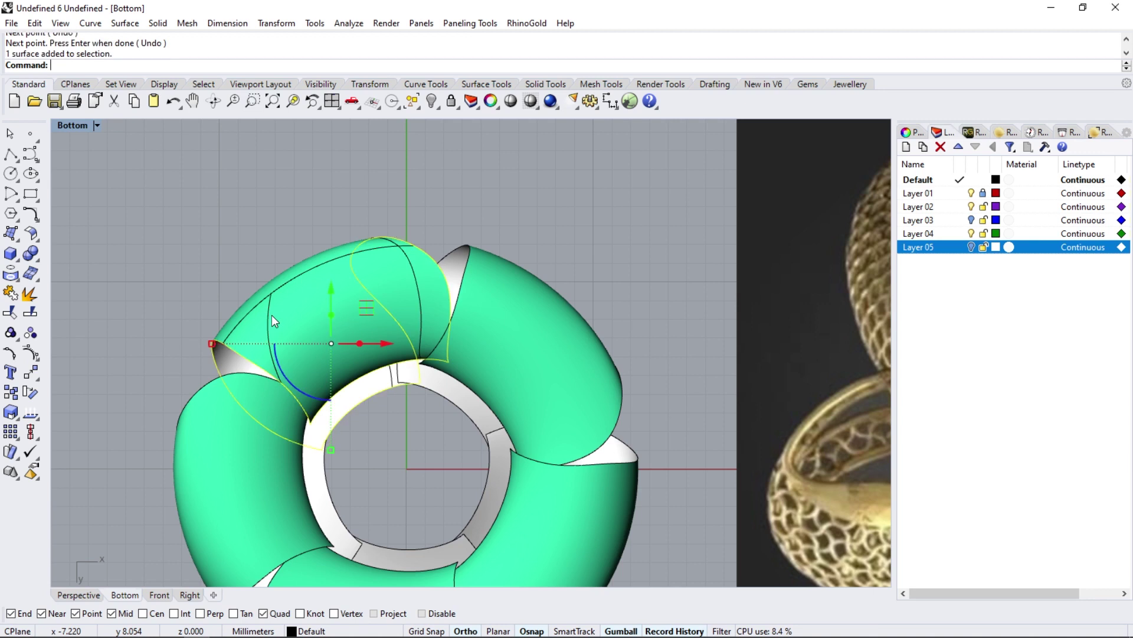
left_click(270, 301)
left_click(294, 285, "shift")
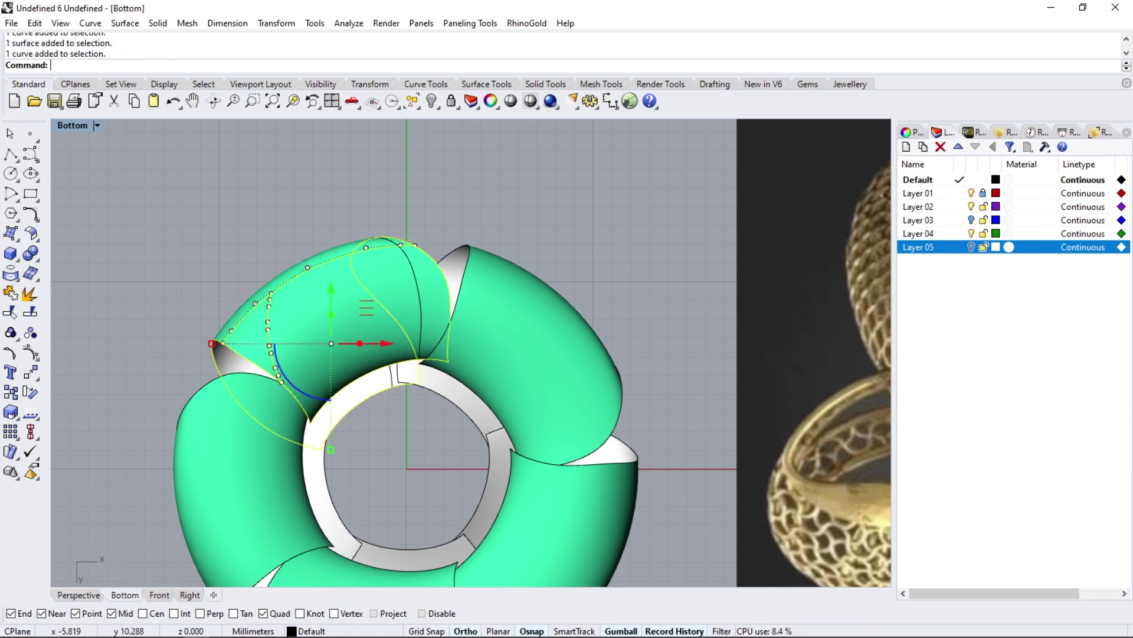
left_click(452, 102)
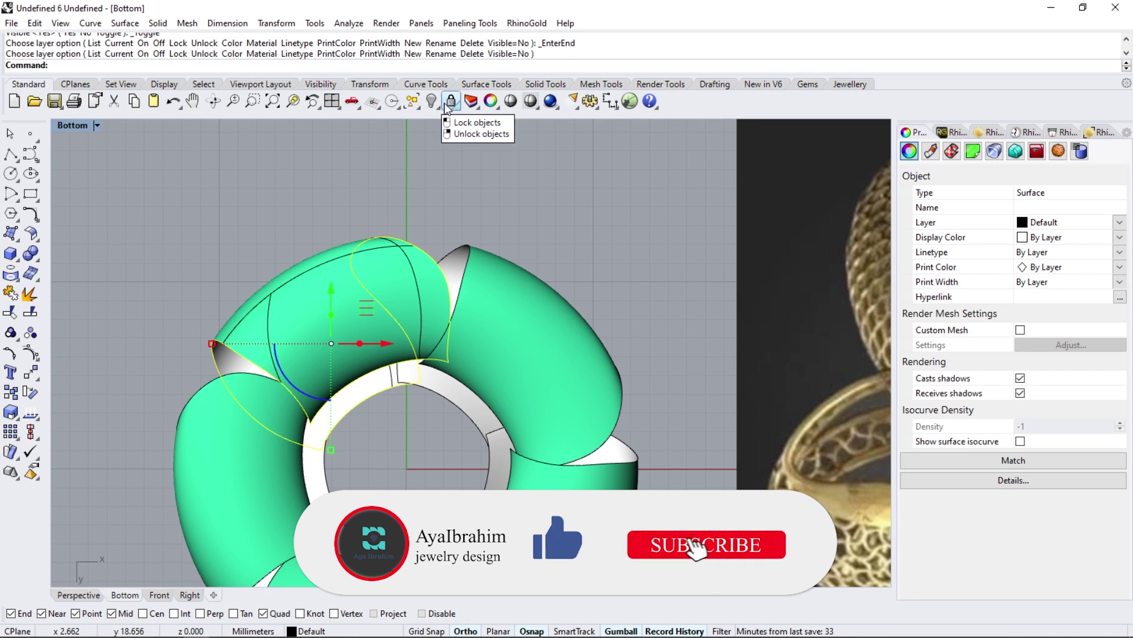
- Lock the selected petal and curve, then inspect the outline curves on the petal
left_click(448, 103)
left_click(416, 260)
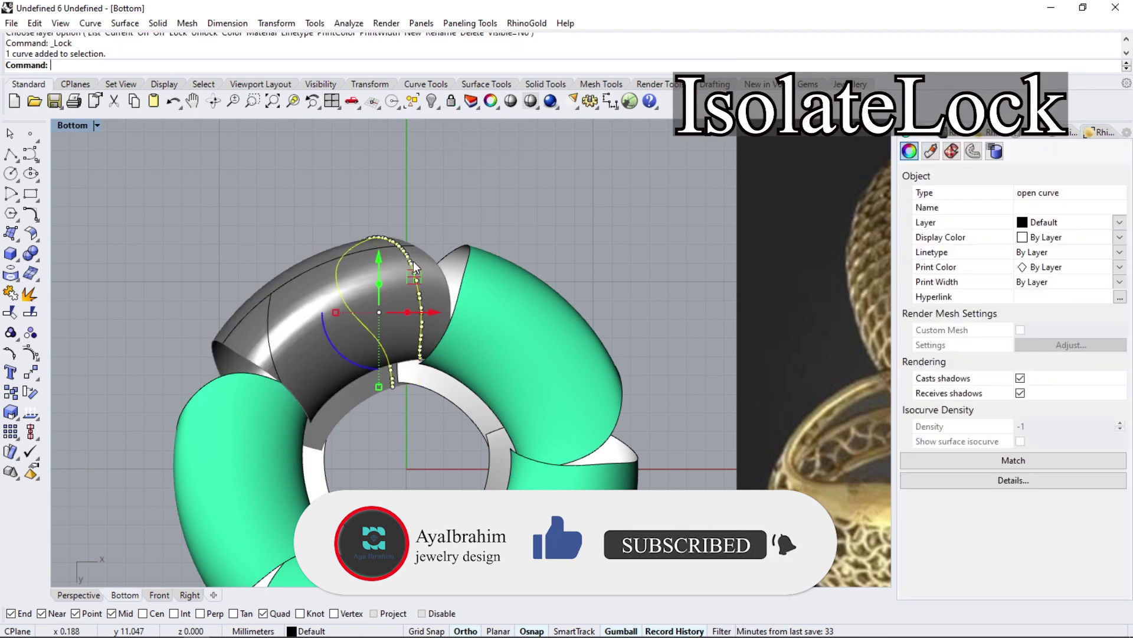
left_click(344, 254)
left_click(307, 269)
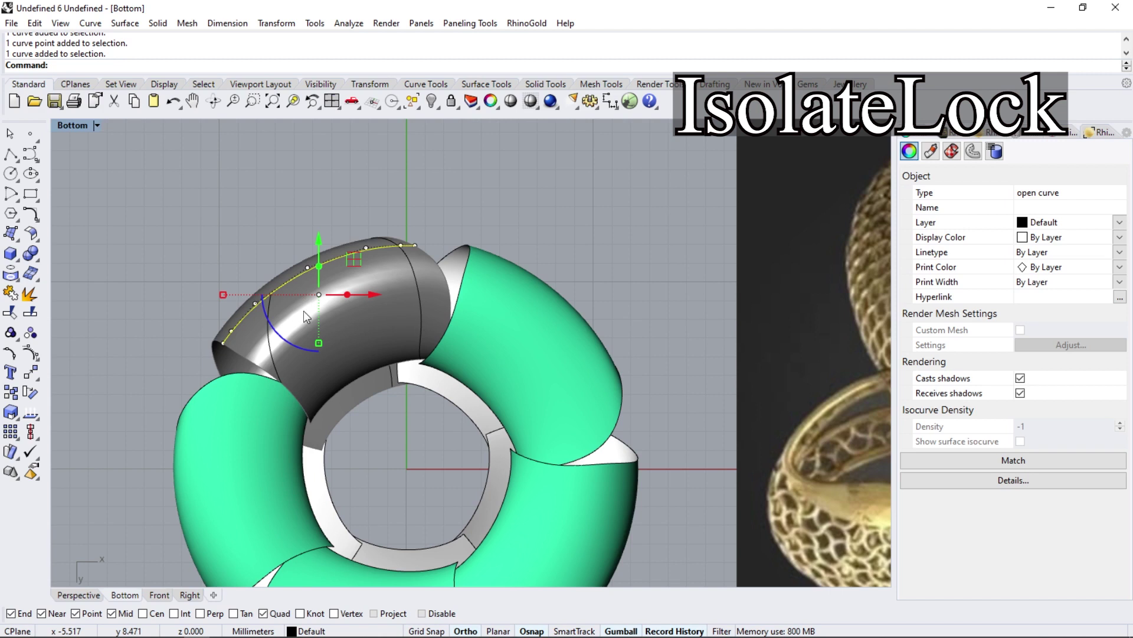
left_click(412, 285)
key("Escape")
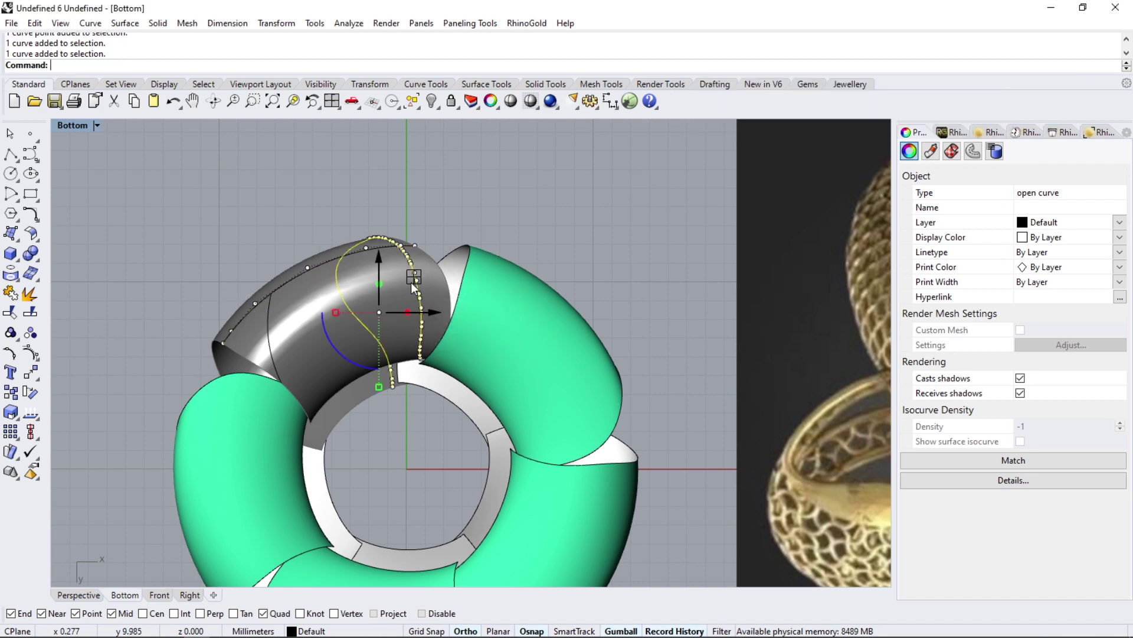
- Split the outline curve into two pieces at the crossing curve
left_click(413, 258)
left_click(30, 312)
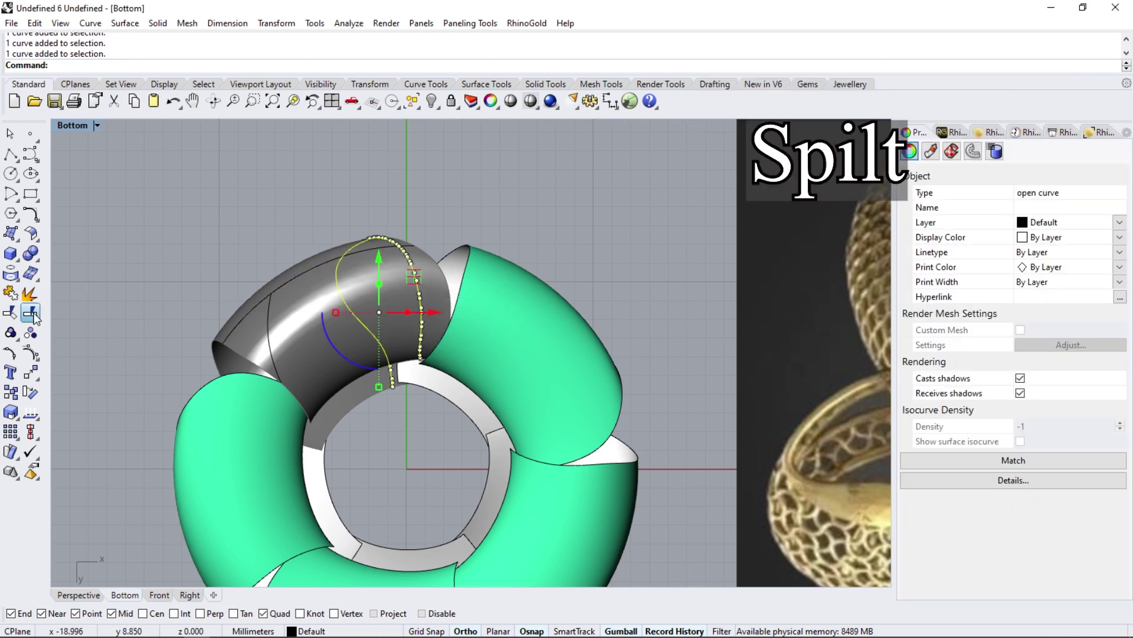
left_click(309, 271)
key("Return")
left_click(360, 254)
left_click(278, 325)
- Trim the overlapping curve ends and join the three curves into one
left_click(11, 312)
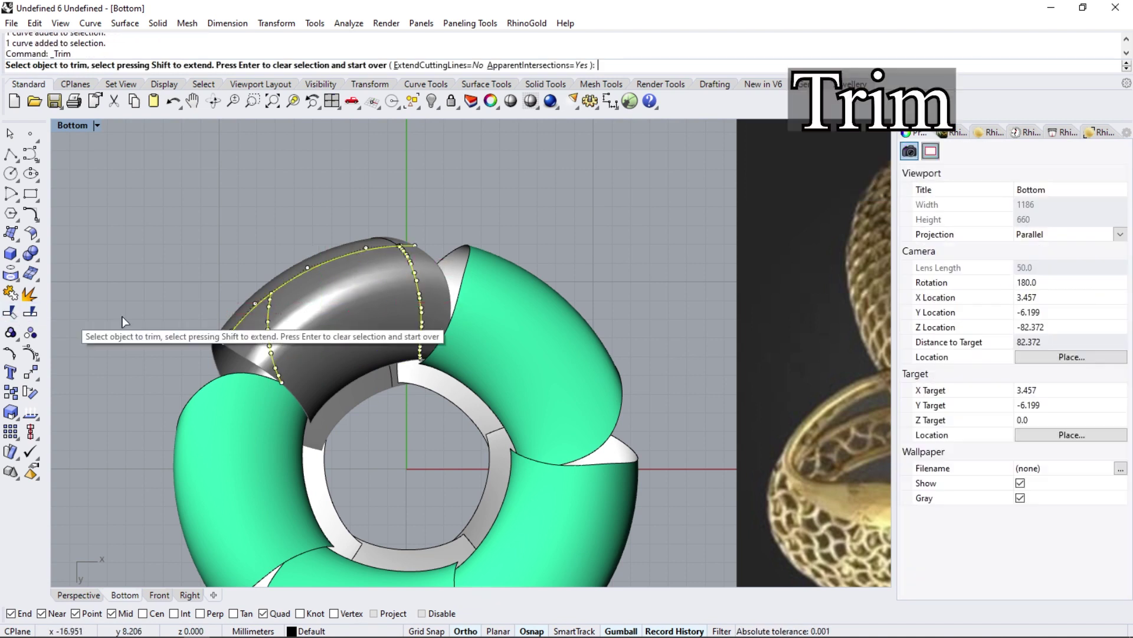
scroll(412, 248, "up", 2)
key("Return")
scroll(364, 278, "down", 2)
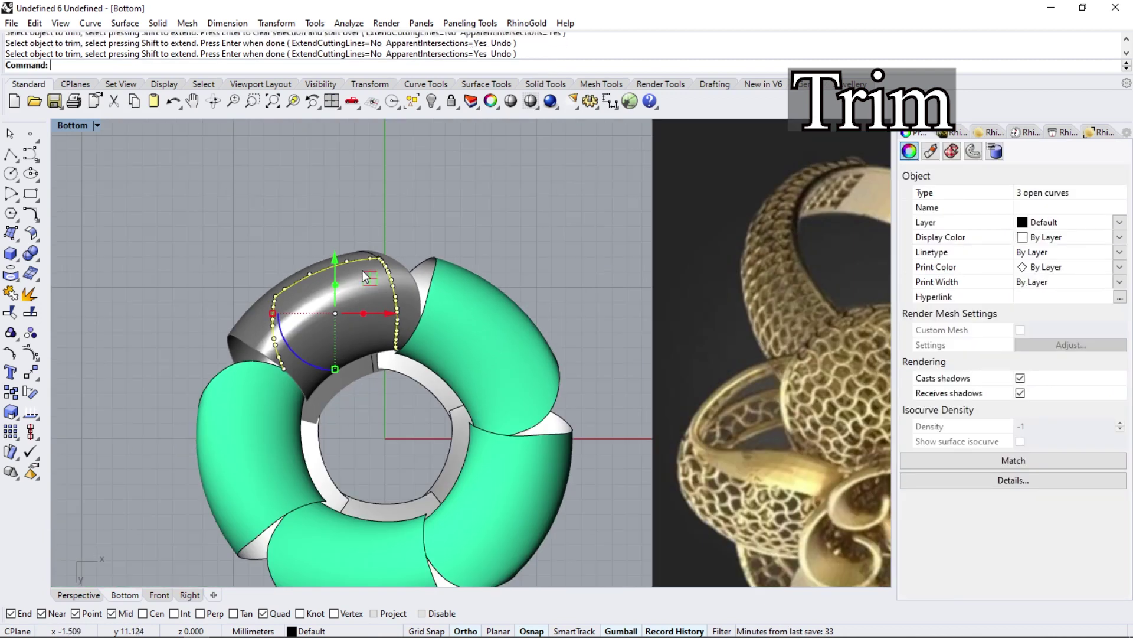
left_click(10, 294)
key("Escape")
- Rebuild the outline curve to 7 points, degree 3, and drag its top-corner control point
left_click(285, 291)
scroll(363, 263, "up", 1)
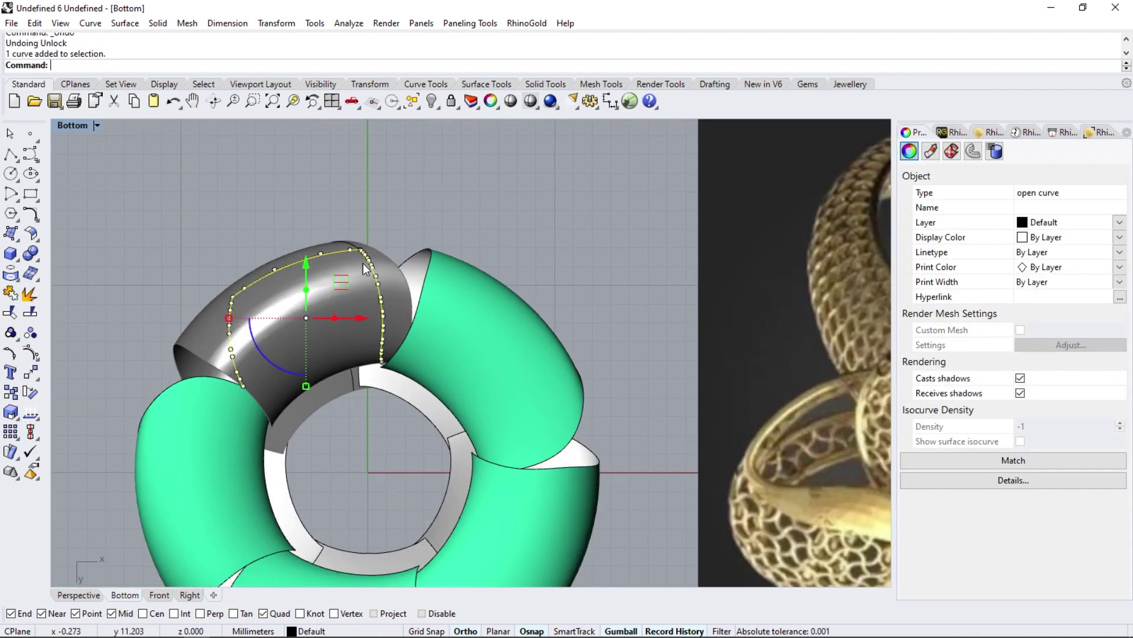
scroll(363, 263, "up", 2)
scroll(355, 225, "up", 2)
scroll(377, 267, "down", 3)
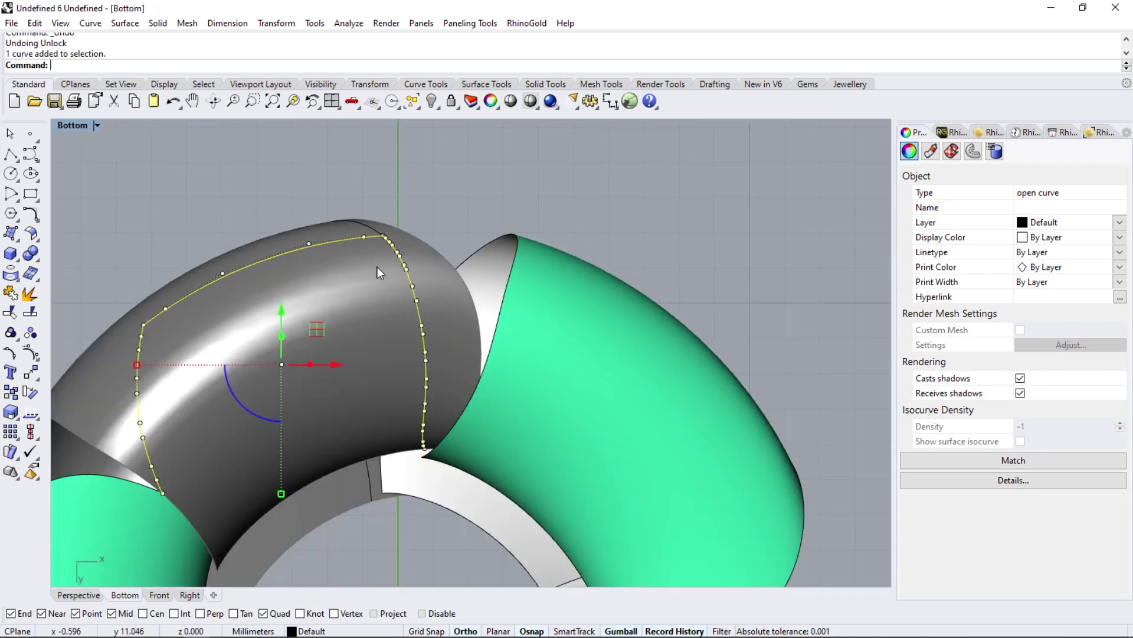
left_click(39, 219)
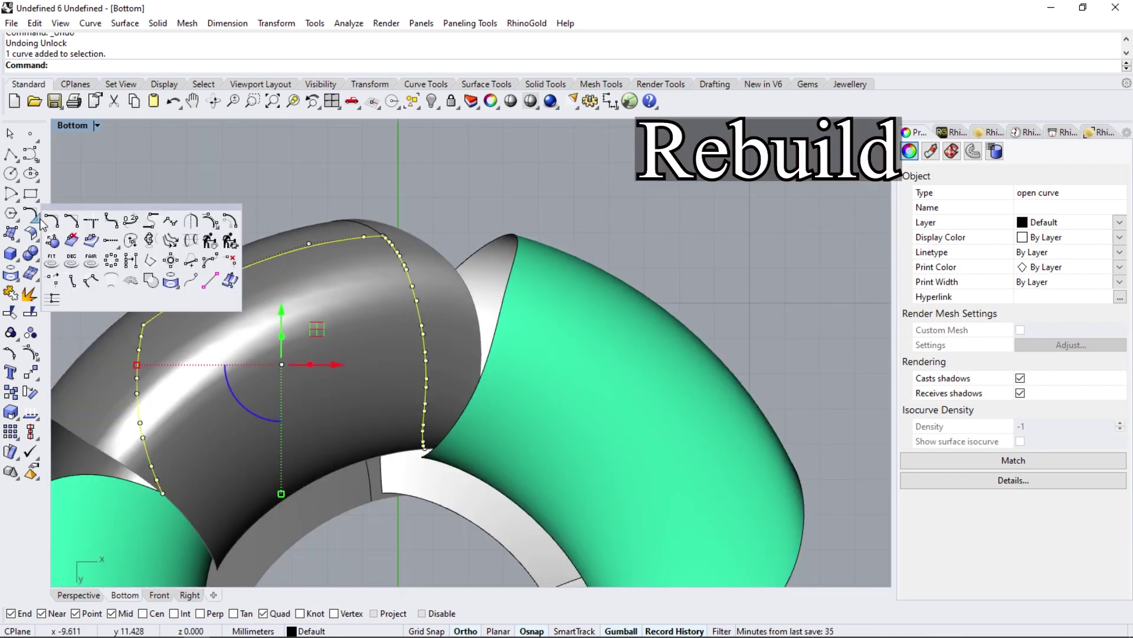
left_click(194, 244)
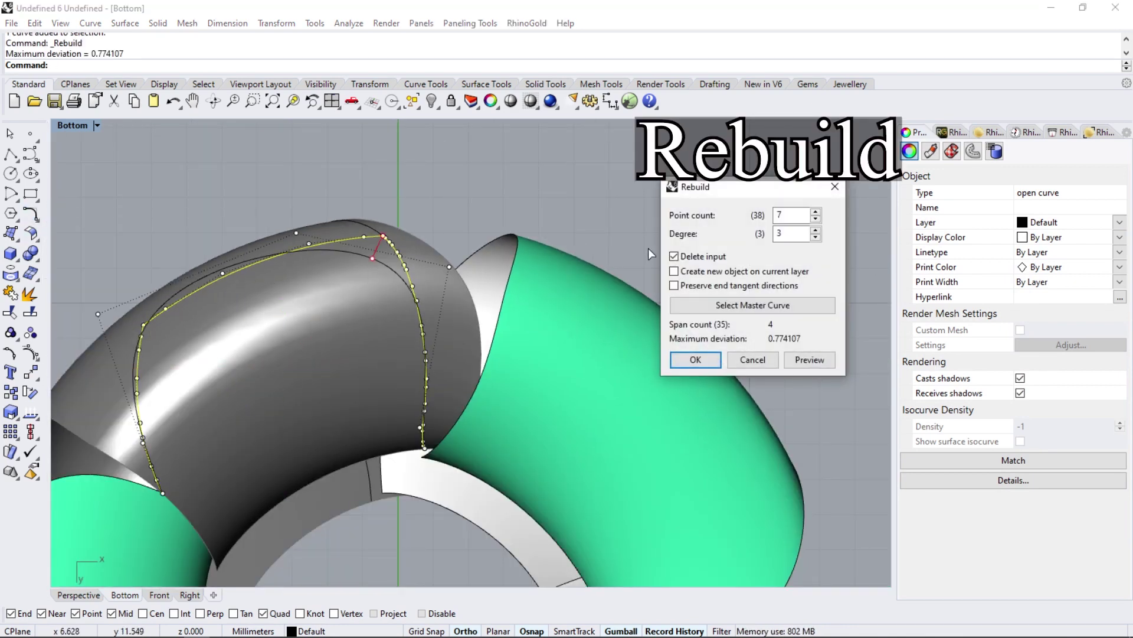
key("Return")
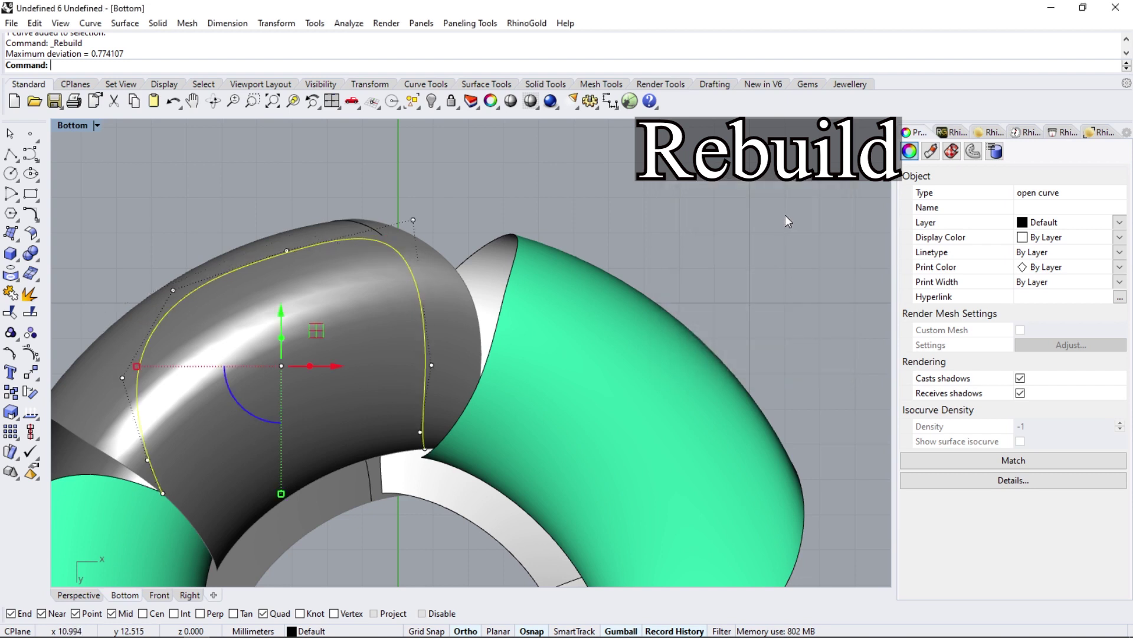
scroll(261, 301, "down", 2)
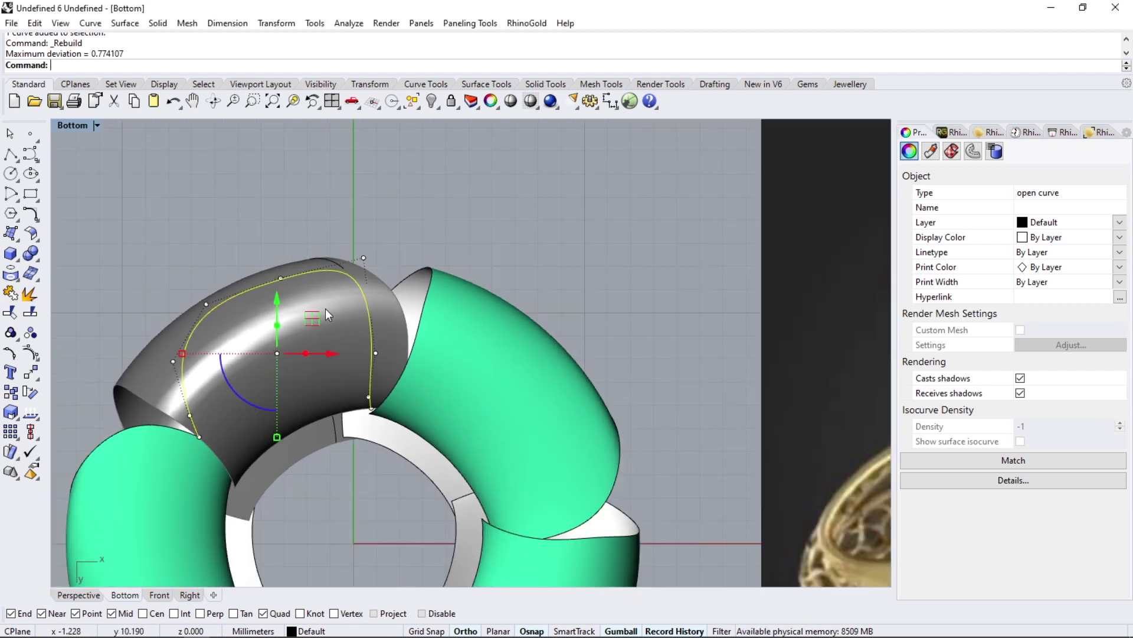
scroll(339, 284, "up", 1)
left_click_drag(370, 252, 393, 229)
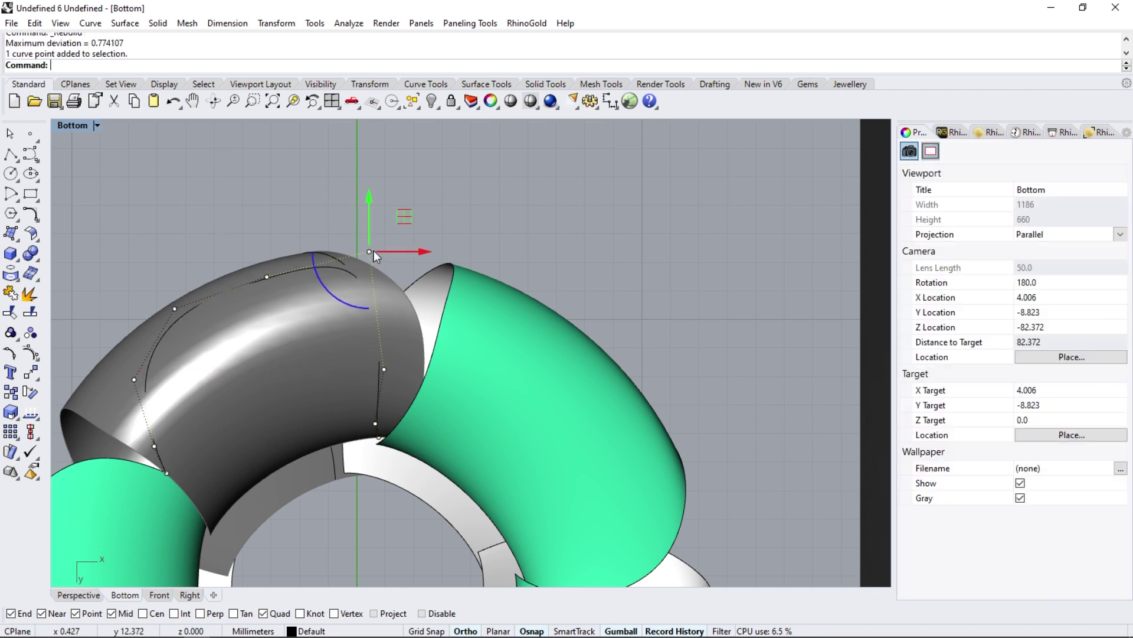
- Unlock the shank surface and trim away the region inside the outline curve
left_click(321, 271)
scroll(372, 278, "down", 2)
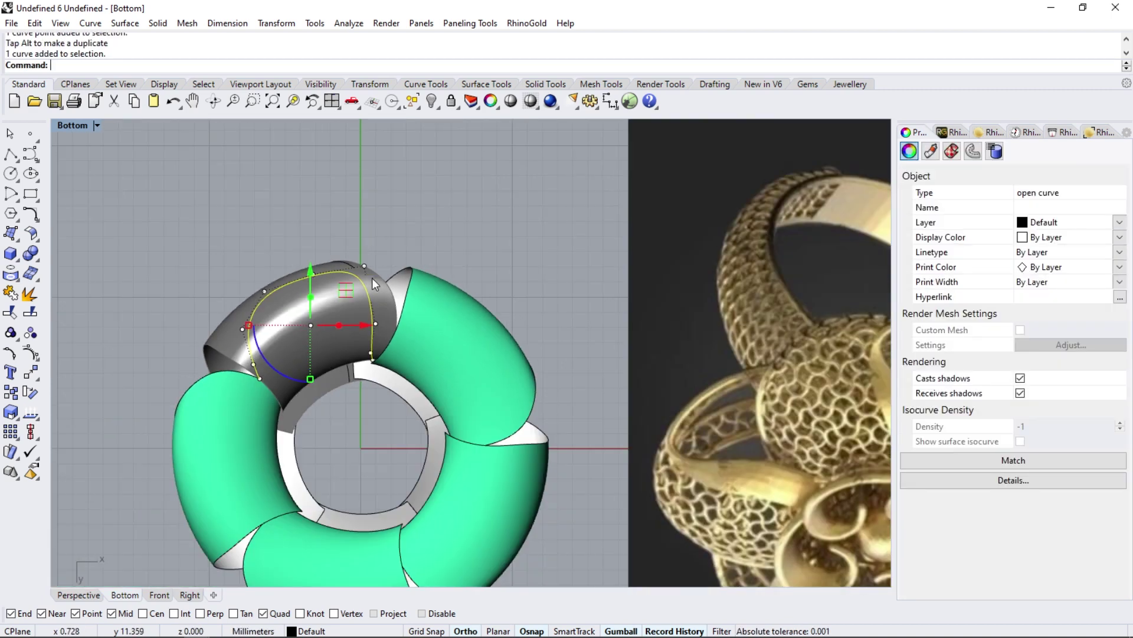
right_click(459, 109)
left_click(29, 314)
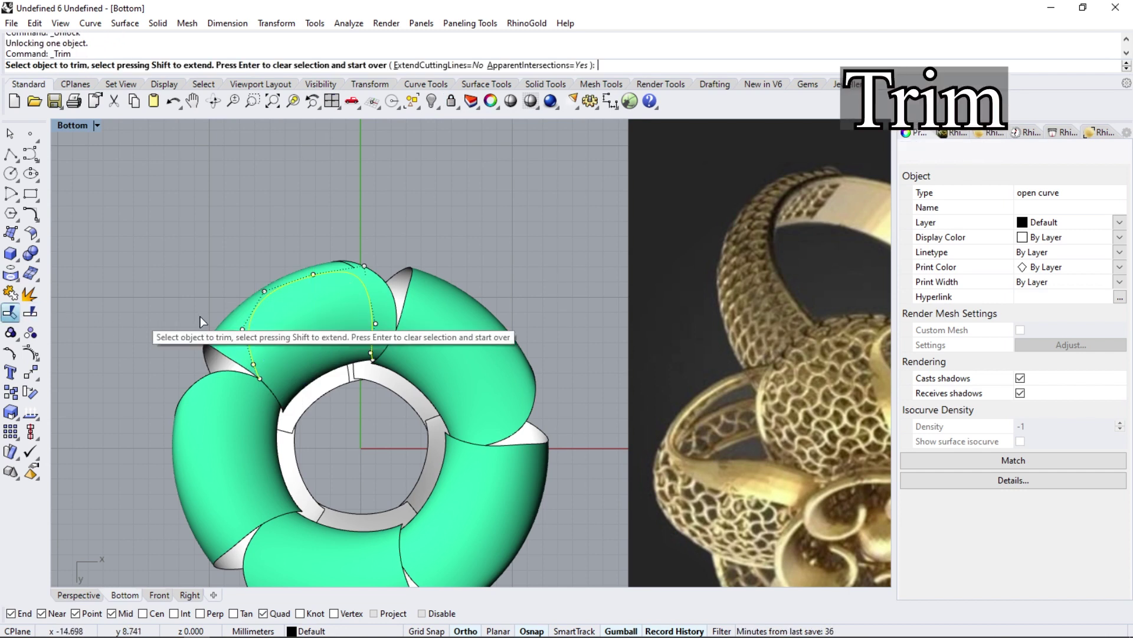
left_click(316, 329)
key("Return")
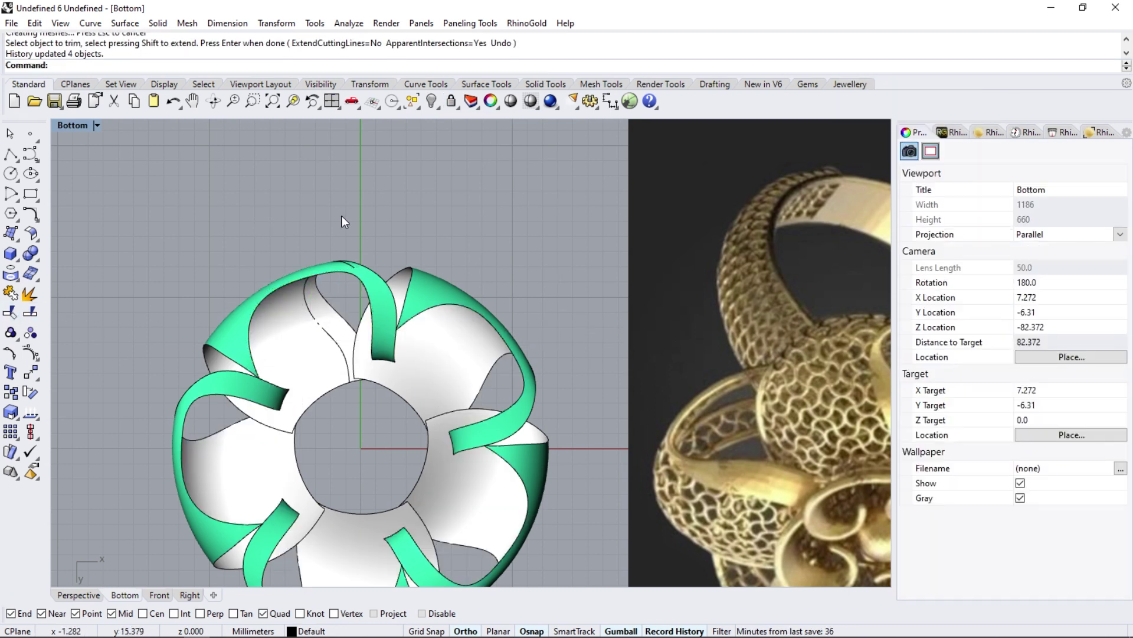
- Switch to the Perspective viewport and orbit to see the trimmed petals tilted
scroll(342, 222, "down", 2)
left_click(79, 594)
mouse_move(337, 537)
right_mouse_down()
mouse_move(379, 165)
mouse_move(402, 183)
mouse_move(537, 539)
mouse_move(392, 384)
mouse_move(412, 253)
mouse_move(486, 406)
mouse_move(416, 453)
right_mouse_up()
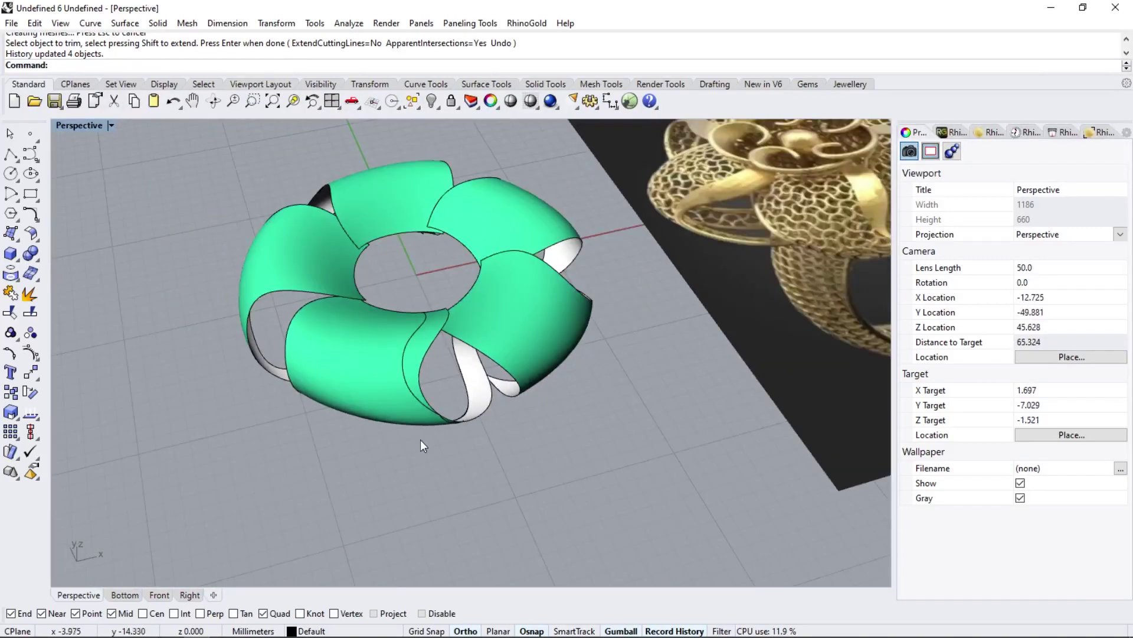
- Pipe the two outline curves with round caps at the default 0.5 diameter
left_click(30, 294)
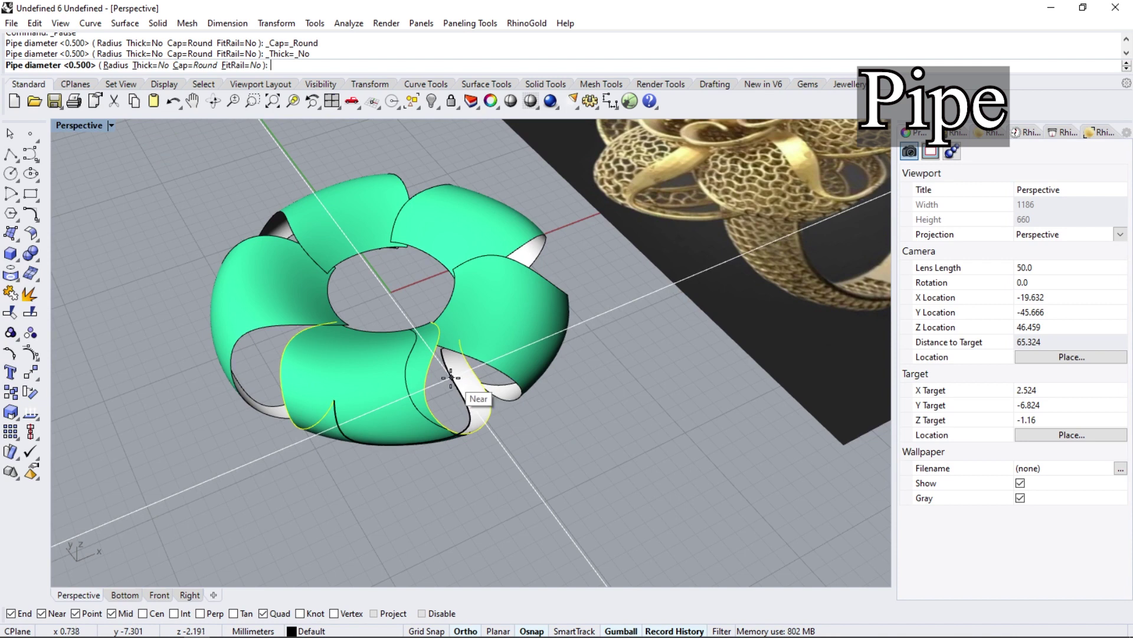
right_click_drag(454, 378, 438, 388)
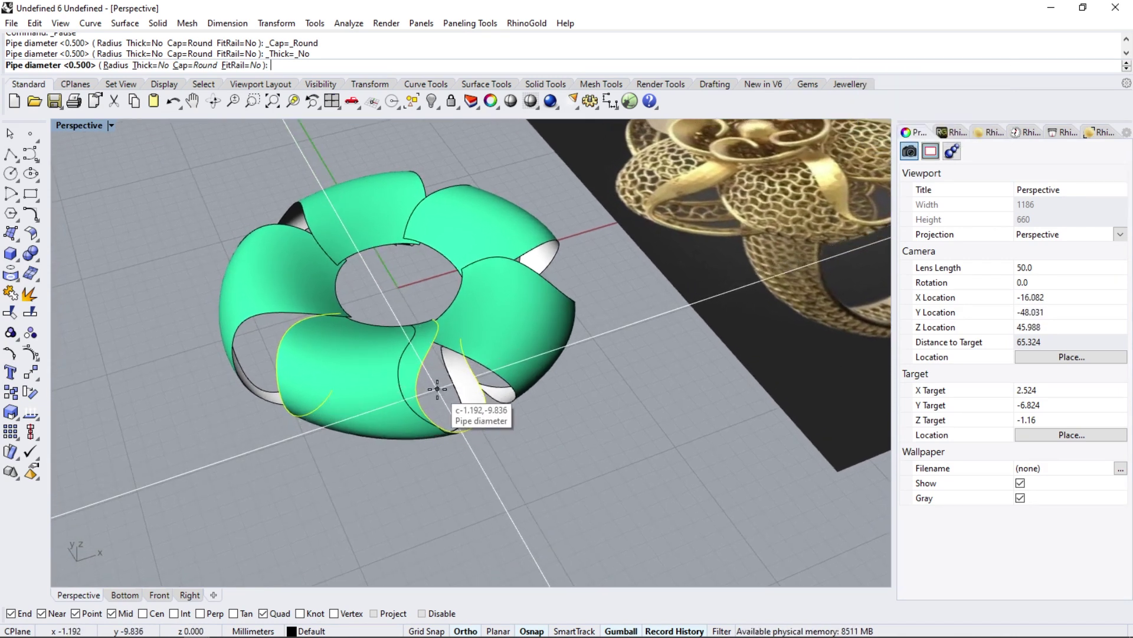
key("Return")
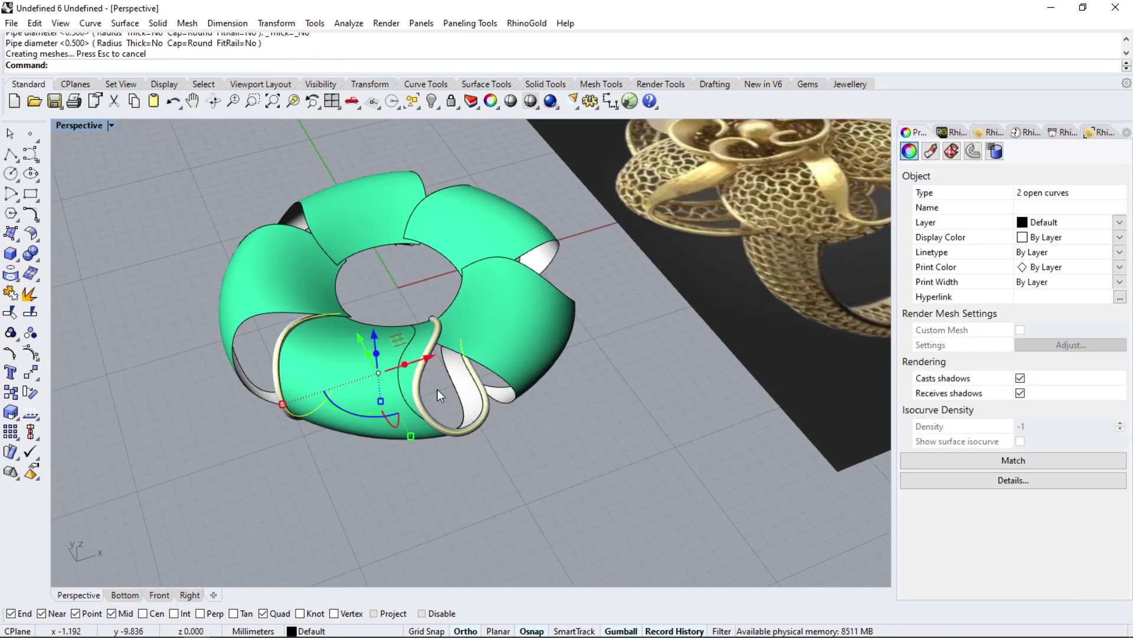
key("Escape")
mouse_move(437, 389)
right_mouse_down()
mouse_move(395, 396)
mouse_move(331, 366)
right_mouse_up()
left_click(347, 399)
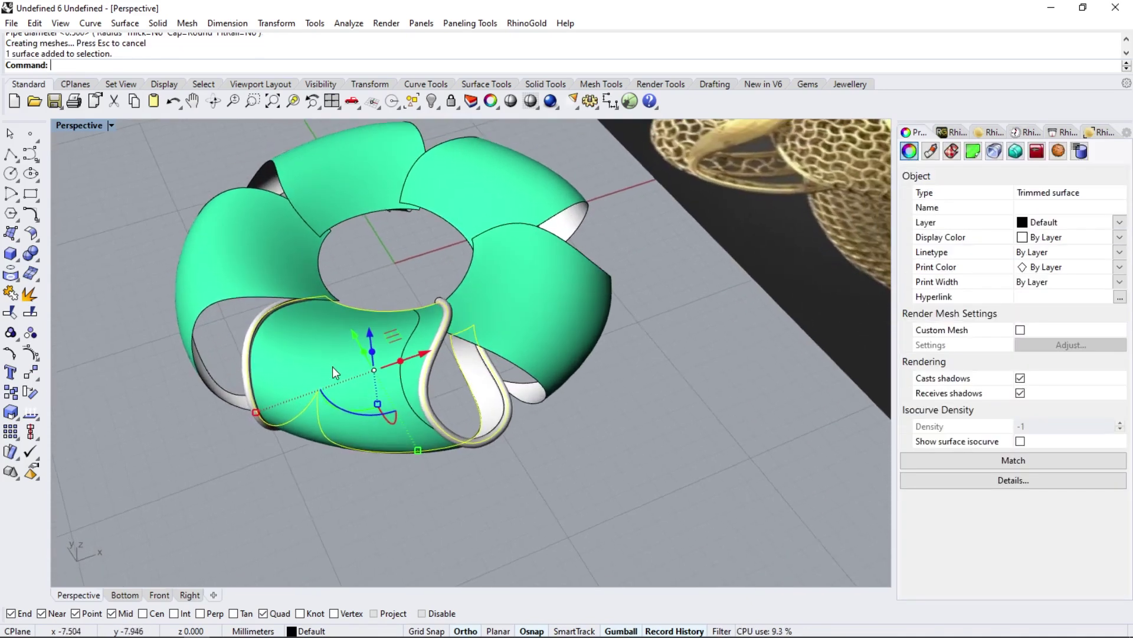
- Split the front shank surface with the pipe and select the cut-off strip
left_click(30, 313)
left_click(410, 331)
key("Return")
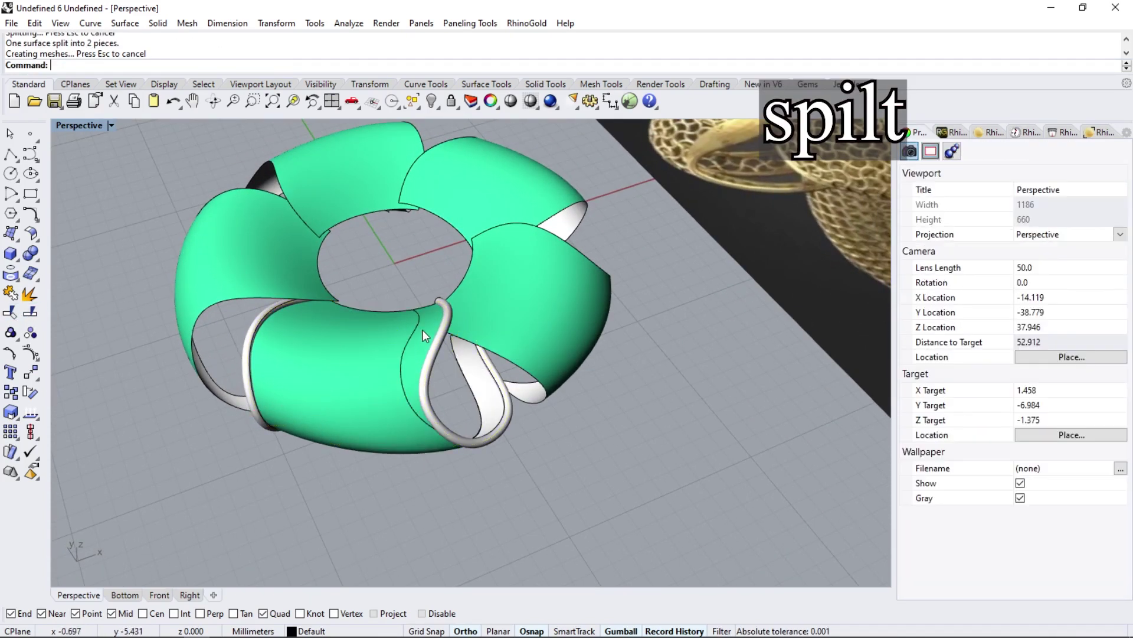
left_click(423, 334)
right_click_drag(423, 335, 426, 367)
scroll(427, 367, "up", 3)
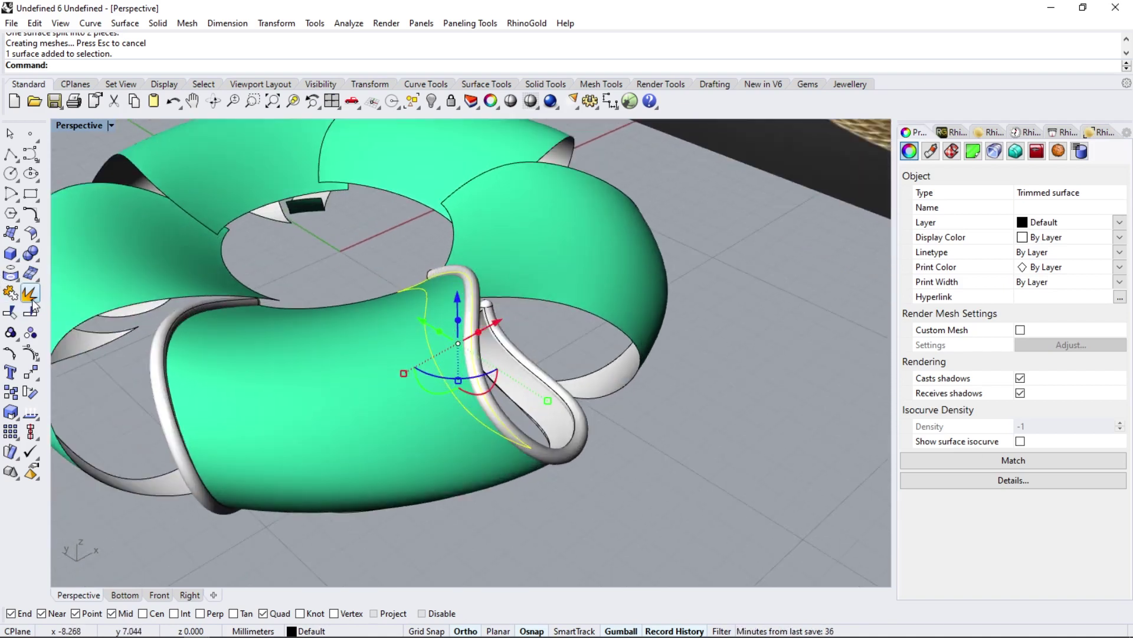
- Try a 0.05 surface offset and delete the unwanted result
left_click(33, 238)
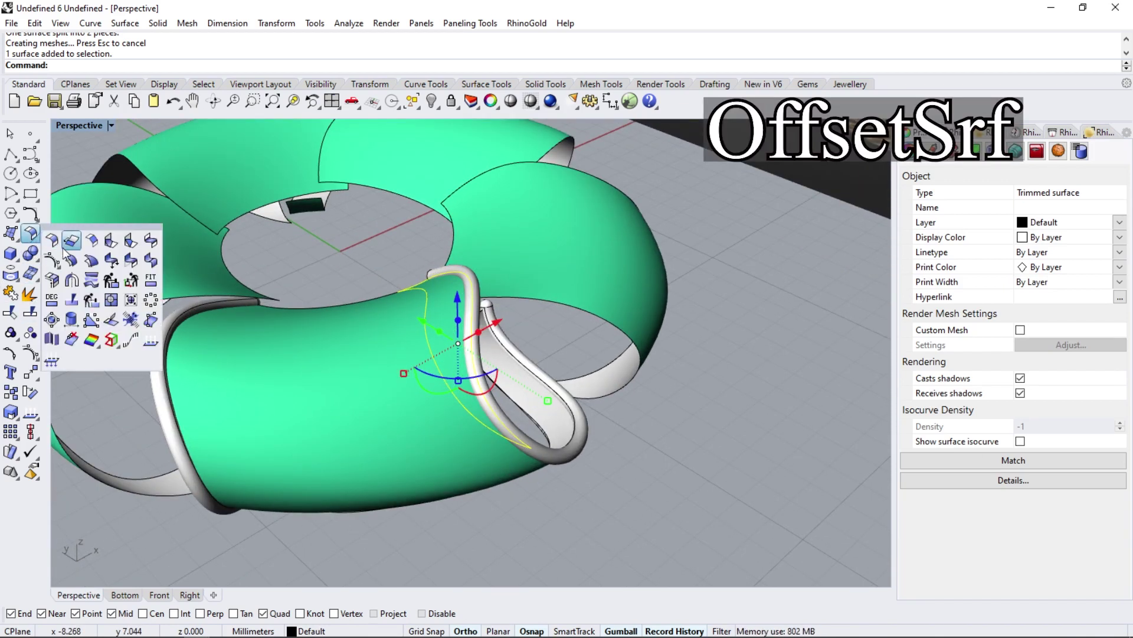
left_click(71, 247)
scroll(450, 292, "up", 5)
key("Return")
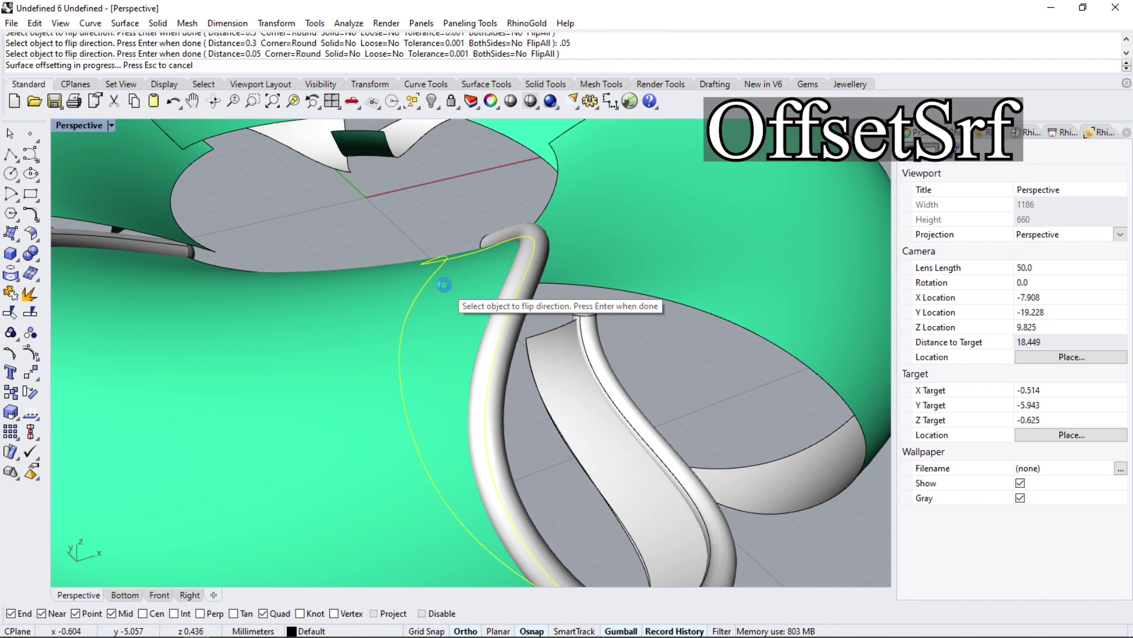
key("Delete")
- Offset the strip into a 0.3-thick solid with the input deleted
left_click(452, 300)
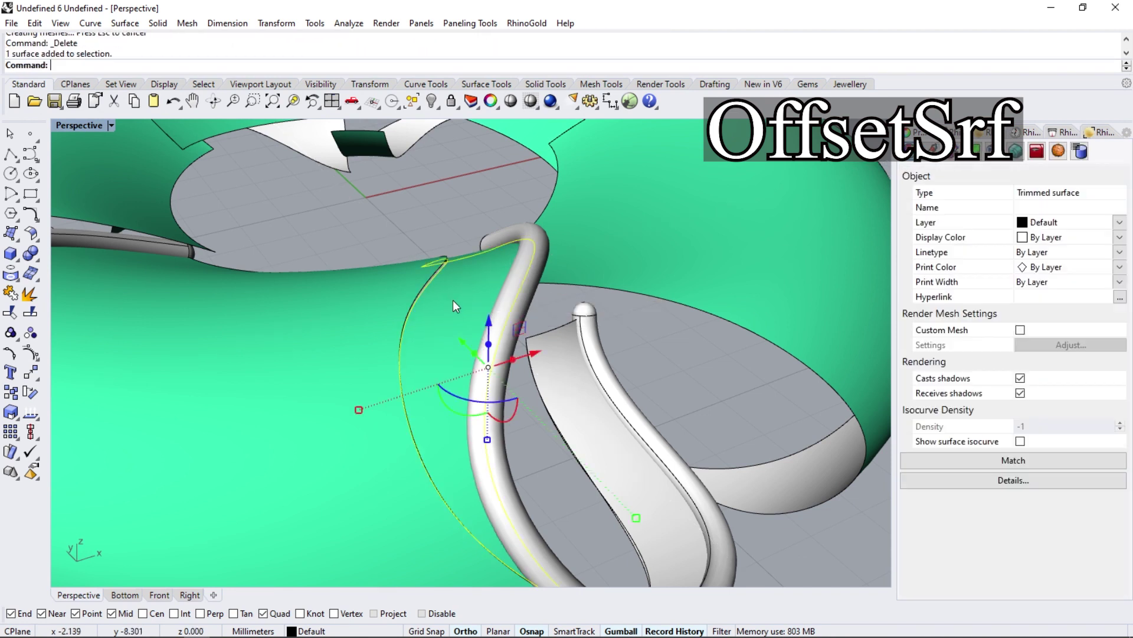
left_click(34, 239)
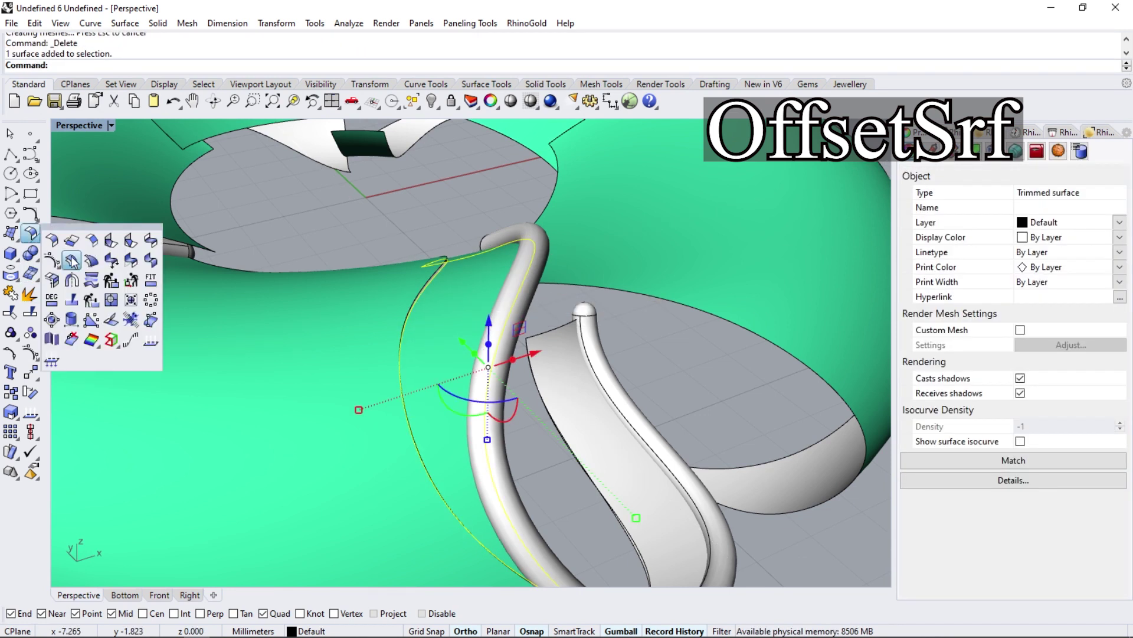
left_click(78, 263)
left_click(350, 65)
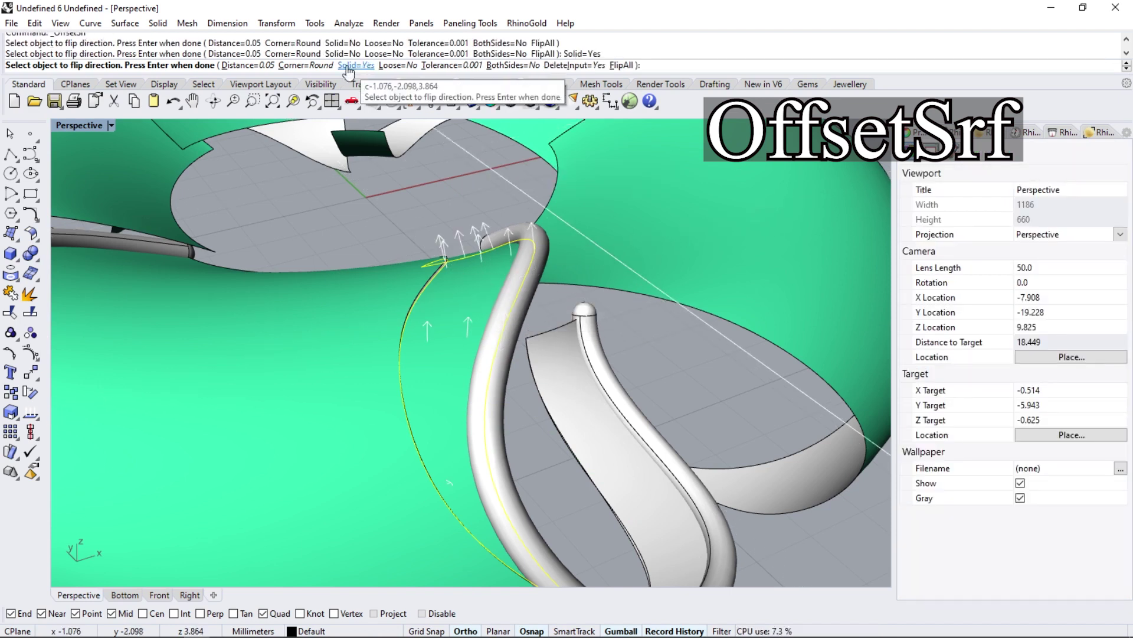
type("0.3")
key("Return")
key("Return")
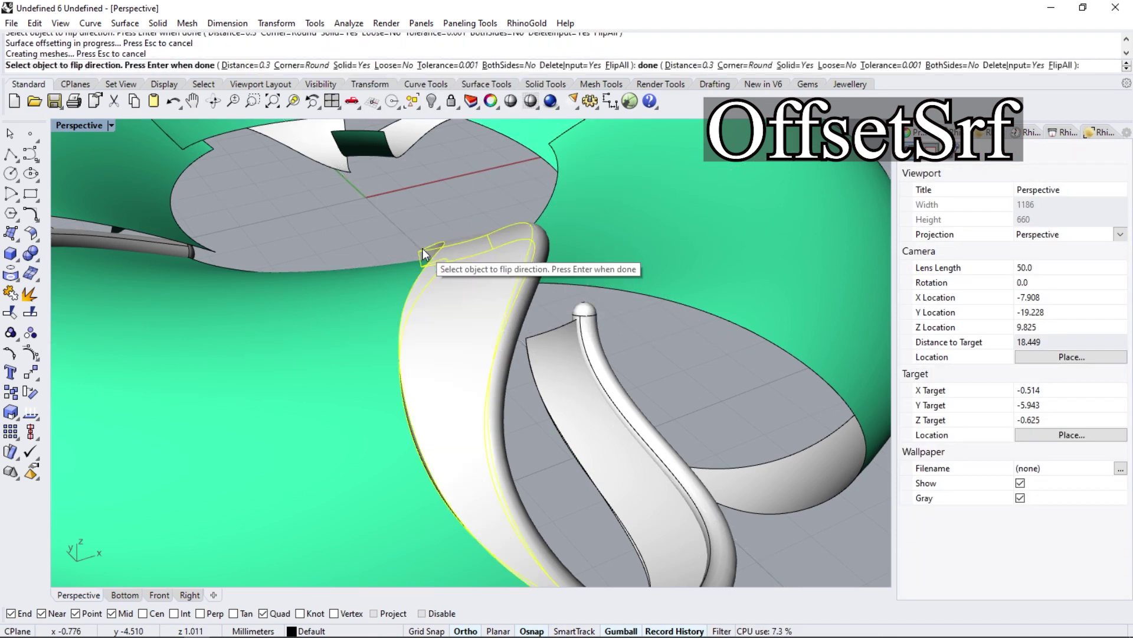
scroll(462, 344, "down", 5)
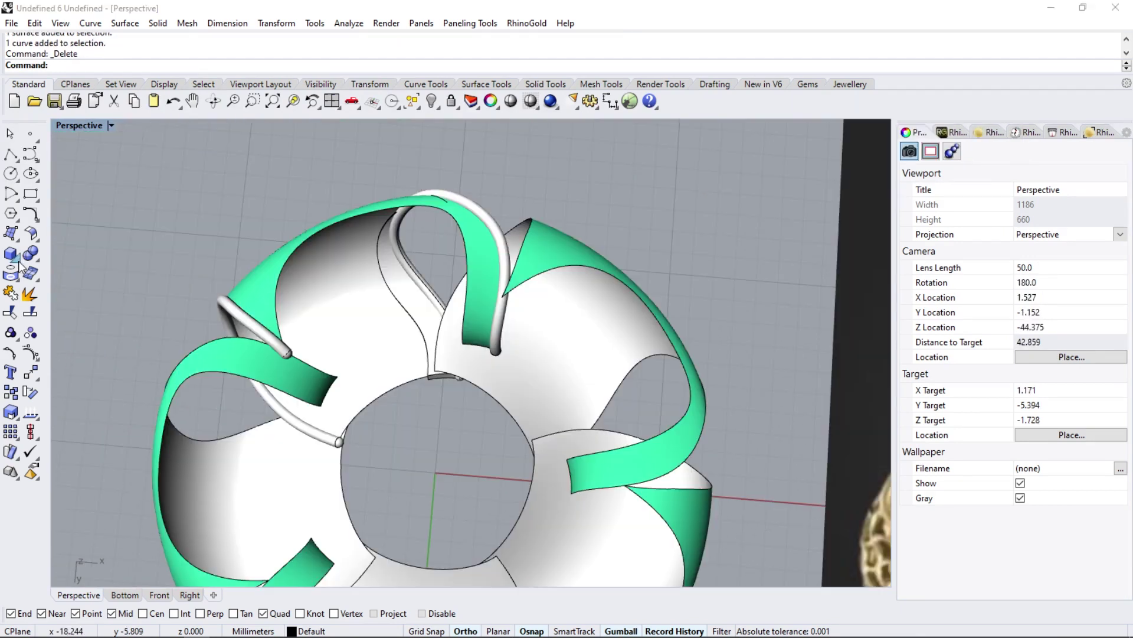
- Pipe the top rail curve with the default diameters
left_click(11, 253)
left_click(52, 300)
left_click(393, 213)
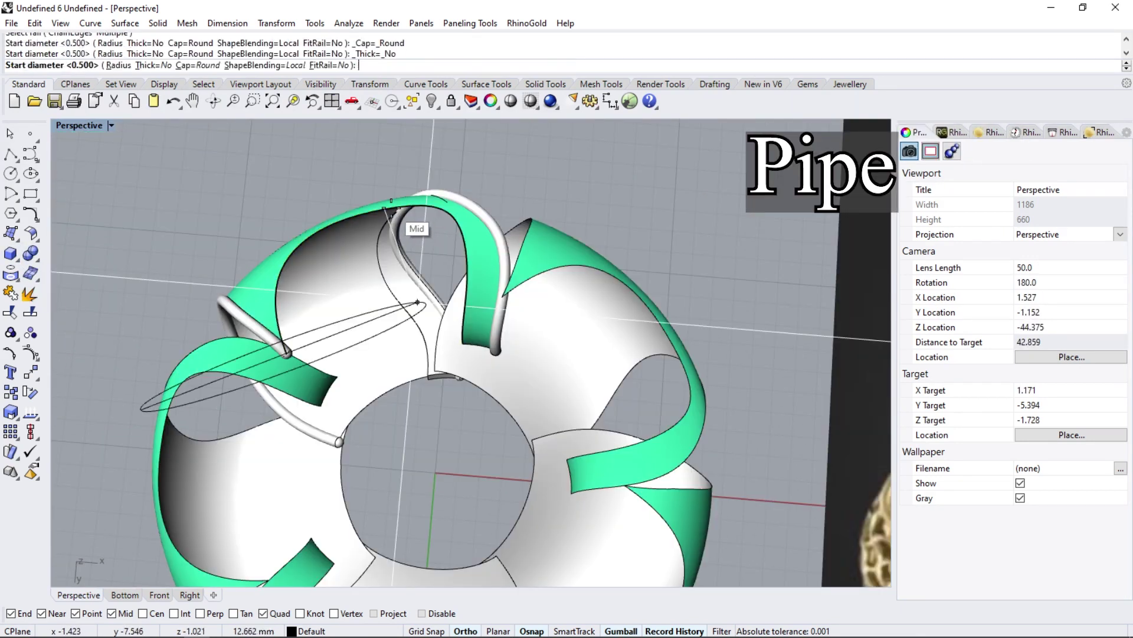
key("Return")
key("Return")
key("Return")
- Delete the trimmed green shank and petal surfaces from the ring
mouse_move(392, 207)
right_mouse_down()
mouse_move(501, 384)
mouse_move(501, 513)
mouse_move(516, 531)
mouse_move(473, 518)
mouse_move(479, 249)
mouse_move(476, 539)
mouse_move(458, 443)
mouse_move(475, 553)
right_mouse_up()
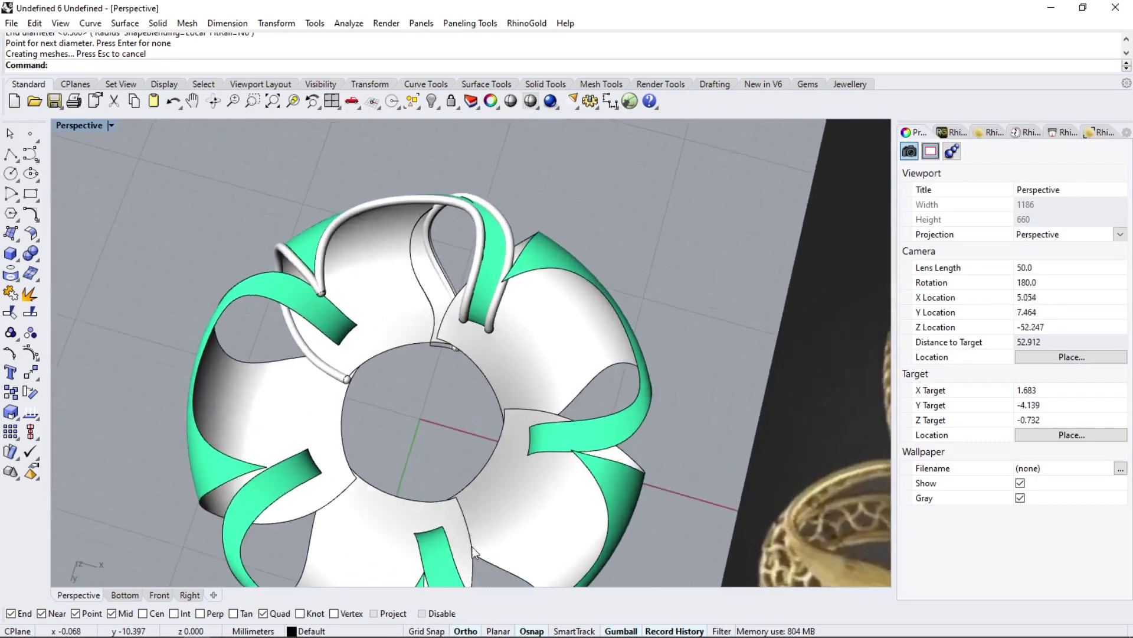
right_click_drag(447, 340, 515, 169)
mouse_move(511, 260)
right_mouse_down()
mouse_move(384, 483)
mouse_move(380, 385)
right_mouse_up()
left_click(381, 474)
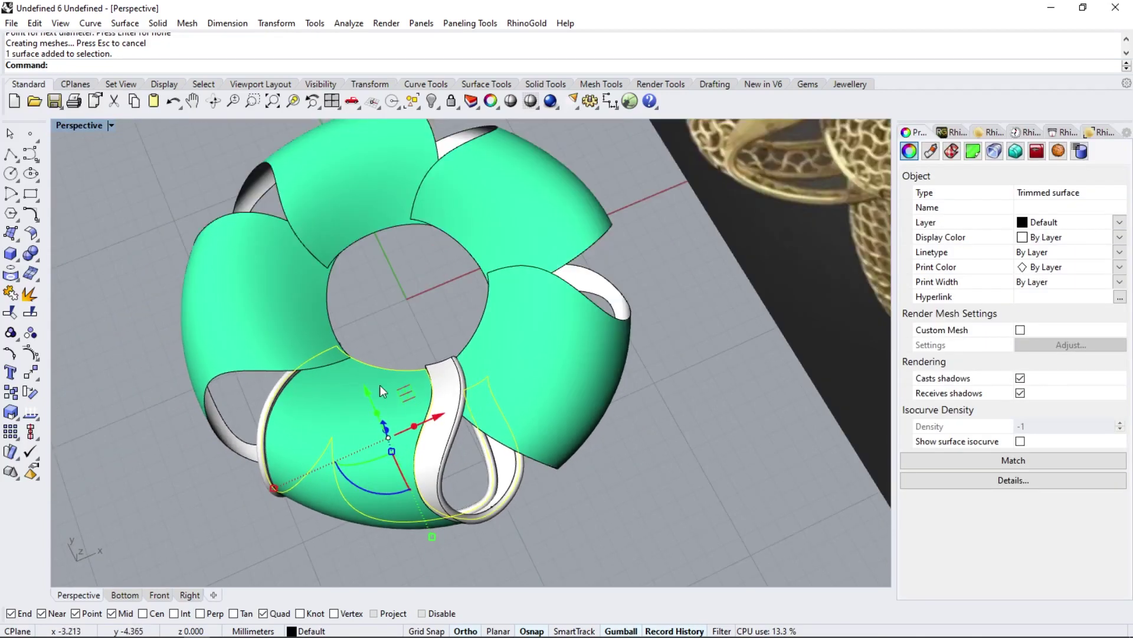
scroll(380, 384, "down", 5)
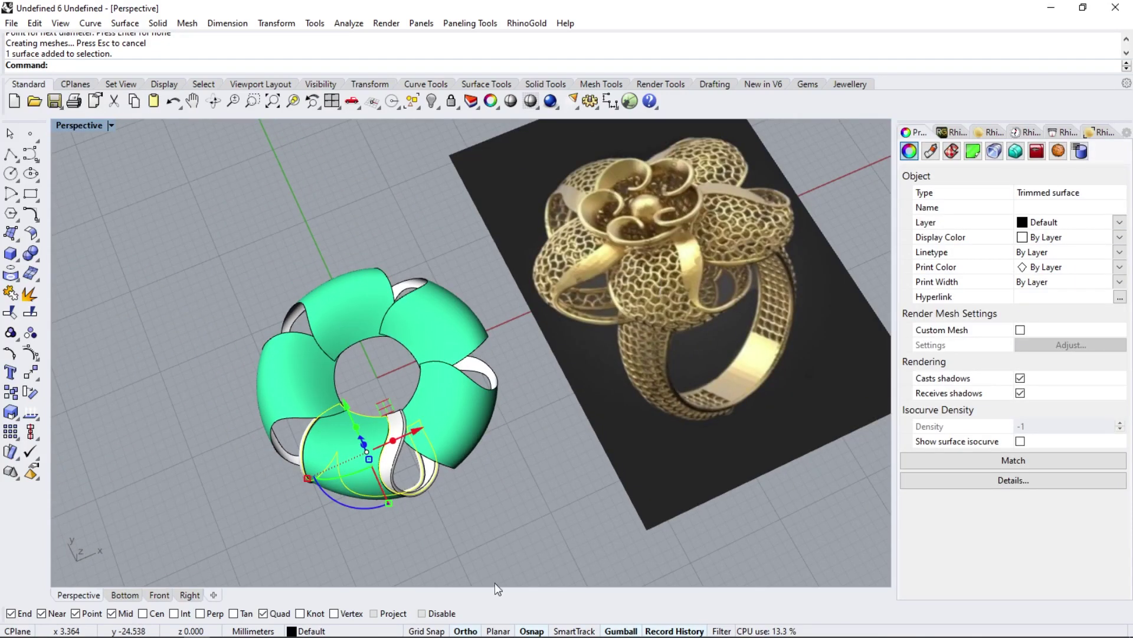
key("Delete")
left_click(299, 388)
key("Delete")
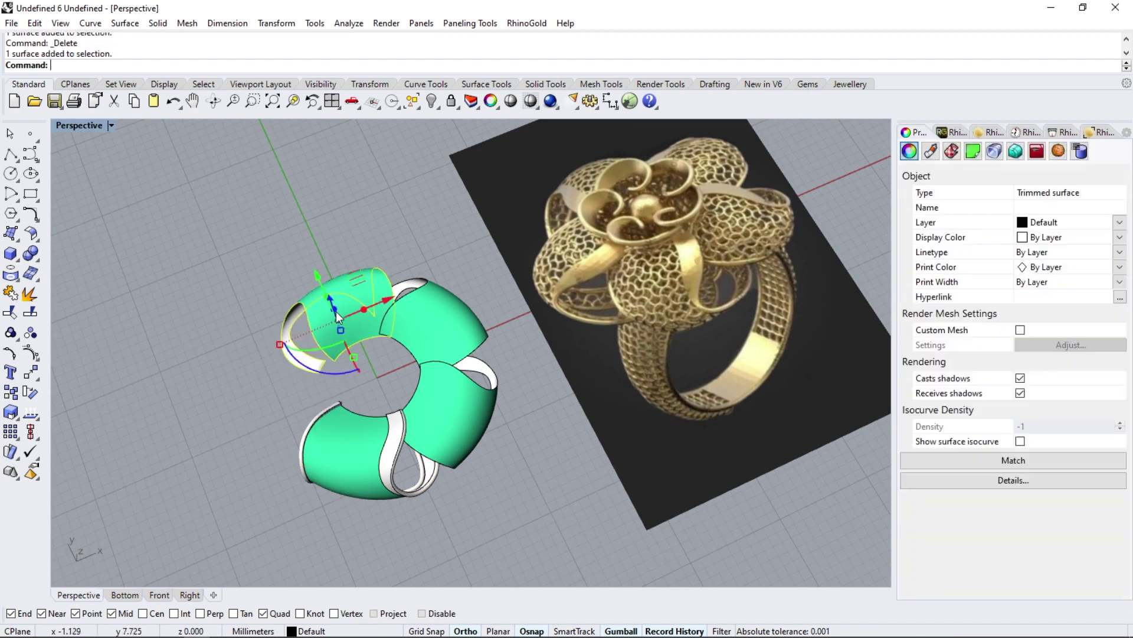
left_click(467, 413)
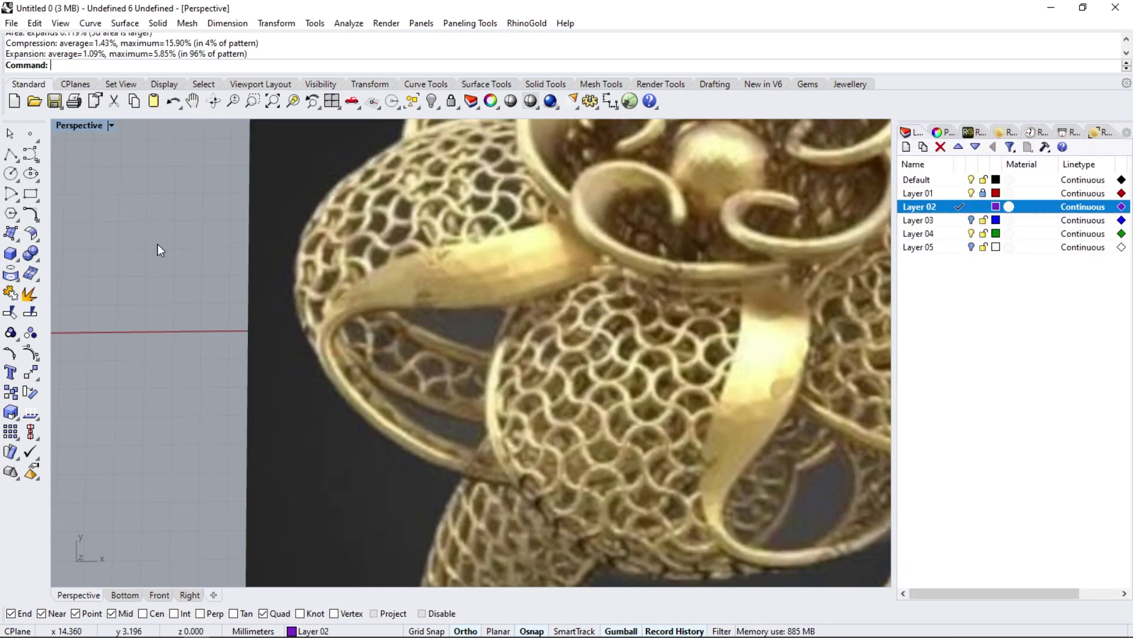
- Draw a straight guide line along one strand of the lattice reference image
left_click(30, 154)
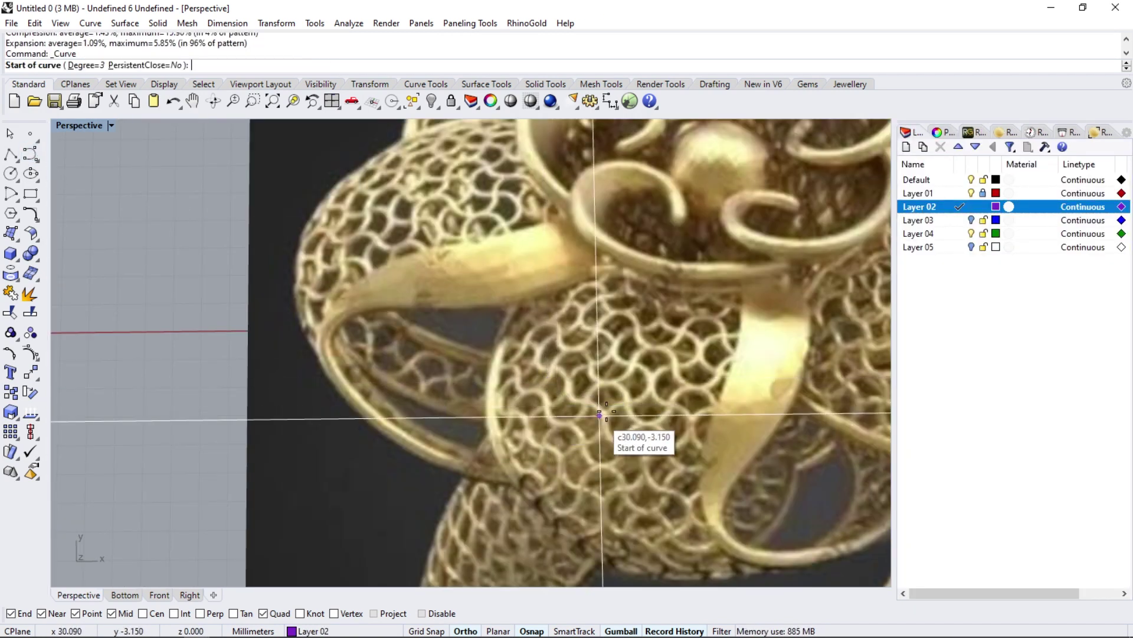
scroll(591, 420, "up", 3)
left_click(20, 161)
left_click(608, 379)
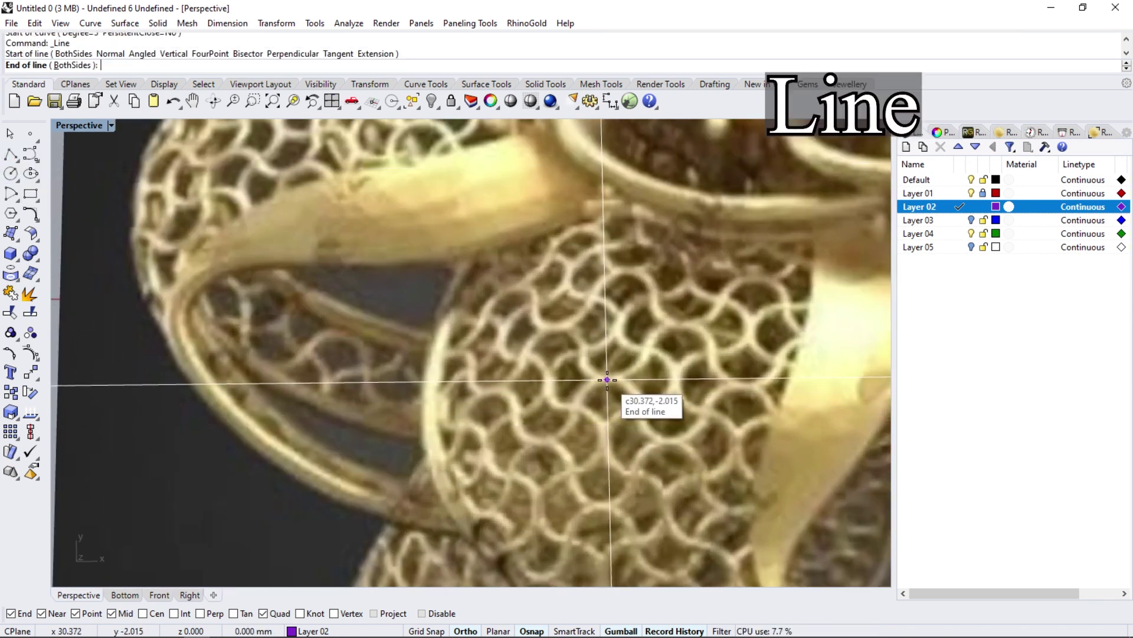
left_click(596, 517)
- Stretch the guide line's top endpoint upward with the gumball Z arrow
left_click(608, 390)
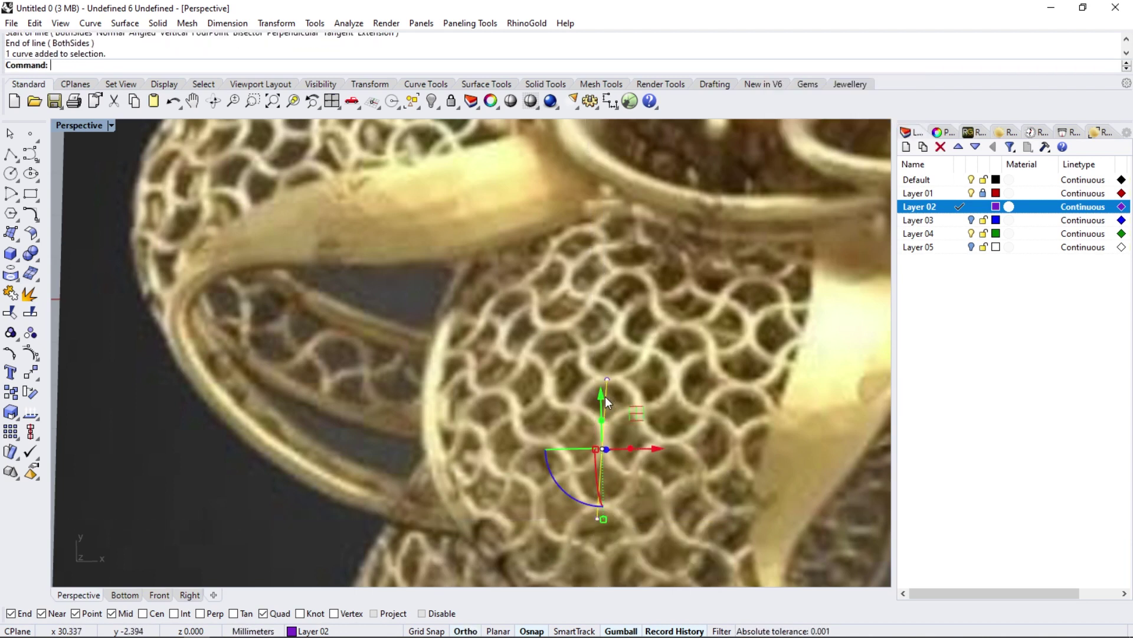
scroll(606, 395, "up", 5)
left_click(608, 364)
left_click_drag(609, 334, 611, 321)
scroll(610, 320, "down", 5)
scroll(626, 358, "up", 3)
scroll(608, 350, "up", 2)
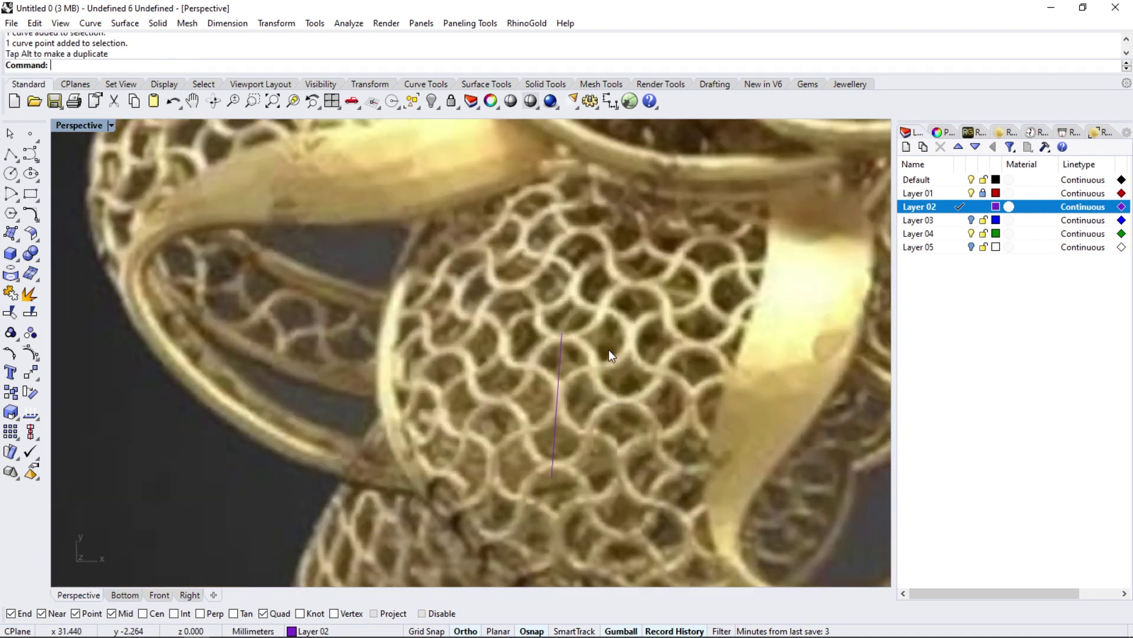
scroll(608, 349, "up", 2)
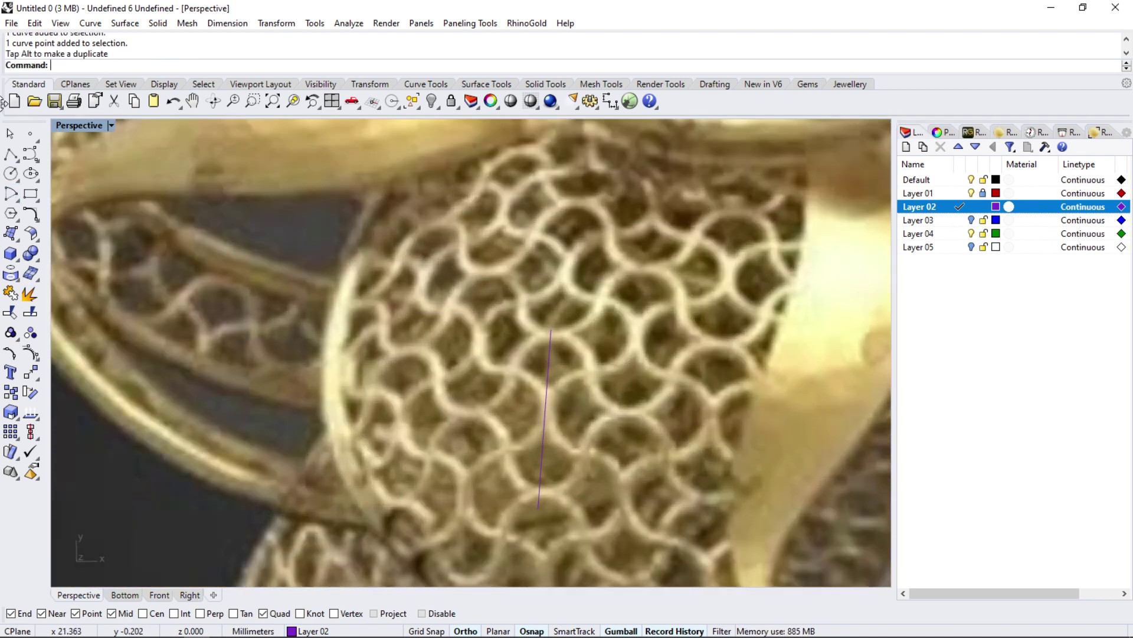
left_click(30, 154)
- Draw a control-point curve from the guide line's top, sweeping down and right along a strand
left_click(548, 331)
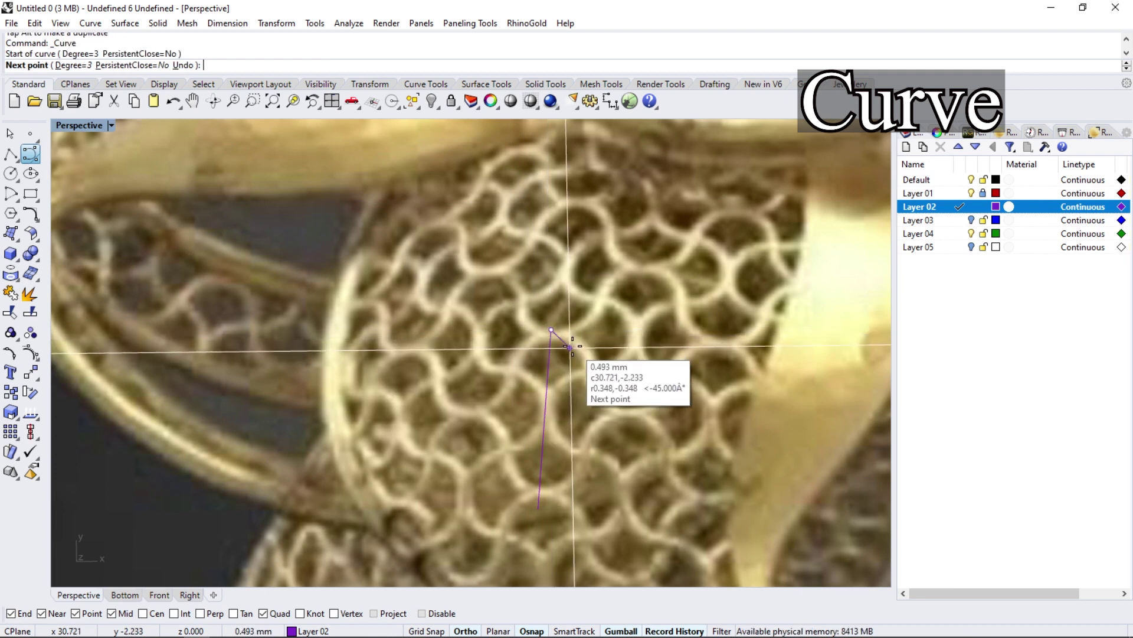
scroll(557, 342, "up", 2)
left_click(598, 342)
left_click(609, 373)
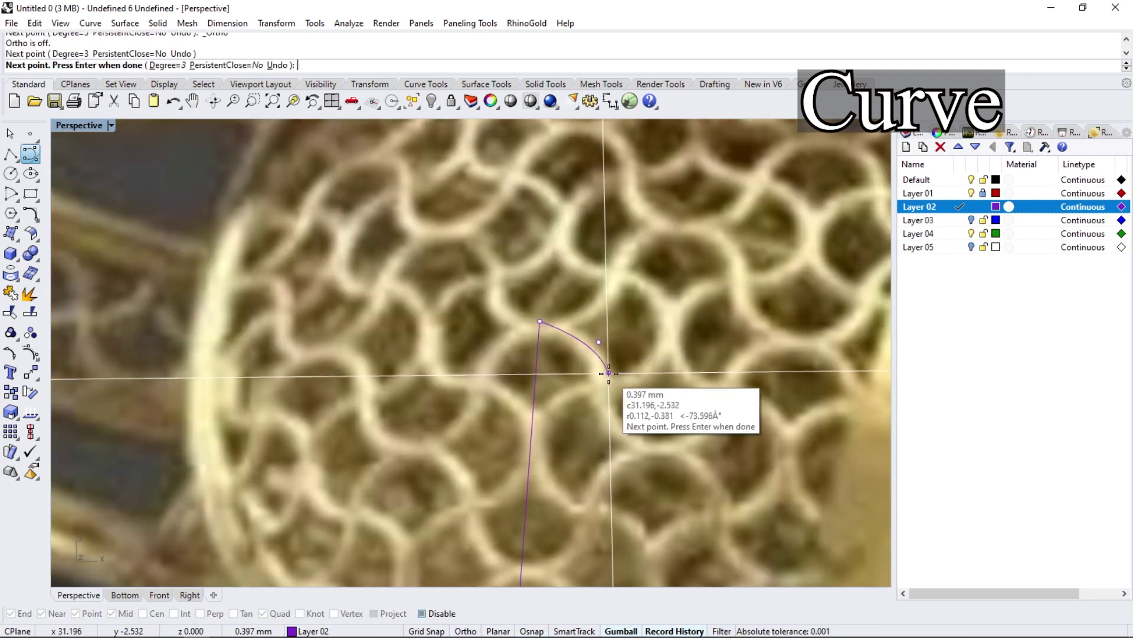
left_click(611, 422)
left_click(634, 448)
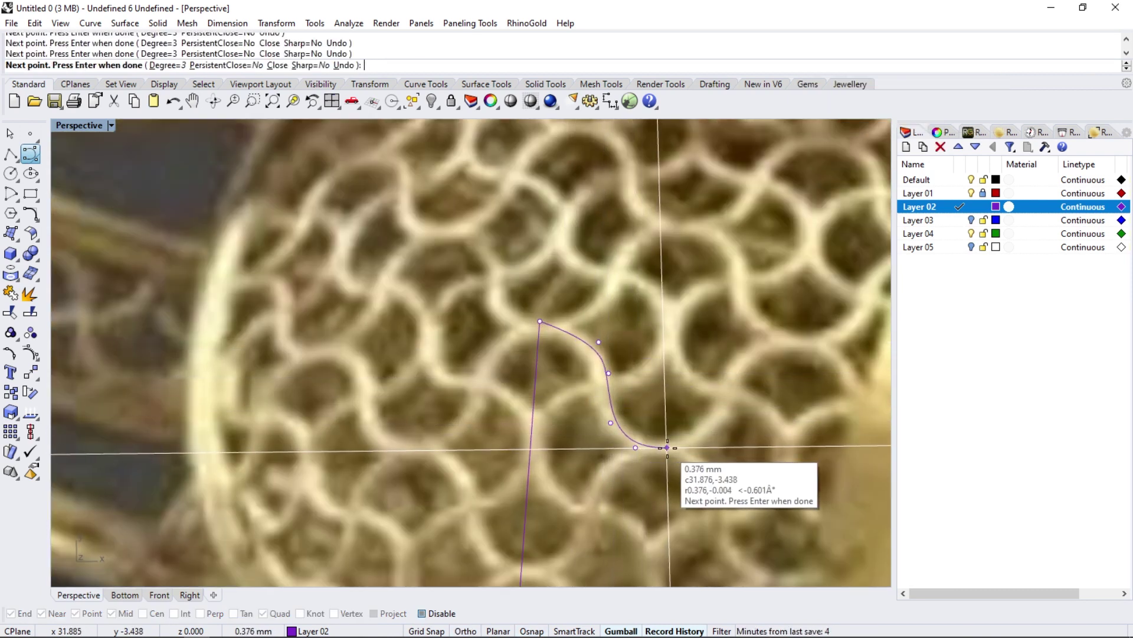
left_click(668, 450)
scroll(669, 450, "down", 1)
key("Return")
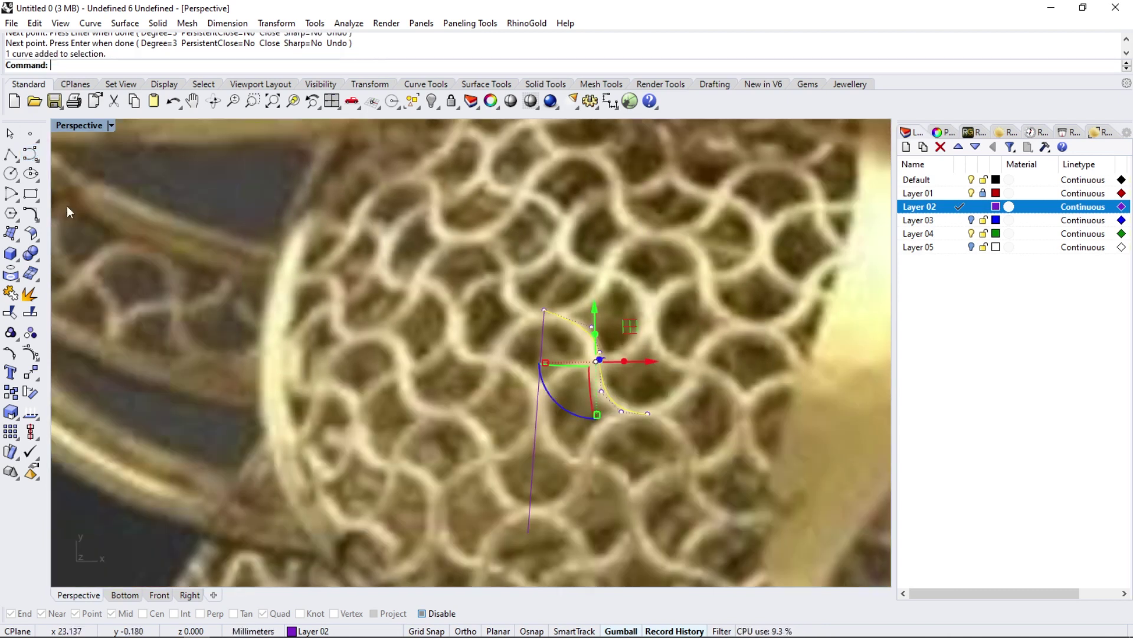
- Rebuild the curve with 9 points and degree 3, undoing a trial control-point nudge
left_click(37, 223)
left_click(210, 240)
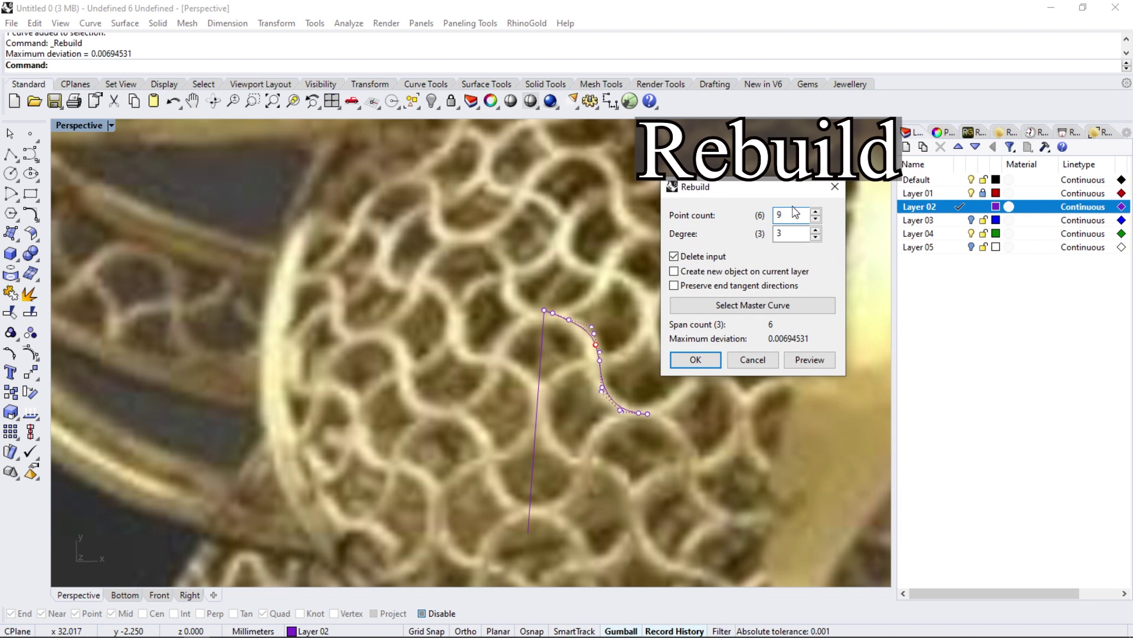
key("Return")
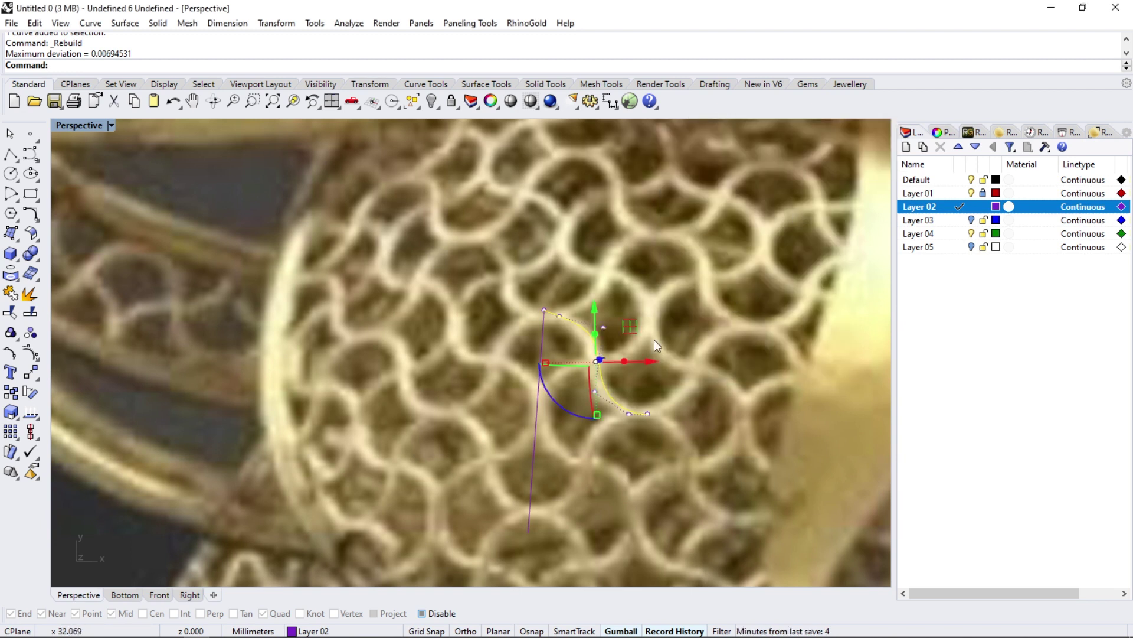
scroll(620, 325, "up", 2)
left_click(552, 310)
left_click_drag(550, 269, 550, 264)
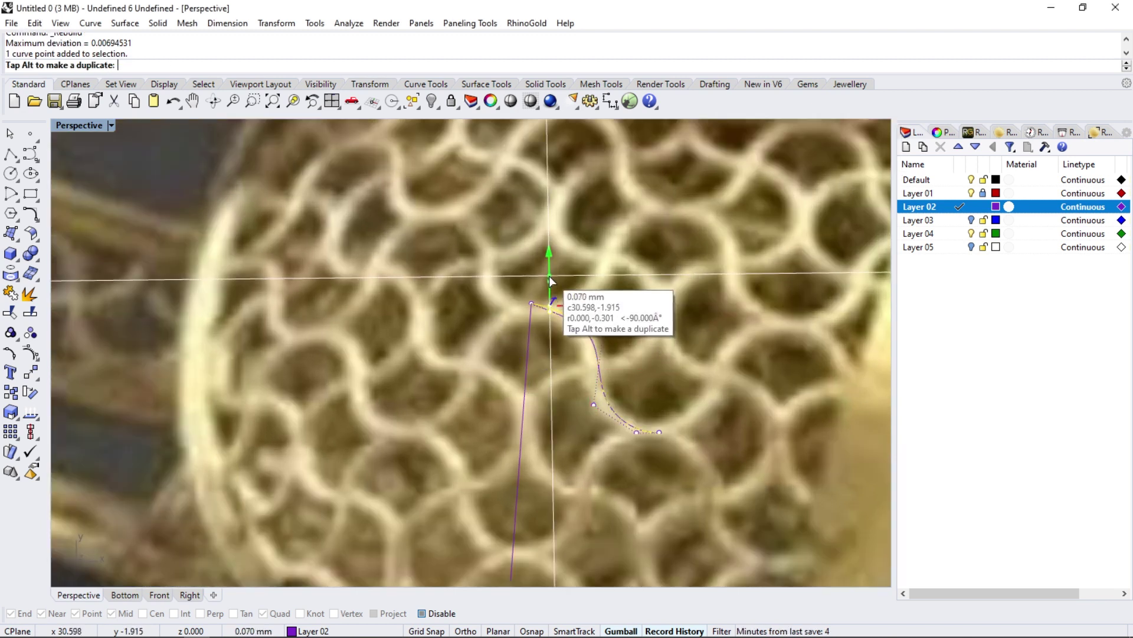
left_click(633, 433)
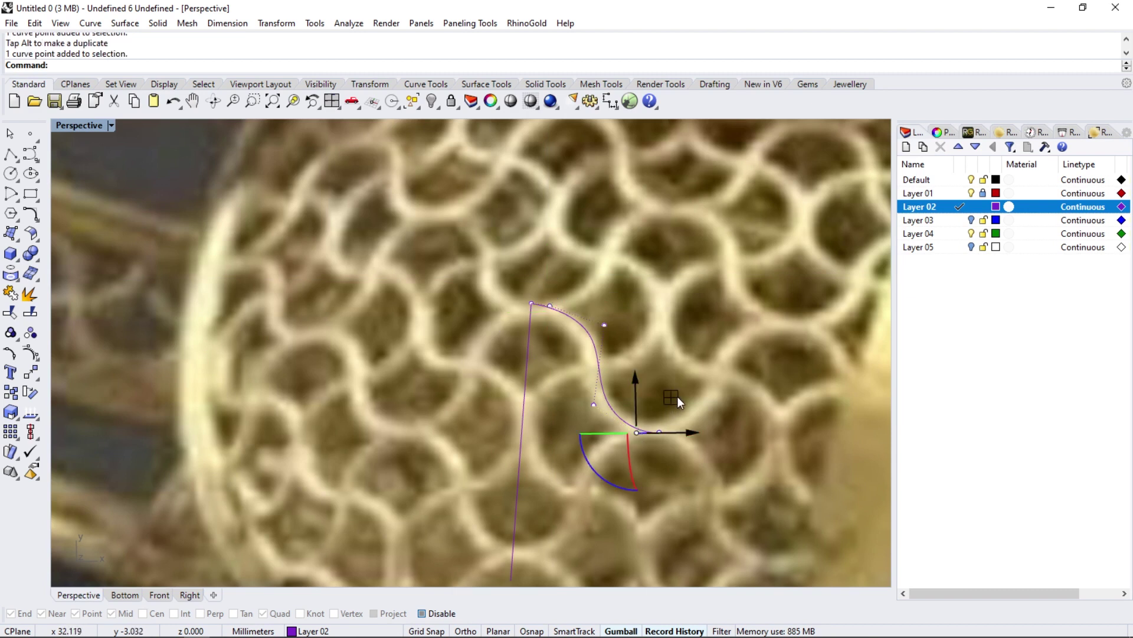
key("Escape")
key("ctrl+z")
scroll(493, 320, "down", 5)
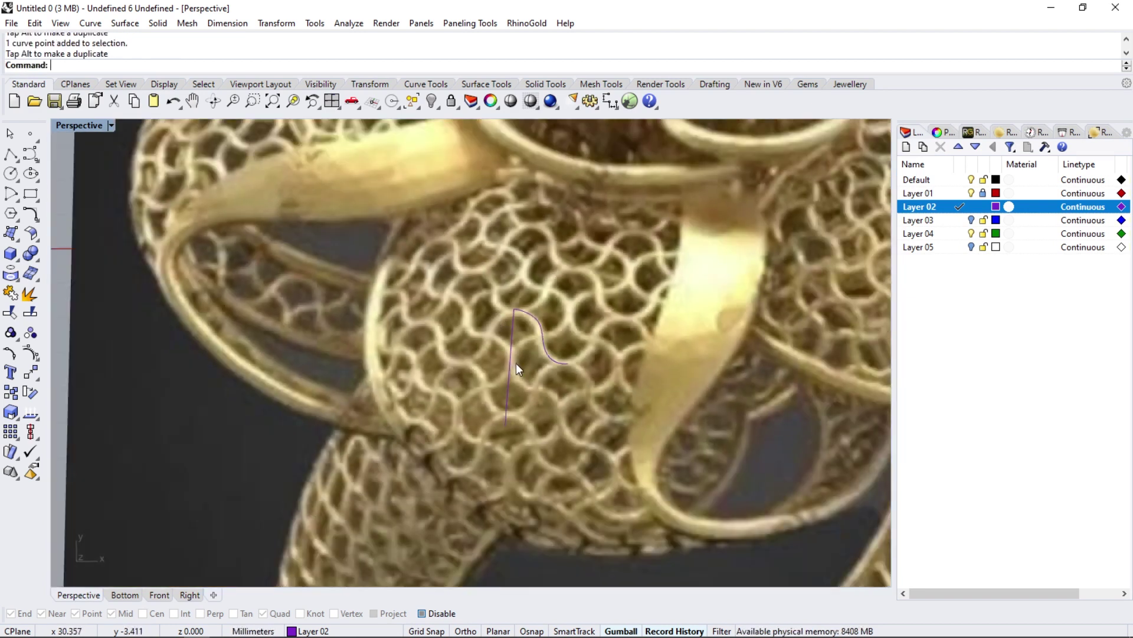
left_click(516, 363)
scroll(505, 343, "up", 3)
- Copy the guide line 1 mm to the right, placing it at the curve's end
scroll(549, 366, "up", 2)
left_click_drag(549, 367, 642, 376)
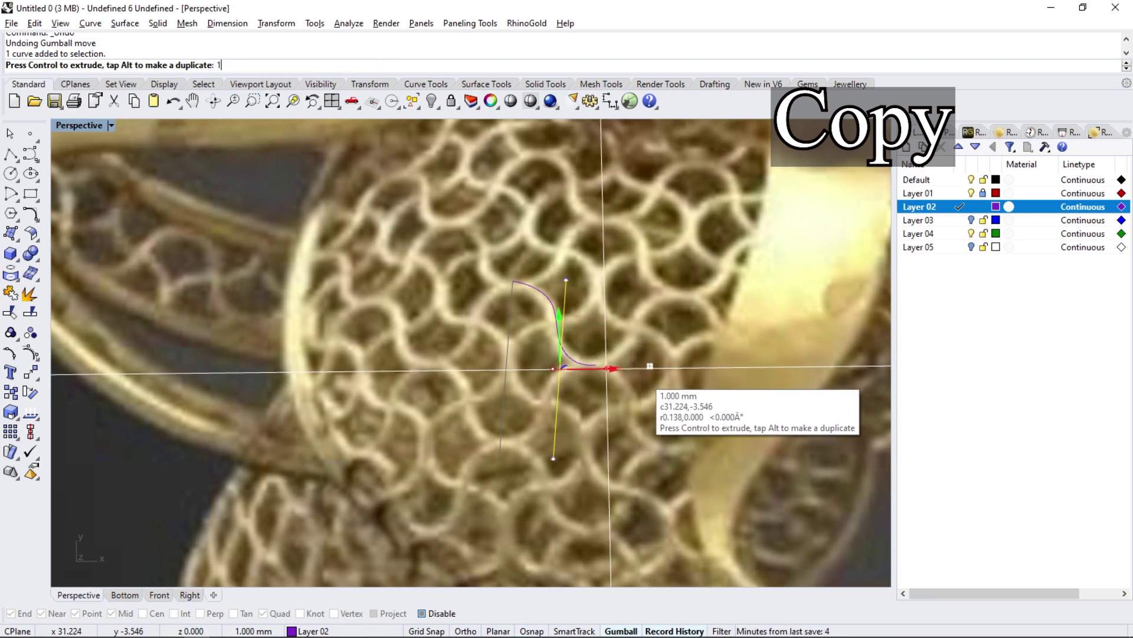
left_click_drag(643, 374, 642, 374)
left_click(601, 380)
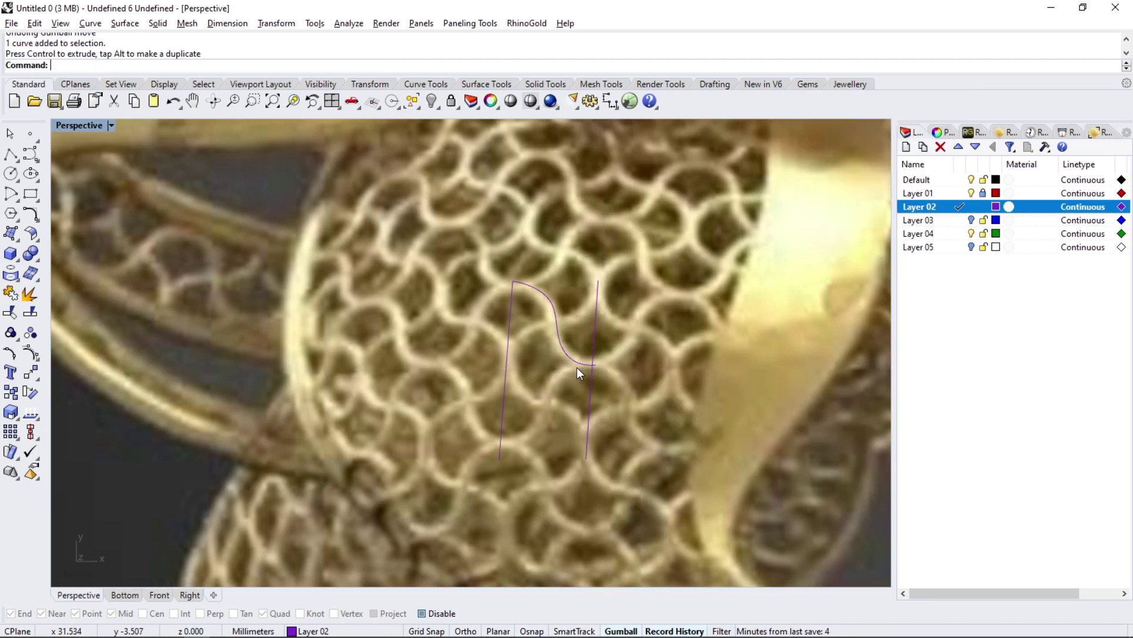
- With object snap on, move the S-curve's end control point onto the copied line
left_click(576, 368)
scroll(590, 357, "up", 5)
left_click(589, 380)
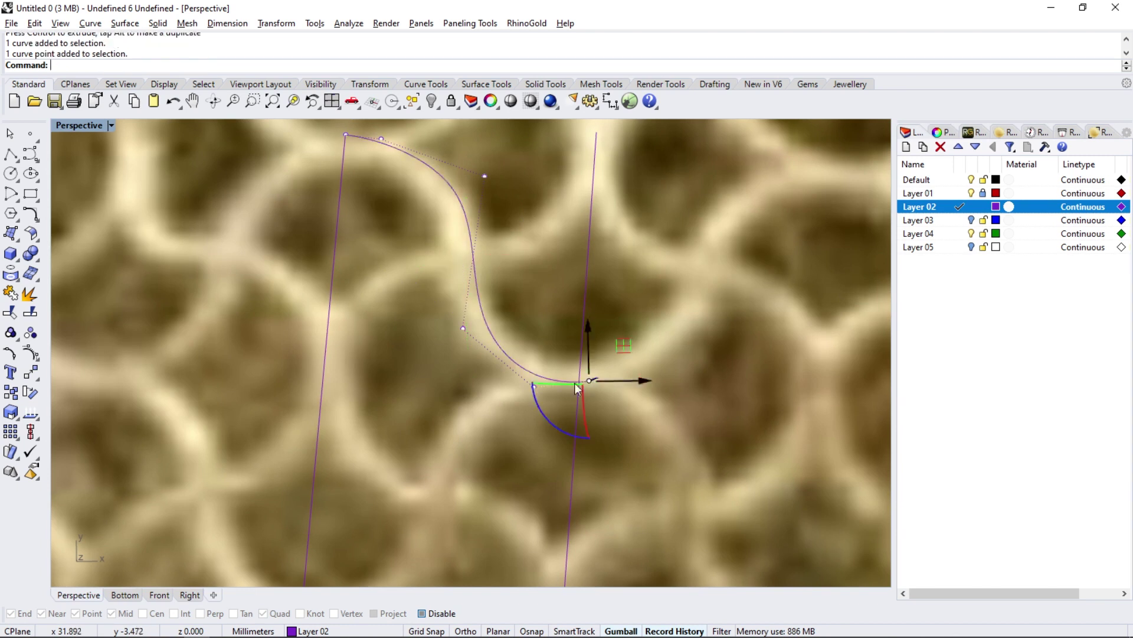
left_click(31, 372)
left_click(422, 614)
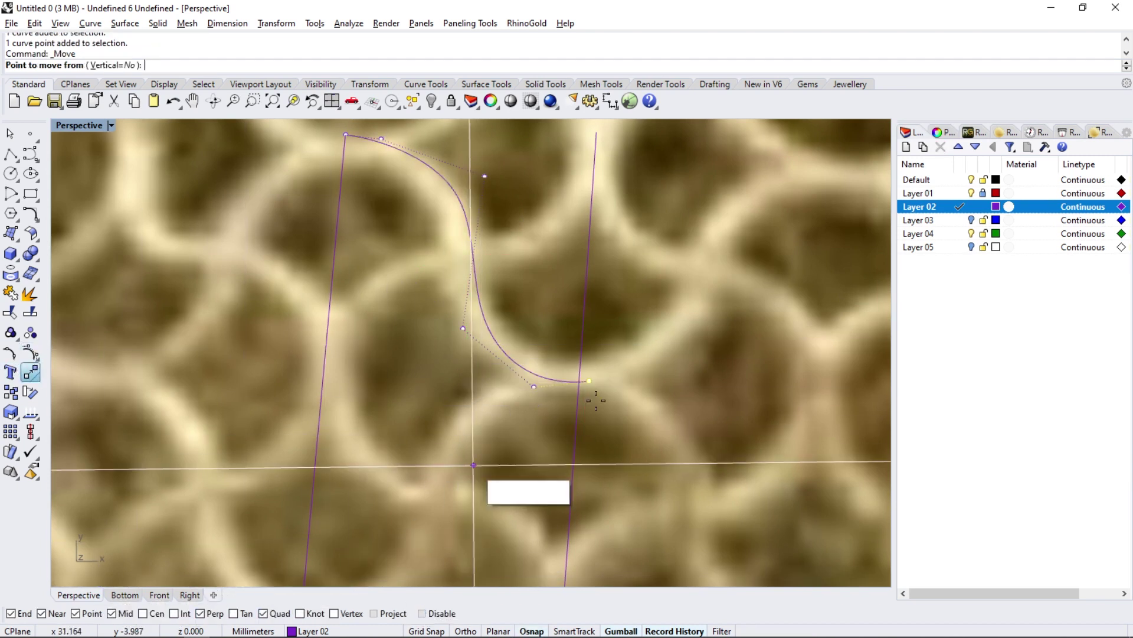
left_click(589, 380)
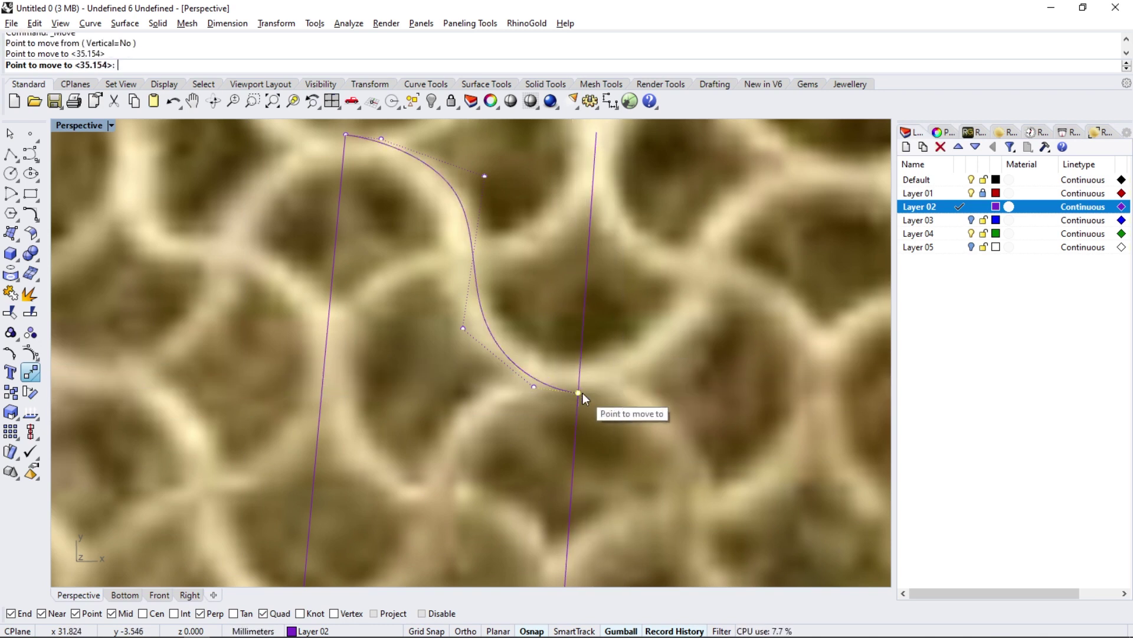
left_click(579, 388)
scroll(558, 389, "down", 5)
scroll(557, 387, "up", 4)
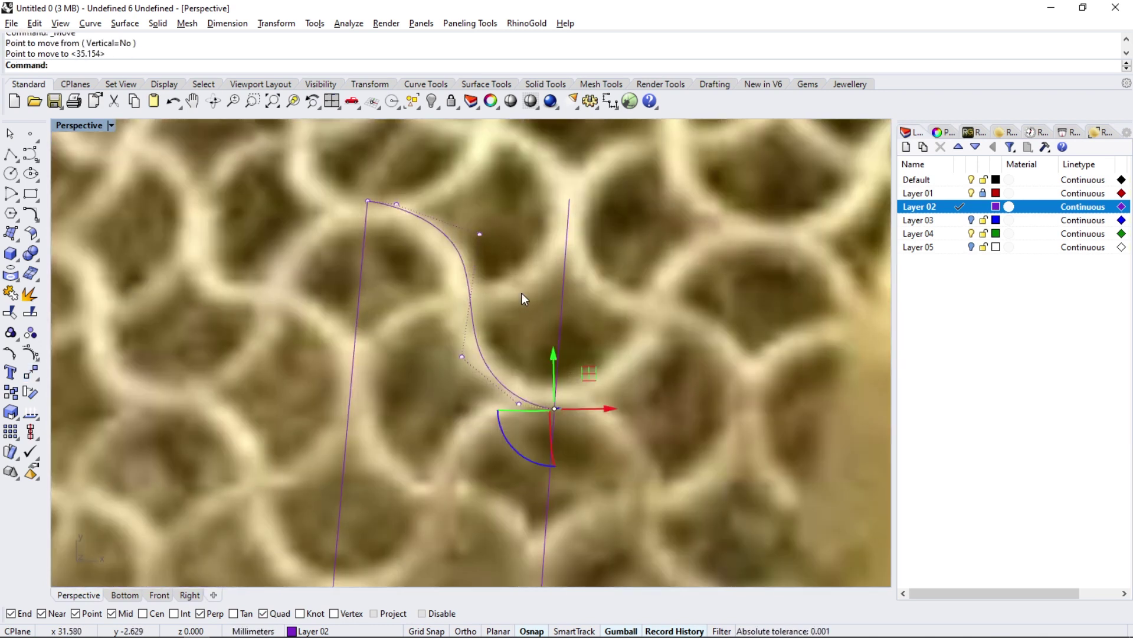
scroll(478, 370, "down", 4)
key("Escape")
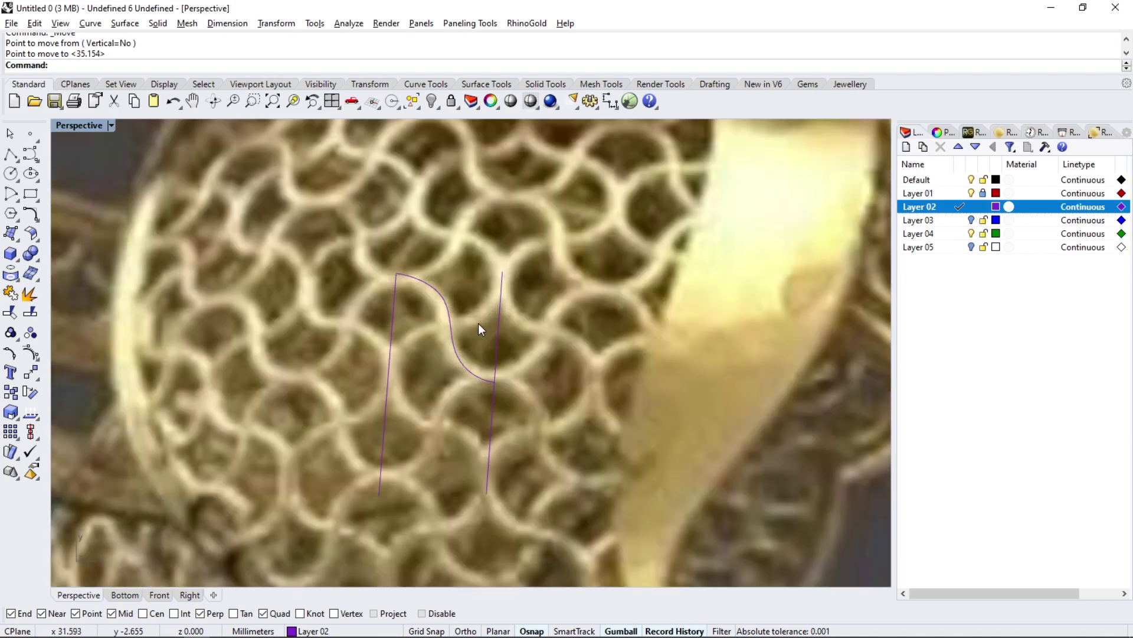
right_click_drag(478, 324, 480, 339)
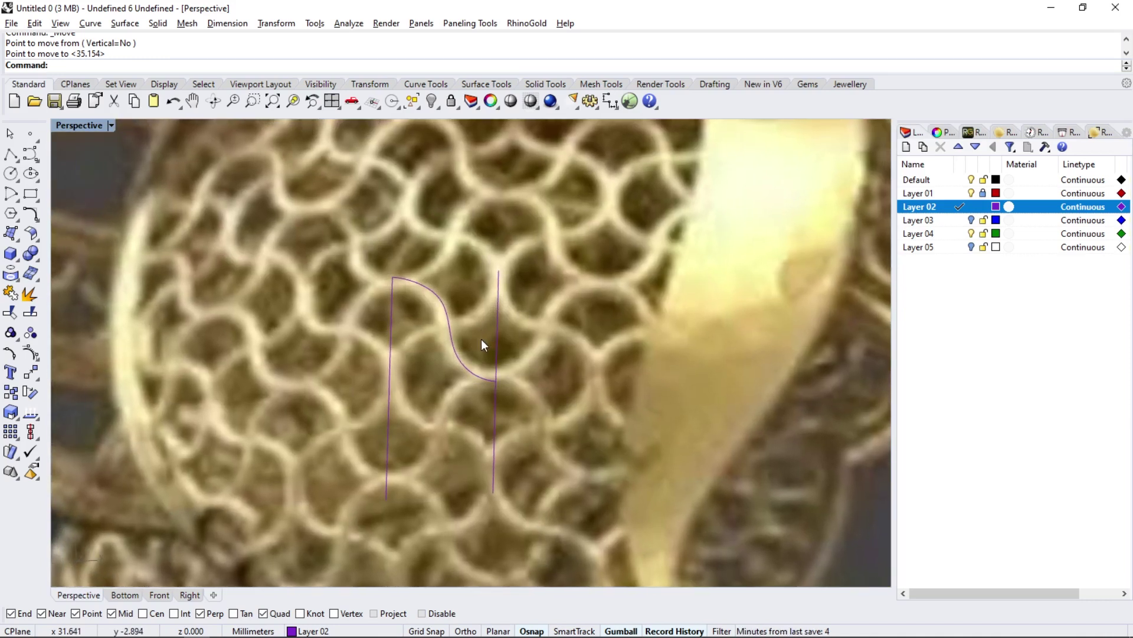
- Mirror the S-curve and line across the centre line, keeping originals, and delete a stray copy
left_click(464, 357)
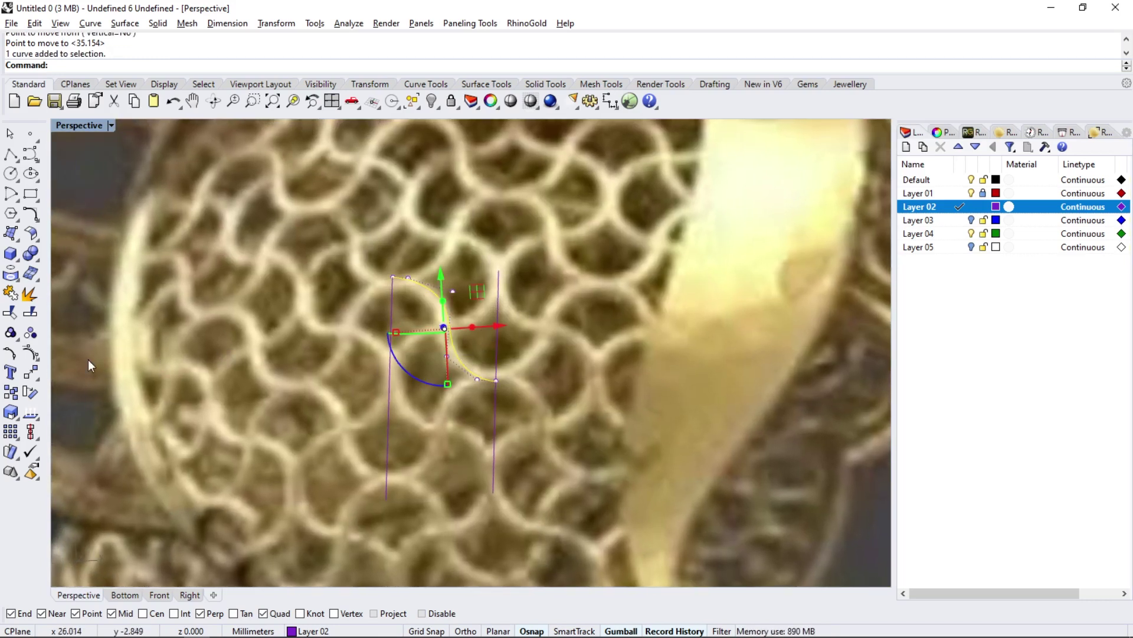
left_click(35, 385)
left_click(147, 380)
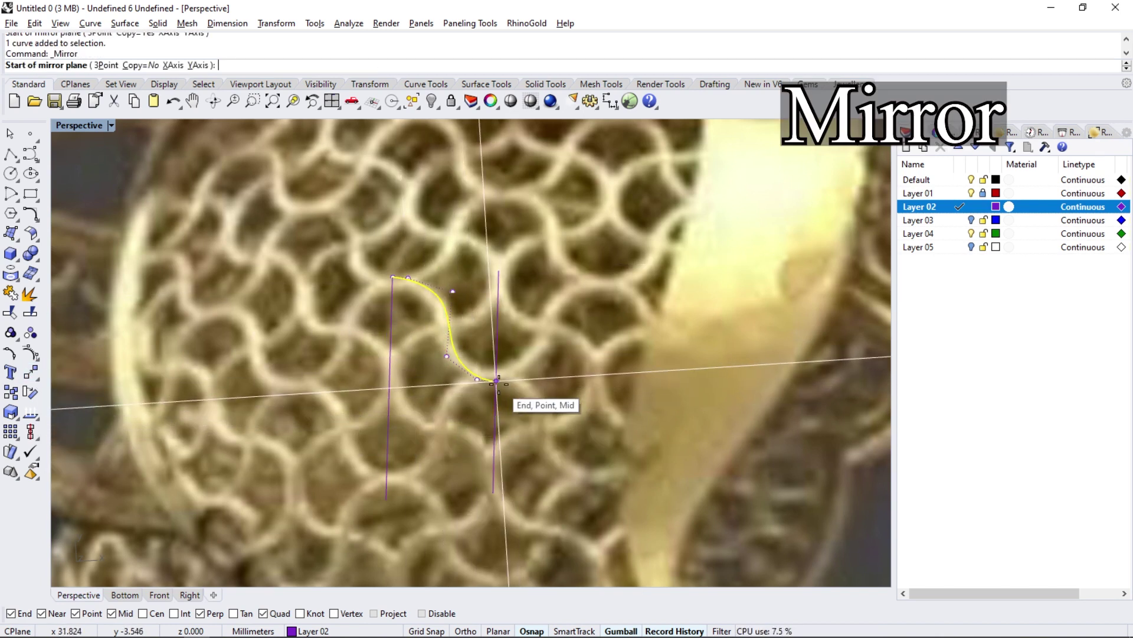
left_click(135, 67)
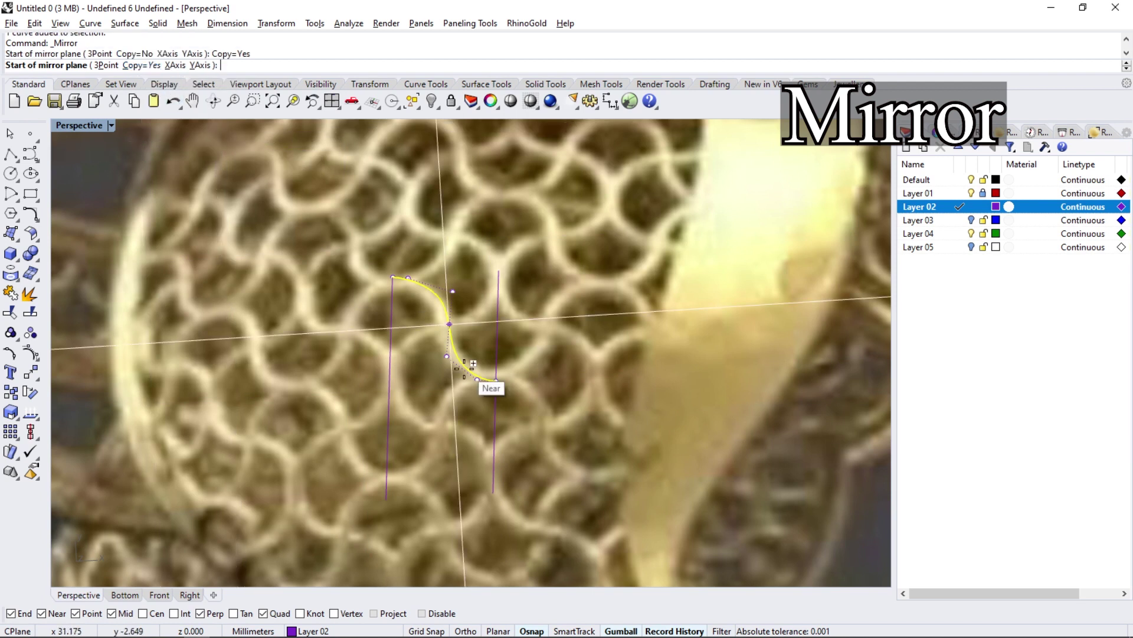
left_click(495, 381)
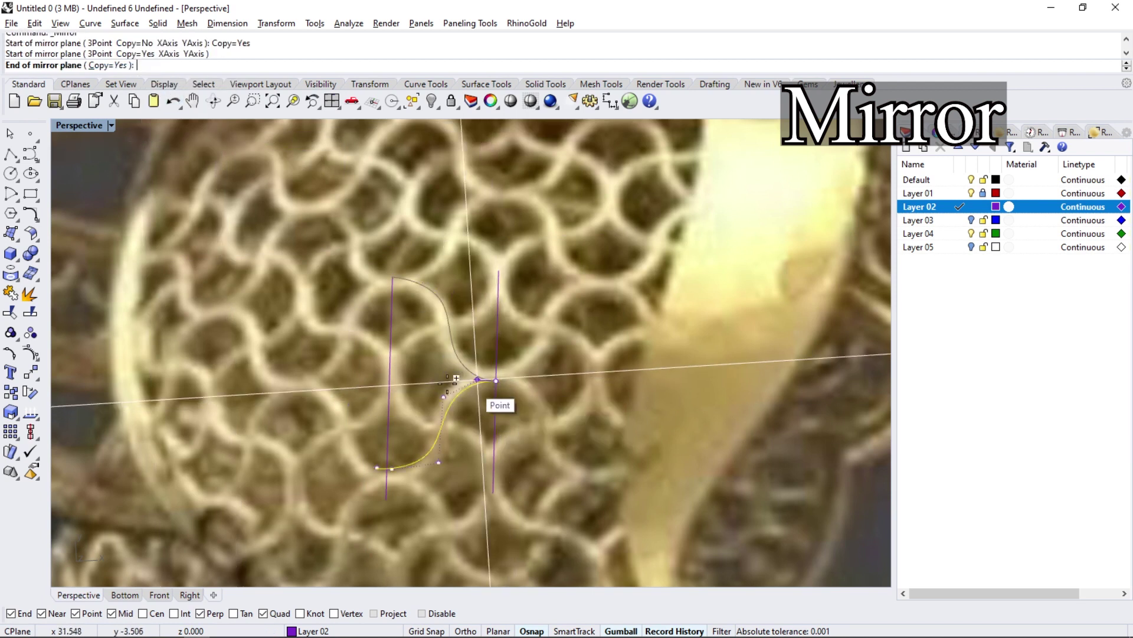
left_click(391, 390)
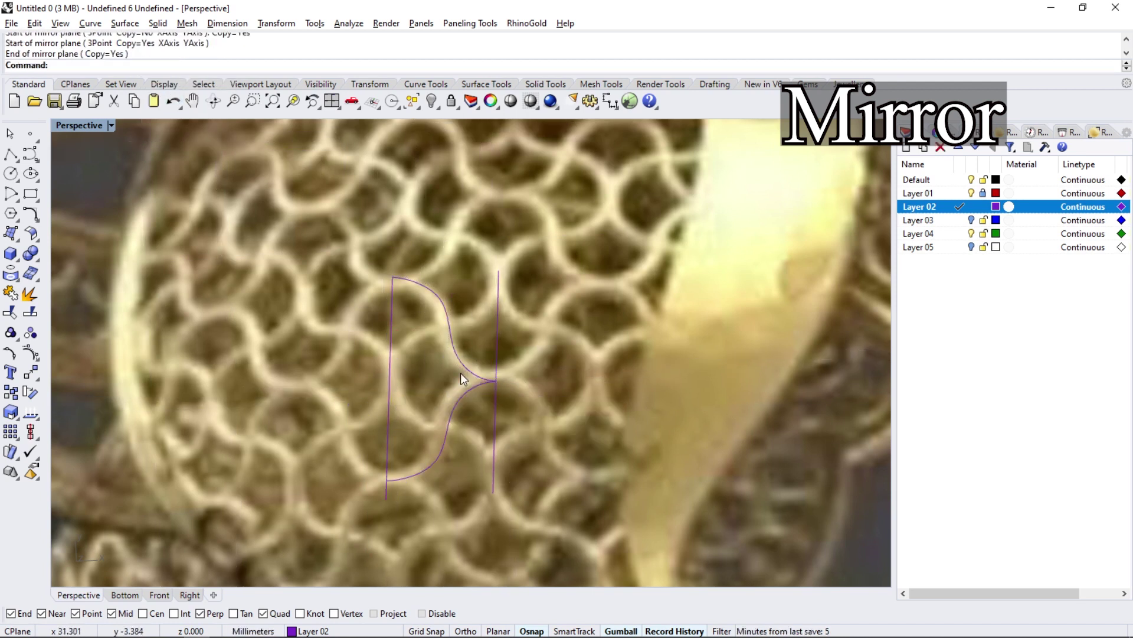
left_click_drag(446, 427, 447, 428)
right_click(489, 384)
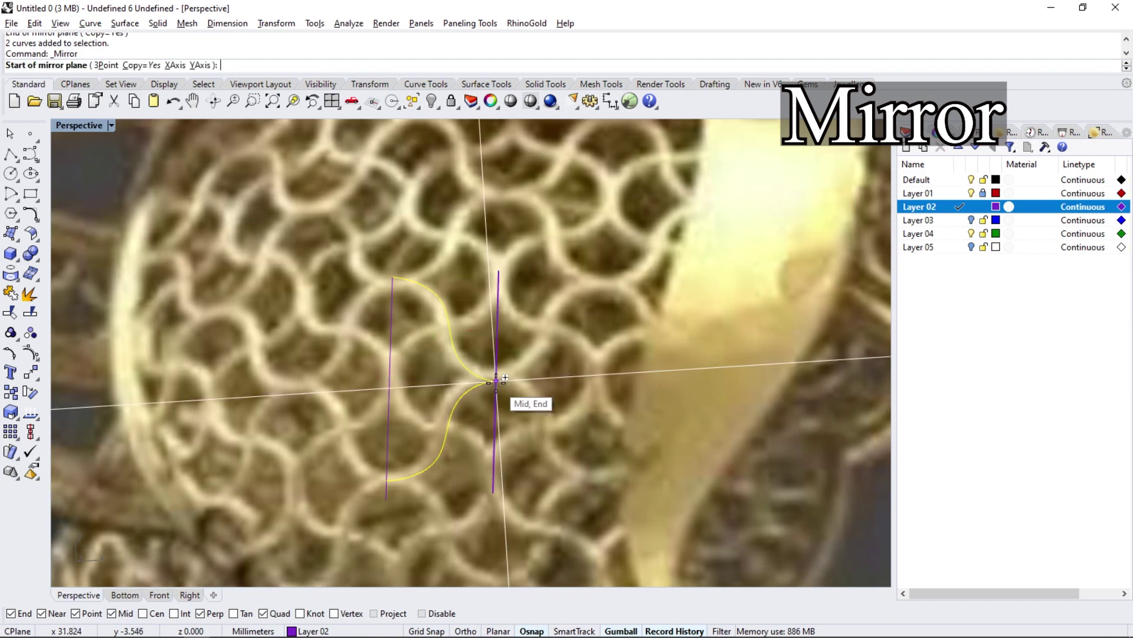
left_click(495, 380)
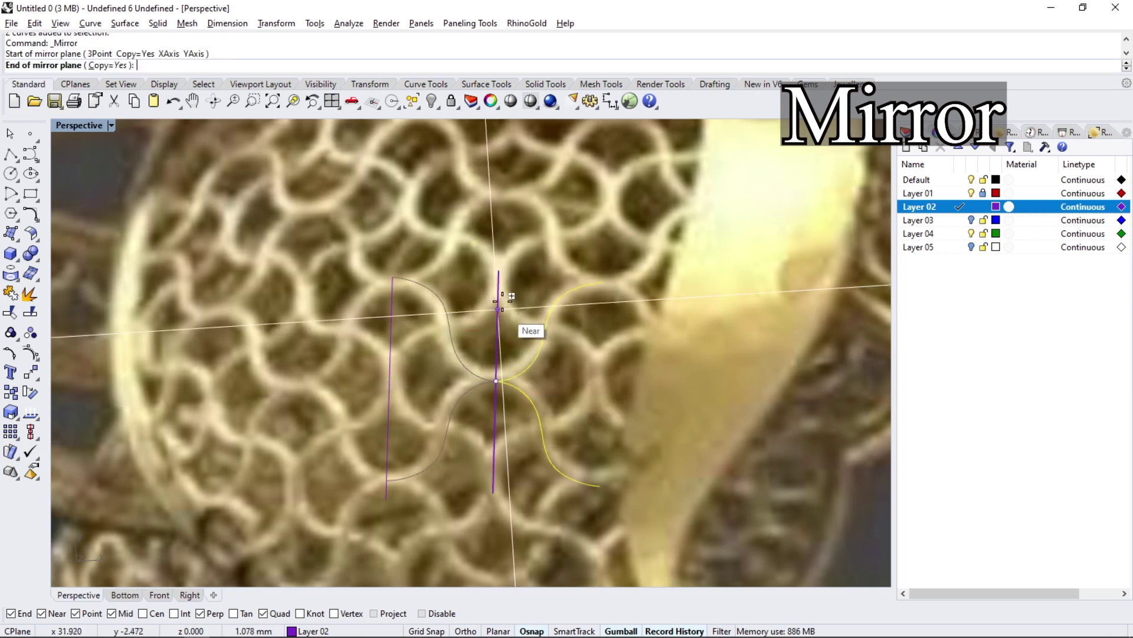
left_click(499, 271)
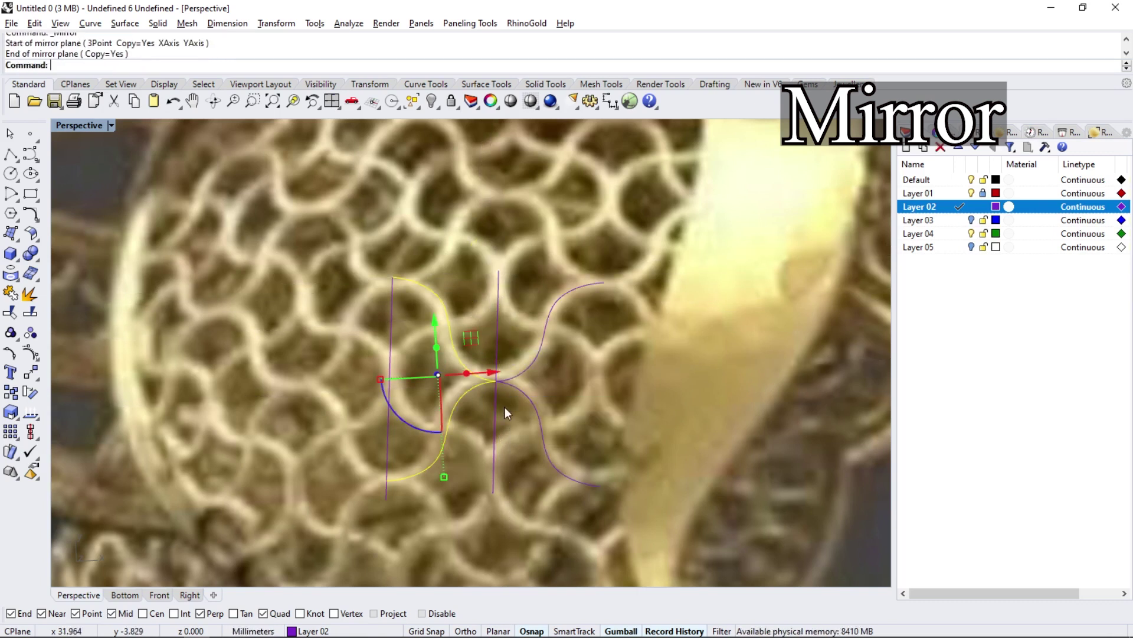
left_click(393, 451)
key("Delete")
- Draw a curve from the left line up to the centre line's top end
left_click(30, 153)
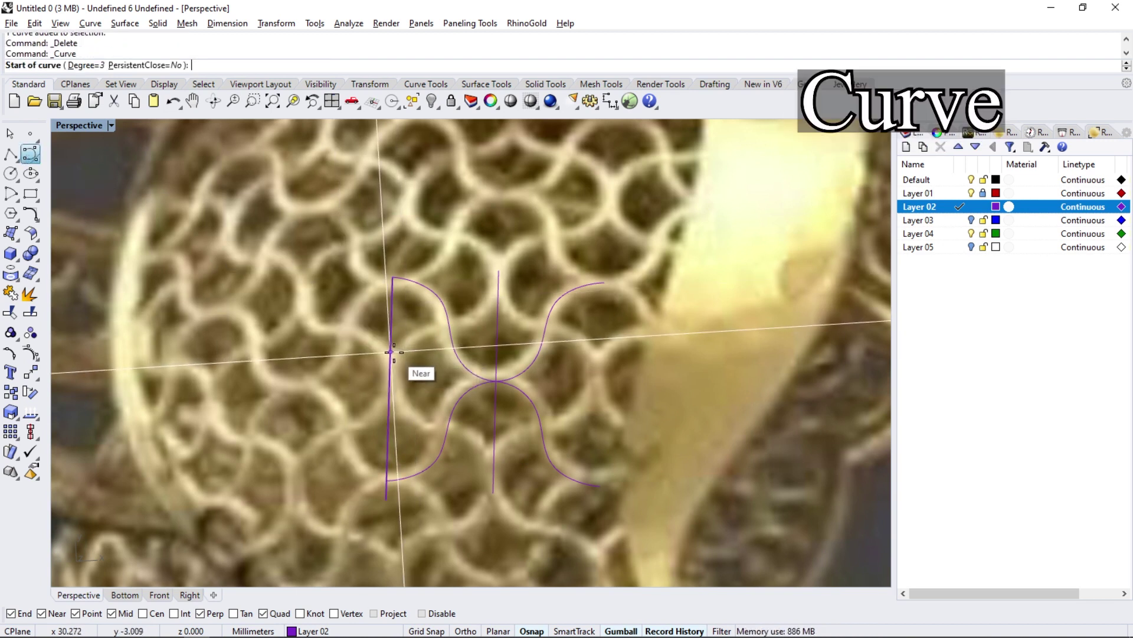
left_click(389, 353)
left_click(414, 337)
left_click(450, 324)
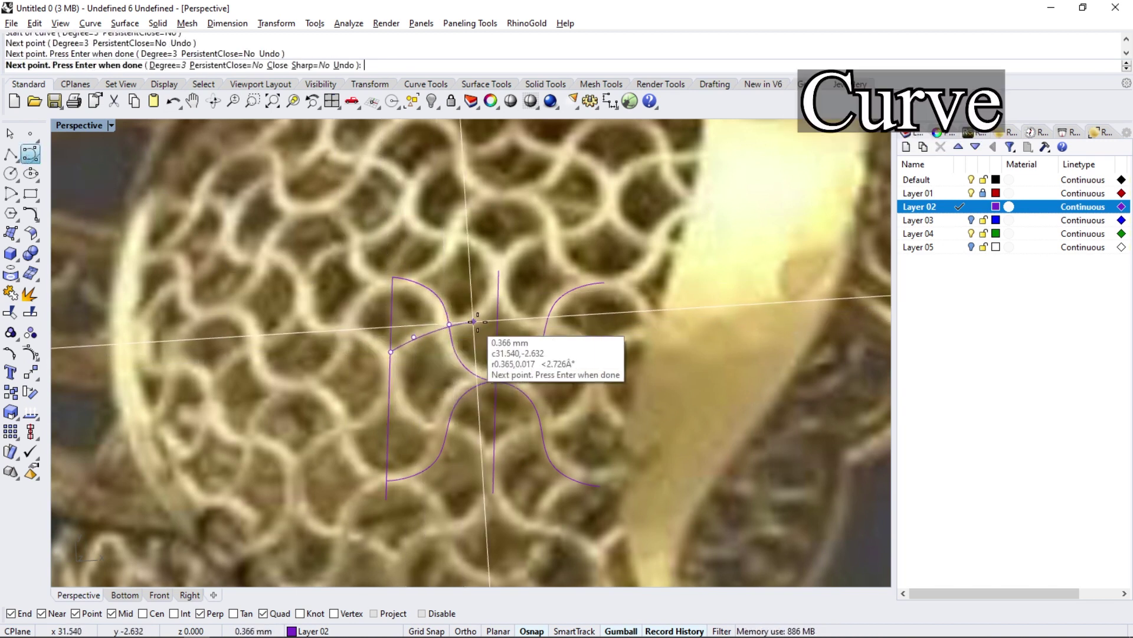
left_click(499, 271)
key("Return")
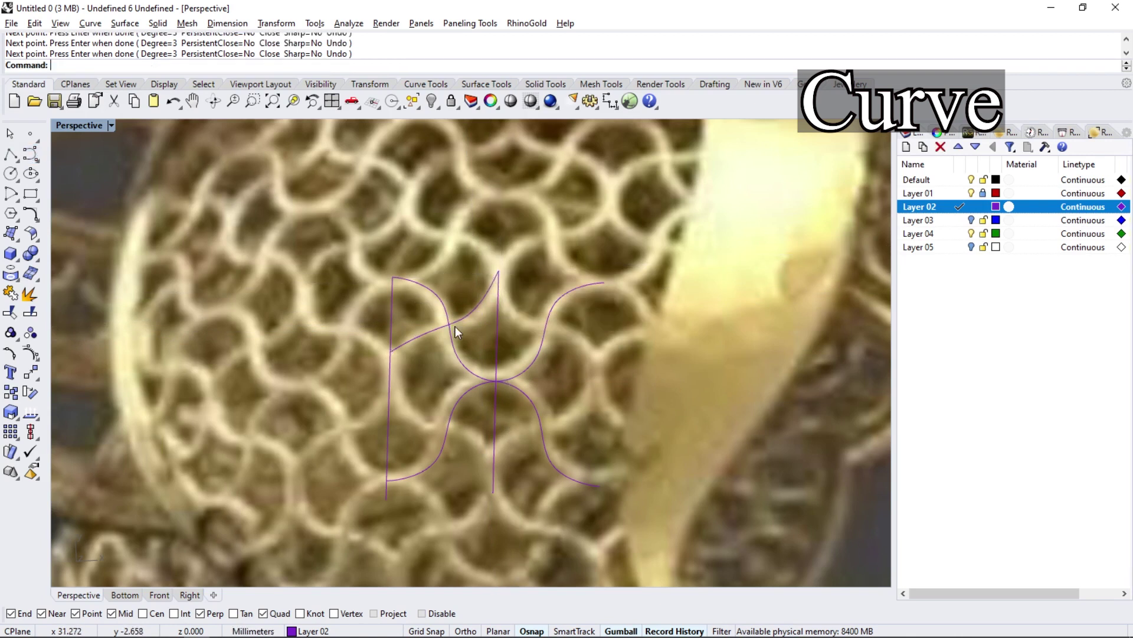
- Drag two of the new curve's control points to refine its arc
left_click(426, 333)
scroll(420, 345, "up", 2)
left_click(412, 324)
left_click_drag(413, 325, 411, 308)
left_click(512, 296)
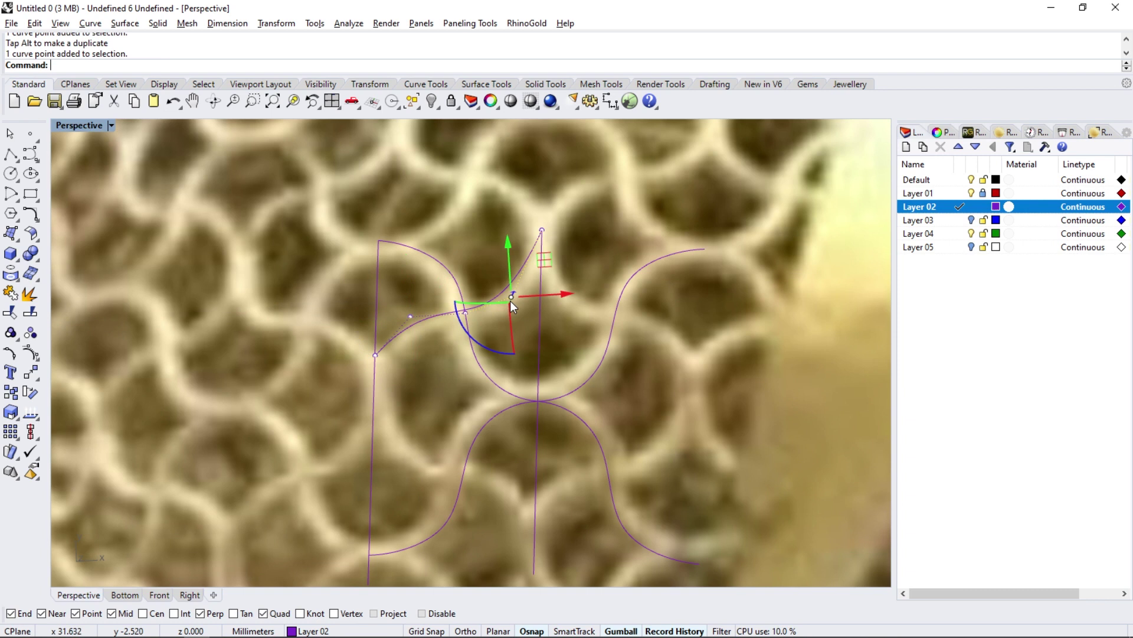
left_click_drag(508, 272, 507, 289)
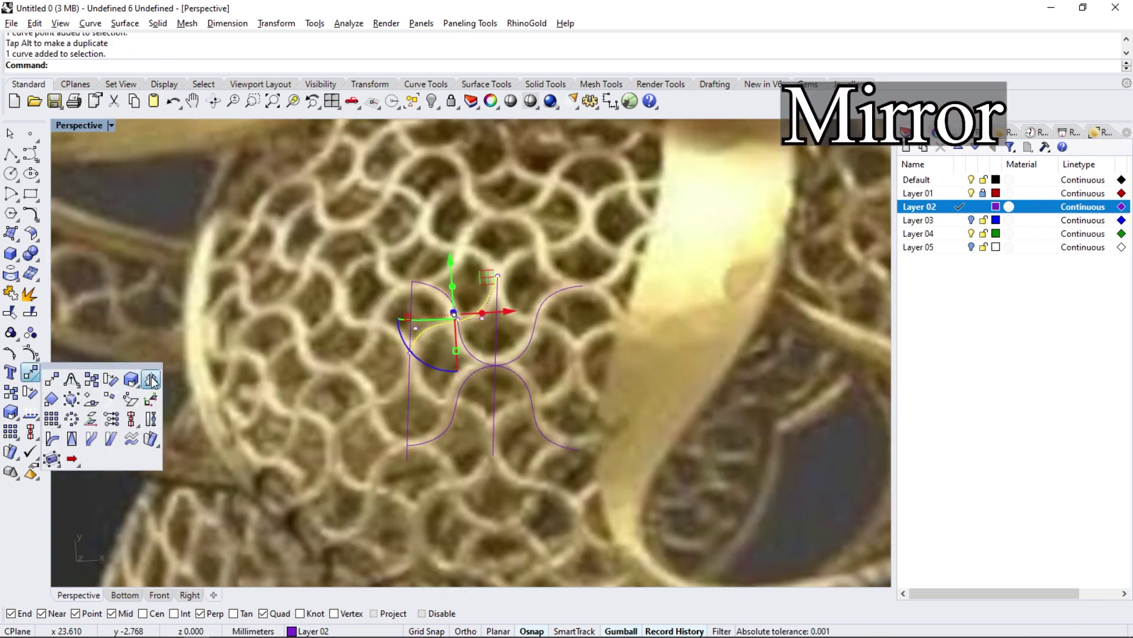
- Mirror a copy of the curve downward and move its end point into place
left_click(153, 381)
left_click(411, 353)
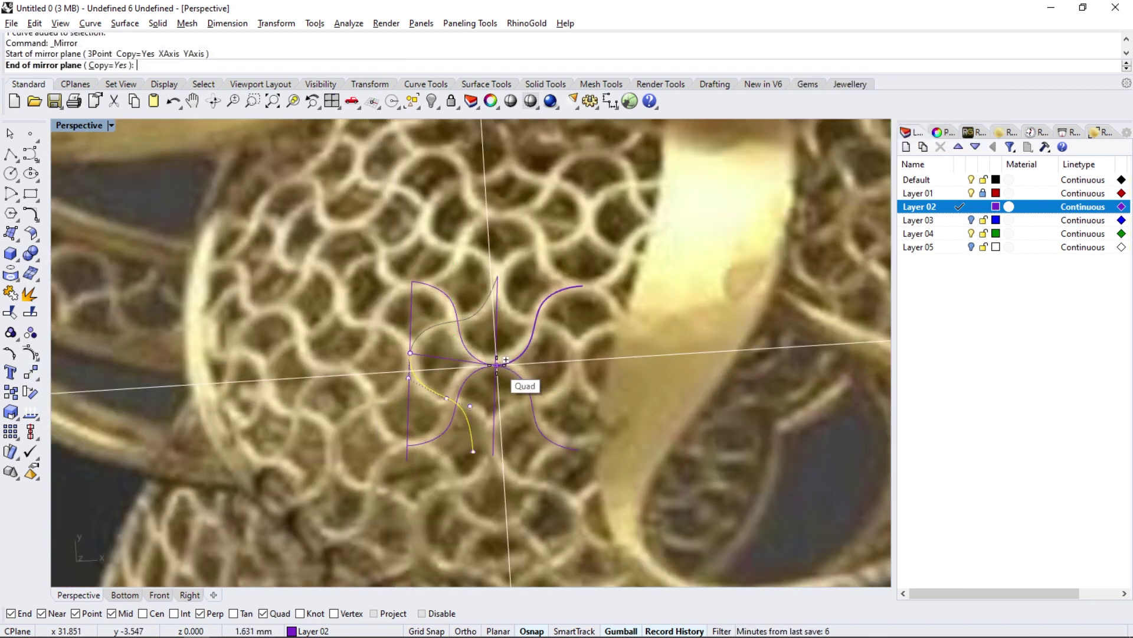
left_click(497, 364)
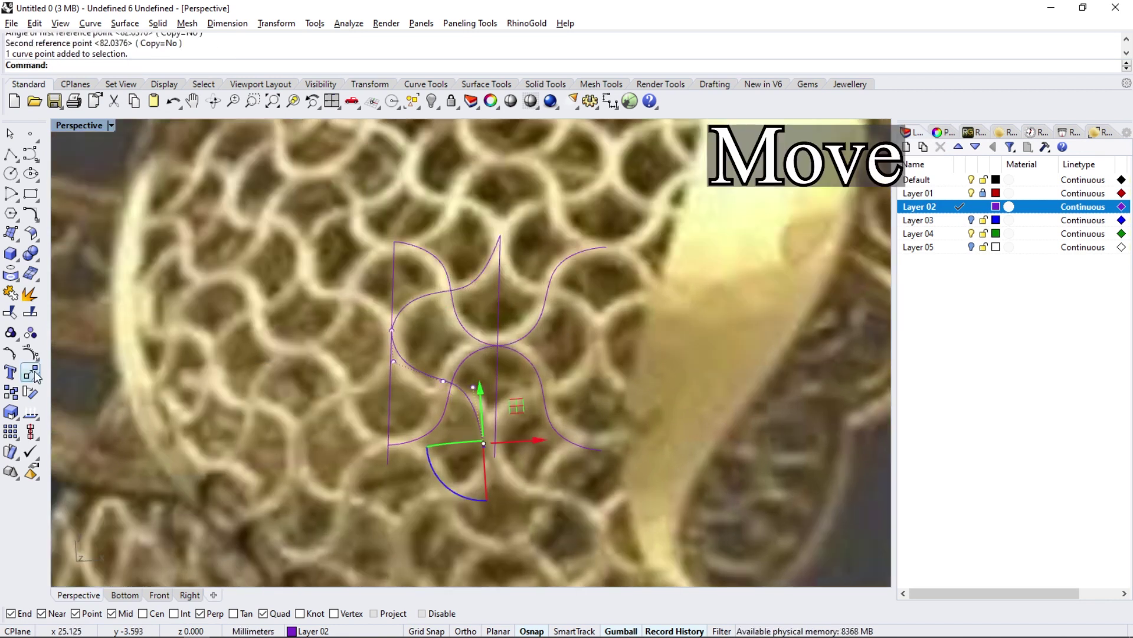
left_click(30, 371)
left_click(484, 442)
left_click(495, 457)
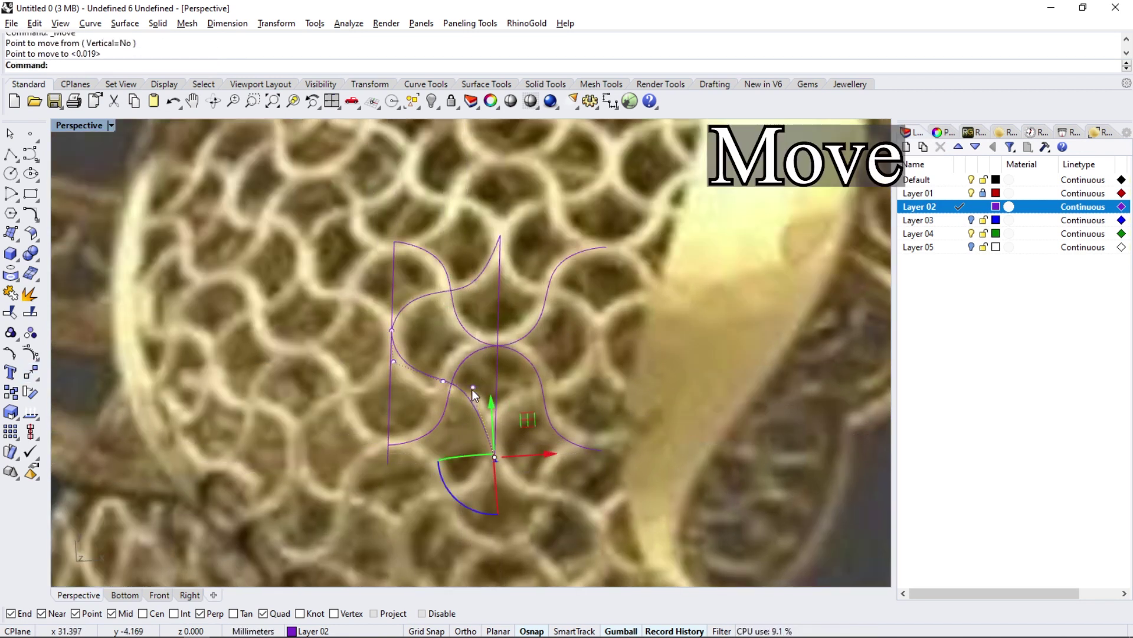
left_click_drag(472, 388, 477, 402)
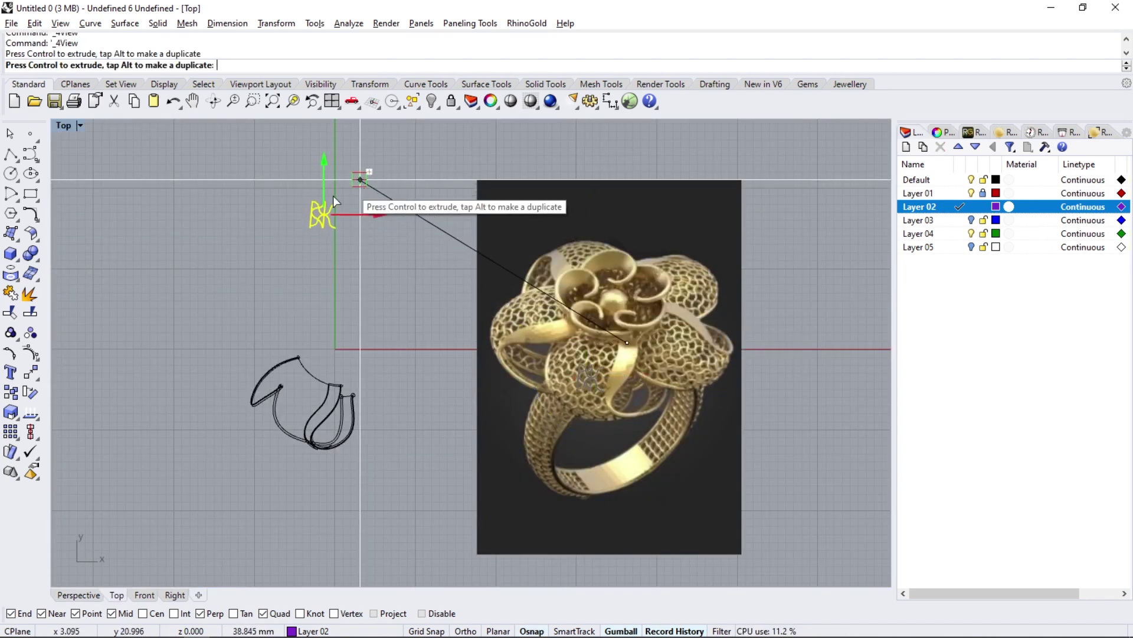
- Shade the Top view and rotate the motif curves twice to align them
key("ctrl+alt+s")
right_click_drag(360, 309, 375, 365)
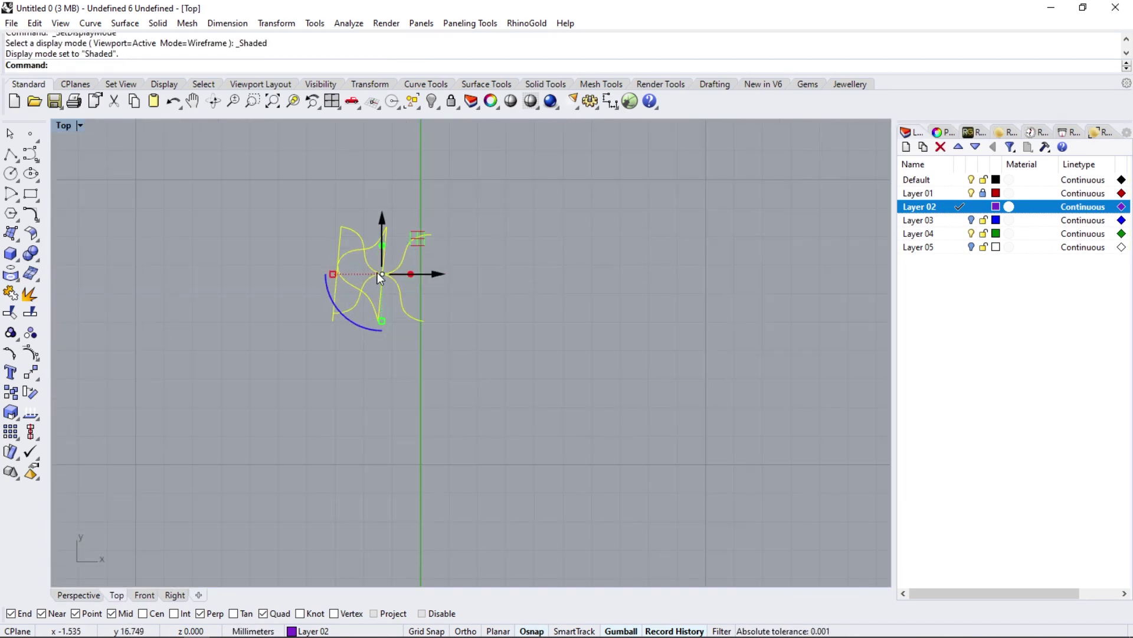
left_click(31, 394)
left_click(341, 226)
left_click(333, 321)
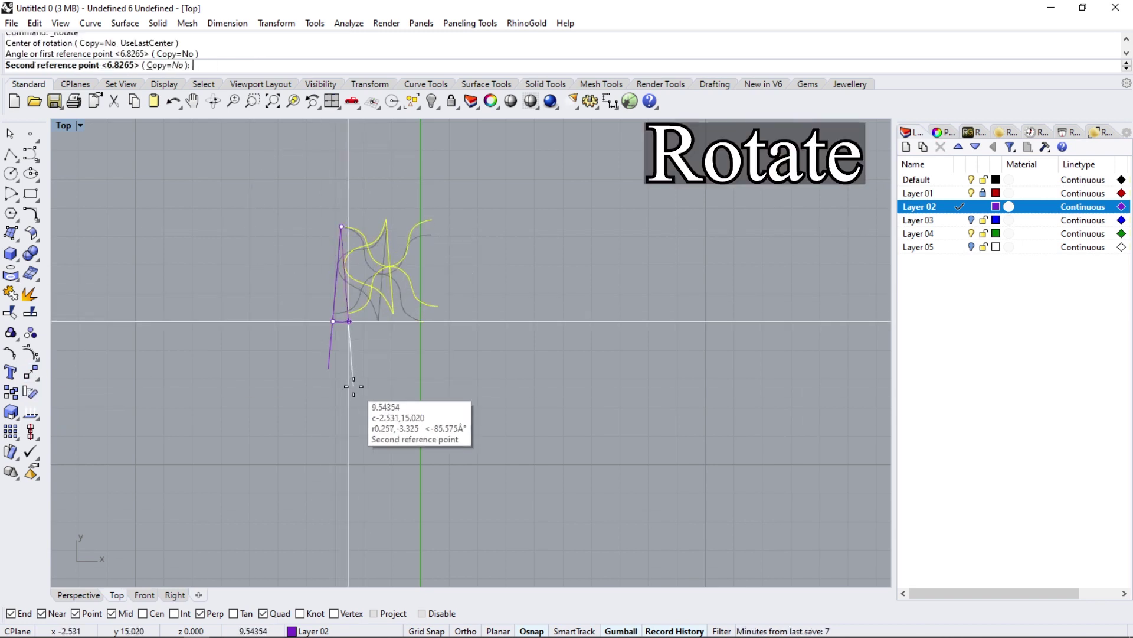
left_click(354, 386)
scroll(356, 263, "up", 2)
key("Return")
left_click(328, 236)
left_click(415, 229)
left_click(479, 227)
left_click(438, 285)
scroll(431, 332, "down", 2)
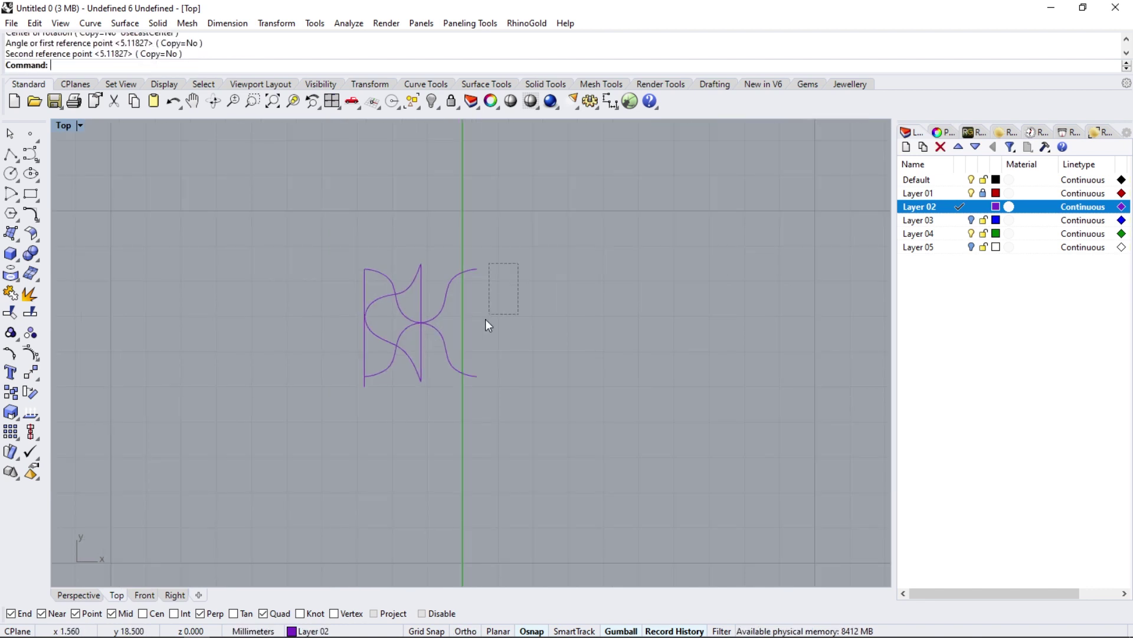
- Delete the two right-hand curves and mirror the remaining ones left-to-right on a vertical plane
left_click_drag(485, 320, 467, 380)
scroll(423, 332, "up", 2)
key("Delete")
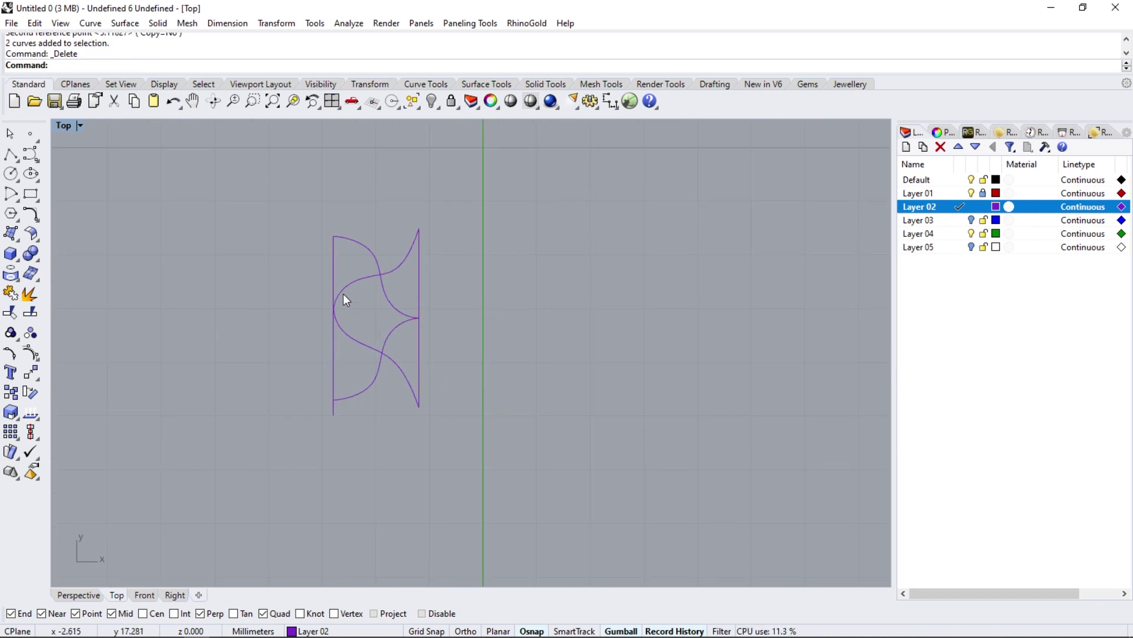
scroll(338, 278, "up", 1)
left_click(337, 278)
left_click(36, 376)
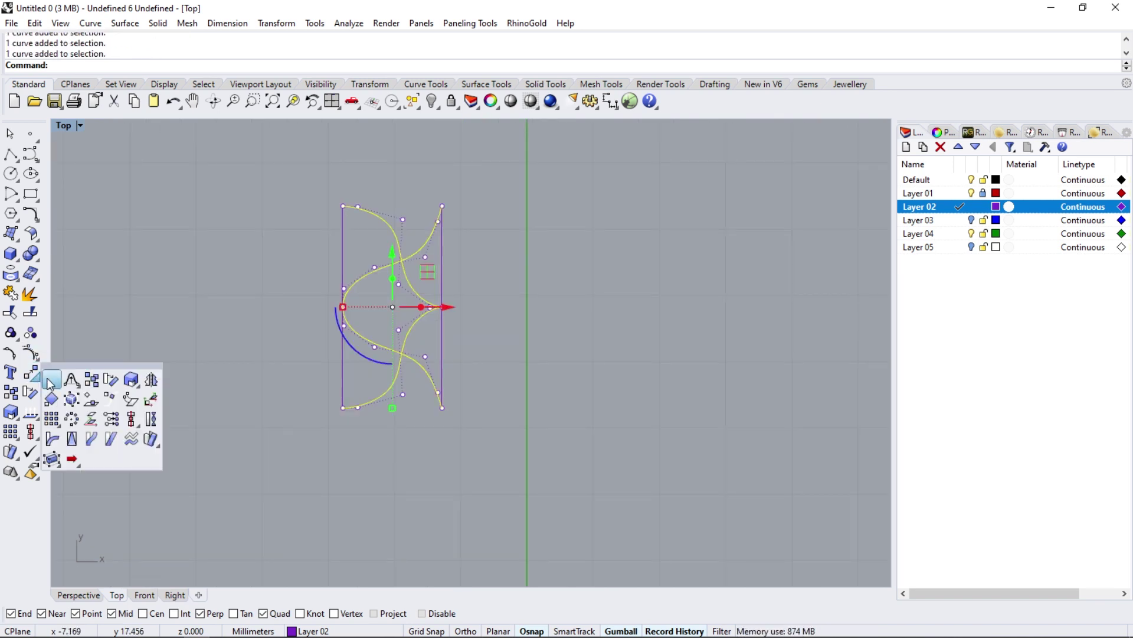
left_click(147, 380)
left_click(442, 206)
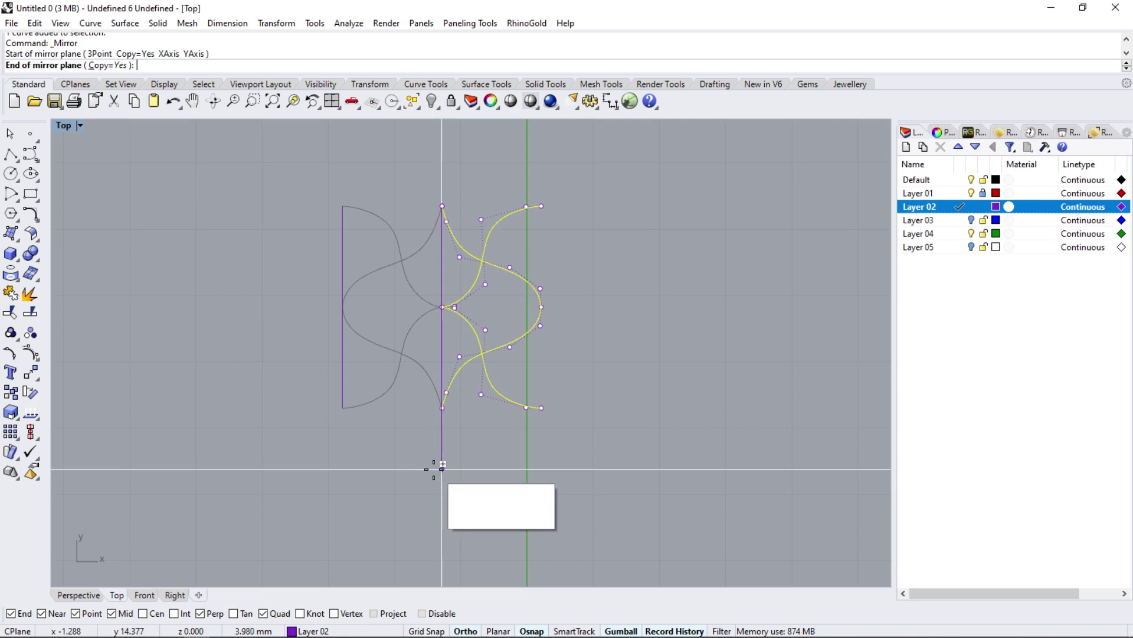
left_click(442, 465)
- Join the lower-left and lower-right curves and delete an unwanted curve point
left_click(463, 315)
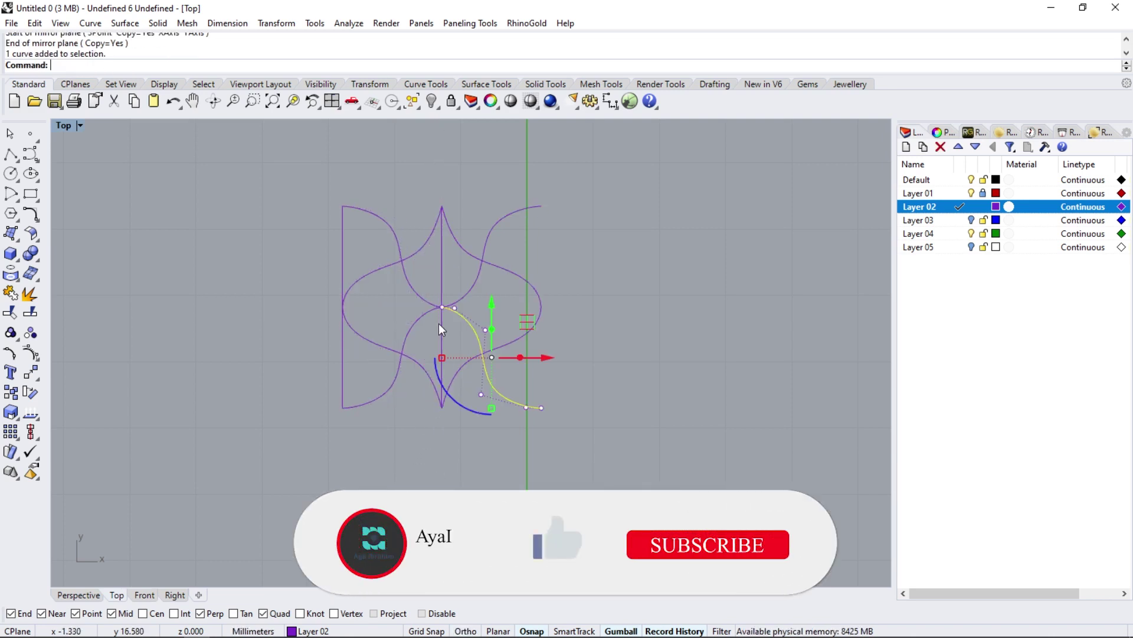
left_click(414, 329, "shift")
left_click(39, 312)
scroll(461, 318, "up", 5)
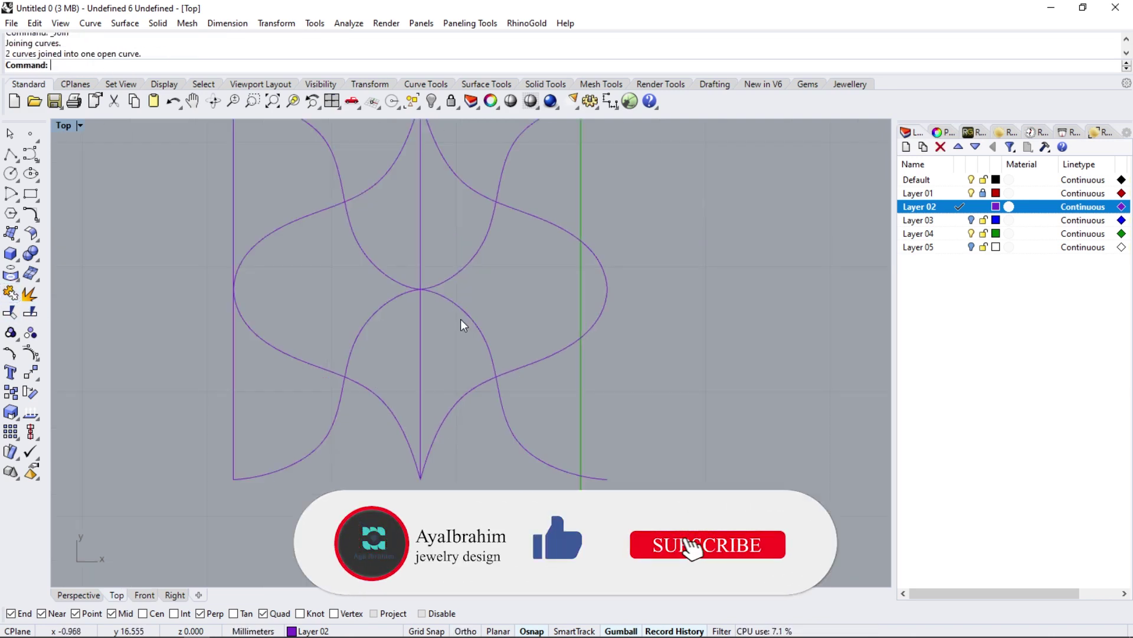
scroll(456, 347, "down", 3)
scroll(422, 300, "up", 5)
scroll(421, 300, "down", 4)
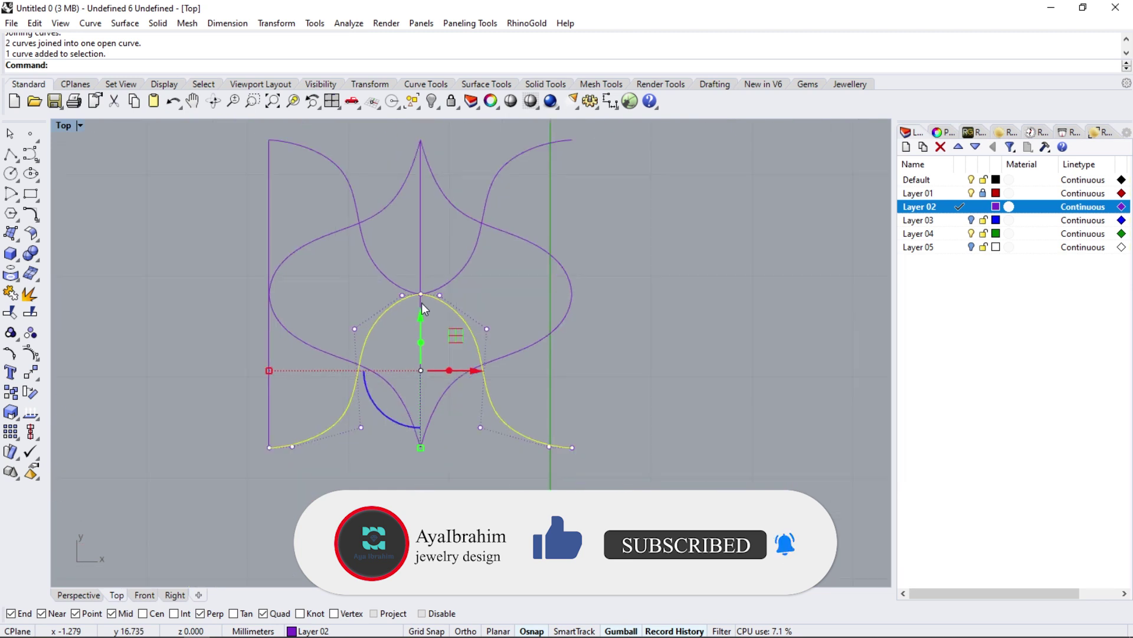
scroll(422, 303, "up", 1)
scroll(421, 303, "up", 2)
scroll(419, 295, "down", 1)
left_click(419, 294)
key("Delete")
scroll(432, 350, "down", 1)
- Join the two halves into one curve and delete its junction control point
left_click(457, 283)
left_click(399, 296, "shift")
left_click(10, 293)
scroll(389, 301, "up", 3)
left_click(31, 353)
left_click(434, 296)
key("Delete")
scroll(449, 322, "down", 3)
- Select the upper and lower curves, then delete the leftover outer guide line
left_click(455, 317)
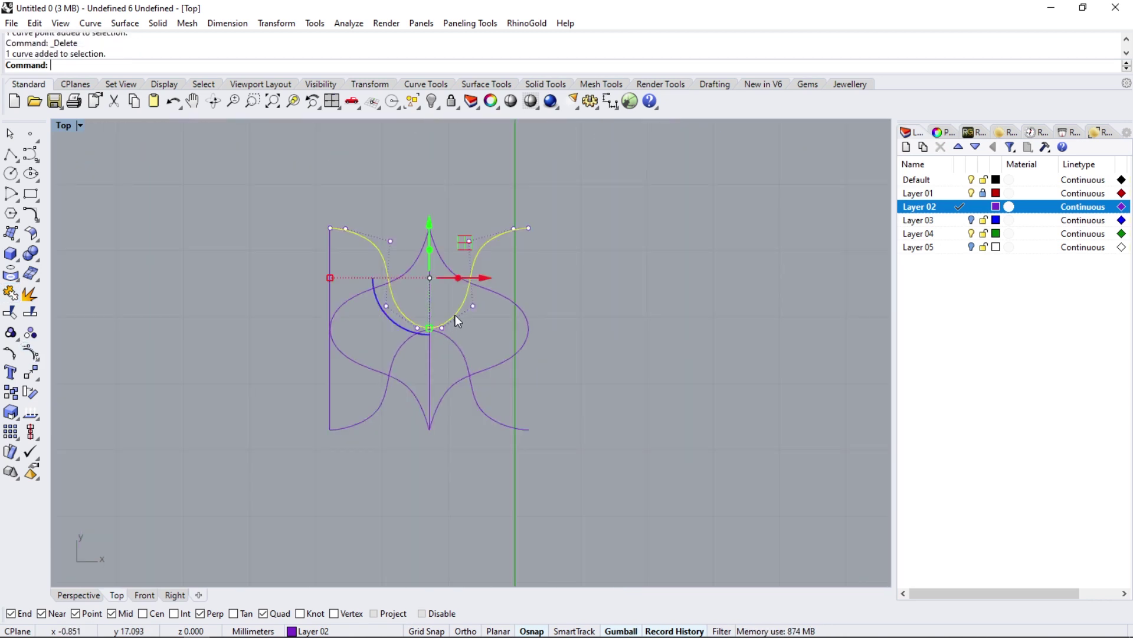
left_click(452, 346, "shift")
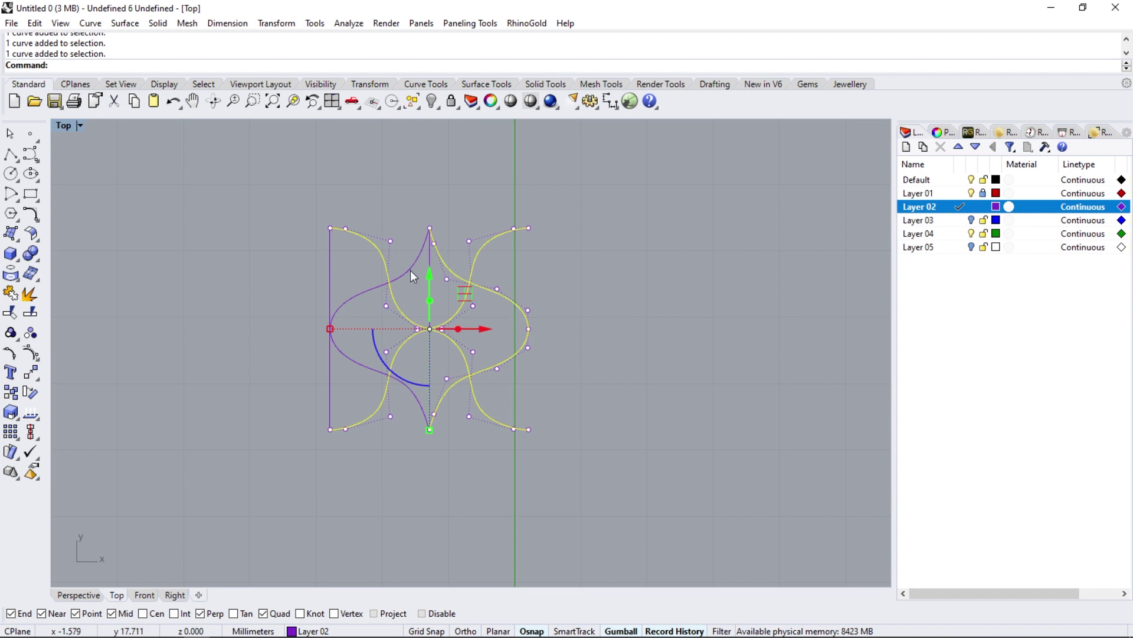
scroll(347, 295, "down", 2)
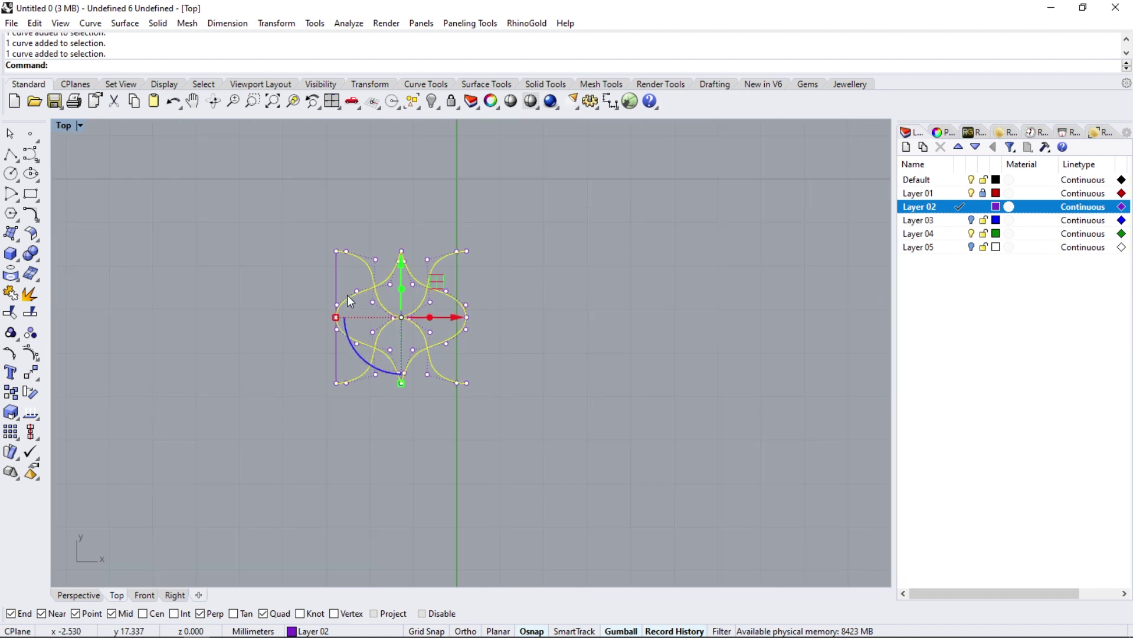
left_click(335, 279)
key("Delete")
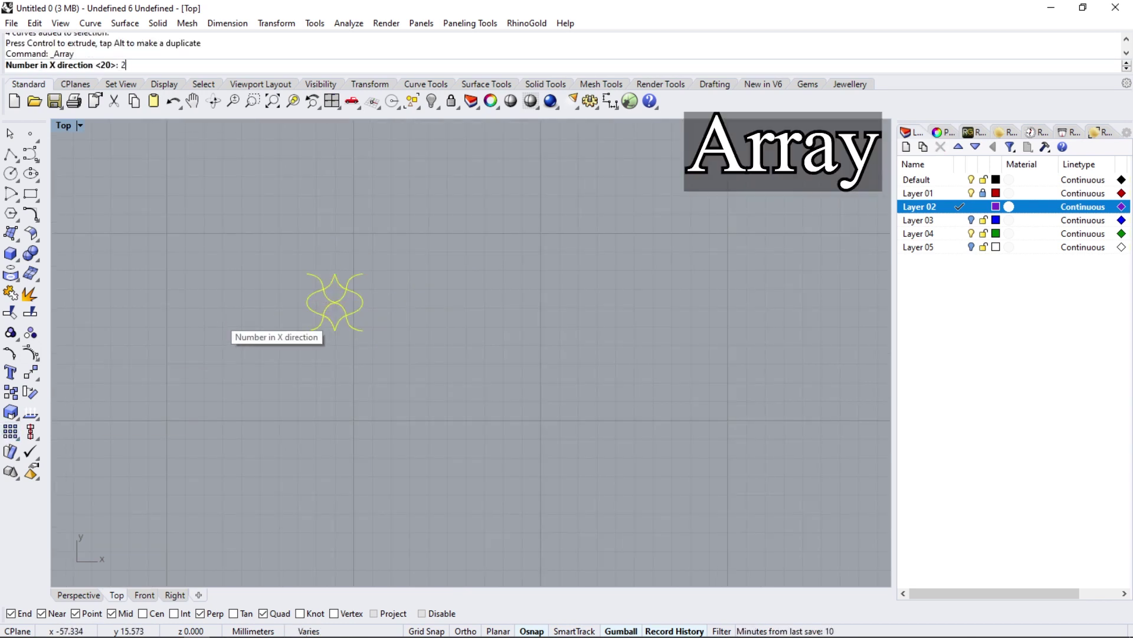
- Array the motif 20 × 20 × 1 using a tile cell defined by two picked corners
type("0")
key("Return")
type("0")
key("Return")
type("1")
key("Return")
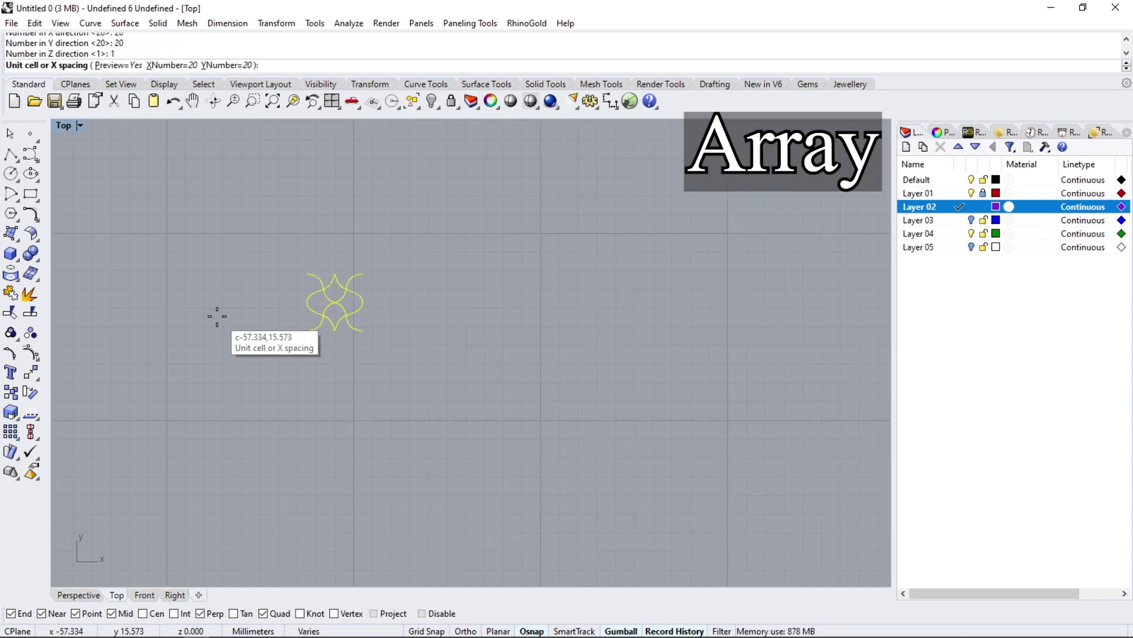
left_click(293, 338)
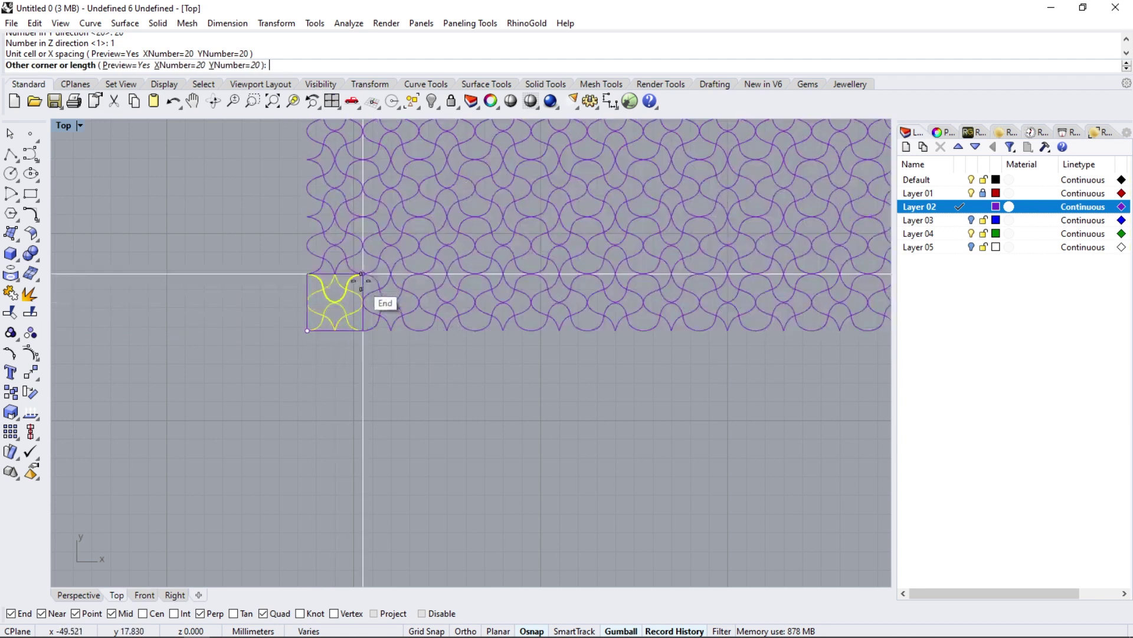
left_click(351, 282)
key("Return")
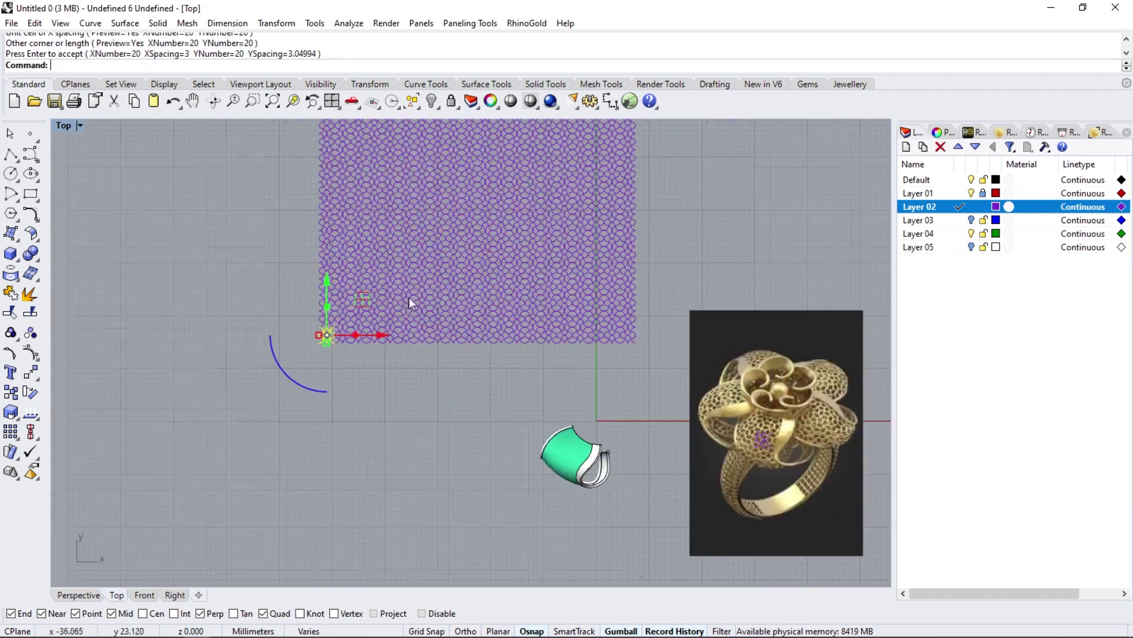
- Select the whole 1600-curve lattice array and group it
scroll(390, 354, "down", 2)
scroll(379, 388, "down", 3)
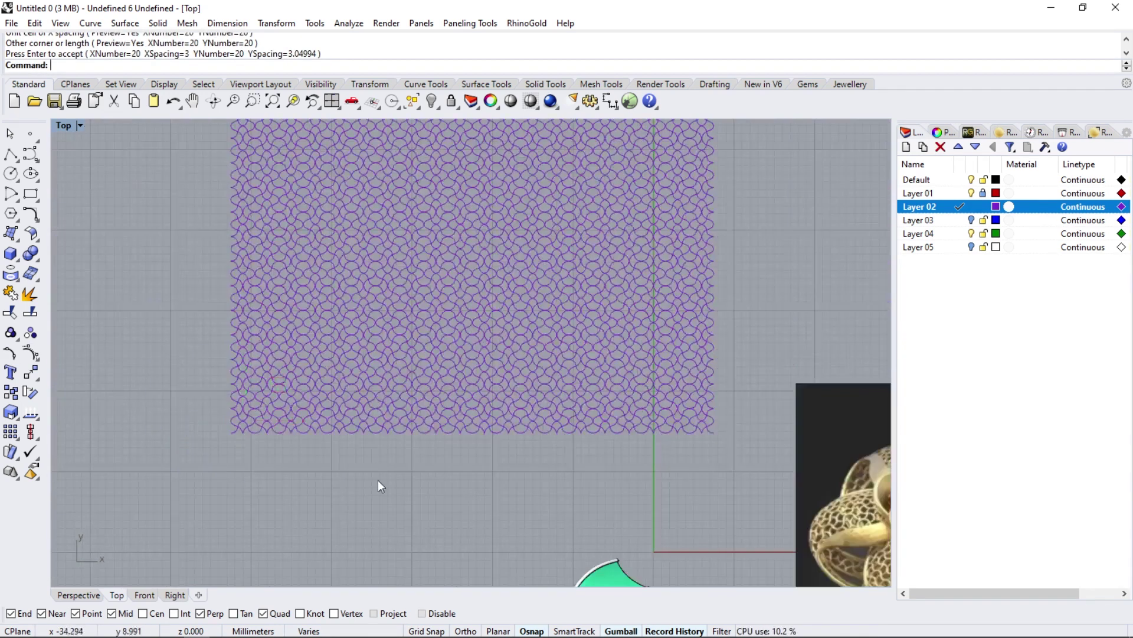
scroll(331, 413, "down", 3)
scroll(331, 413, "down", 1)
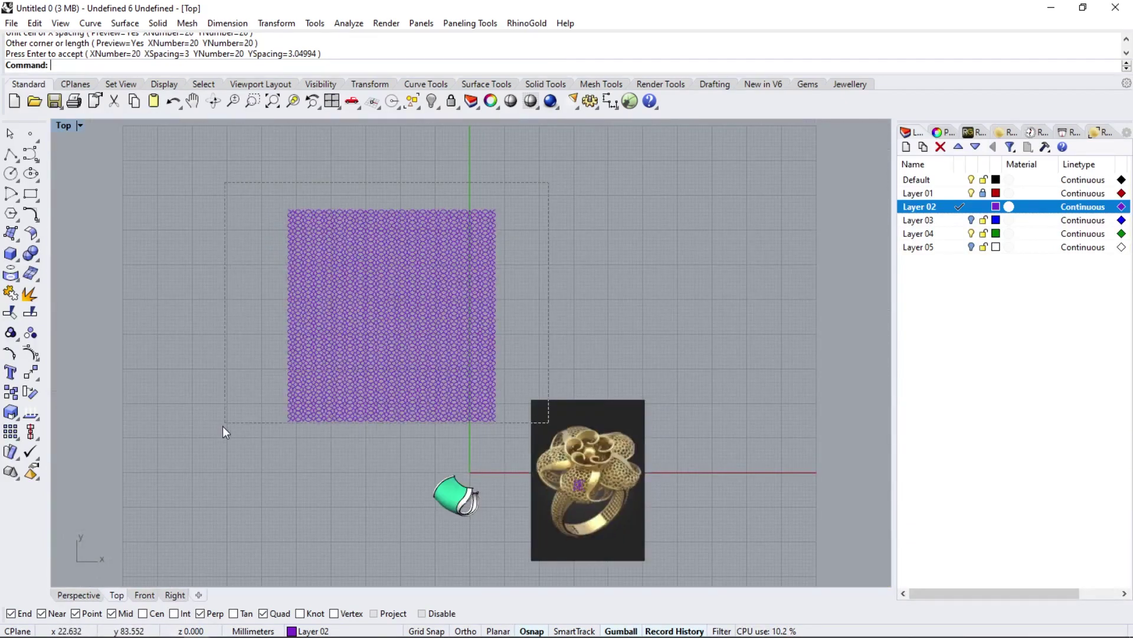
left_click_drag(223, 426, 224, 425)
left_click(9, 353)
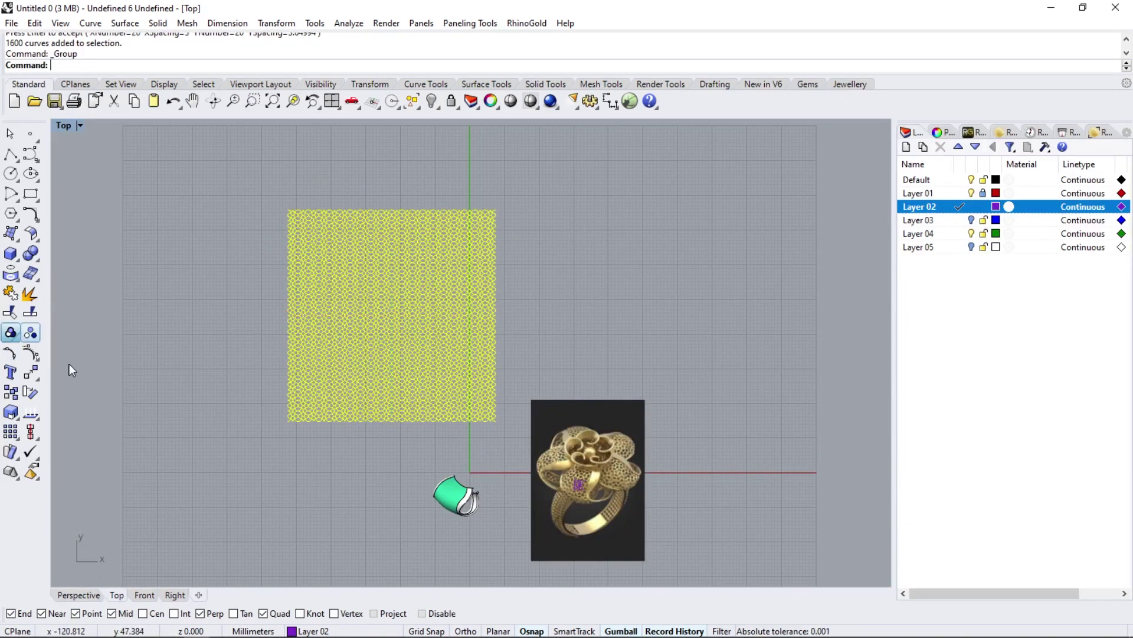
scroll(449, 405, "up", 3)
scroll(352, 251, "down", 1)
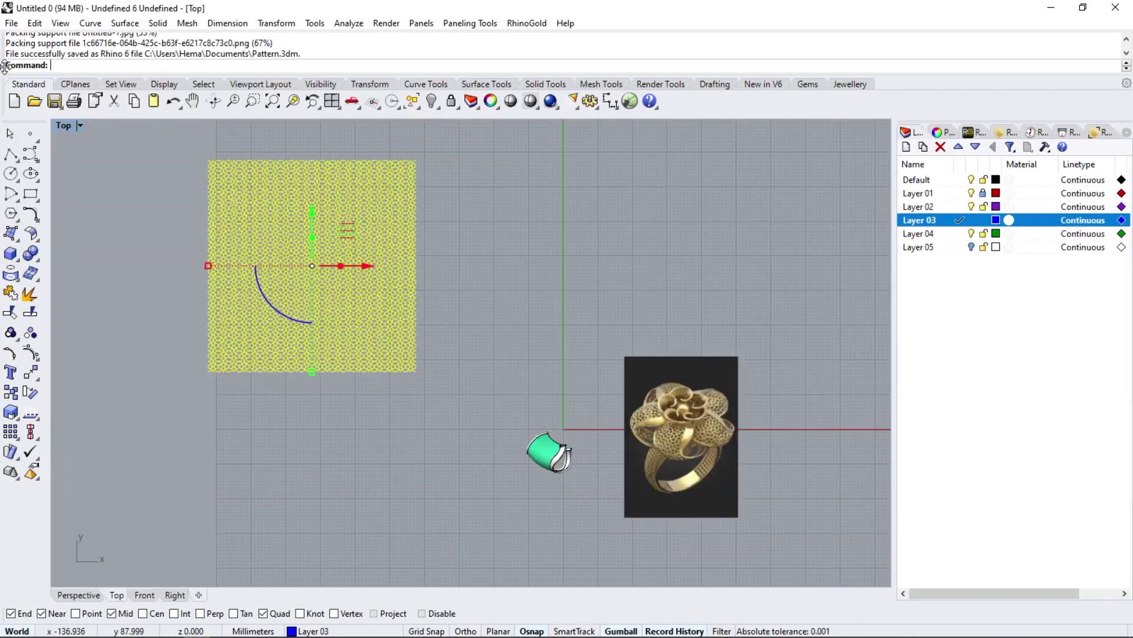
- Export only the selected lattice pattern as pattern.3dm in the Desktop folder
left_click(12, 24)
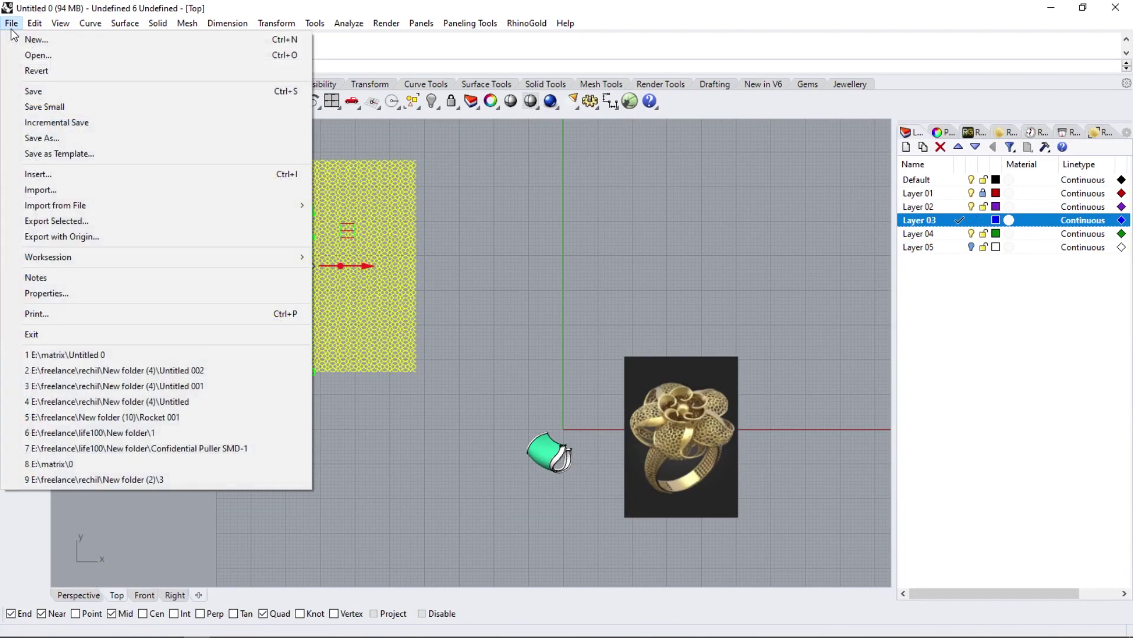
left_click(52, 221)
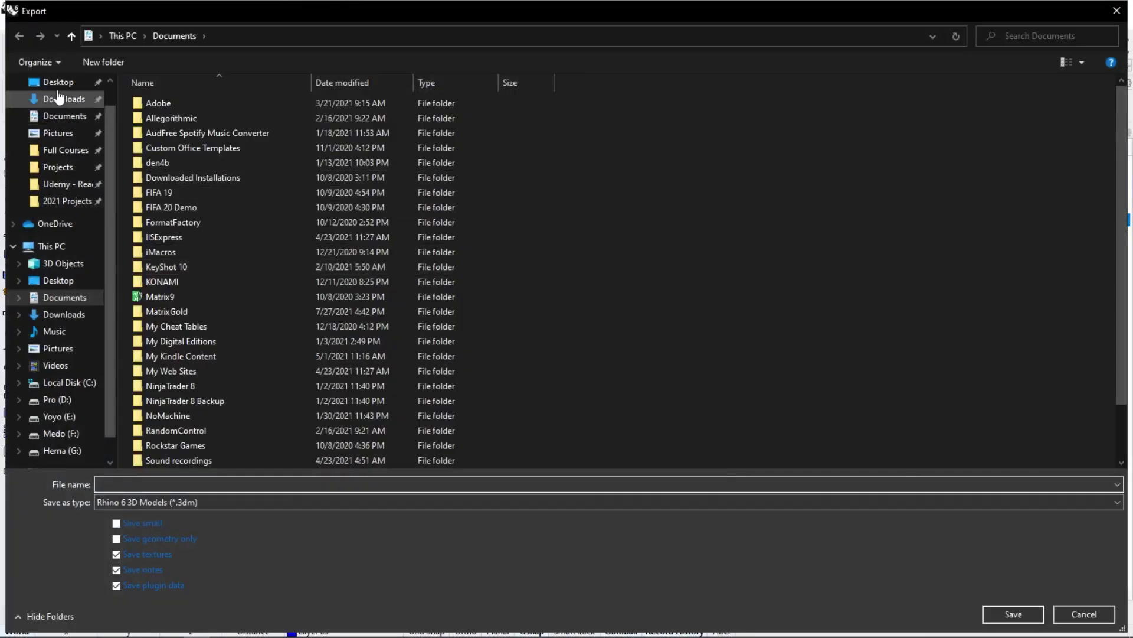
left_click(32, 81)
type("pattern")
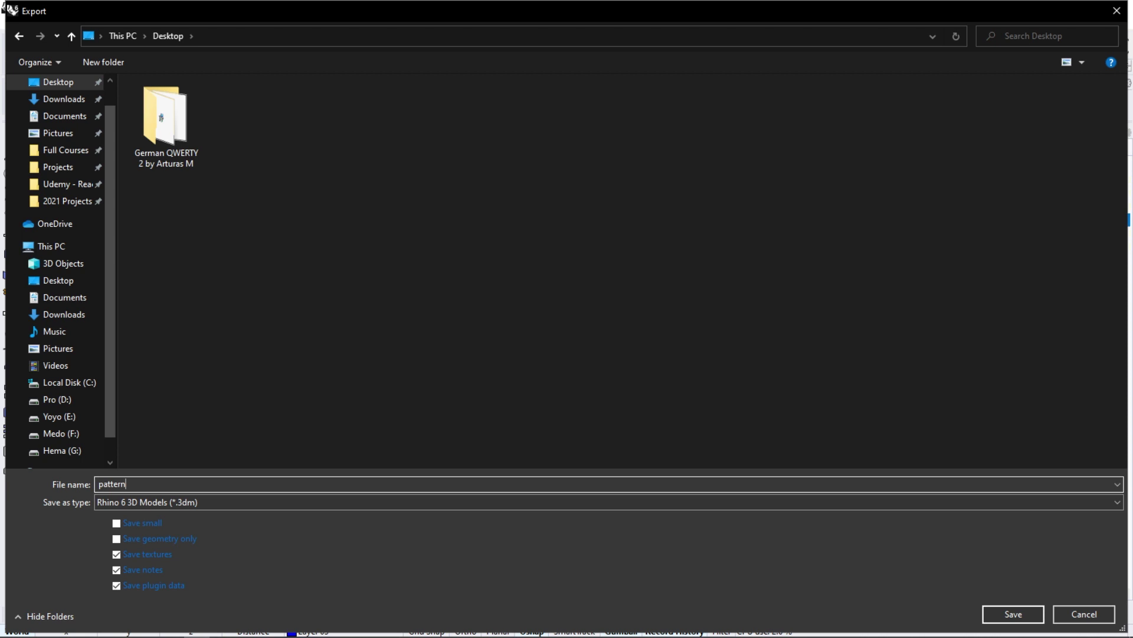
key("Return")
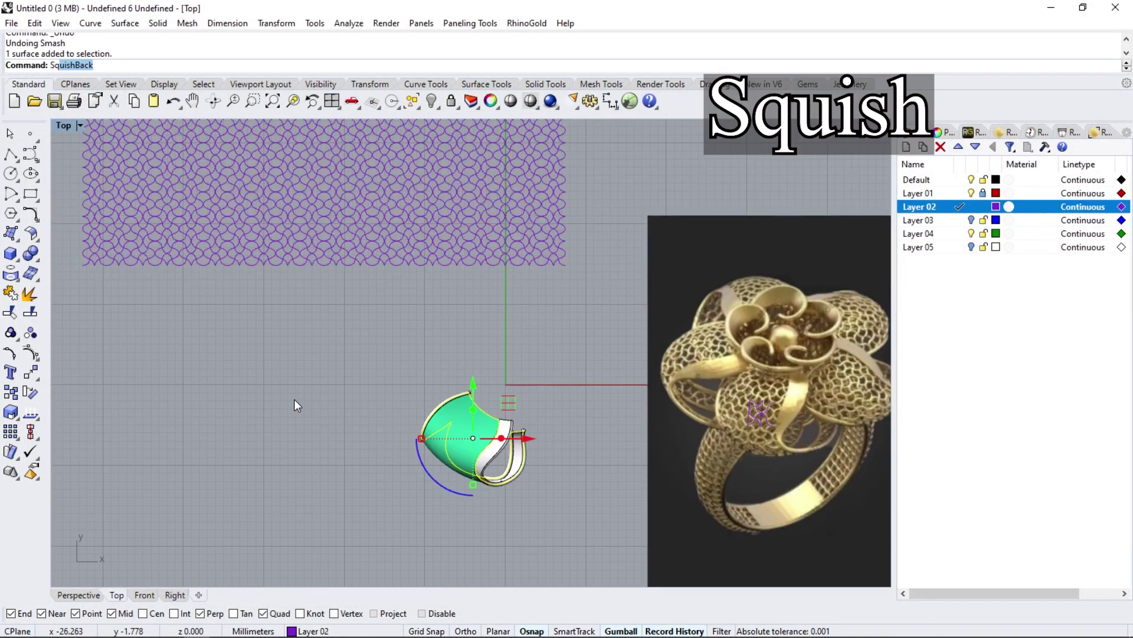
- Flatten the shank surface with Squish and position it over the pattern grid
key("BackSpace")
key("Return")
left_click(517, 408)
mouse_move(522, 352)
left_mouse_down()
mouse_move(348, 360)
mouse_move(370, 401)
left_mouse_up()
scroll(384, 359, "down", 3)
key("ctrl+z")
scroll(370, 401, "up", 2)
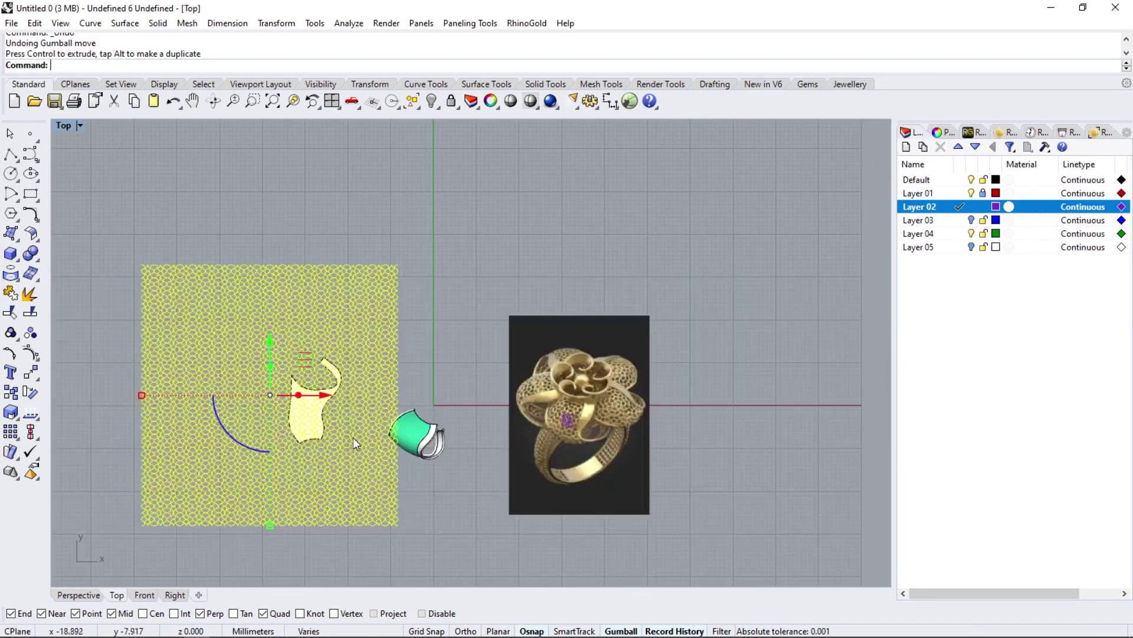
scroll(353, 437, "up", 3)
scroll(297, 366, "down", 1)
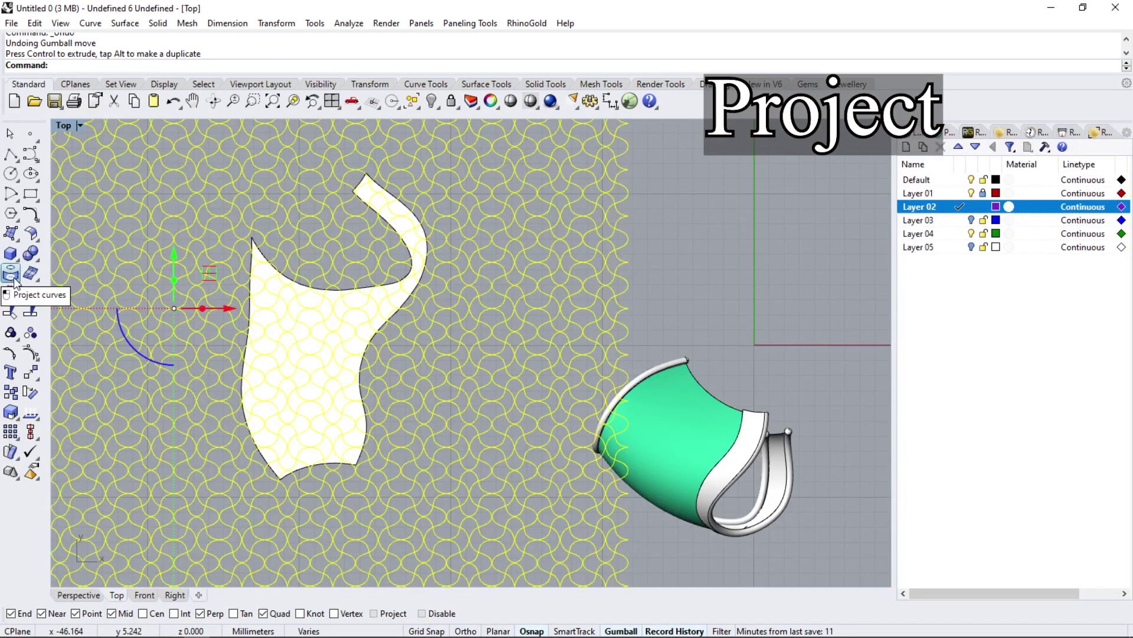
- Project the pattern curves onto the flattened shank surface
left_click(13, 277)
left_click(316, 351)
key("Return")
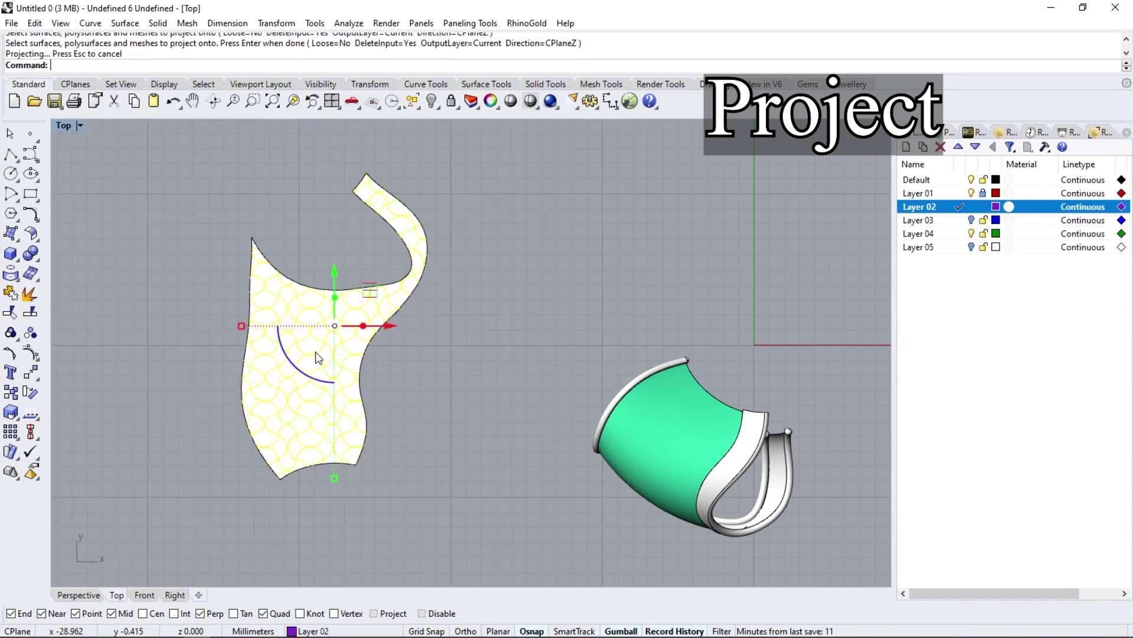
scroll(315, 351, "down", 4)
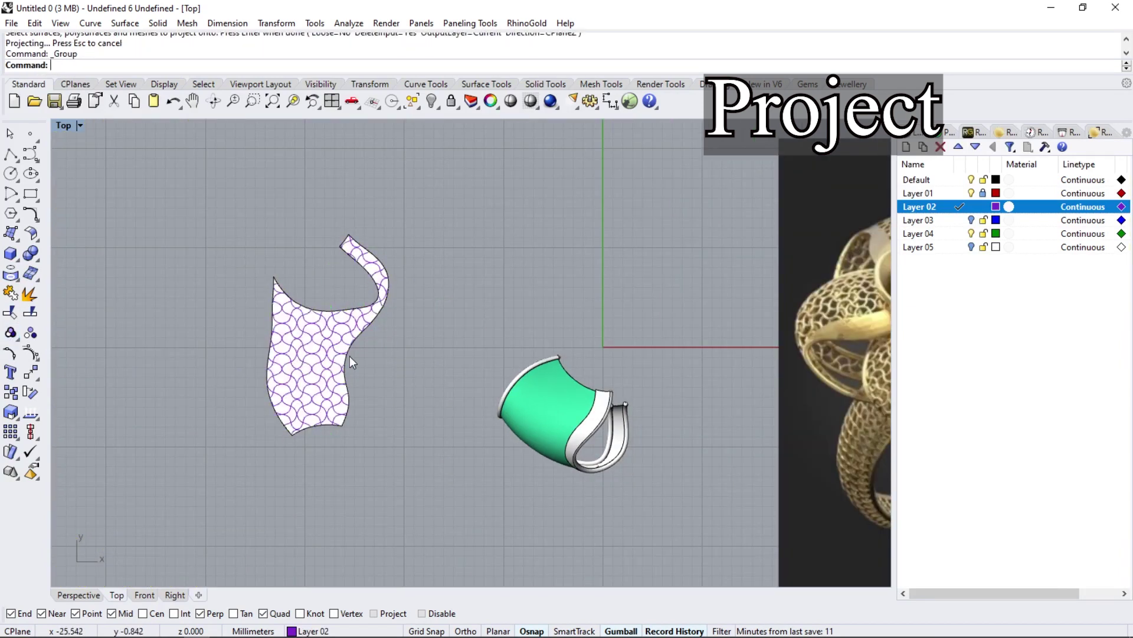
type("Sq")
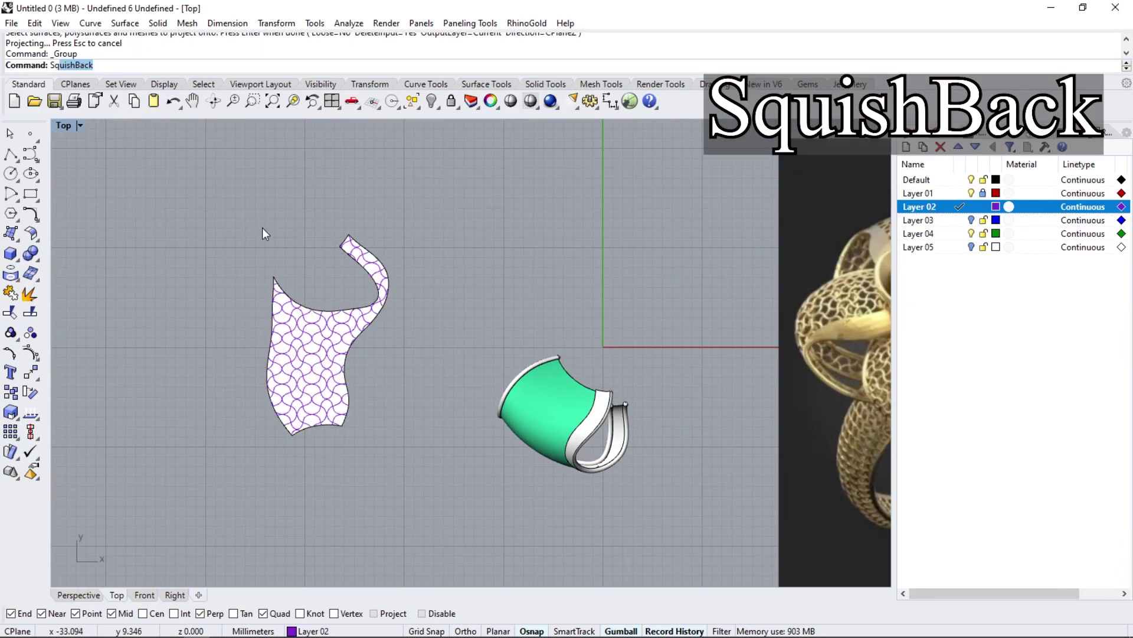
- Wrap the projected pattern curves back onto the green shank with SquishBack
key("Return")
left_click(276, 301)
left_click_drag(227, 231, 351, 507)
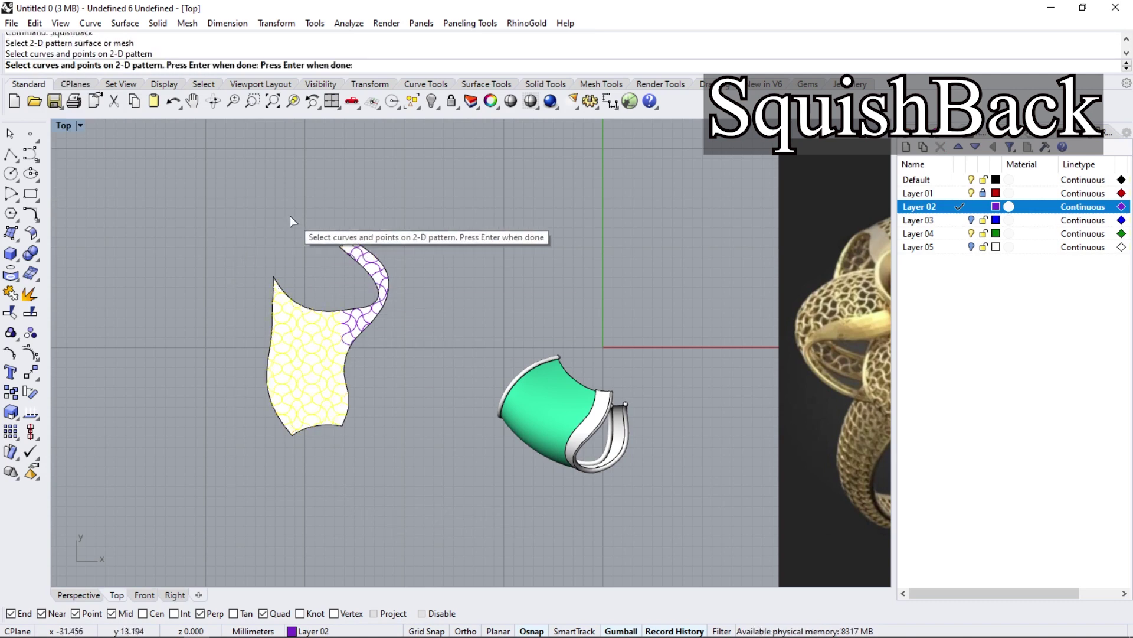
key("Return")
right_click_drag(529, 412, 511, 404)
scroll(472, 418, "up", 2)
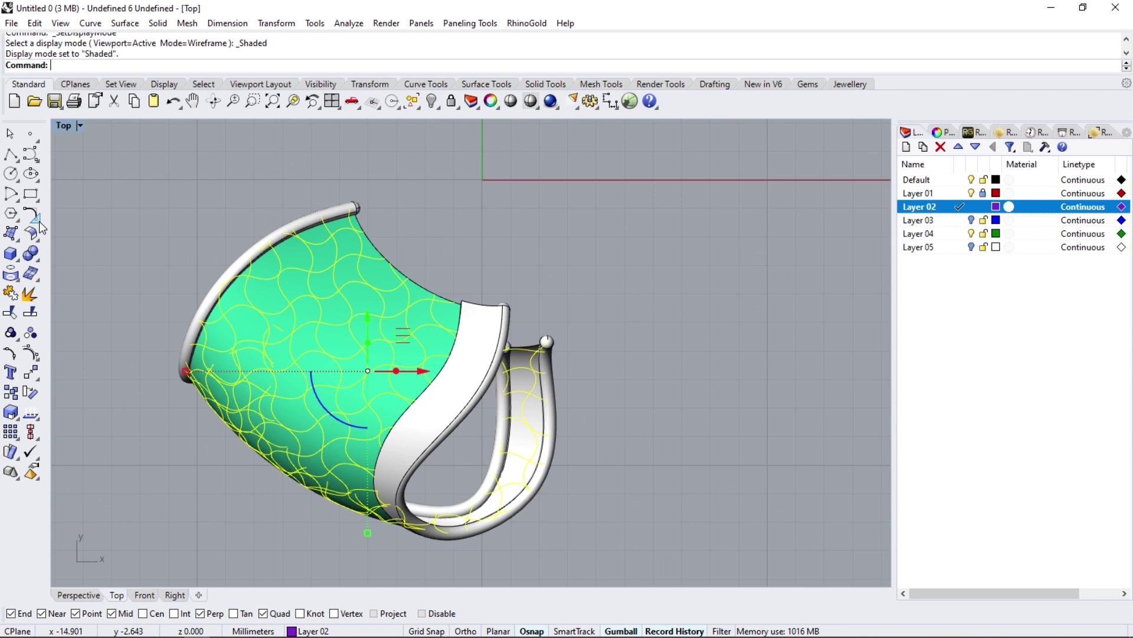
- Rebuild the wrapped lattice curves to 15 points
left_click(15, 237)
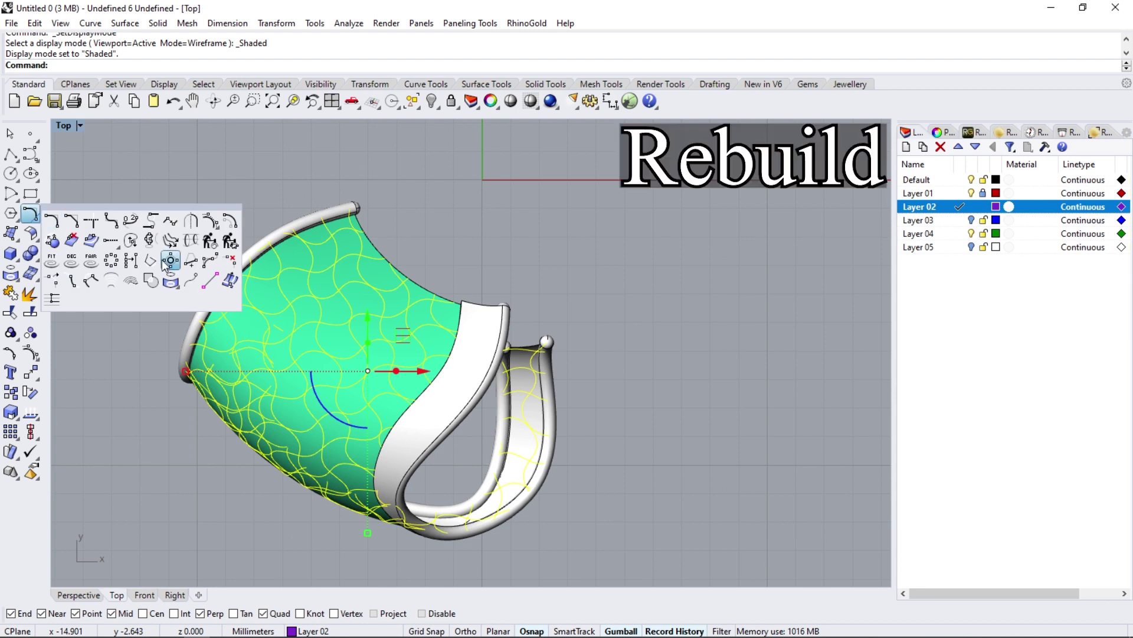
left_click(195, 254)
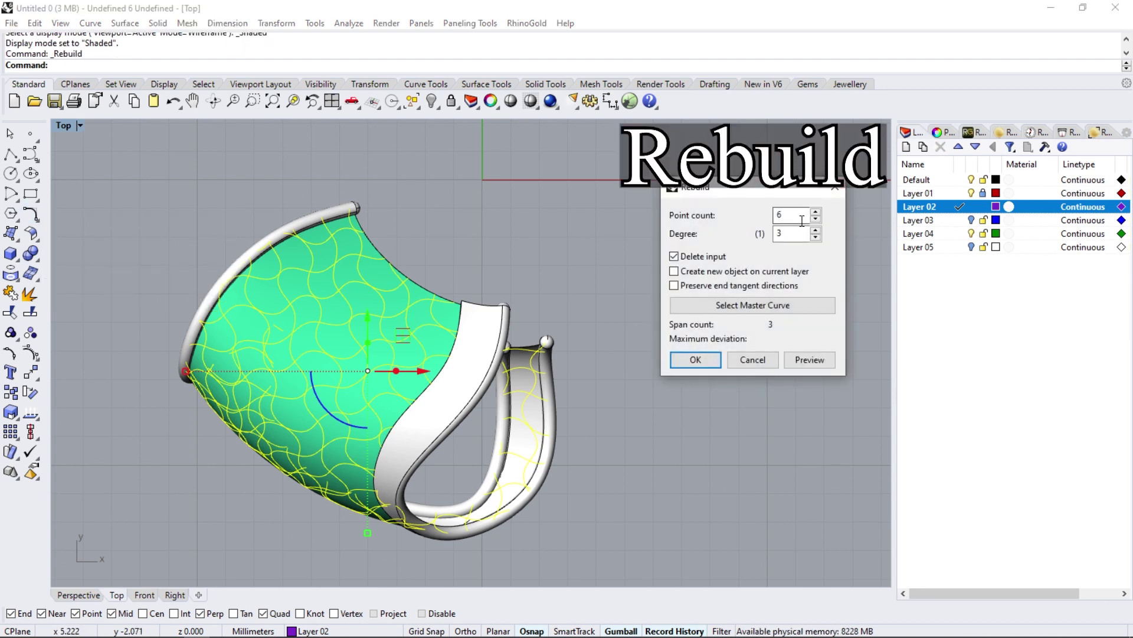
key("Return")
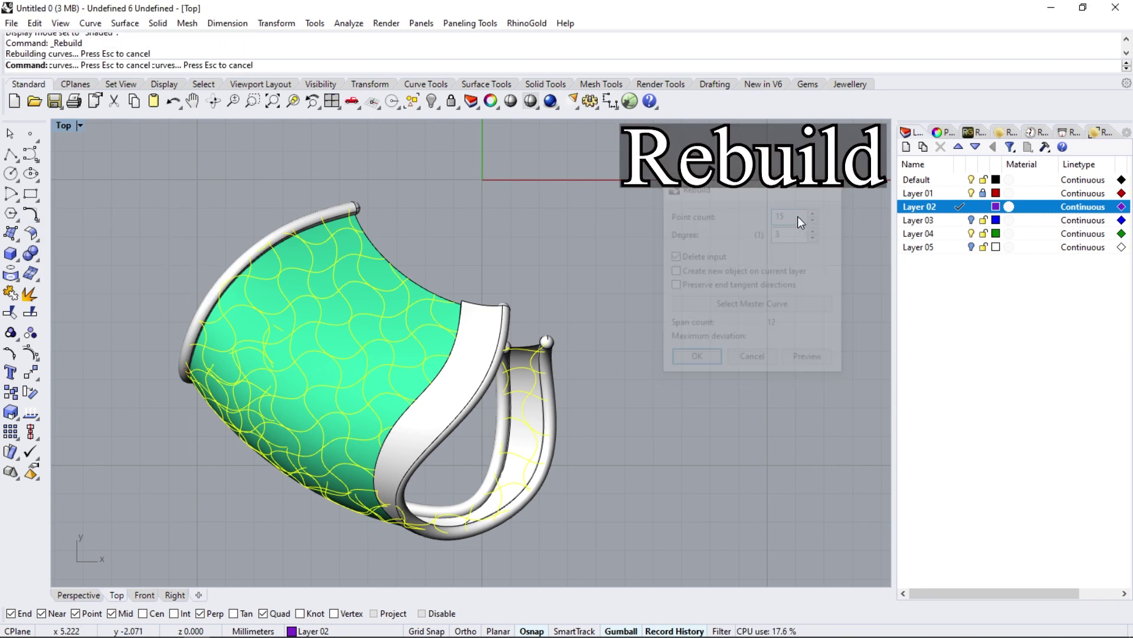
scroll(292, 379, "up", 2)
- Pipe the wrapped curves at 0.3 diameter with round caps and orbit to view the lattice
scroll(103, 390, "down", 3)
left_click(10, 252)
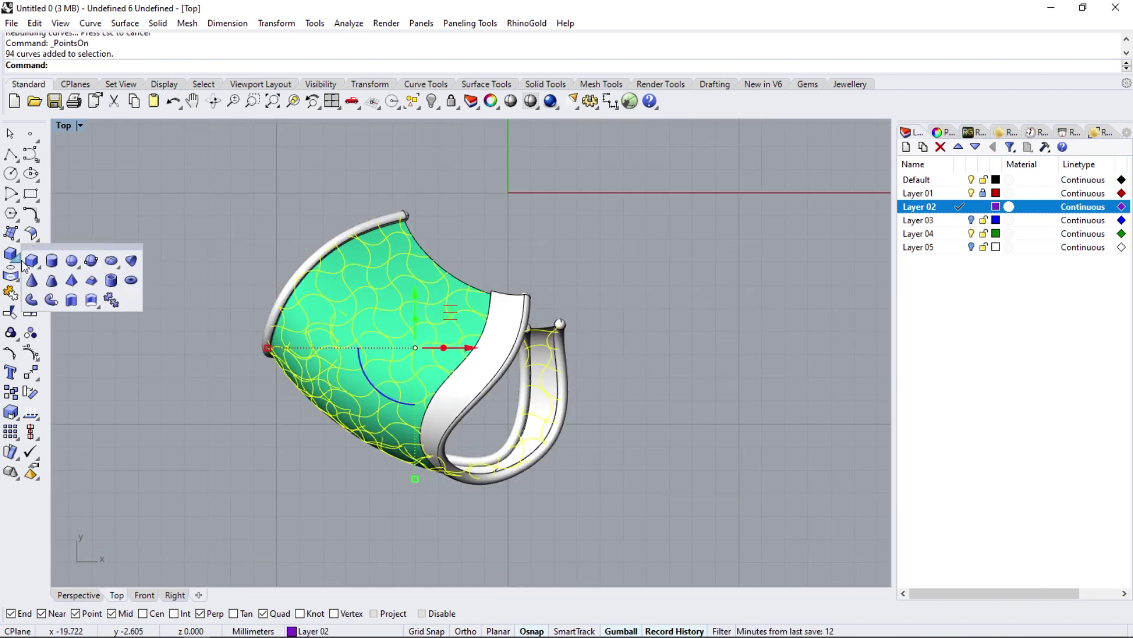
left_click(50, 298)
type("0.3")
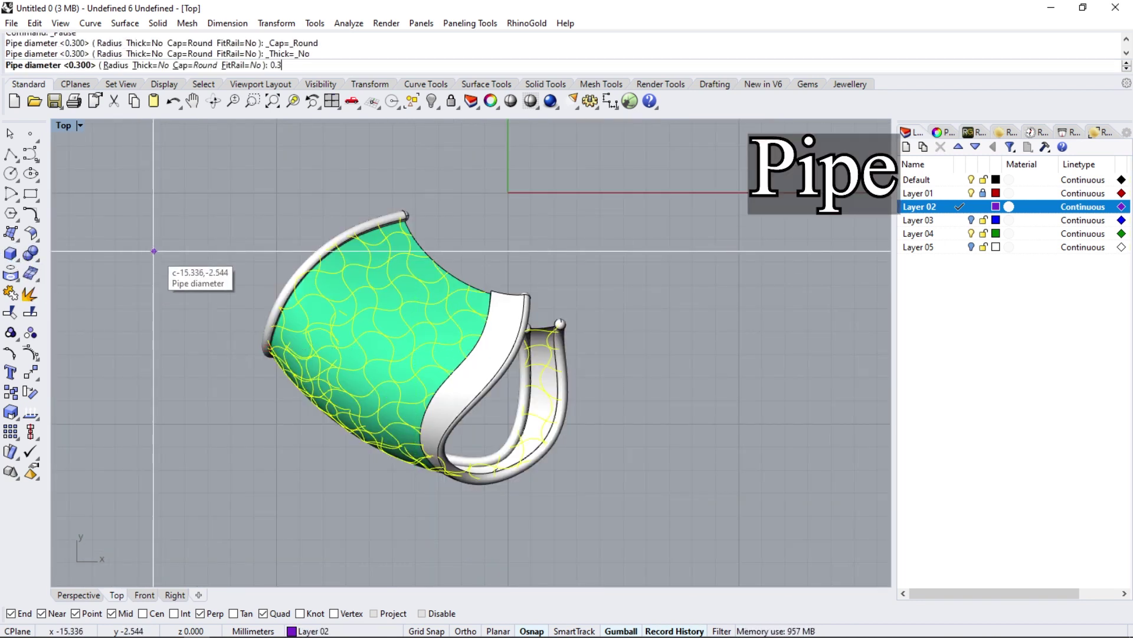
key("Return")
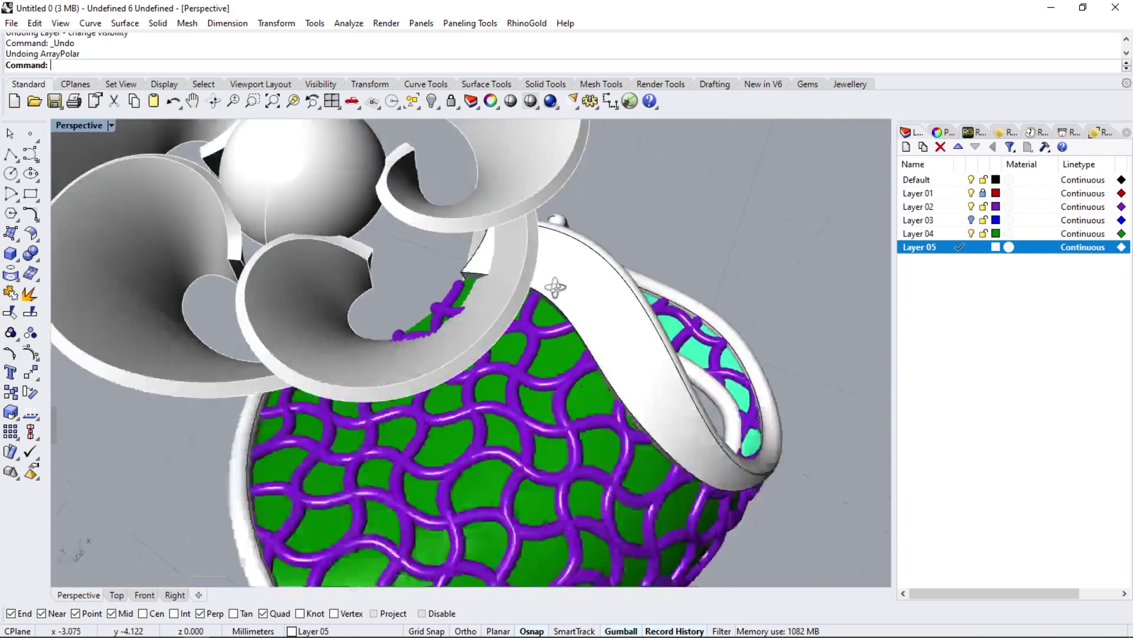
mouse_move(500, 382)
right_mouse_down()
mouse_move(474, 371)
mouse_move(448, 255)
right_mouse_up()
right_click_drag(419, 141, 104, 302)
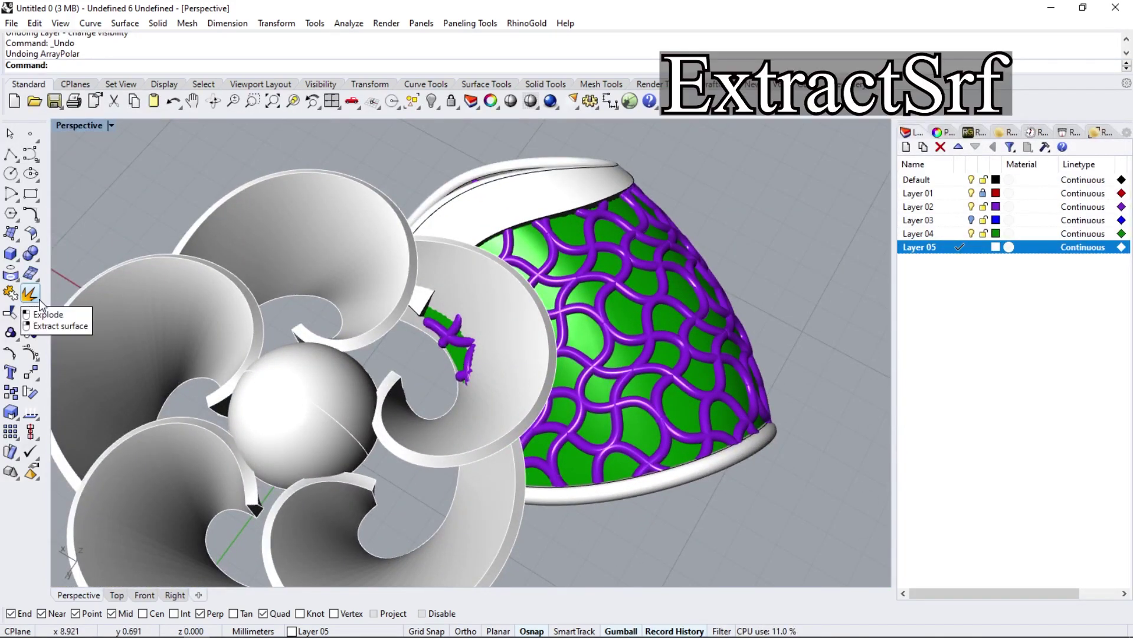
- Extract a petal face onto Layer 04, make Default current and hide Layer 05
left_click(476, 319)
key("Return")
right_click(962, 238)
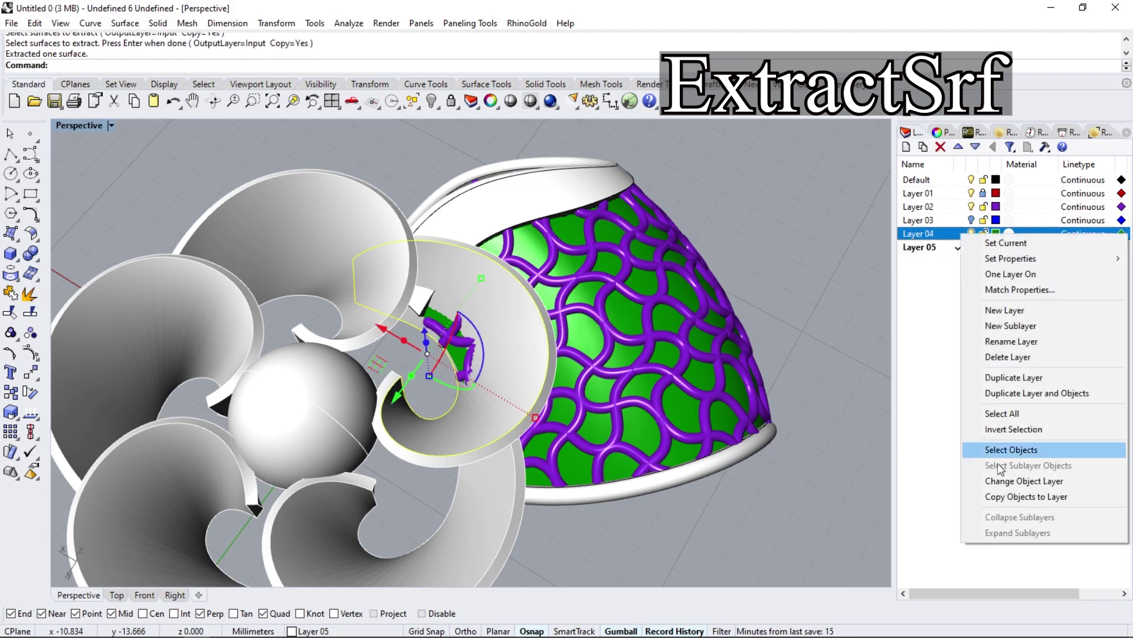
left_click(1000, 482)
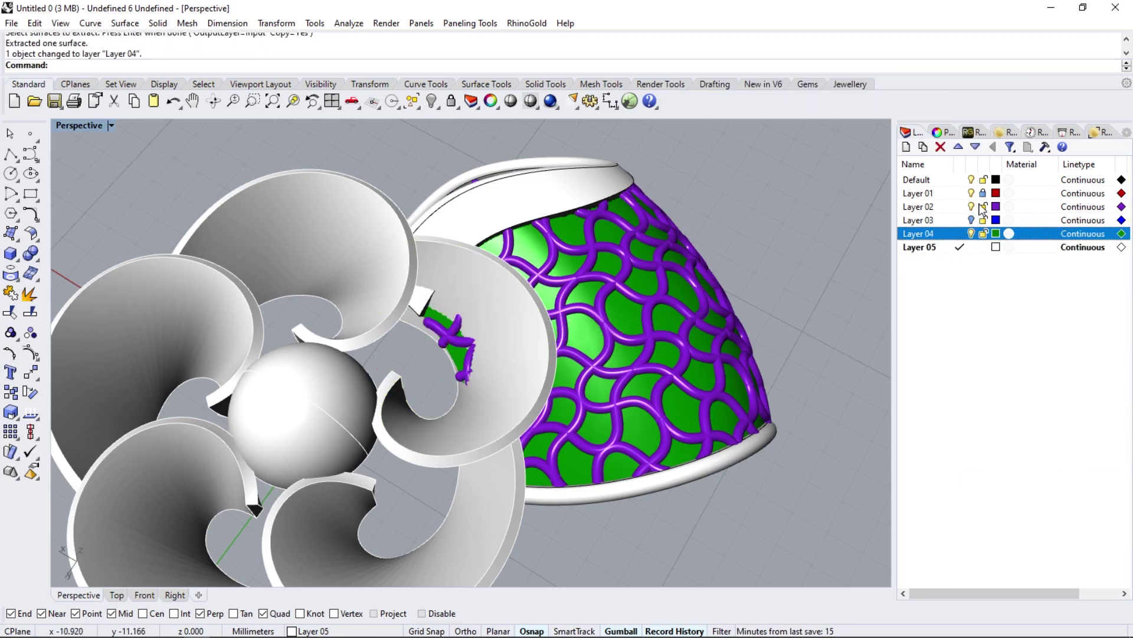
left_click(960, 180)
left_click(971, 246)
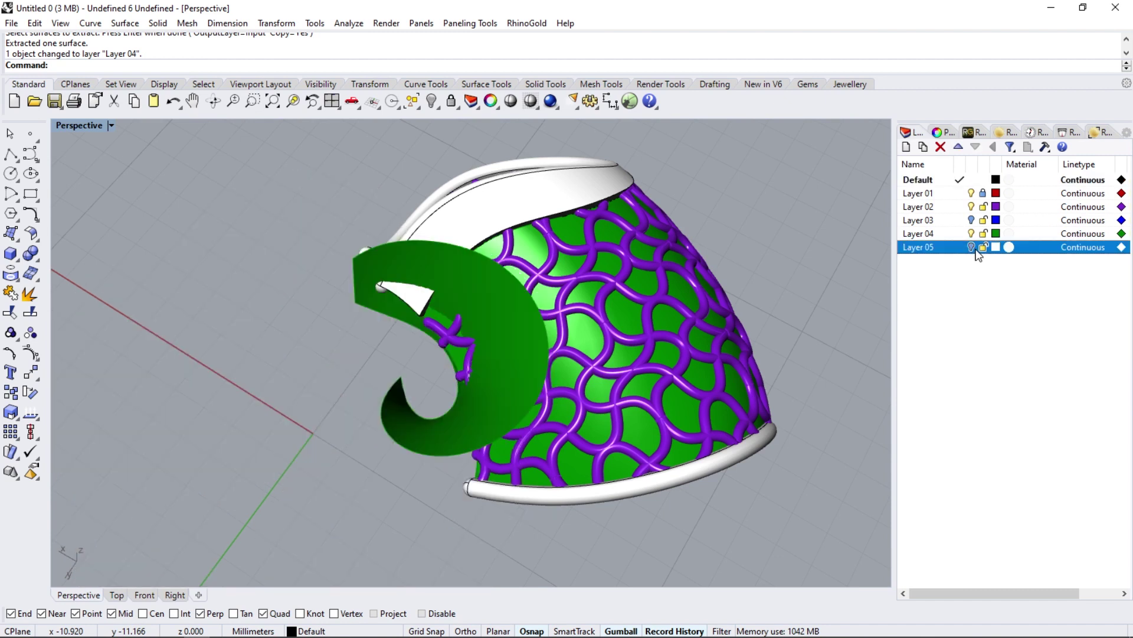
right_click_drag(484, 449, 439, 303)
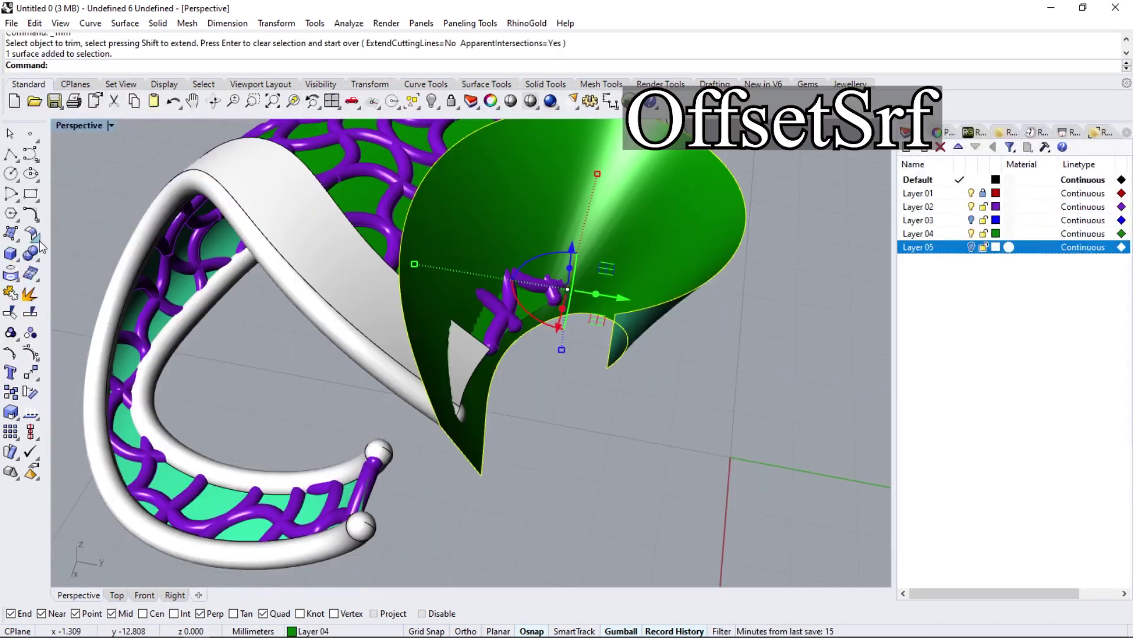
- Offset the petal surface by 0.3 with Solid off and flipped direction, then delete the original
left_click(30, 274)
left_click(69, 260)
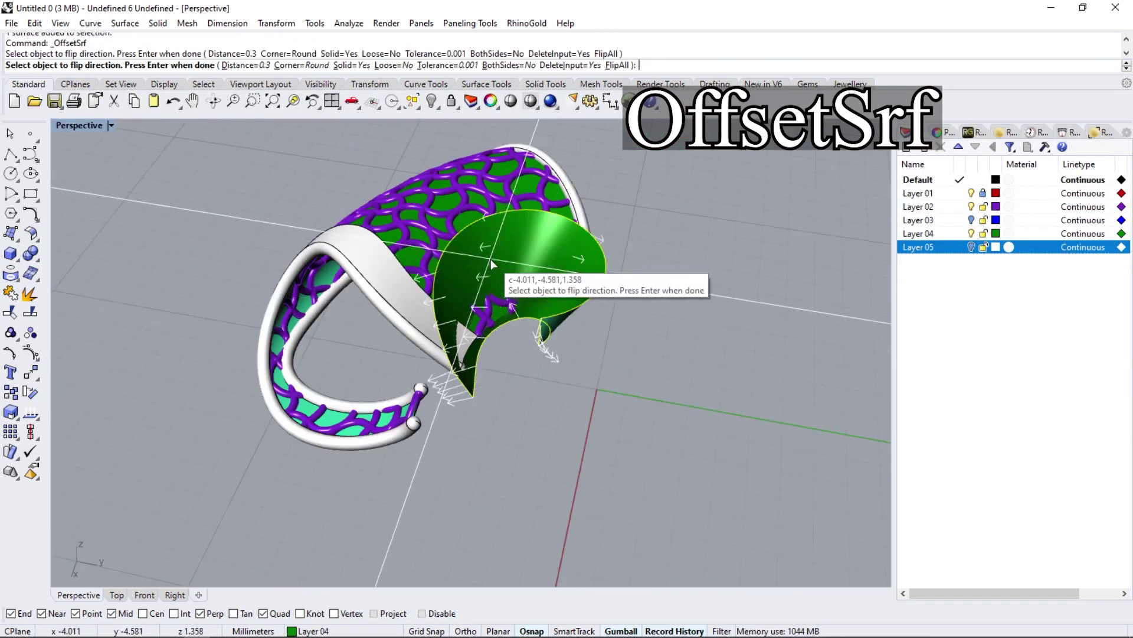
right_click_drag(464, 319, 477, 274)
left_click(477, 274)
left_click(352, 64)
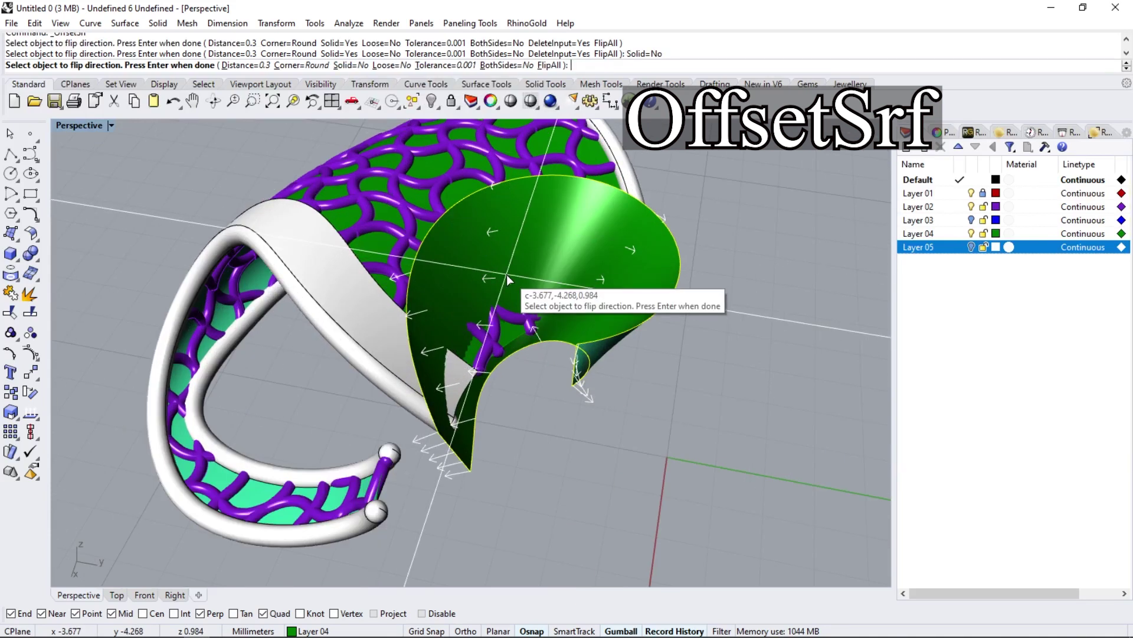
type(".1")
key("Return")
key("Delete")
right_click_drag(509, 286, 521, 336)
scroll(517, 330, "up", 3)
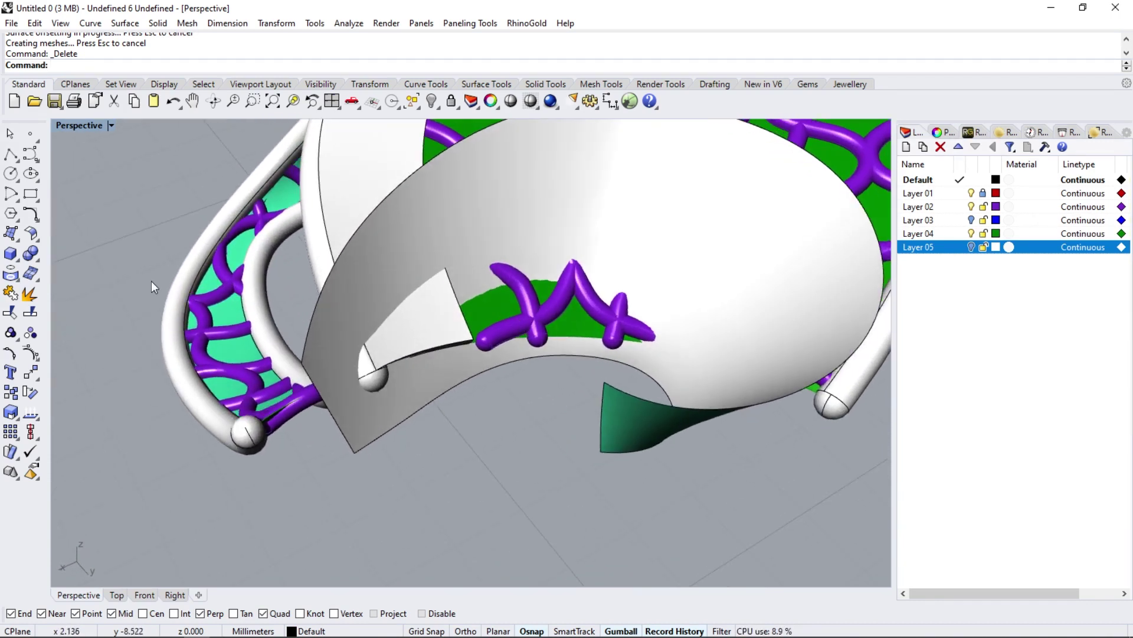
- Boolean-split the white sheet with the band
left_click(37, 262)
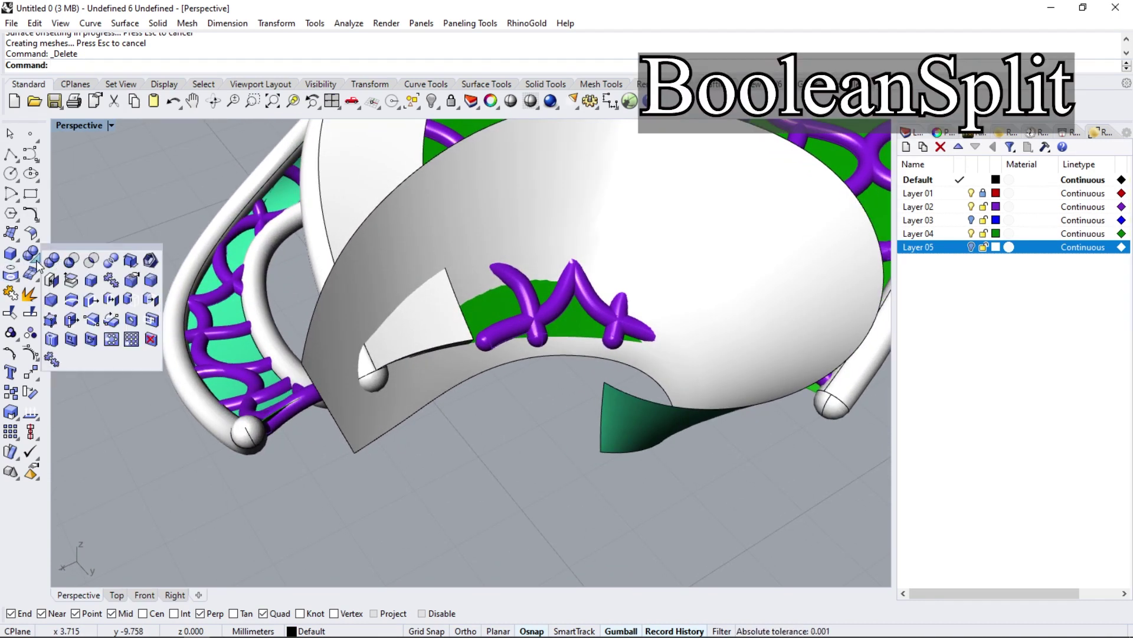
left_click(118, 264)
left_click(413, 338)
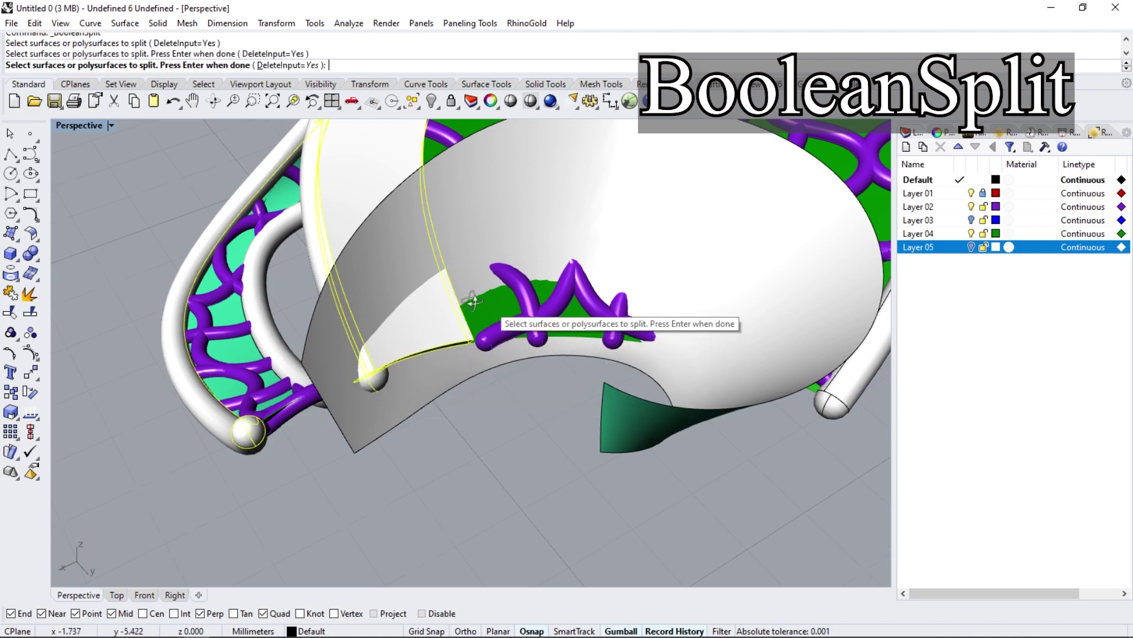
key("Return")
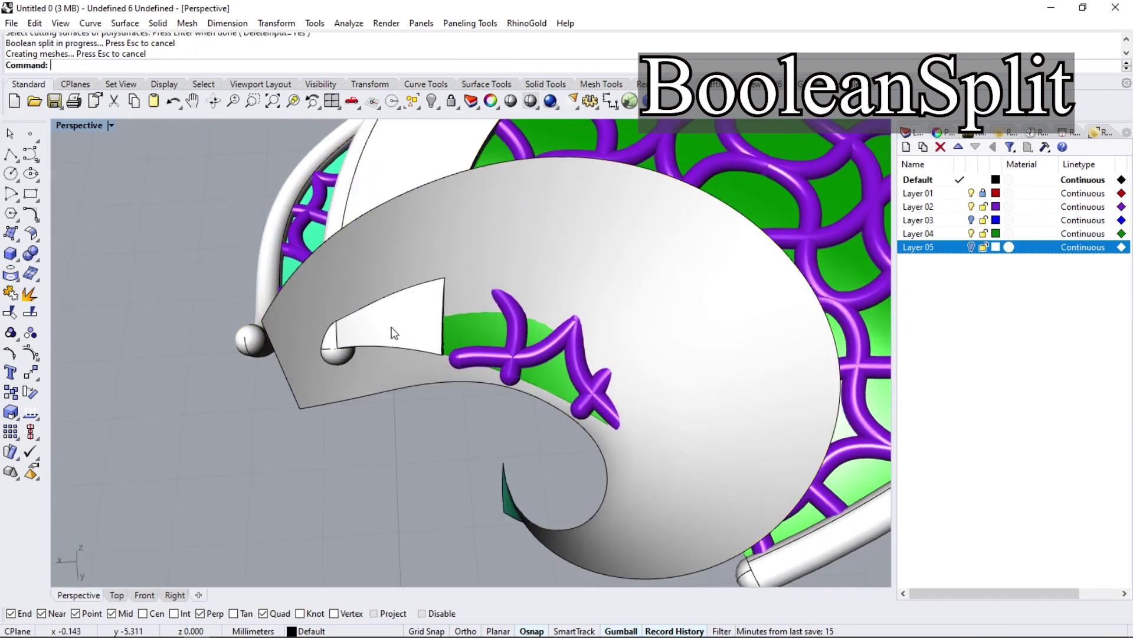
- Remove the leftover white piece from its group and delete it
left_click(37, 262)
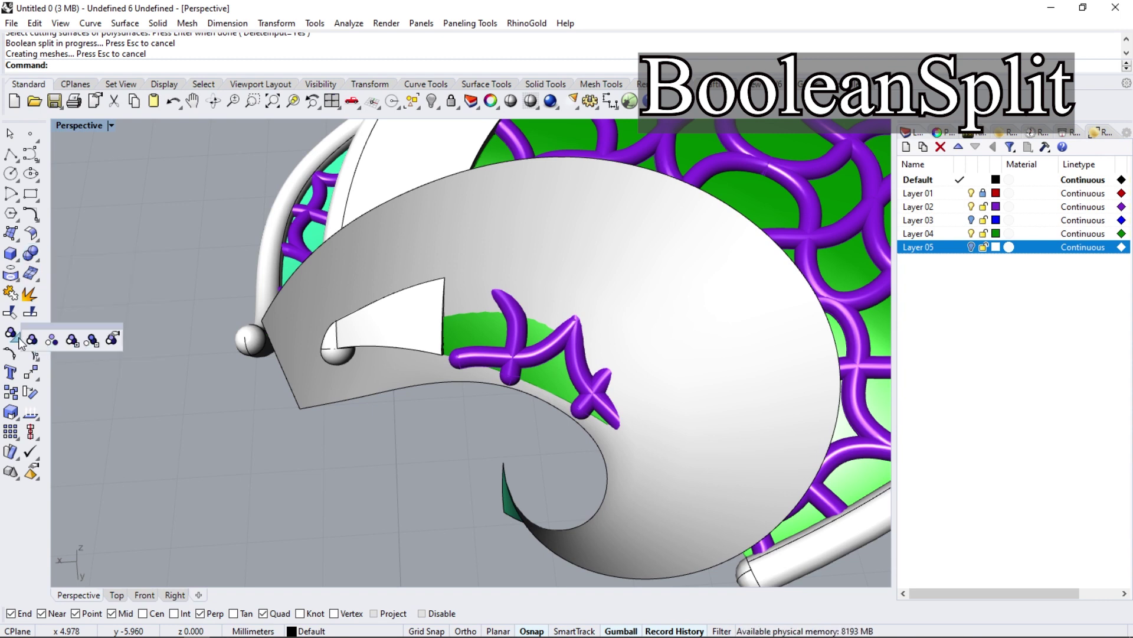
left_click(92, 341)
left_click(338, 350)
key("Return")
key("Delete")
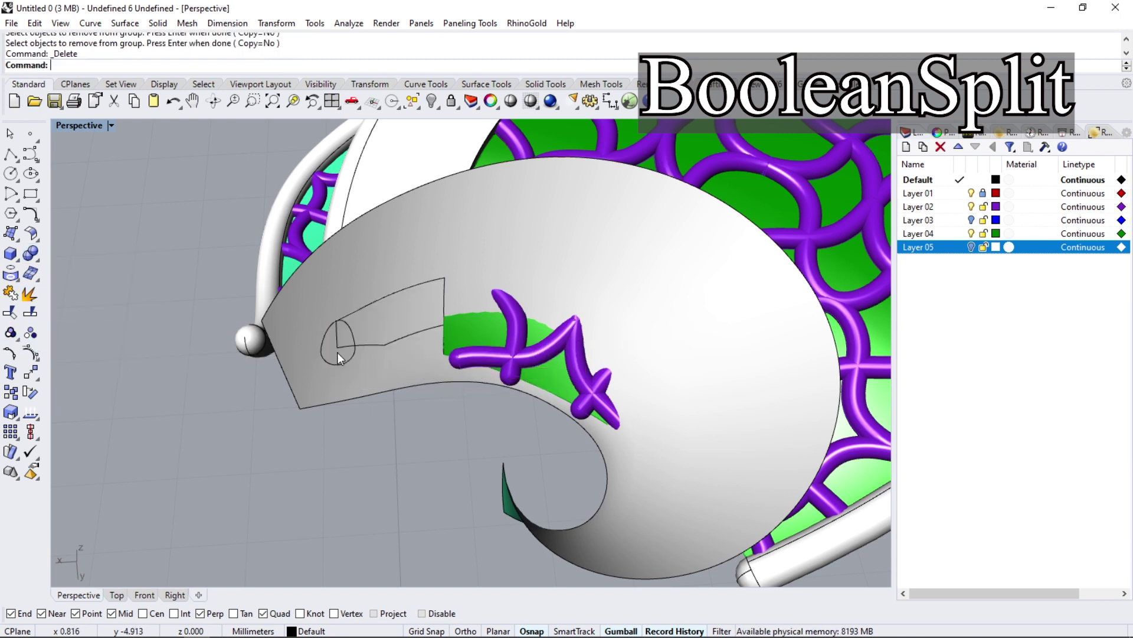
right_click_drag(338, 352, 411, 288)
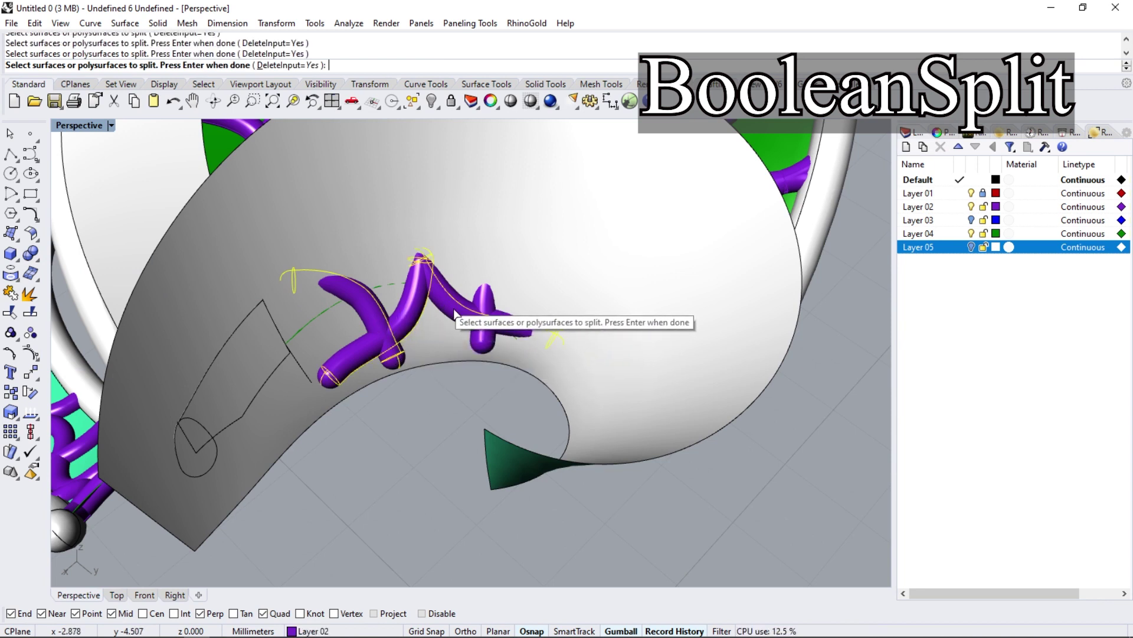
scroll(467, 322, "up", 3)
- Split the purple lattice with the white surface as cutter and take the purple piece out of the group
key("Return")
left_click(413, 372)
key("Return")
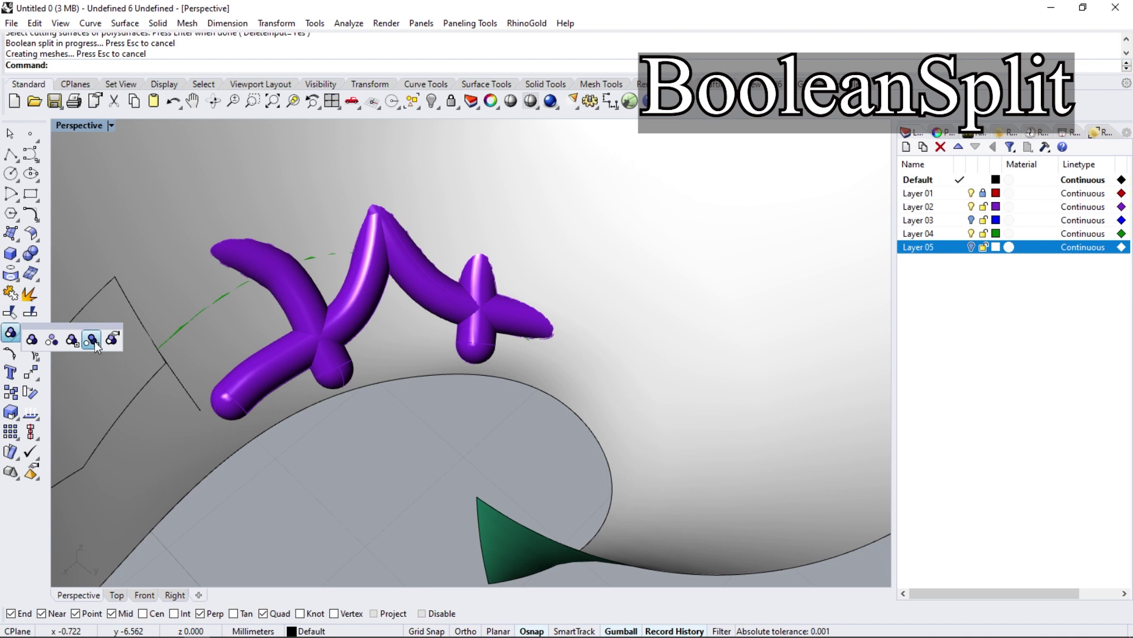
left_click(92, 340)
left_click(481, 335)
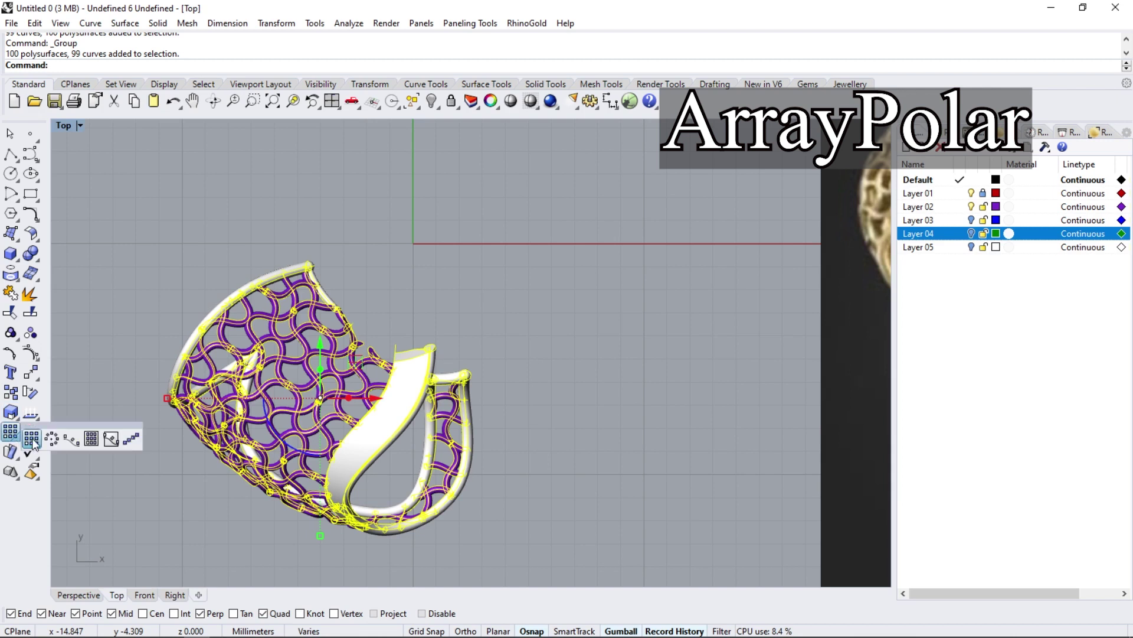
- Polar-array the lattice segment around the origin as 5 items over 360°
type("0")
key("Return")
type("5")
key("Return")
key("Return")
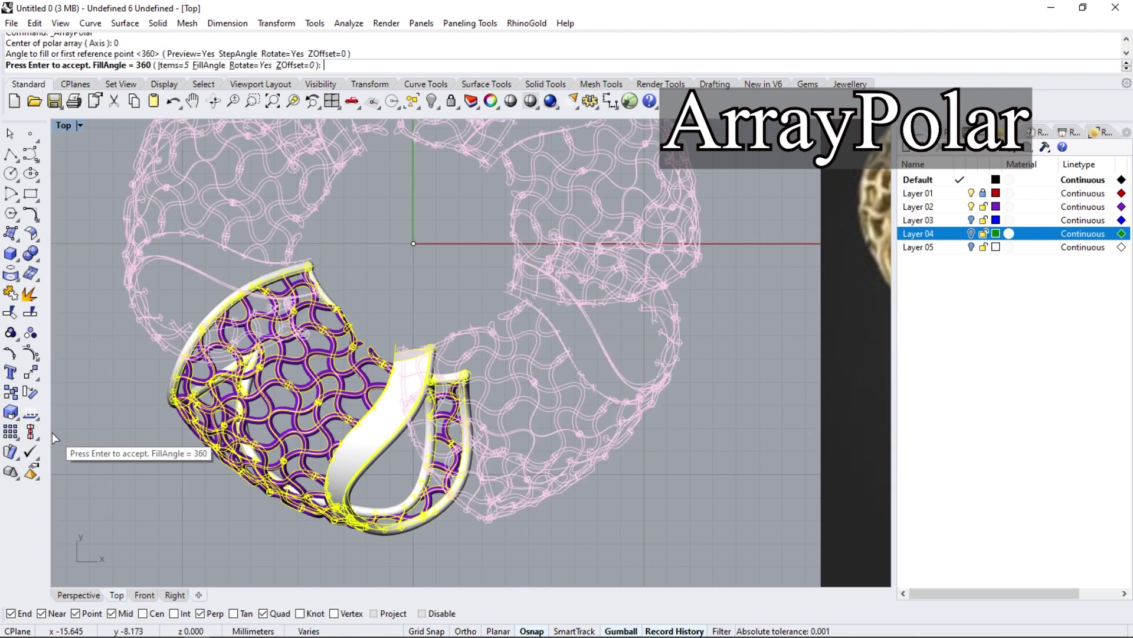
left_click(69, 482)
right_click_drag(397, 376, 411, 411)
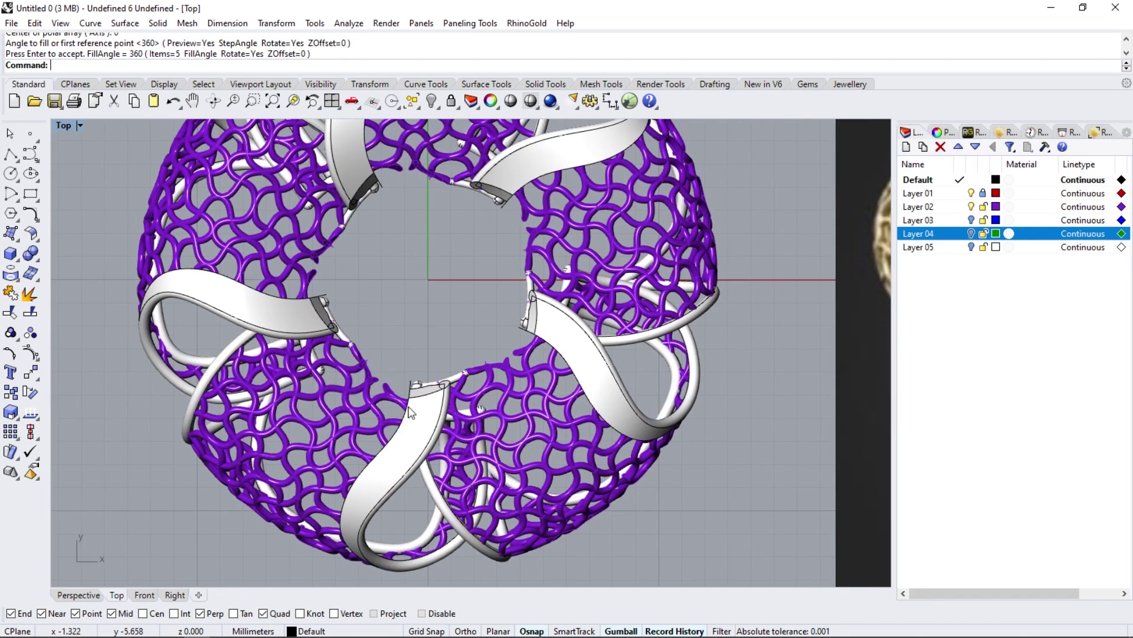
- Show Layer 05 again and zoom the Perspective view in on a tube junction sphere
left_click(971, 247)
left_click(85, 593)
scroll(281, 406, "up", 5)
mouse_move(618, 473)
right_mouse_down()
mouse_move(468, 457)
mouse_move(363, 403)
right_mouse_up()
- In wireframe, draw a line from a tube junction sphere to a nearby strand end, then return to shaded
key("ctrl+alt+w")
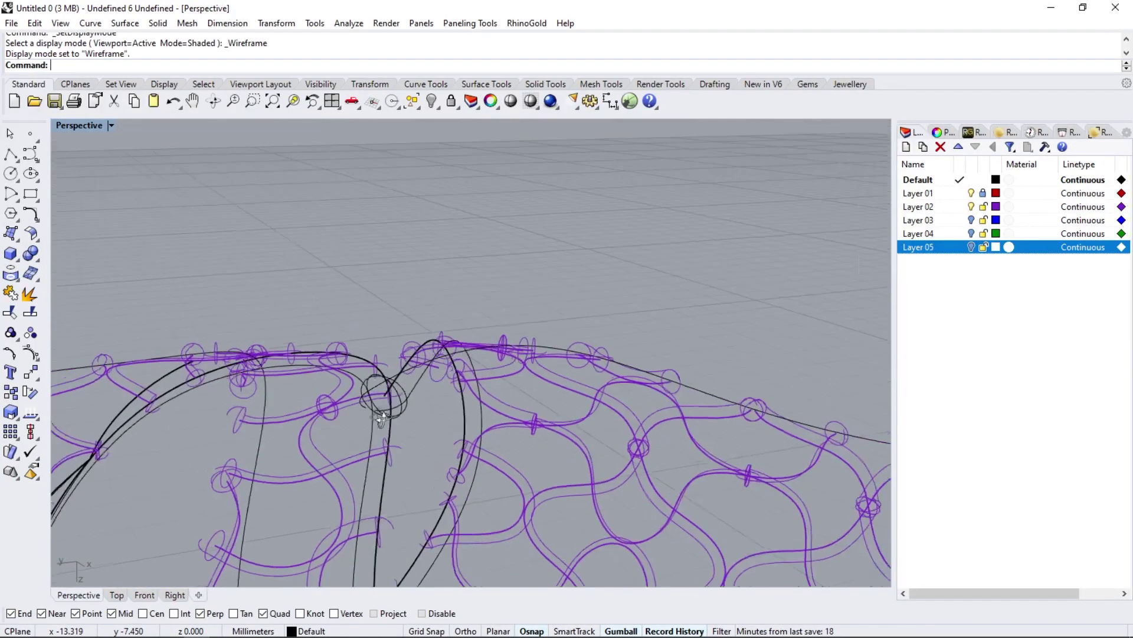
left_click(18, 161)
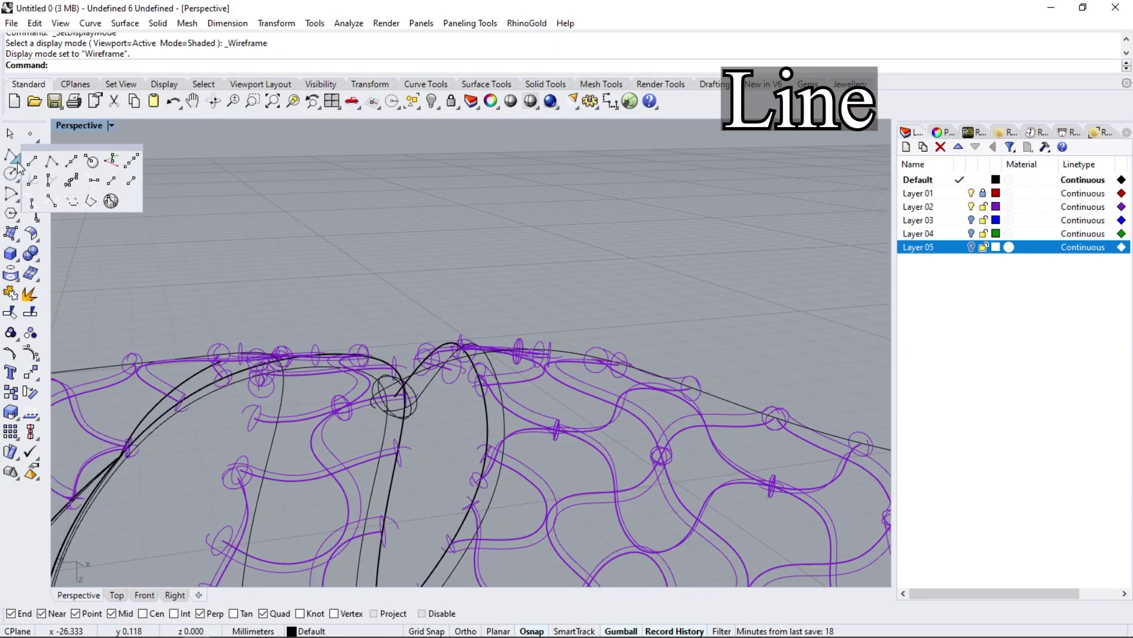
left_click(395, 395)
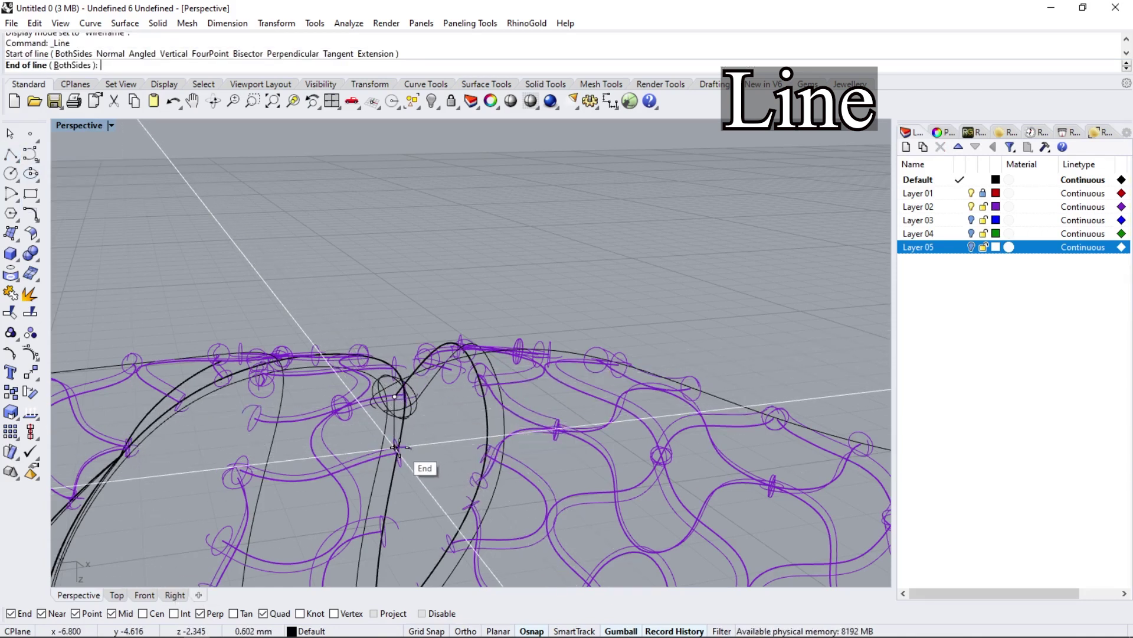
left_click(397, 447)
key("ctrl+alt+s")
mouse_move(399, 431)
right_mouse_down()
mouse_move(288, 328)
mouse_move(253, 471)
right_mouse_up()
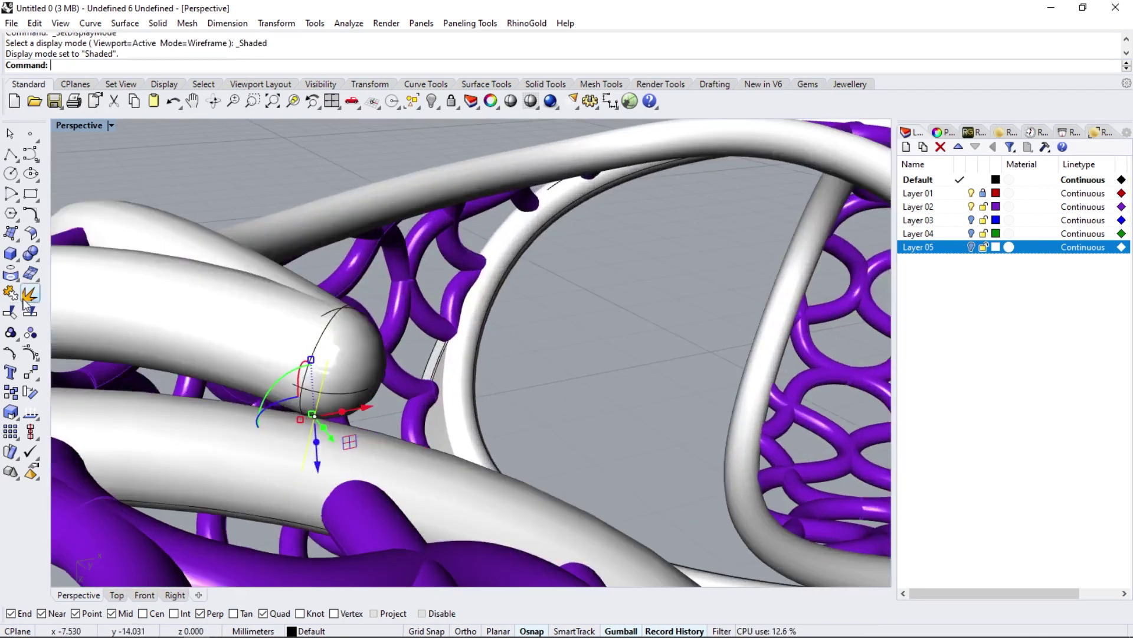
- Pipe the new connecting line with the default diameters and round caps
left_click(14, 267)
left_click(42, 292)
key("Return")
key("Return")
key("Return")
mouse_move(283, 428)
right_mouse_down()
mouse_move(434, 253)
mouse_move(376, 363)
mouse_move(403, 405)
mouse_move(630, 276)
mouse_move(452, 338)
mouse_move(441, 286)
right_mouse_up()
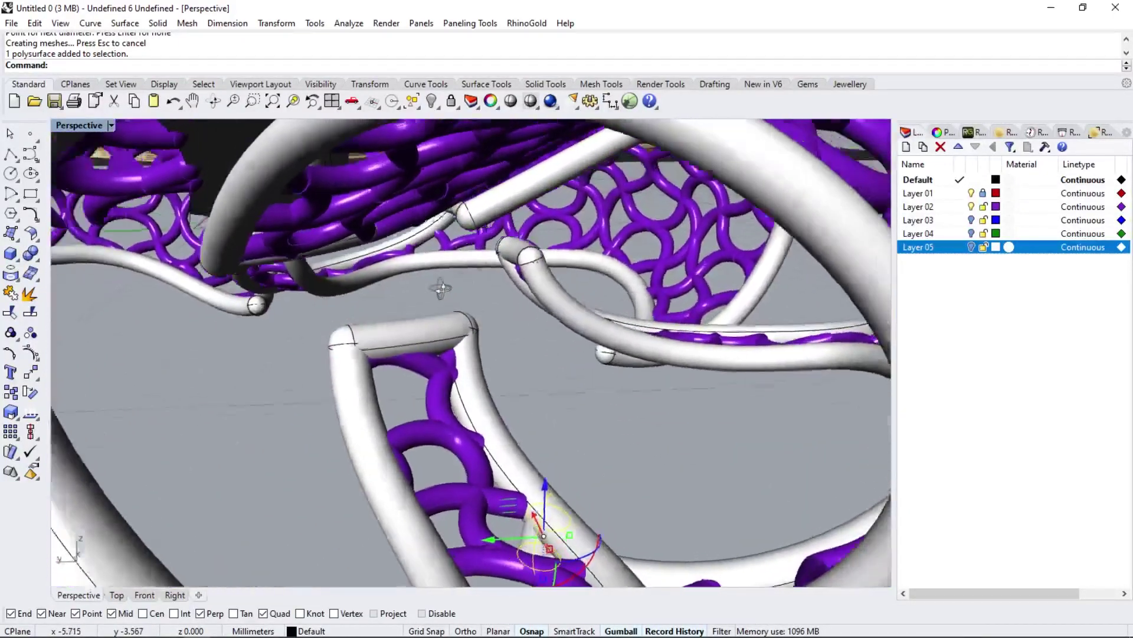
scroll(440, 287, "up", 5)
scroll(434, 307, "down", 5)
- Orbit around the lattice ring to inspect the new pipe joint, then zoom into the Top view
right_click_drag(462, 182, 449, 277)
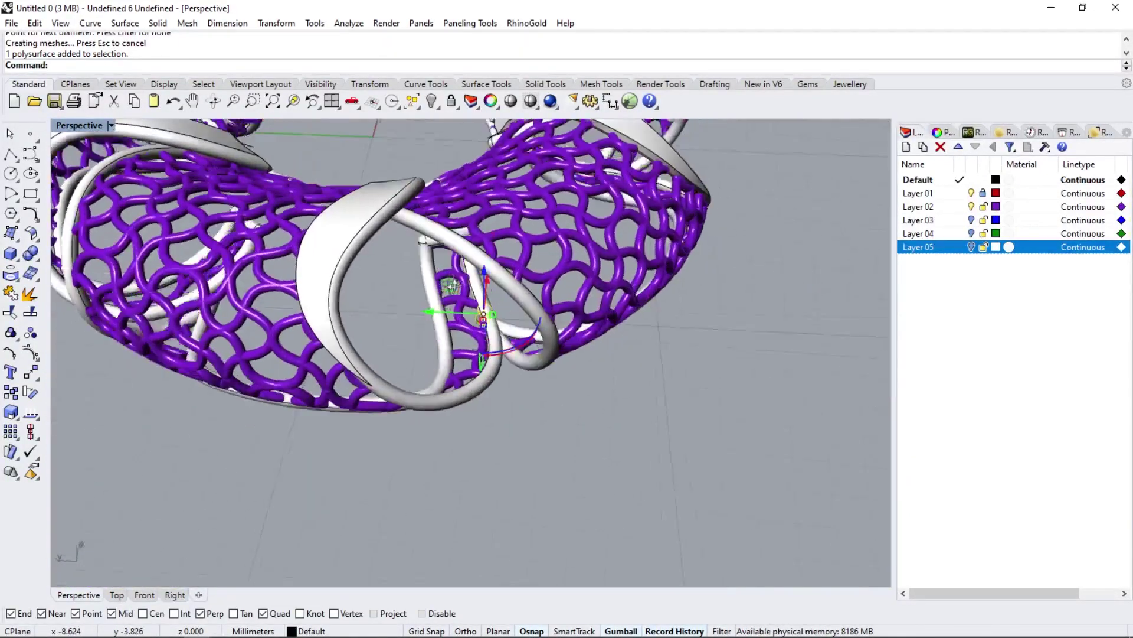
scroll(448, 277, "up", 3)
right_click_drag(417, 191, 417, 215)
scroll(392, 298, "up", 3)
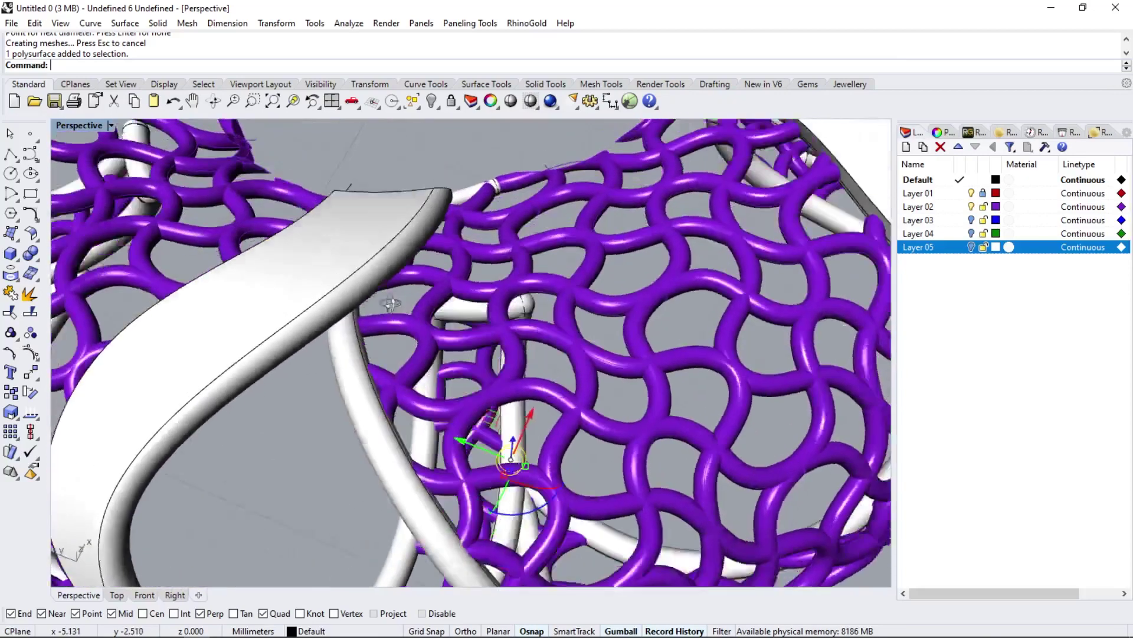
scroll(373, 376, "up", 2)
right_click_drag(373, 375, 430, 307)
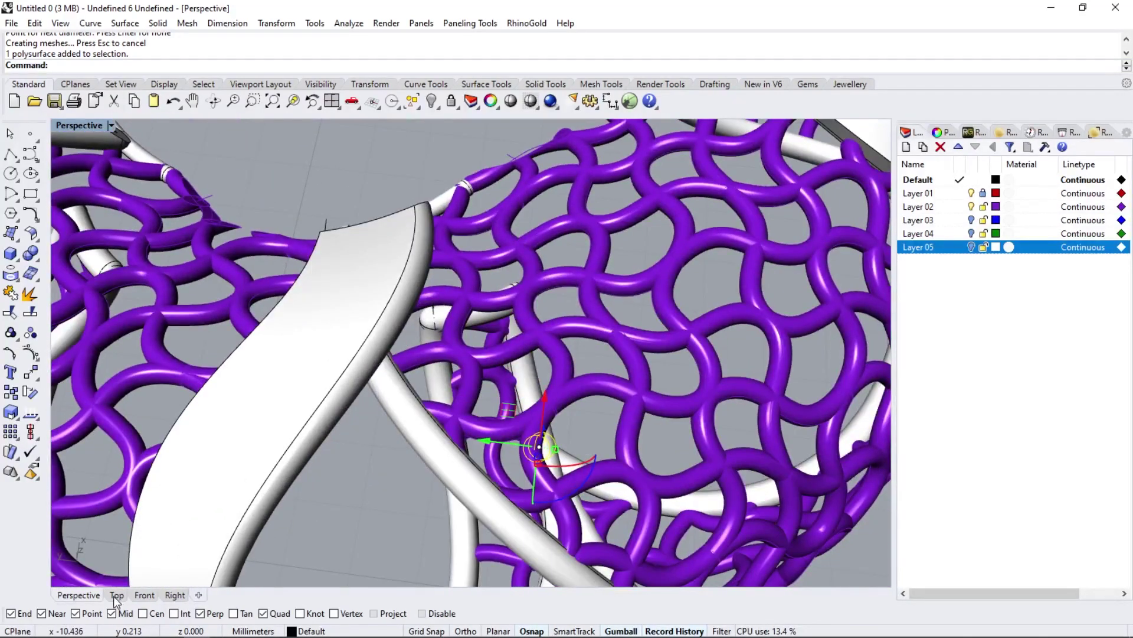
left_click(116, 595)
scroll(402, 490, "up", 3)
scroll(414, 461, "up", 3)
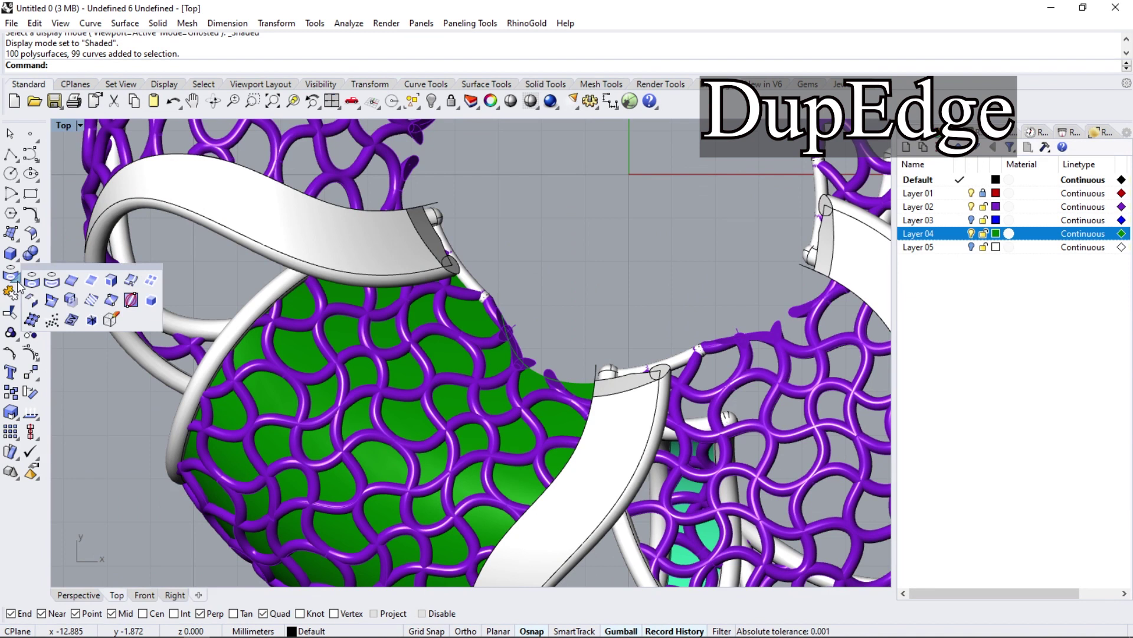
- Duplicate the white ribbon's edge, project it onto the green shank surface and delete leftover curves
left_click(78, 283)
left_click(392, 273)
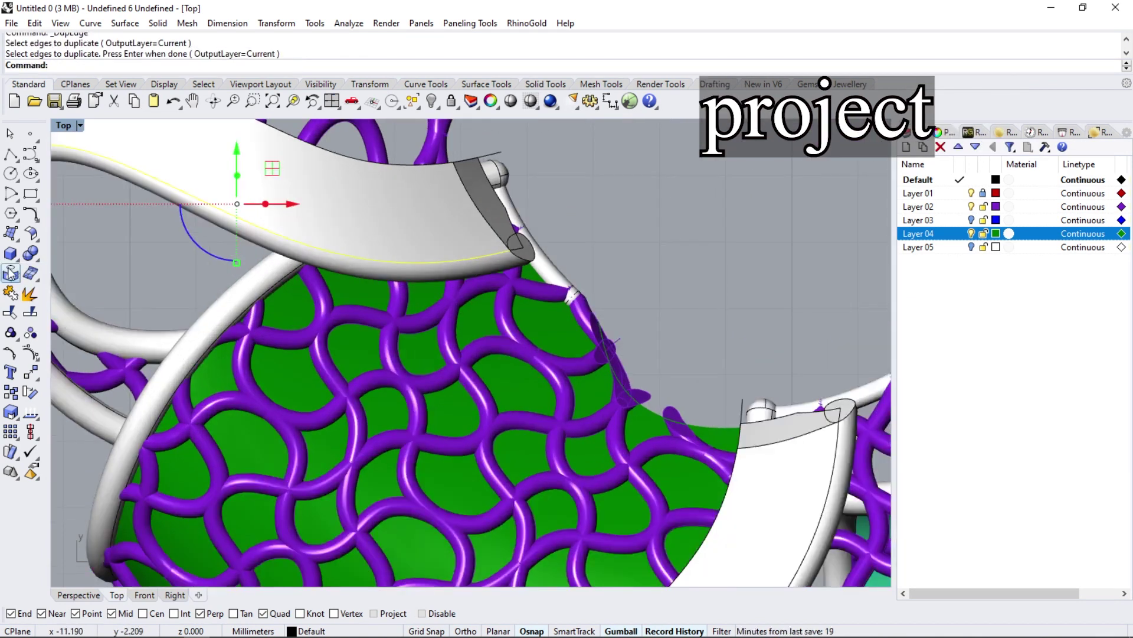
left_click(11, 273)
left_click(360, 285)
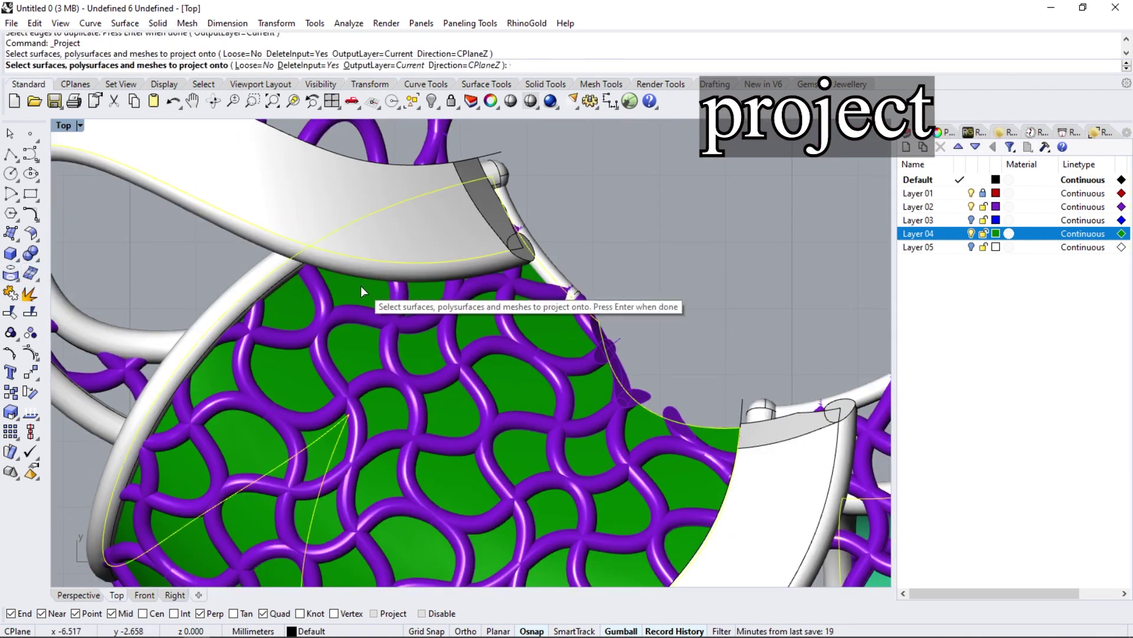
key("Return")
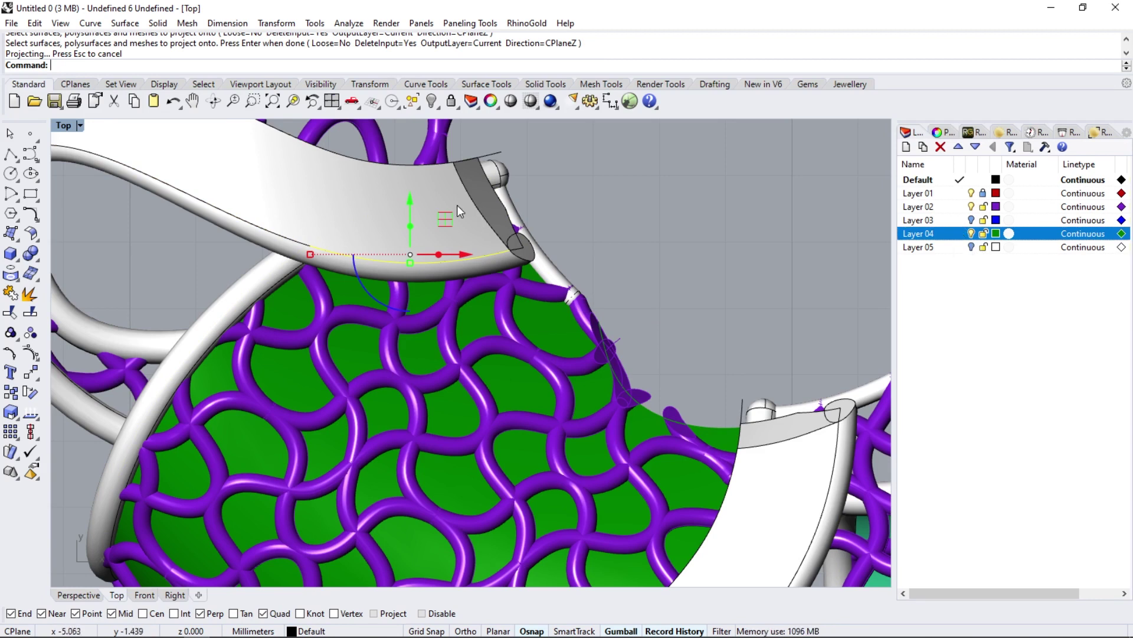
key("Delete")
- Select the projected rim curve and view it along the shank in Perspective
scroll(611, 382, "down", 2)
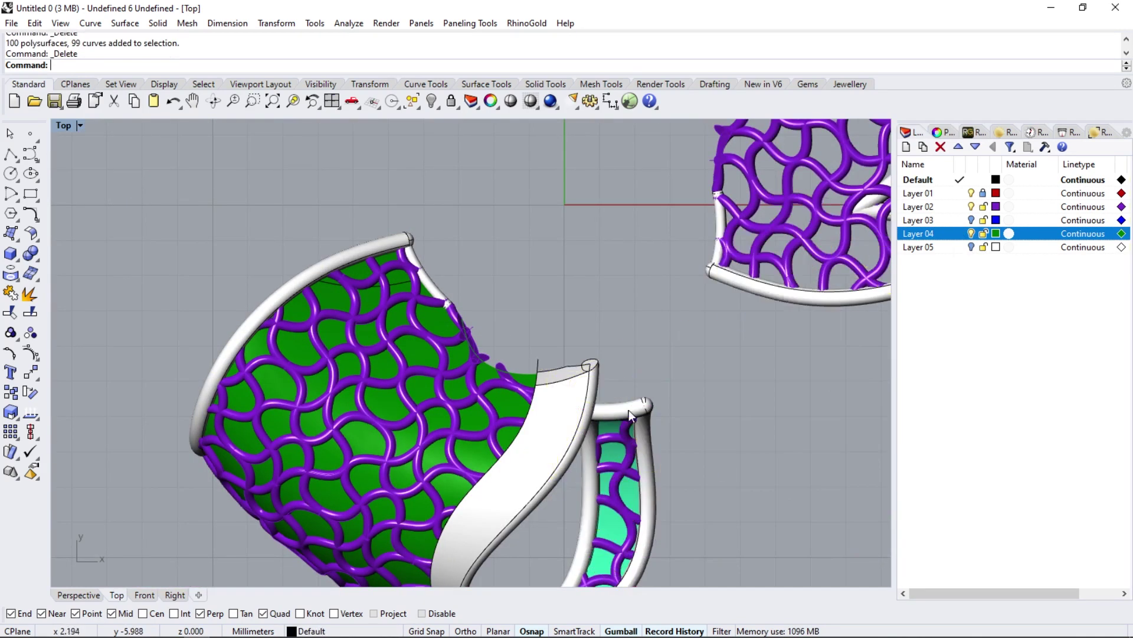
scroll(629, 409, "down", 2)
scroll(466, 315, "up", 5)
scroll(466, 319, "up", 5)
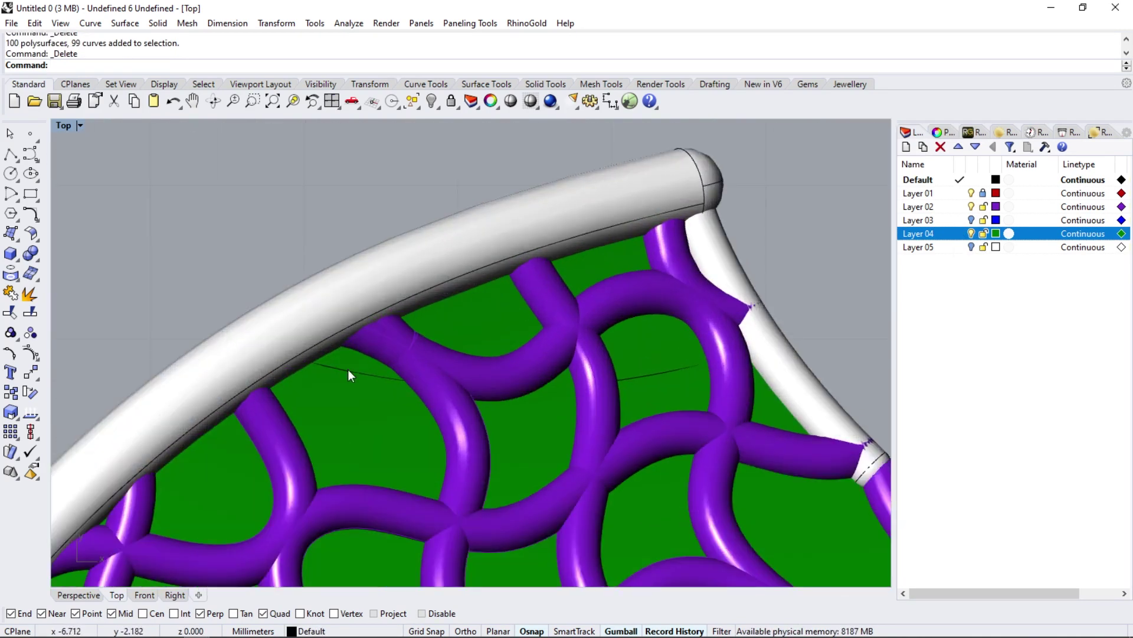
left_click(335, 370)
scroll(218, 369, "down", 5)
right_click_drag(218, 369, 253, 369)
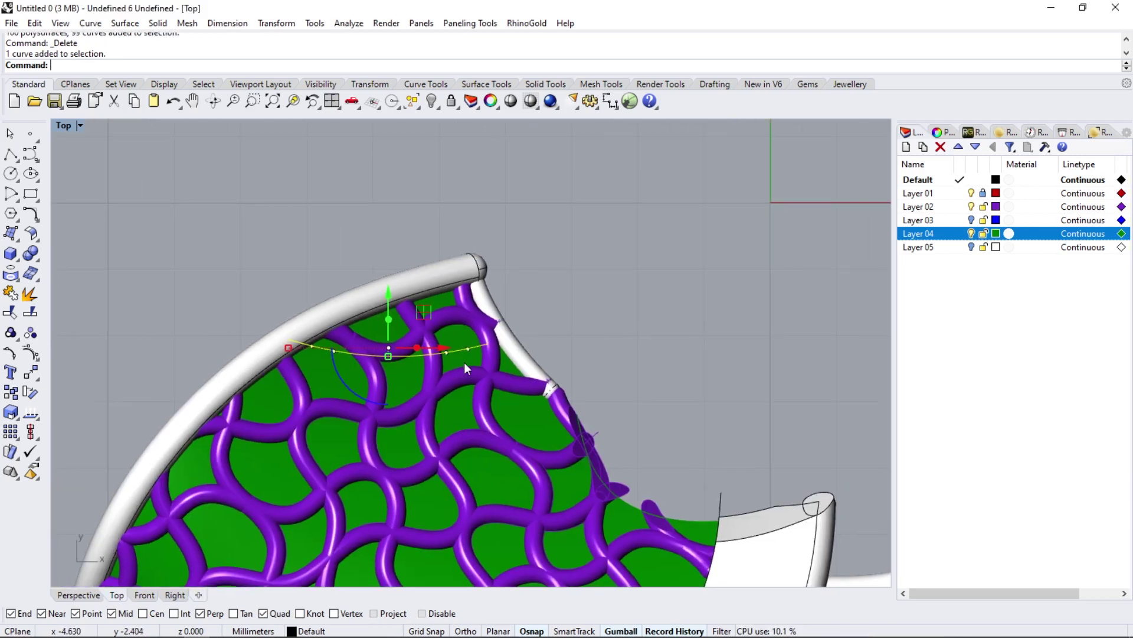
scroll(464, 362, "up", 2)
left_click(79, 595)
right_click_drag(319, 356, 472, 331)
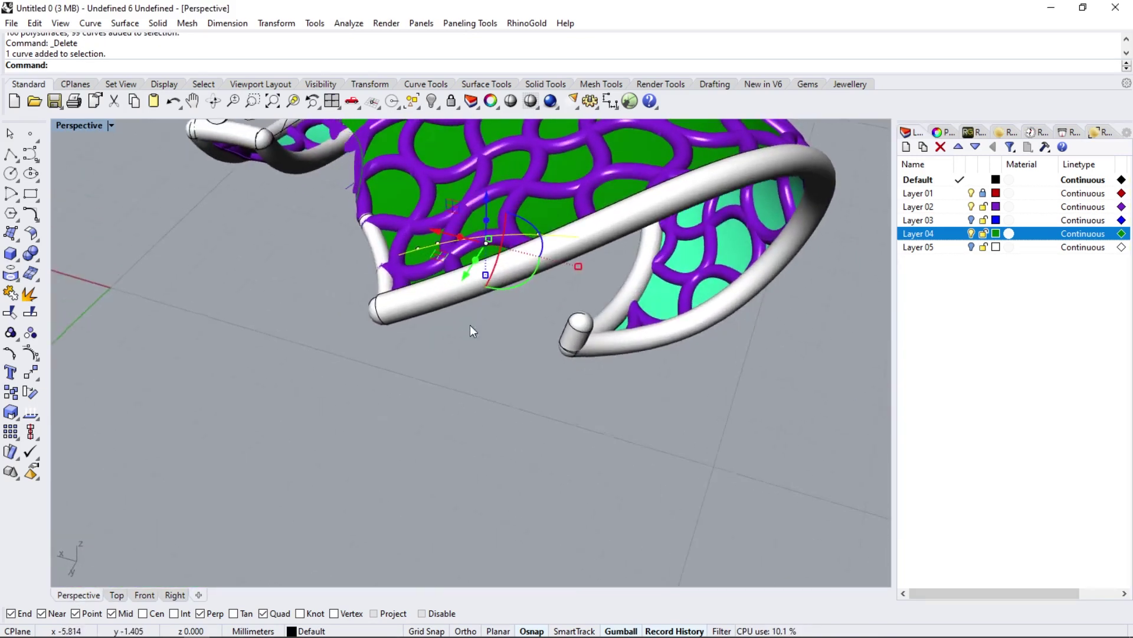
- Extrude the projected curve both ways into a grey cutting surface
left_click(12, 273)
left_click(73, 299)
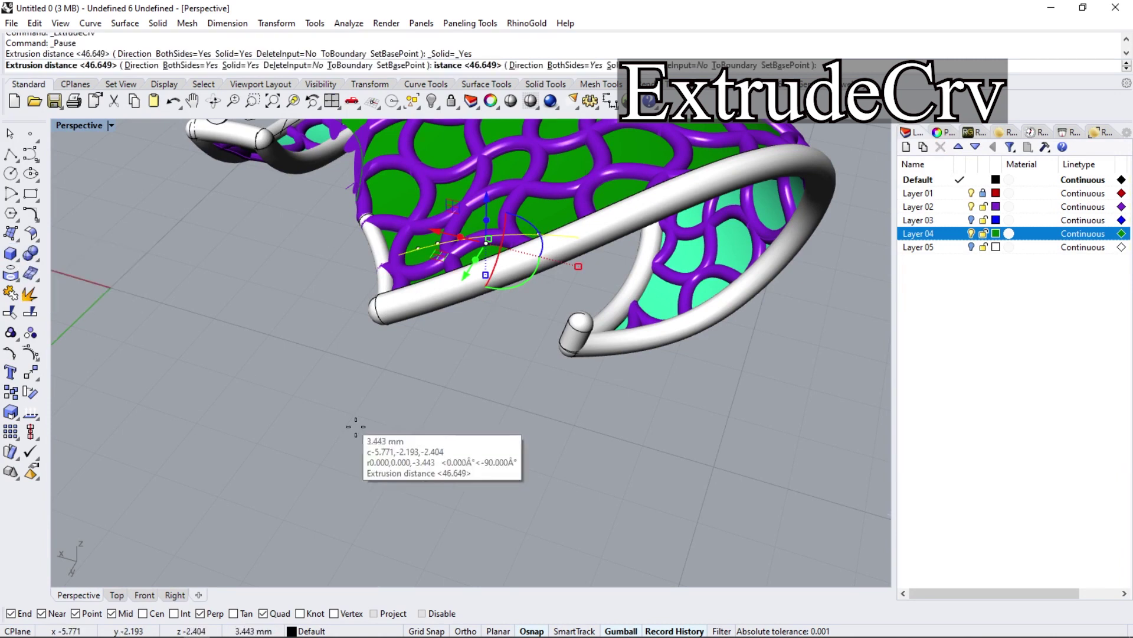
left_click(366, 420)
mouse_move(366, 421)
right_mouse_down()
mouse_move(438, 399)
mouse_move(402, 395)
mouse_move(450, 389)
mouse_move(332, 402)
right_mouse_up()
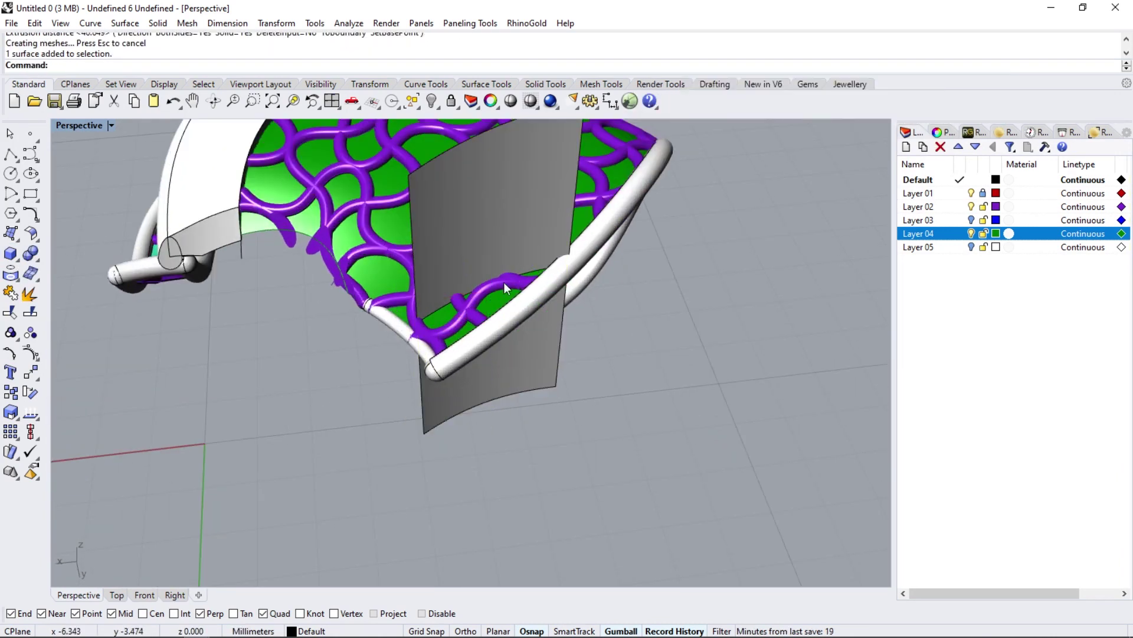
- Extend the grey surface's edges past the lattice, then select everything
left_click(30, 236)
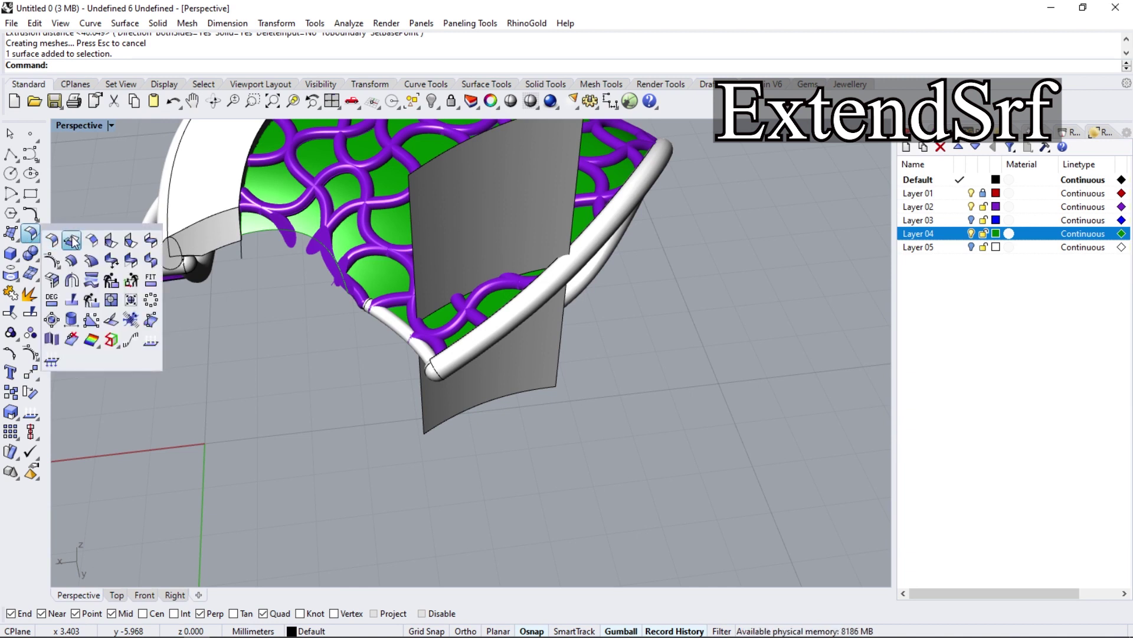
left_click(72, 241)
left_click(416, 290)
key("Return")
left_click(564, 221)
left_click(487, 237)
right_click_drag(487, 236, 542, 308)
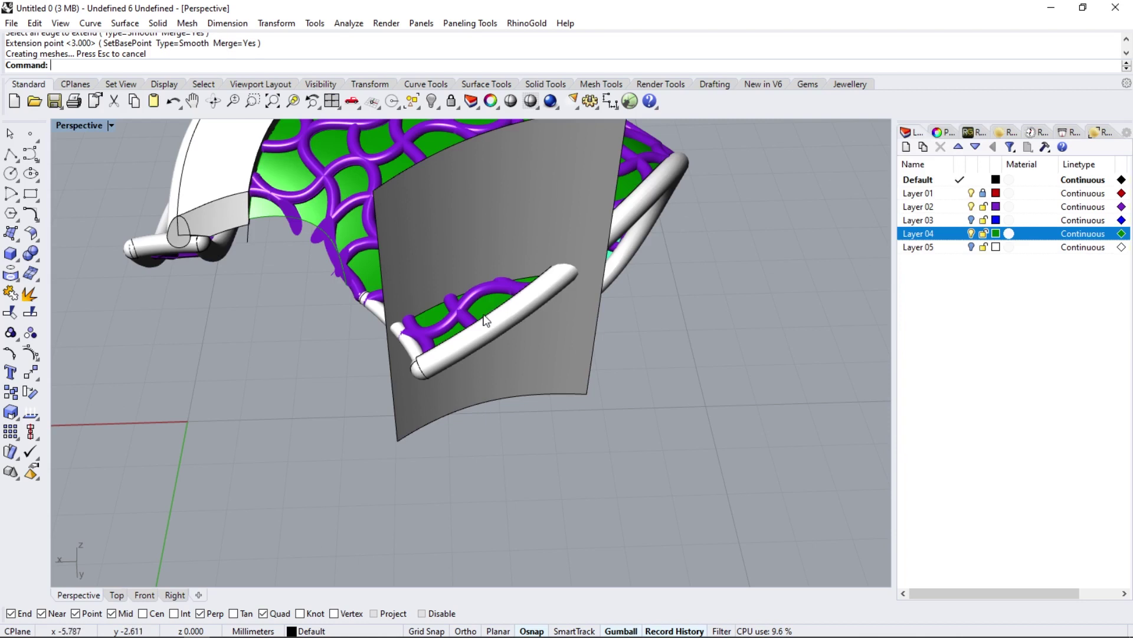
scroll(483, 310, "up", 3)
key("ctrl+a")
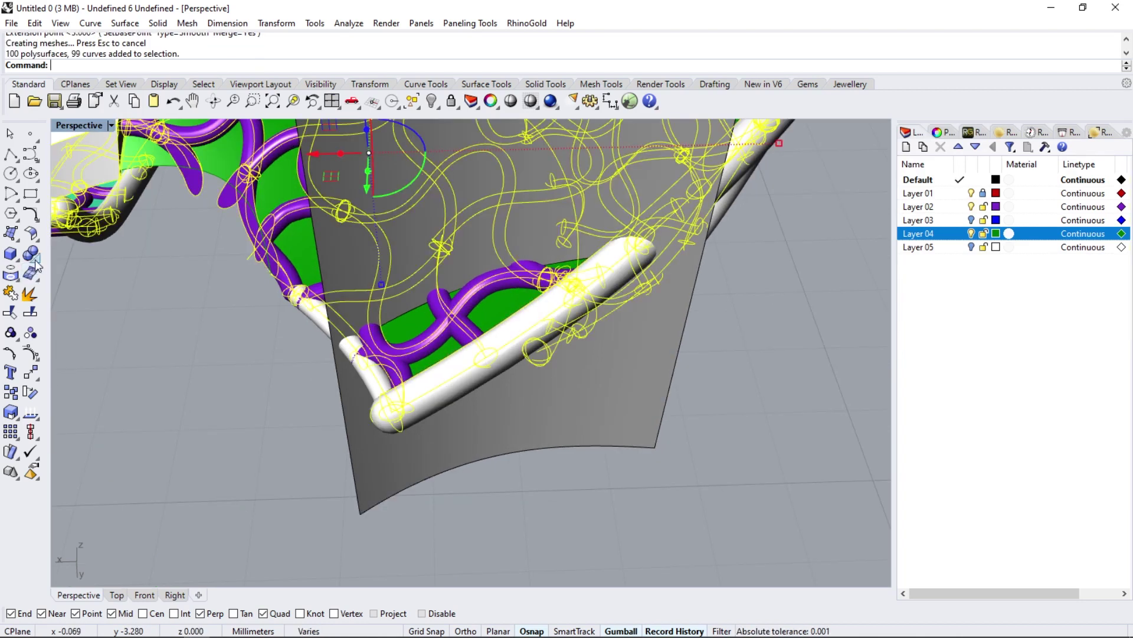
- Boolean-split the lattice pipes using the grey surface as the cutter
left_click(35, 263)
left_click(112, 263)
left_click(375, 253)
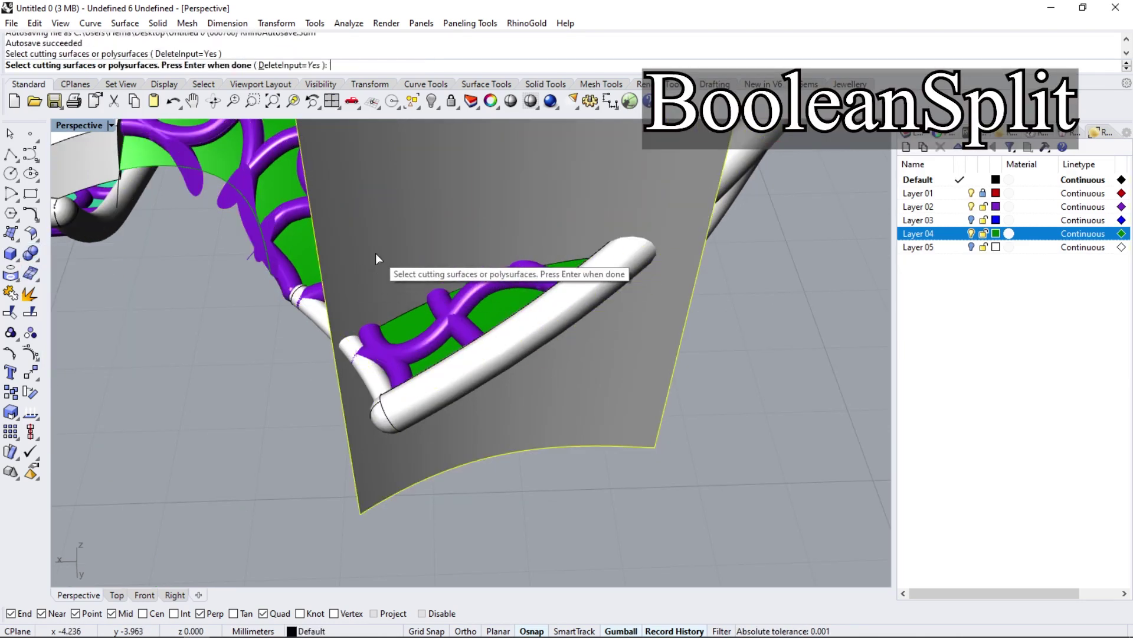
key("Return")
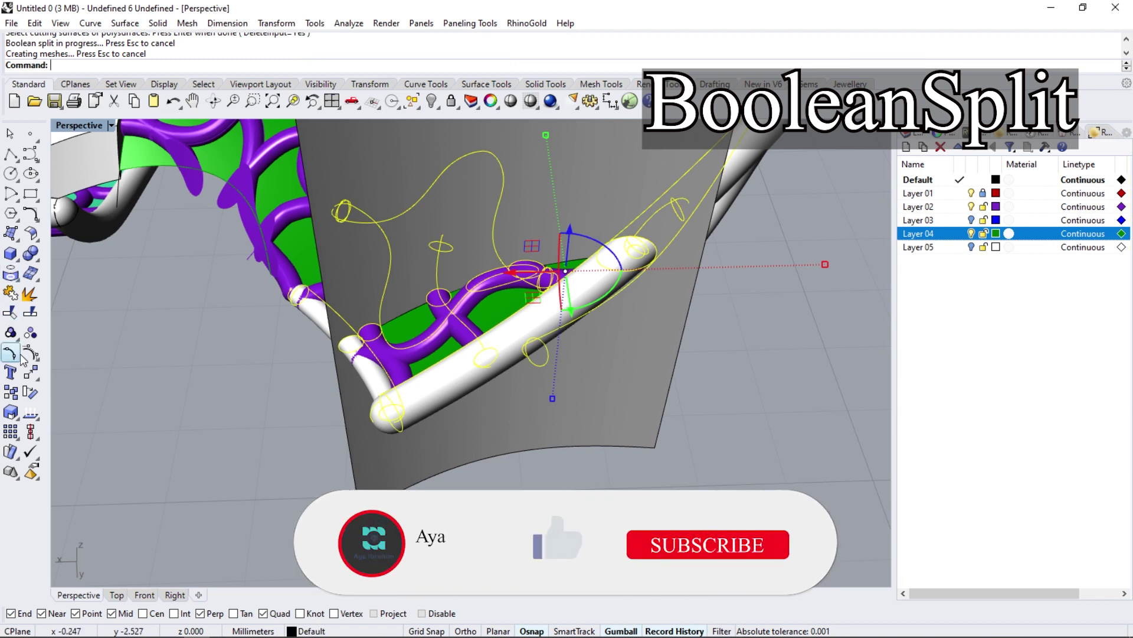
key("Escape")
- Remove the stray end pipes from their group and delete them
left_click(18, 342)
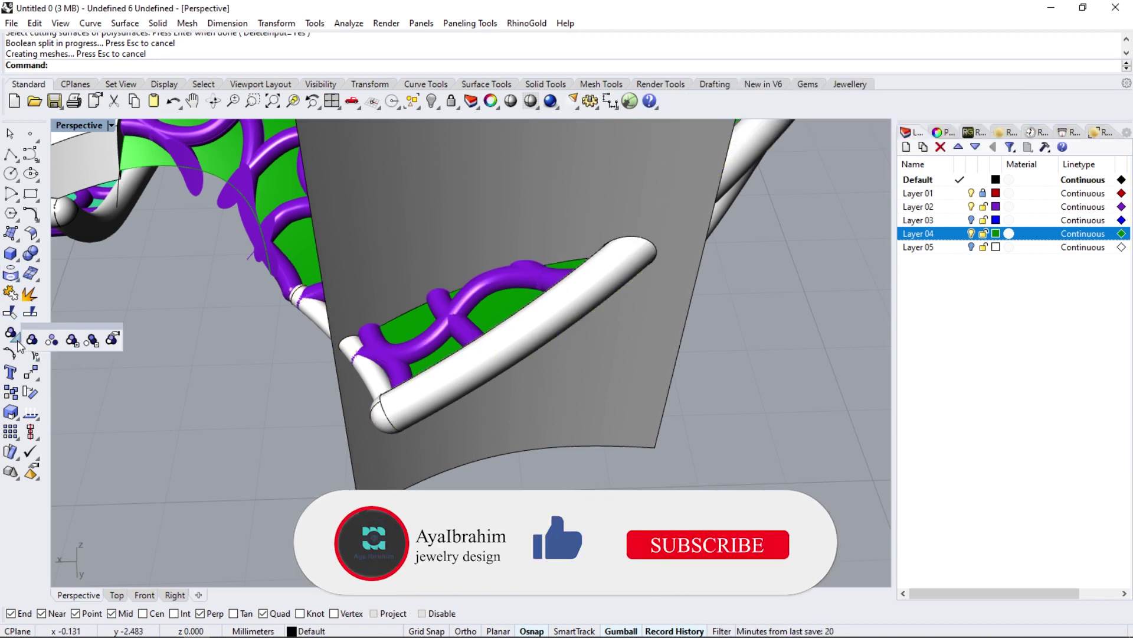
left_click(101, 341)
left_click(452, 321)
left_click(472, 349)
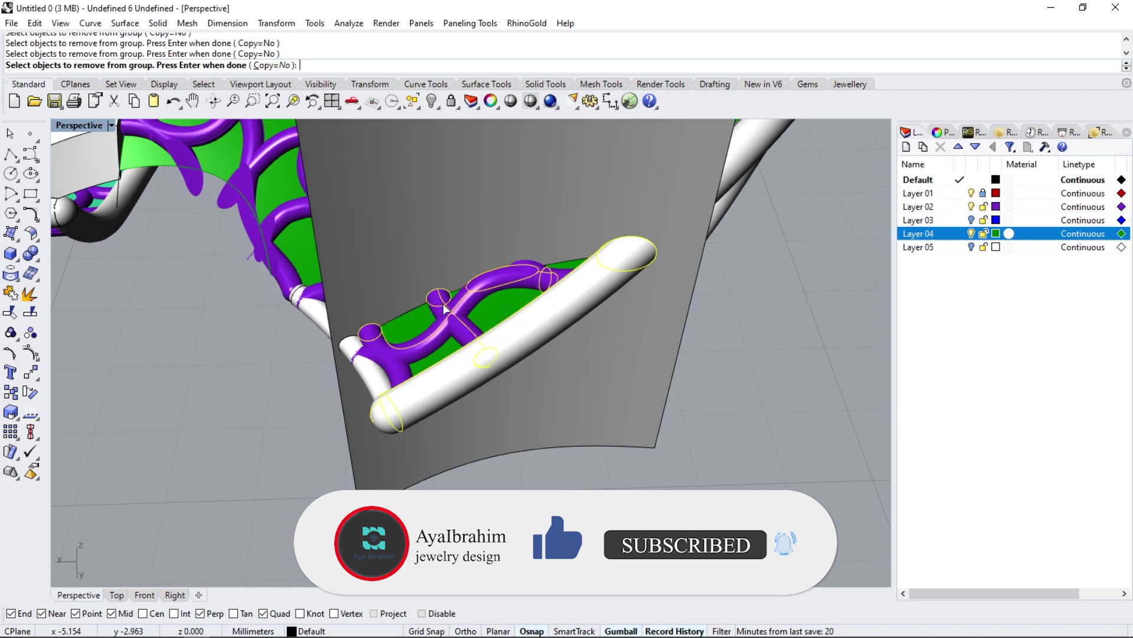
left_click(366, 377)
key("Return")
key("Delete")
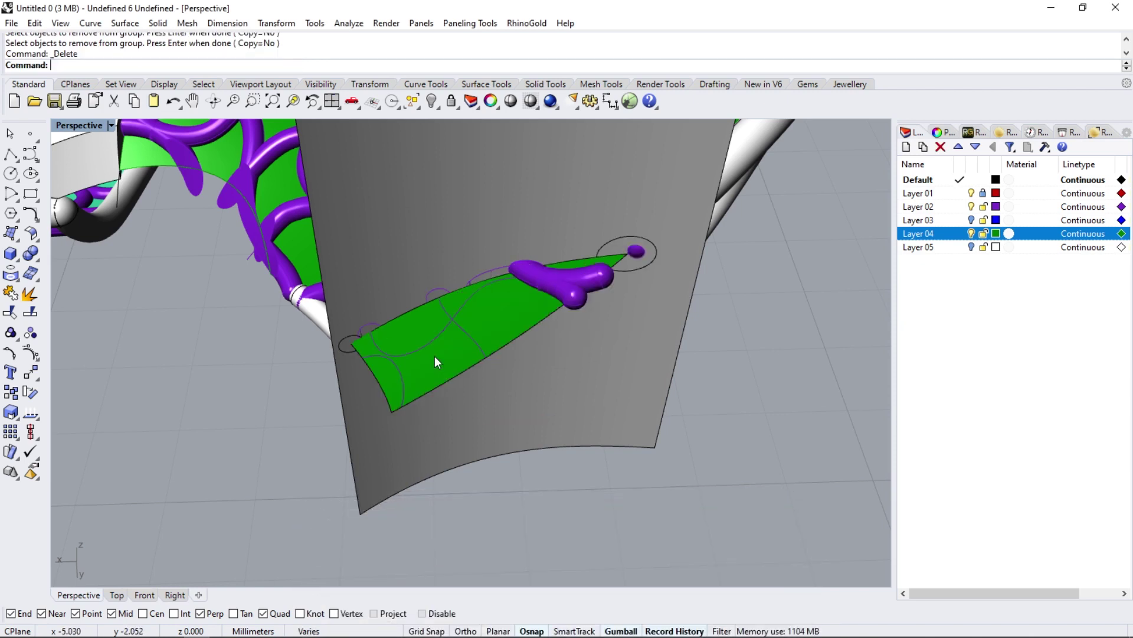
right_click_drag(434, 356, 530, 316)
- Ungroup the remaining stray pipes and trim off the overhanging green surface piece
left_click(547, 355)
left_click(566, 394)
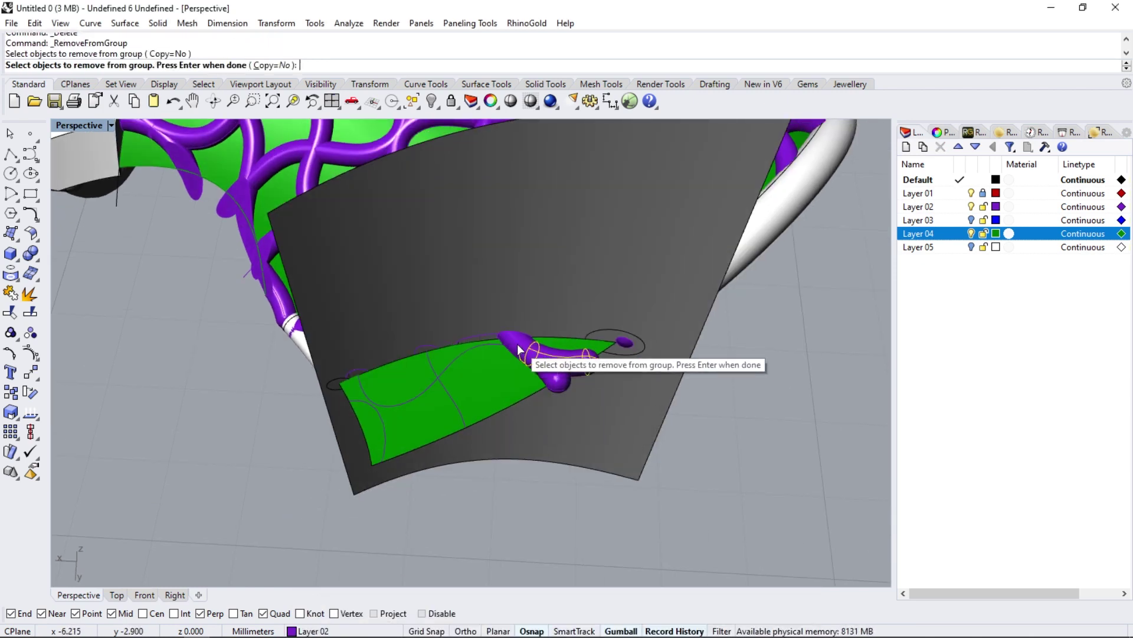
left_click(547, 372)
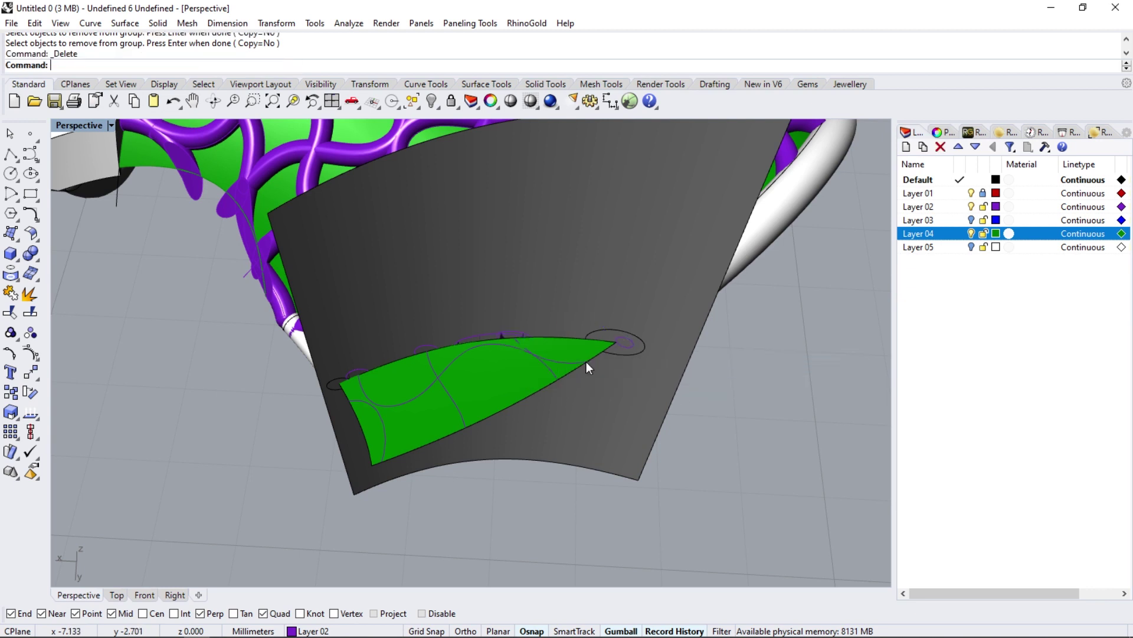
left_click(26, 323)
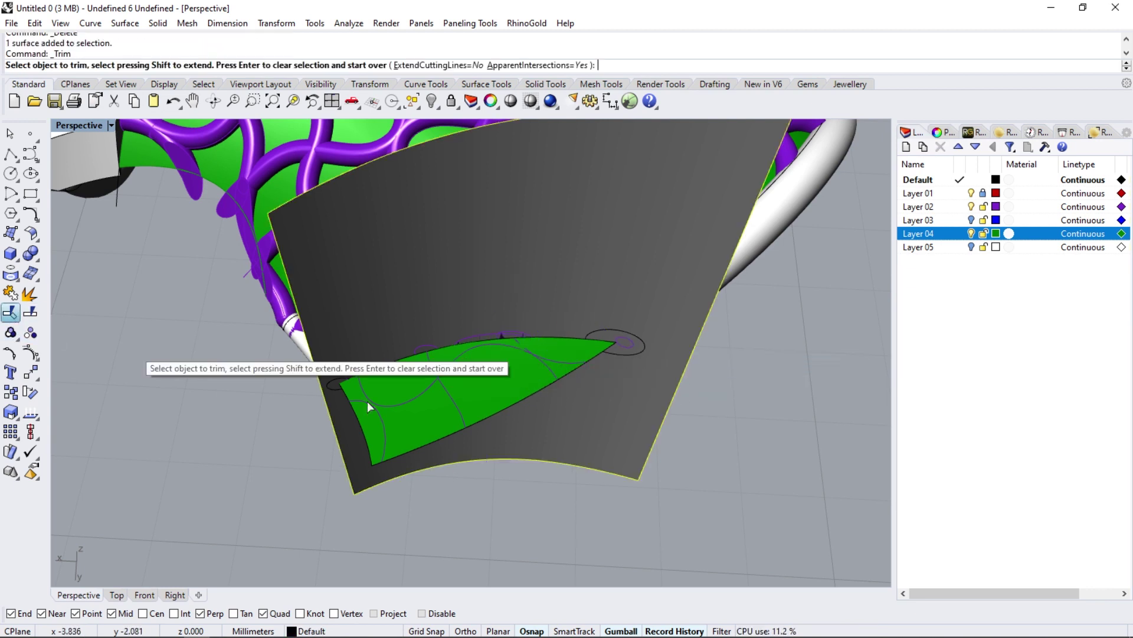
left_click(425, 418)
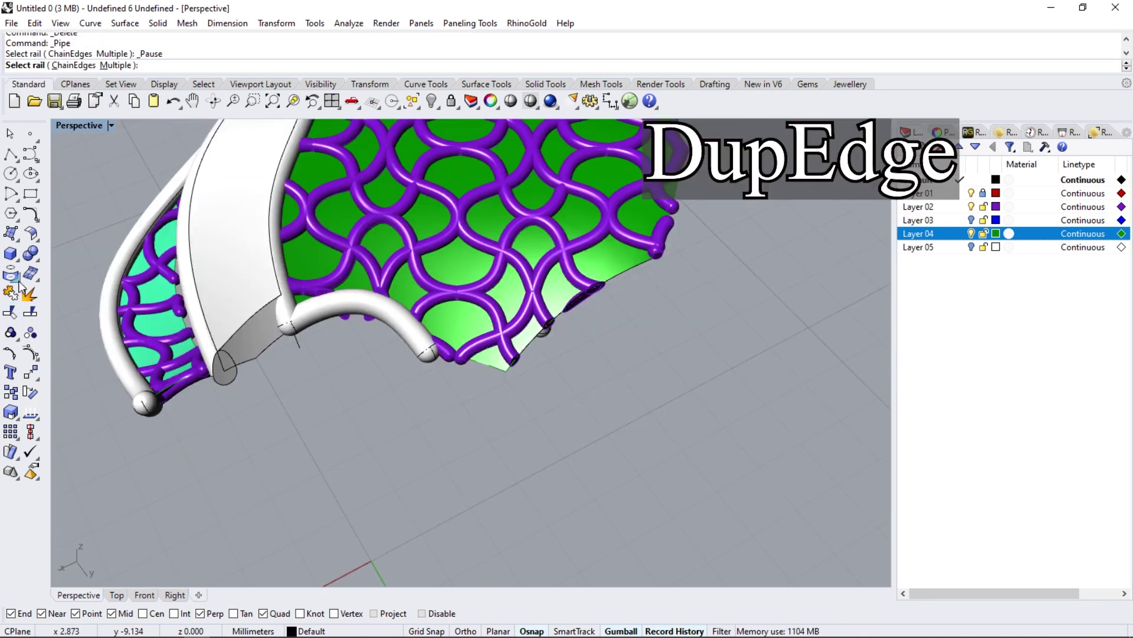
- Run DupEdge and pick each rim edge of the green lattice surface, orbiting to reach them
left_click(20, 288)
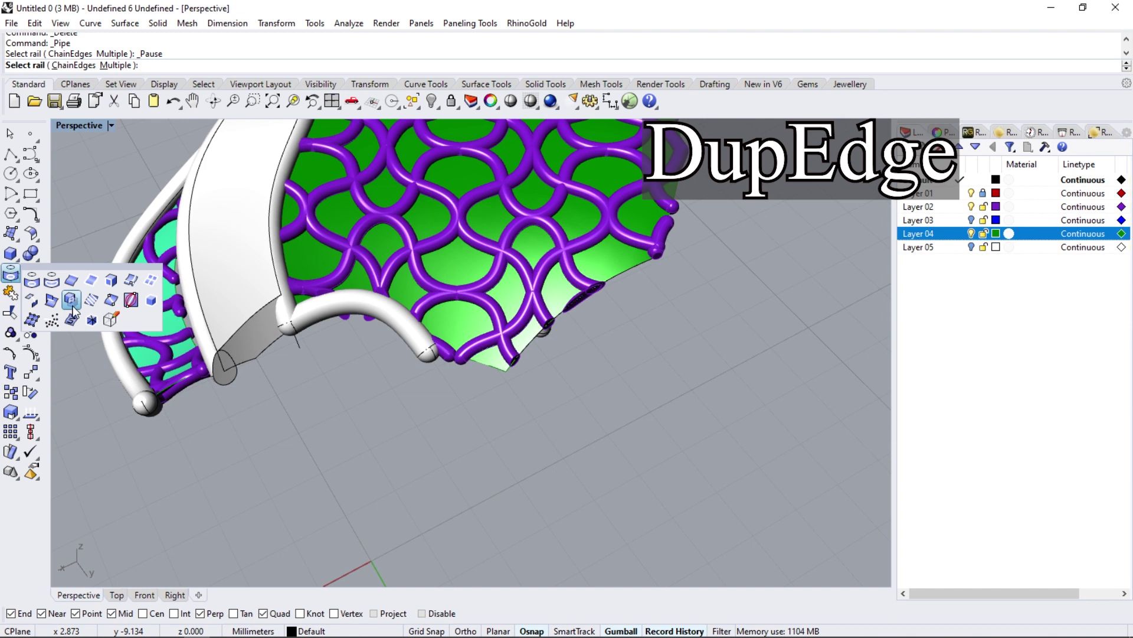
left_click(73, 295)
left_click(535, 337)
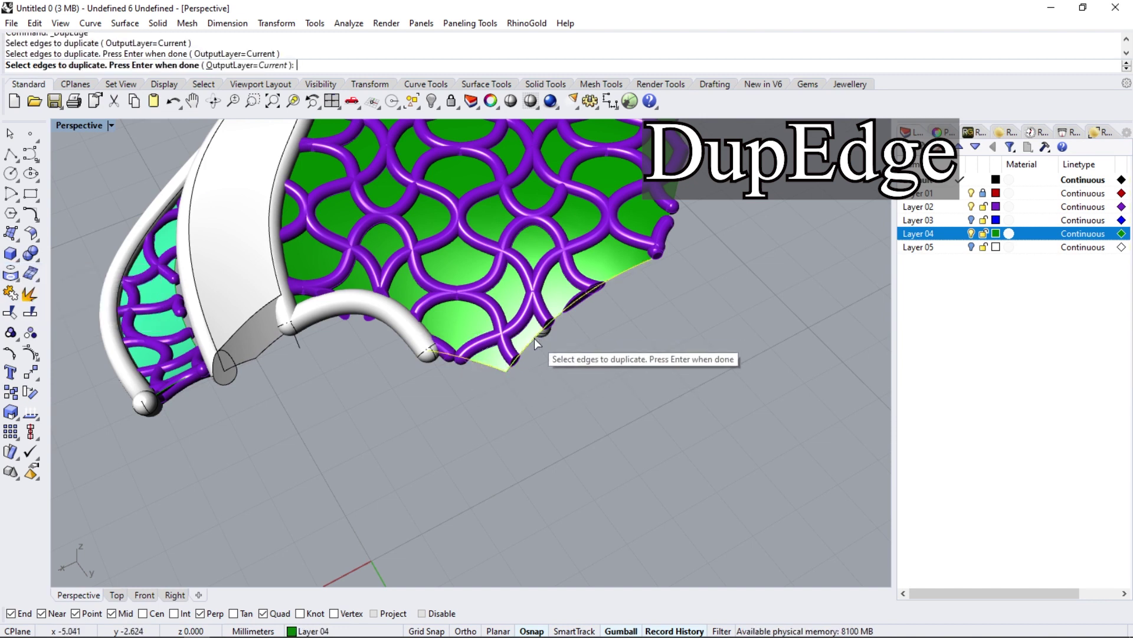
right_click_drag(534, 338, 668, 324)
left_click(616, 346)
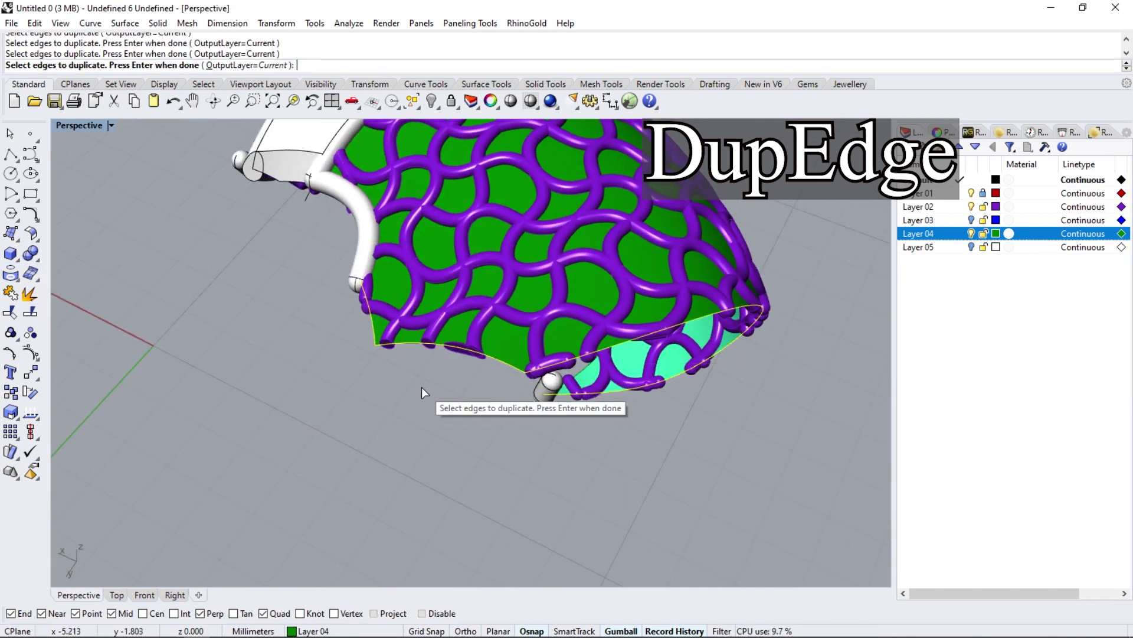
mouse_move(422, 388)
right_mouse_down()
mouse_move(577, 309)
mouse_move(330, 366)
mouse_move(168, 246)
right_mouse_up()
scroll(496, 325, "up", 5)
scroll(497, 259, "down", 2)
left_click(555, 321)
scroll(330, 367, "up", 3)
scroll(158, 268, "down", 4)
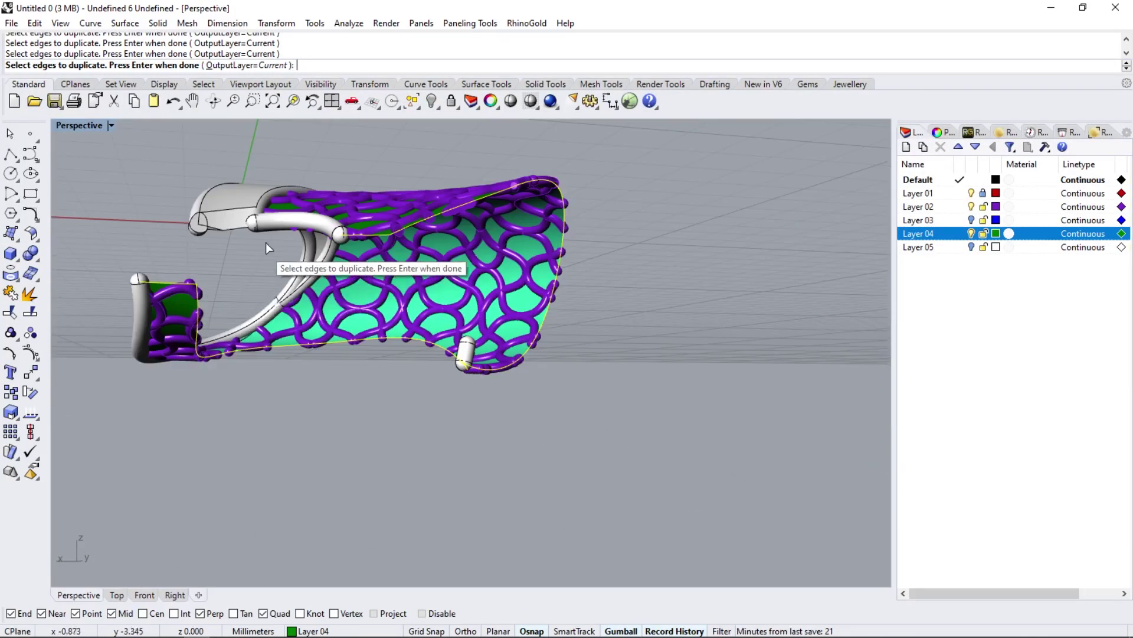
right_click_drag(265, 242, 301, 399)
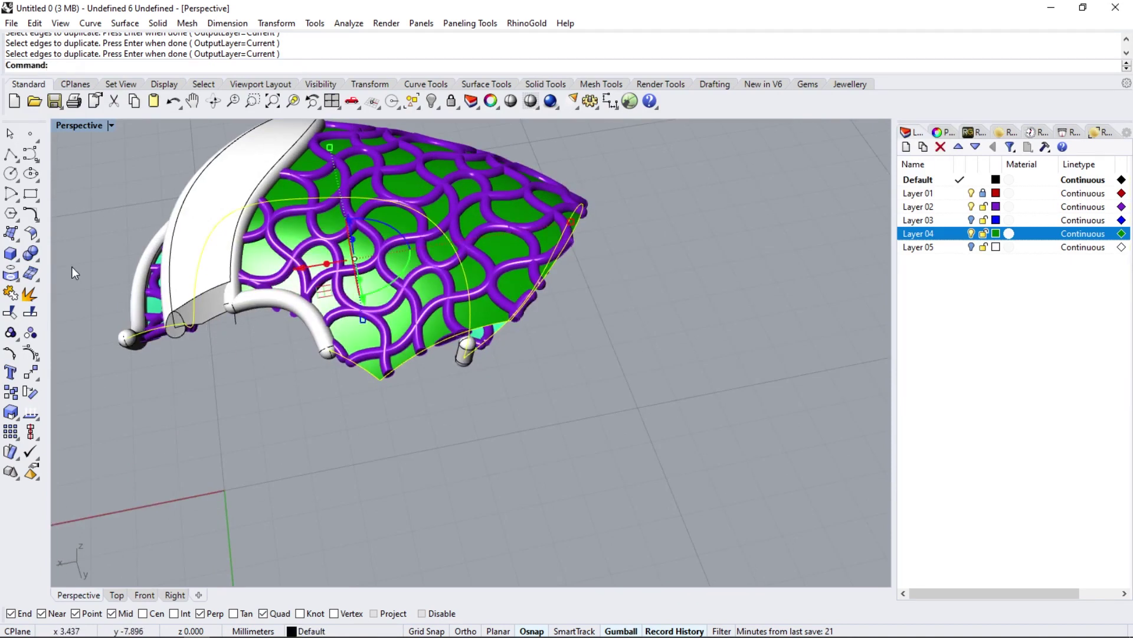
- Pipe the duplicated border curve with a 0.5 diameter round pipe
left_click(19, 267)
left_click(51, 300)
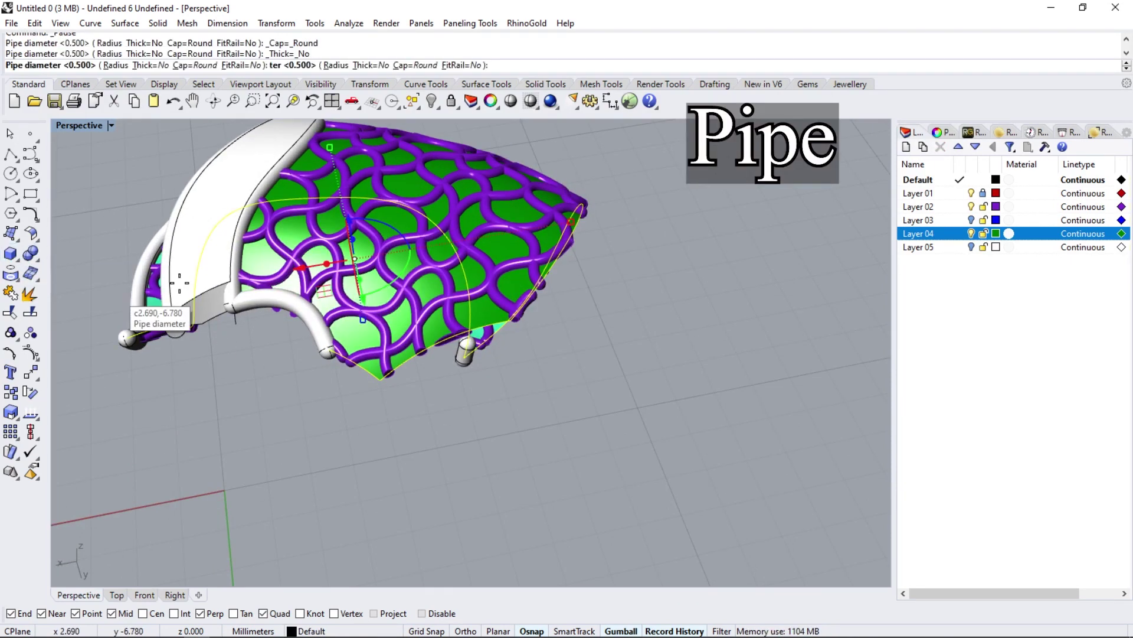
key("Return")
mouse_move(278, 246)
right_mouse_down()
mouse_move(482, 172)
mouse_move(301, 316)
right_mouse_up()
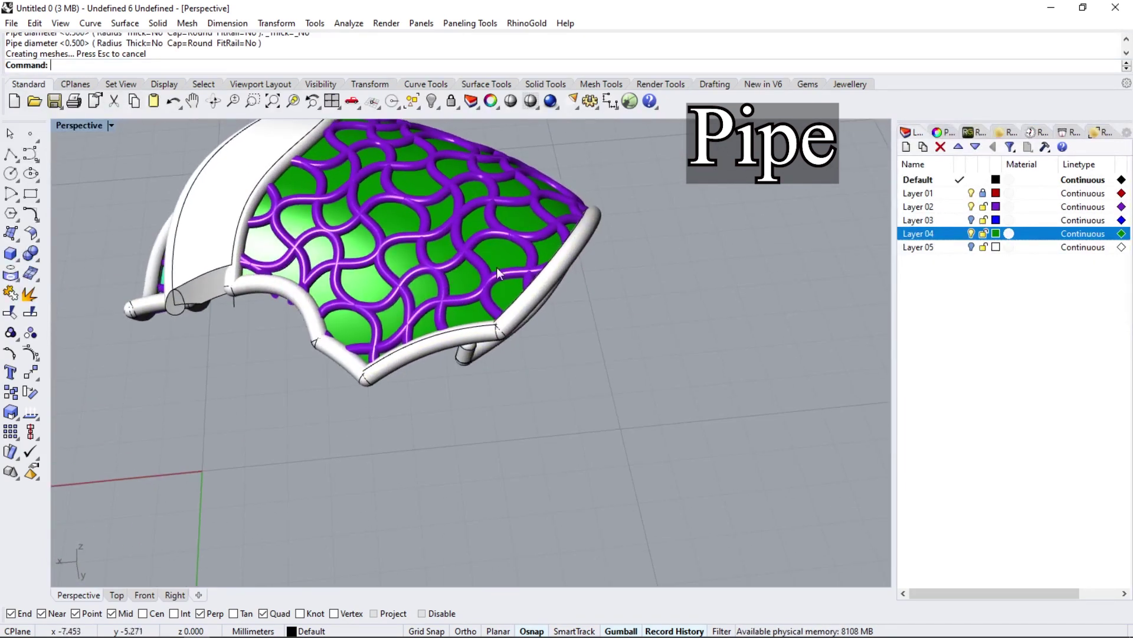
scroll(495, 359, "up", 2)
scroll(494, 359, "up", 2)
scroll(495, 359, "up", 2)
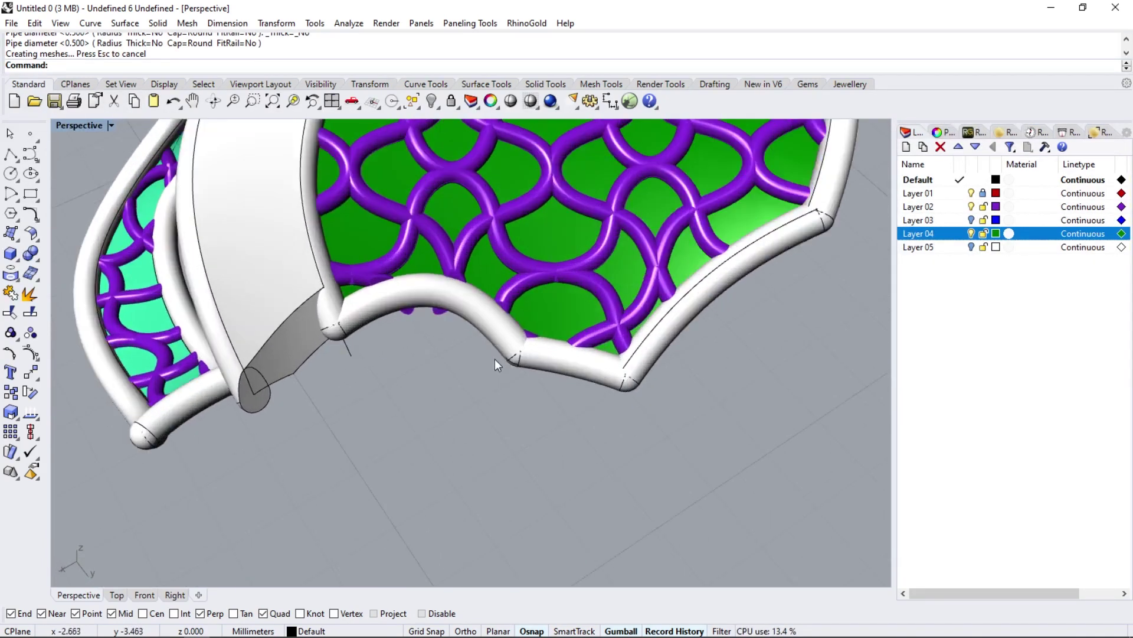
scroll(494, 359, "up", 2)
- Delete the unwanted border pipe section and the leftover surface piece
left_click(494, 321)
key("Delete")
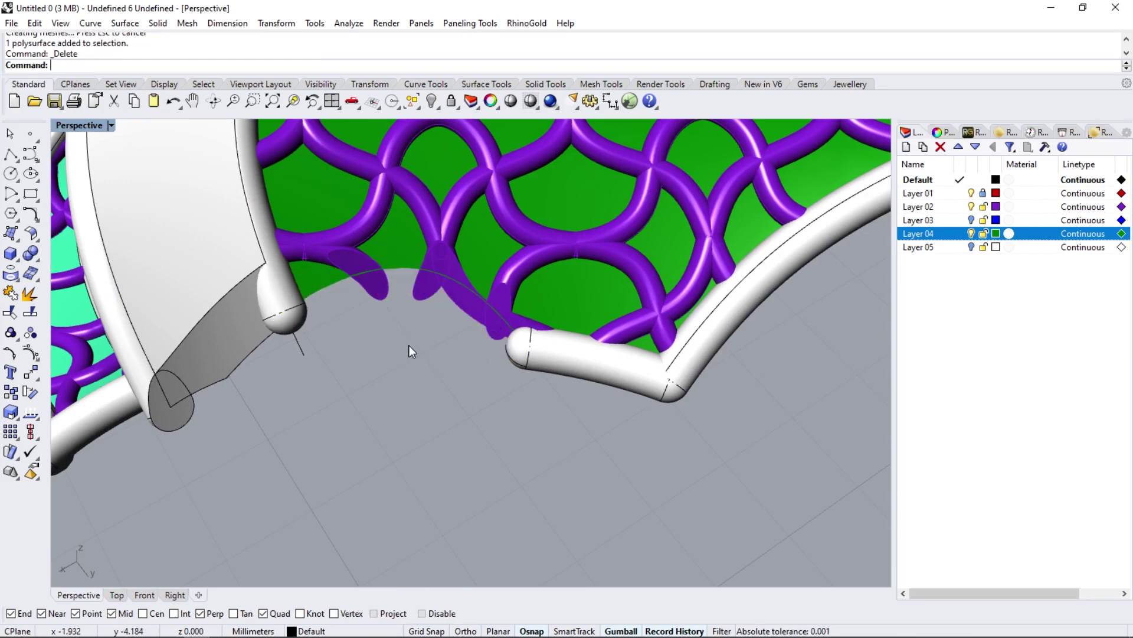
left_click(409, 346)
key("Delete")
mouse_move(409, 346)
right_mouse_down()
mouse_move(588, 358)
mouse_move(817, 239)
mouse_move(615, 321)
mouse_move(604, 358)
right_mouse_up()
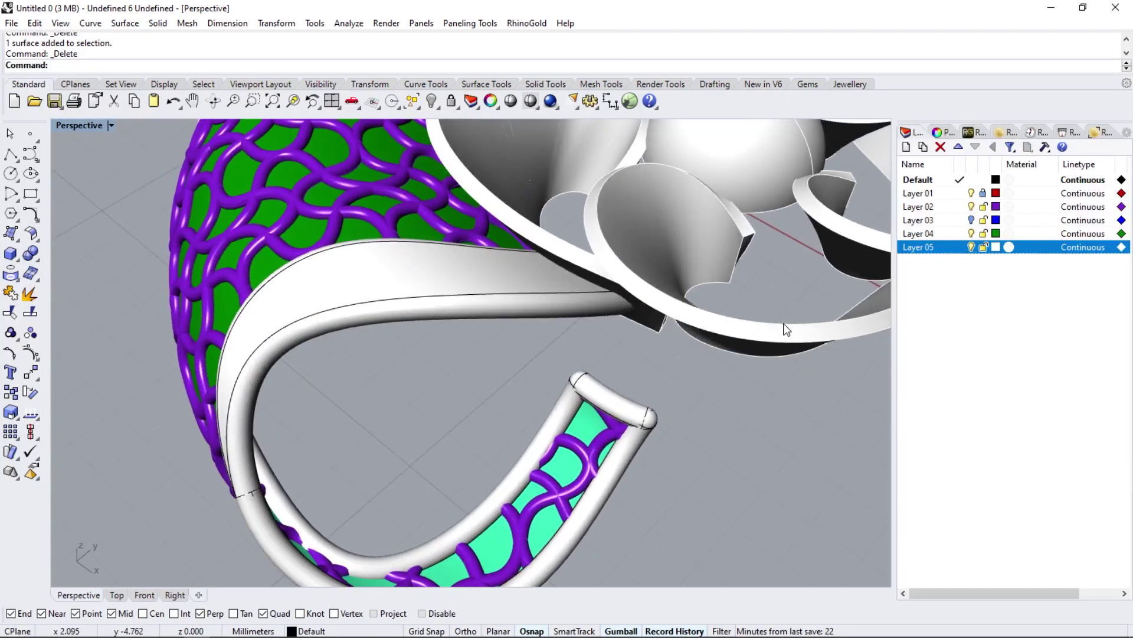
- Draw a line from the tube end's centre to the band using only the Cen osnap
scroll(539, 304, "down", 3)
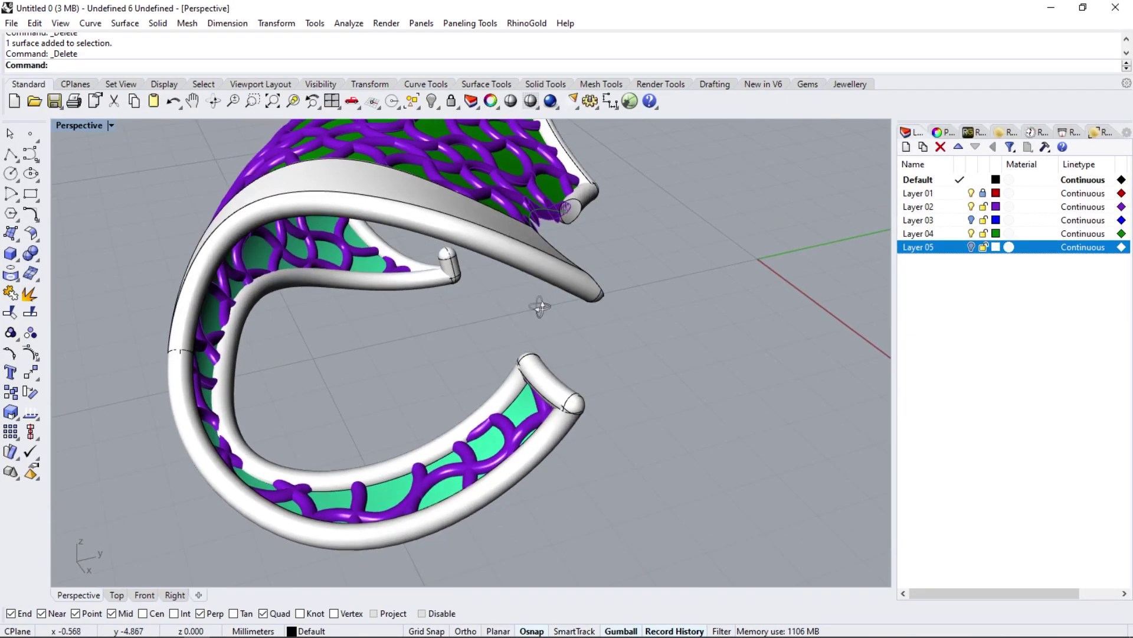
right_click_drag(539, 303, 4, 158)
left_click(16, 165)
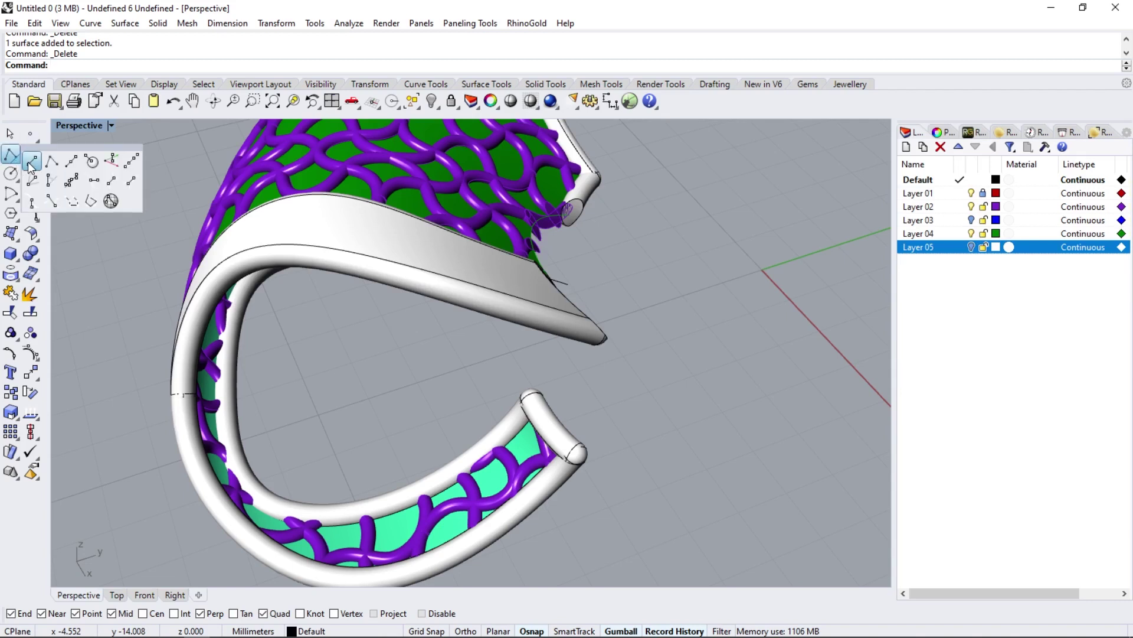
left_click(54, 155)
right_click(143, 612)
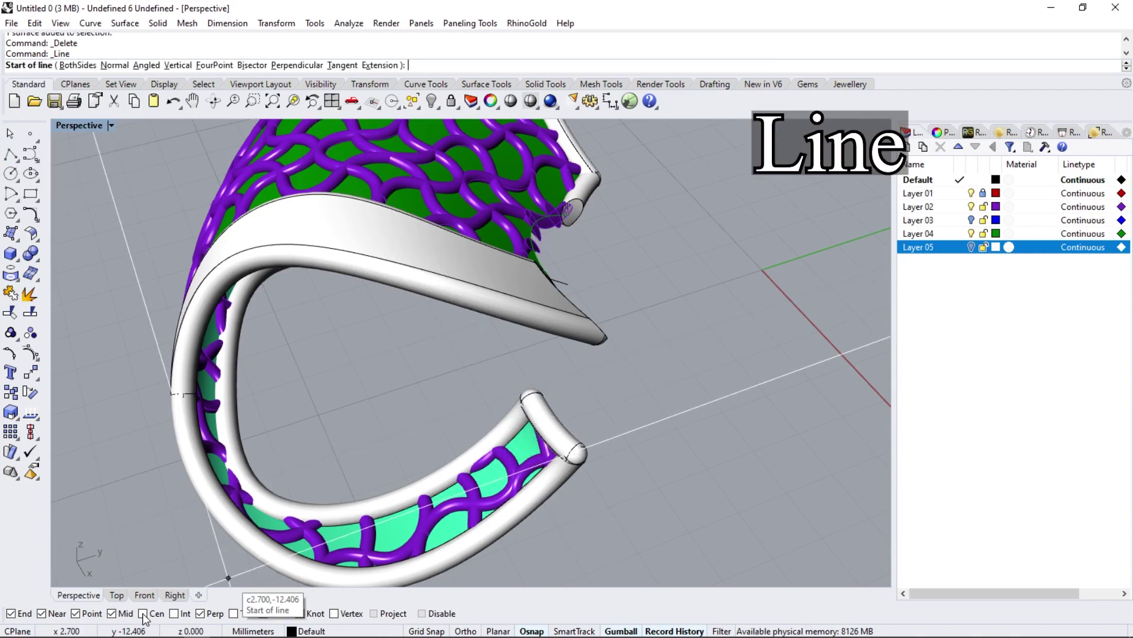
left_click(530, 399)
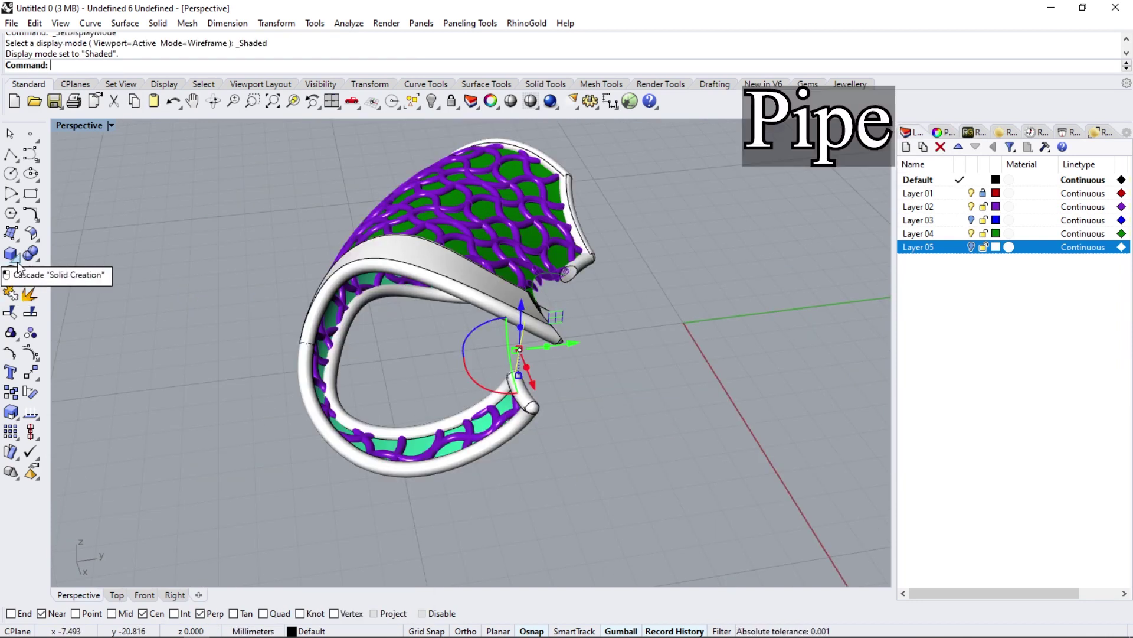
- Pipe the new line into a short rod bridging the gap
left_click(17, 264)
left_click(51, 298)
key("Return")
key("Return")
key("Return")
mouse_move(368, 371)
right_mouse_down()
mouse_move(489, 410)
mouse_move(449, 346)
right_mouse_up()
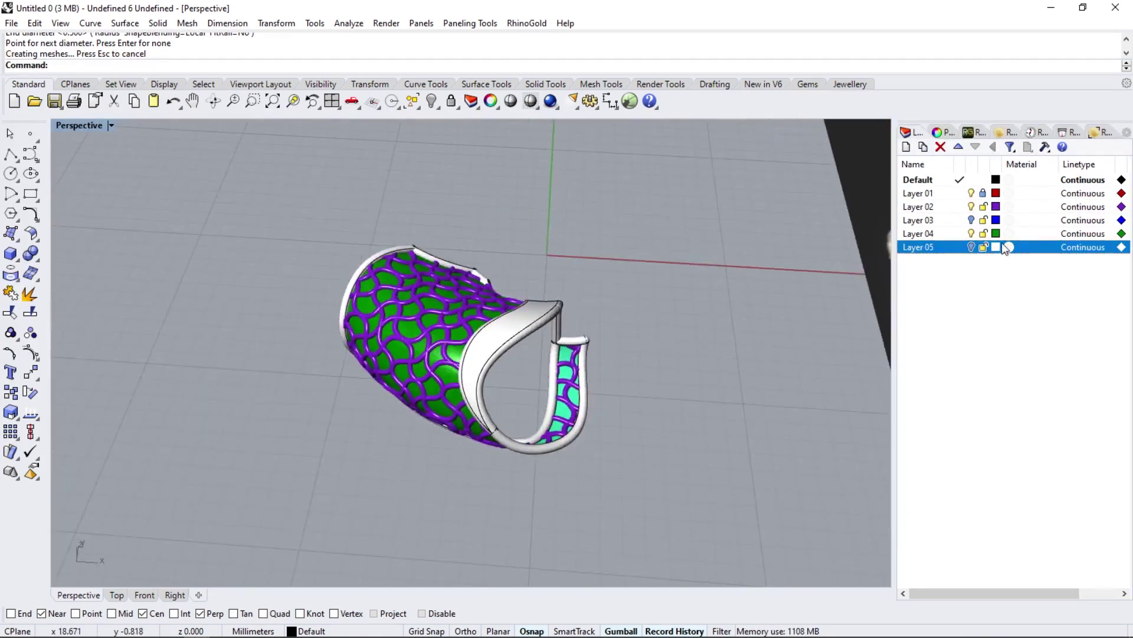
- Hide Layer 04 and group all parts of the finished lattice segment
left_click(971, 233)
right_click_drag(475, 298, 519, 366)
left_click_drag(327, 487, 328, 488)
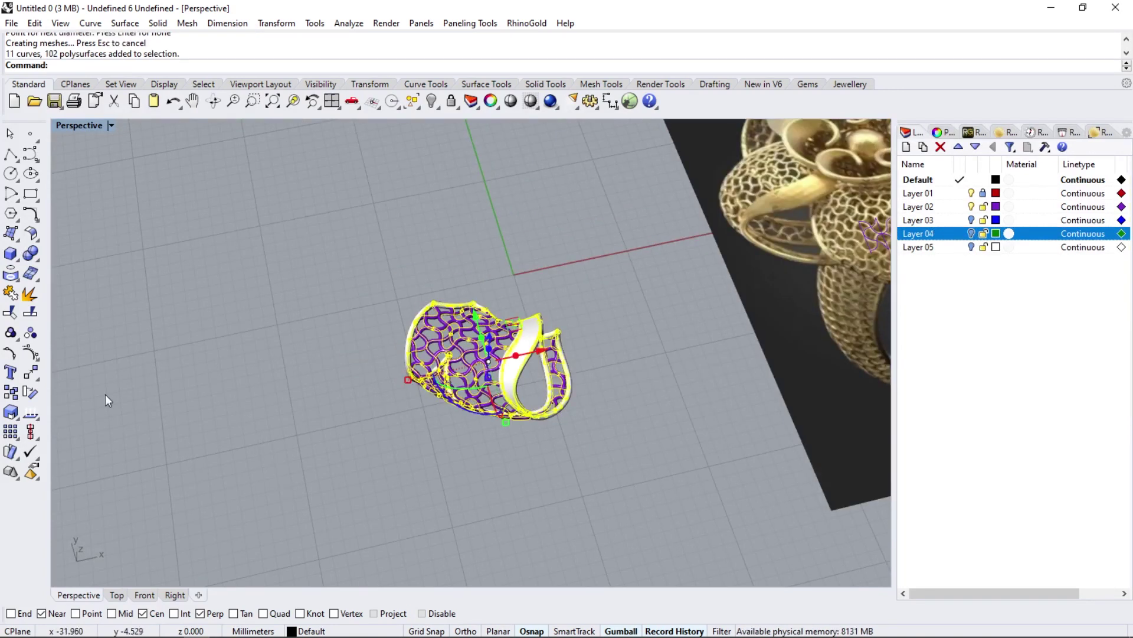
left_click(11, 334)
- Polar-array the group in Top view around origin 0, 5 items over 360°
left_click(116, 595)
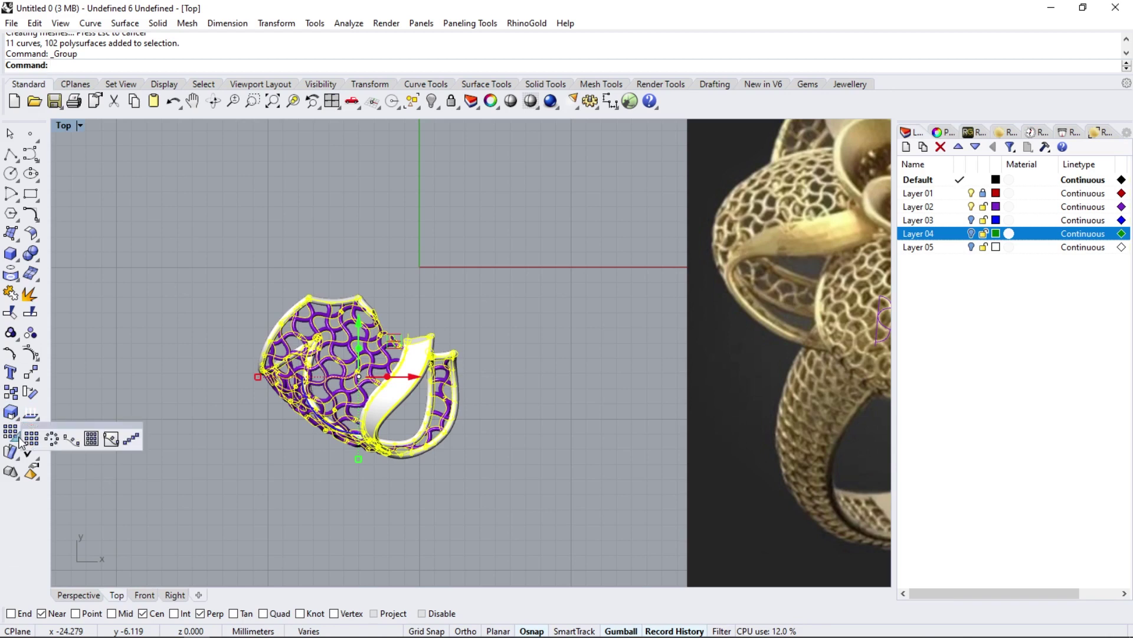
left_click(51, 438)
type("0")
key("Return")
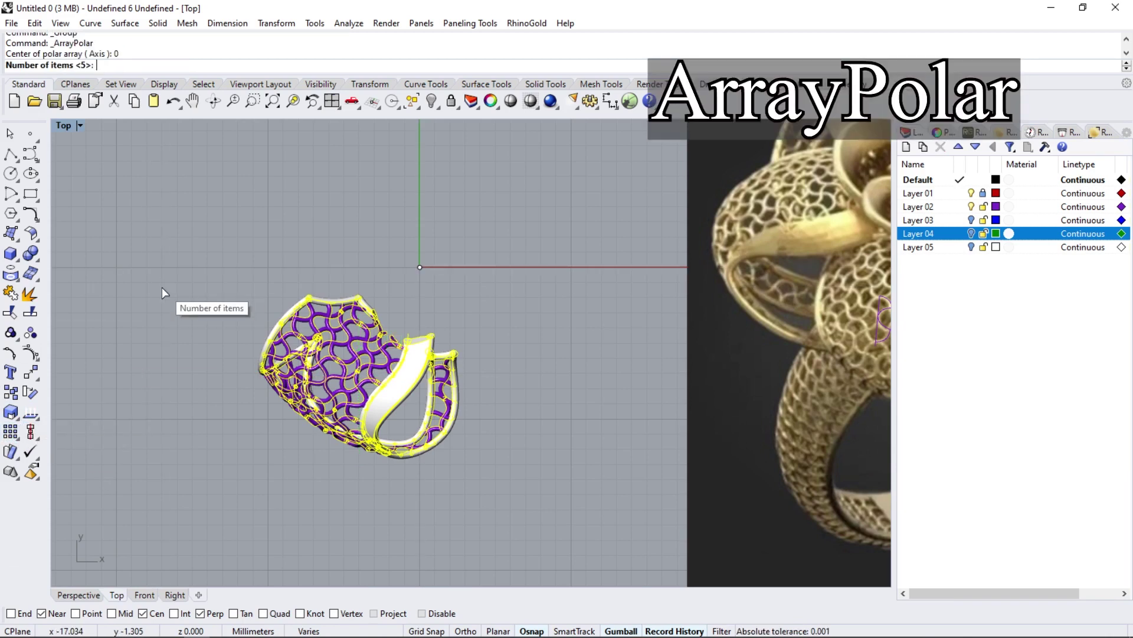
key("Return")
key("Return")
key("Return")
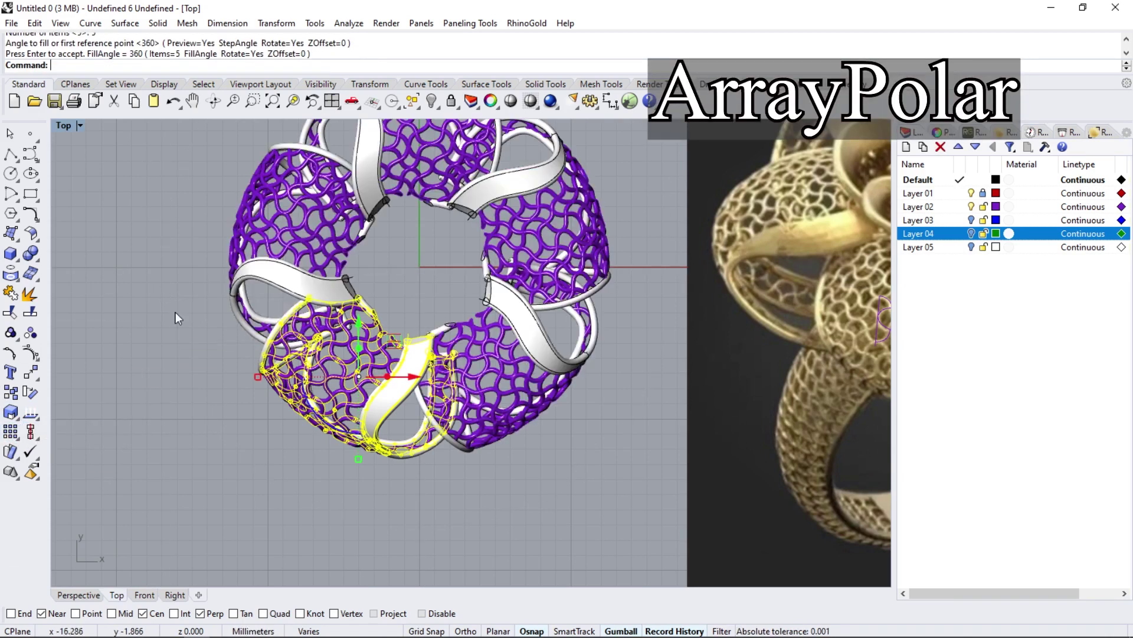
scroll(396, 336, "up", 4)
key("ctrl+a")
key("ctrl+a")
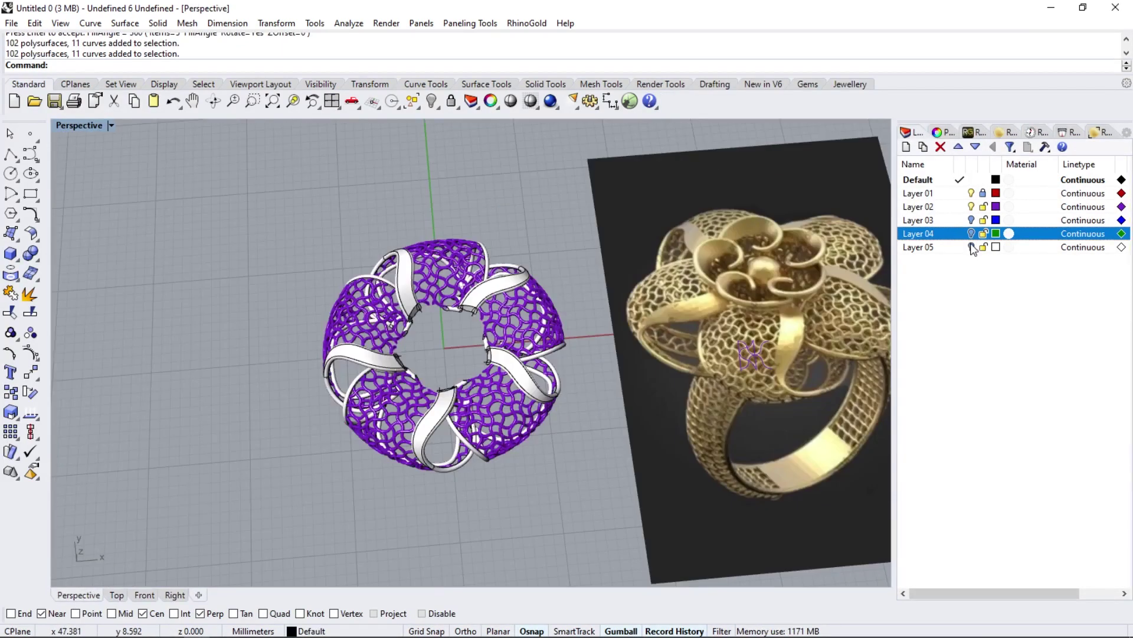
- Orbit the Perspective view to see the lattice band, head and shank together
right_click_drag(457, 282, 396, 371)
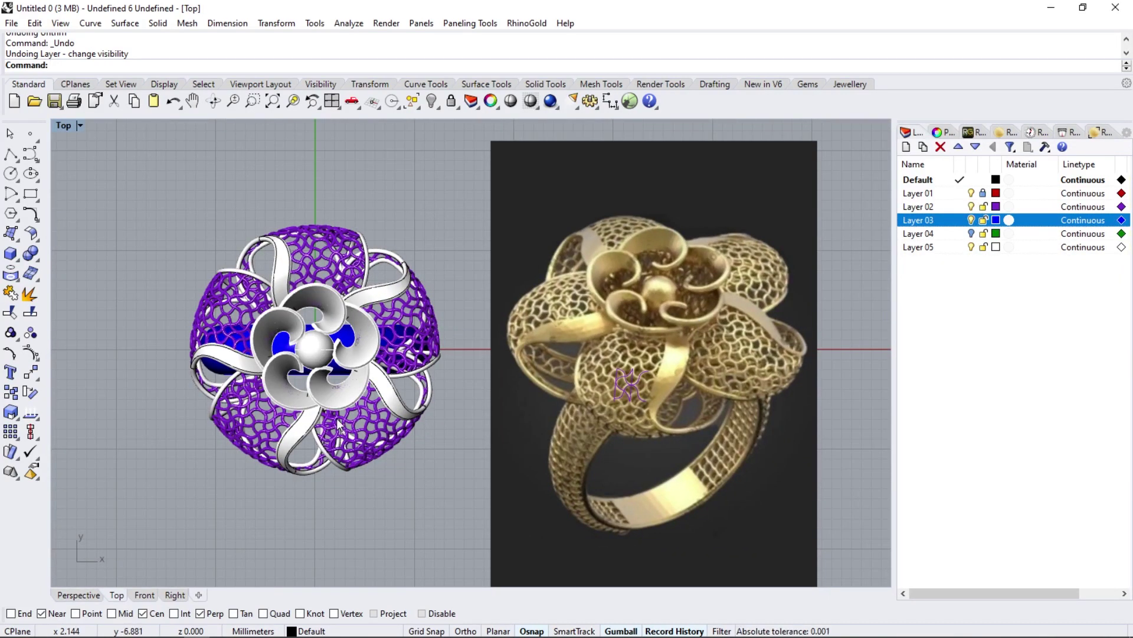
right_click_drag(389, 306, 313, 314)
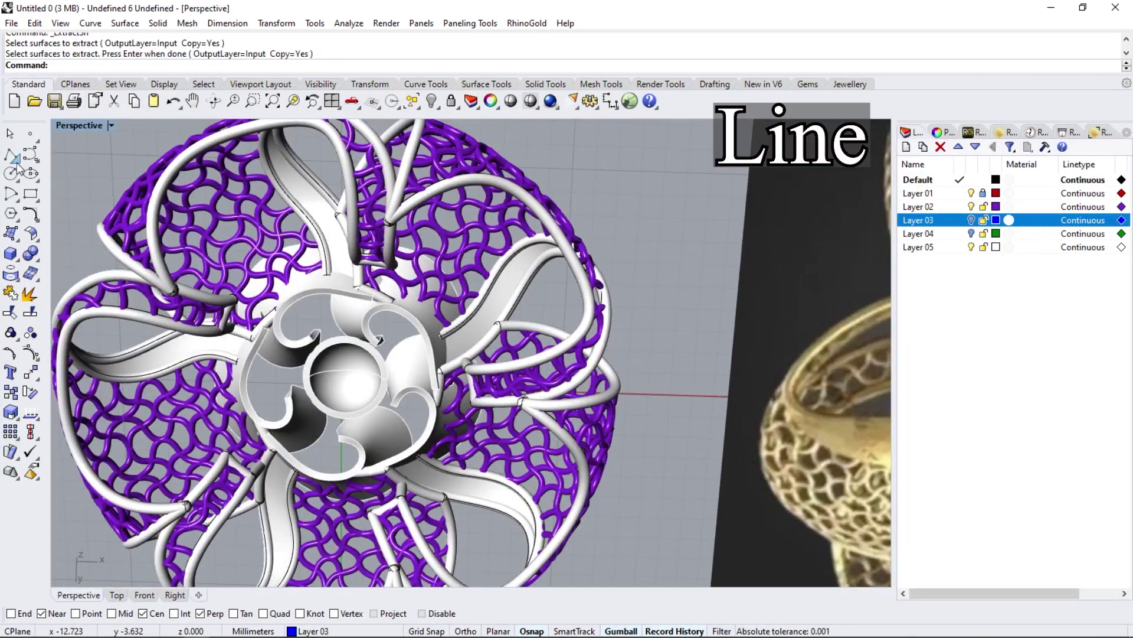
- Draw a vertical line from the ring's midpoint using only the Mid osnap
left_click(13, 156)
right_click(121, 613)
key("ctrl+alt+w")
left_click(351, 362)
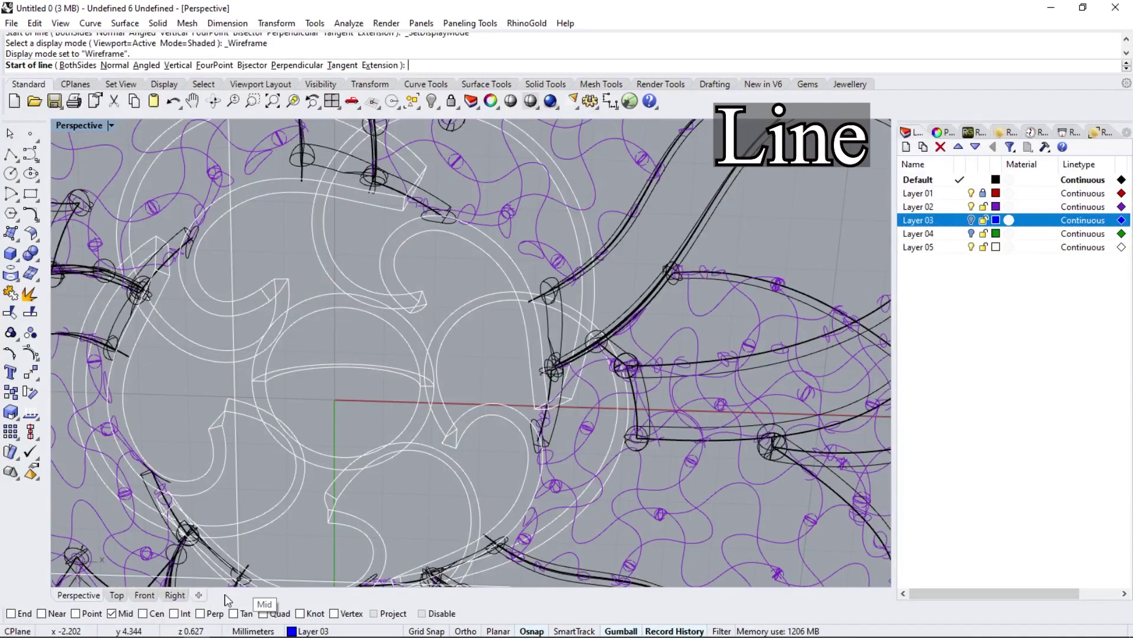
scroll(351, 363, "down", 5)
key("ctrl+alt+s")
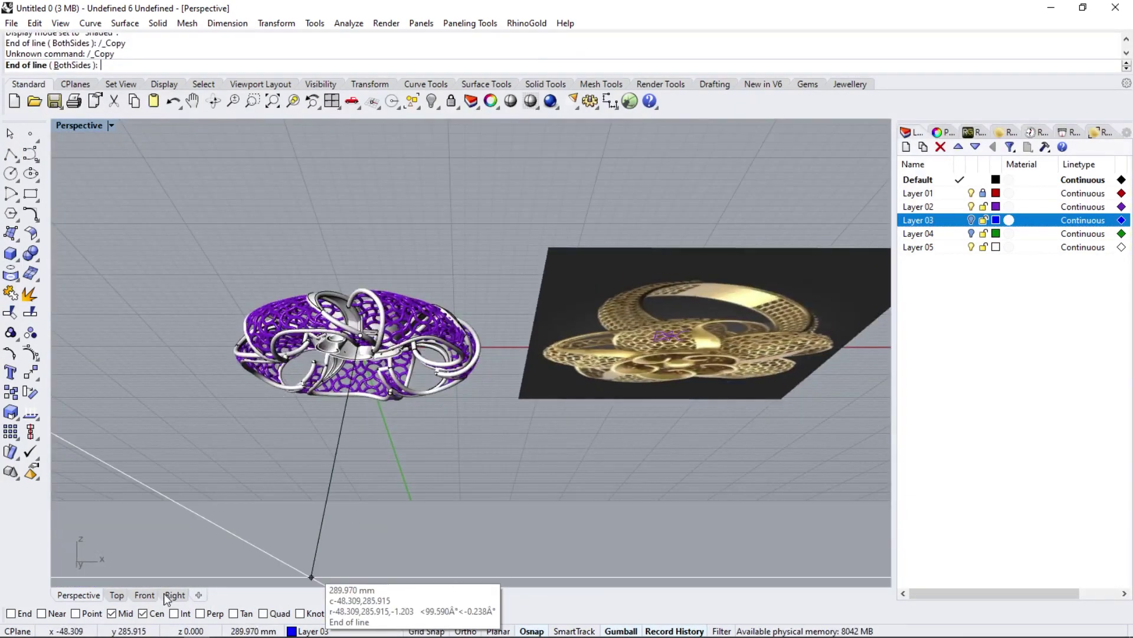
left_click(144, 595)
- Pipe the ring curve into a blue shank with diameter 1
left_click(471, 506)
left_click(474, 425)
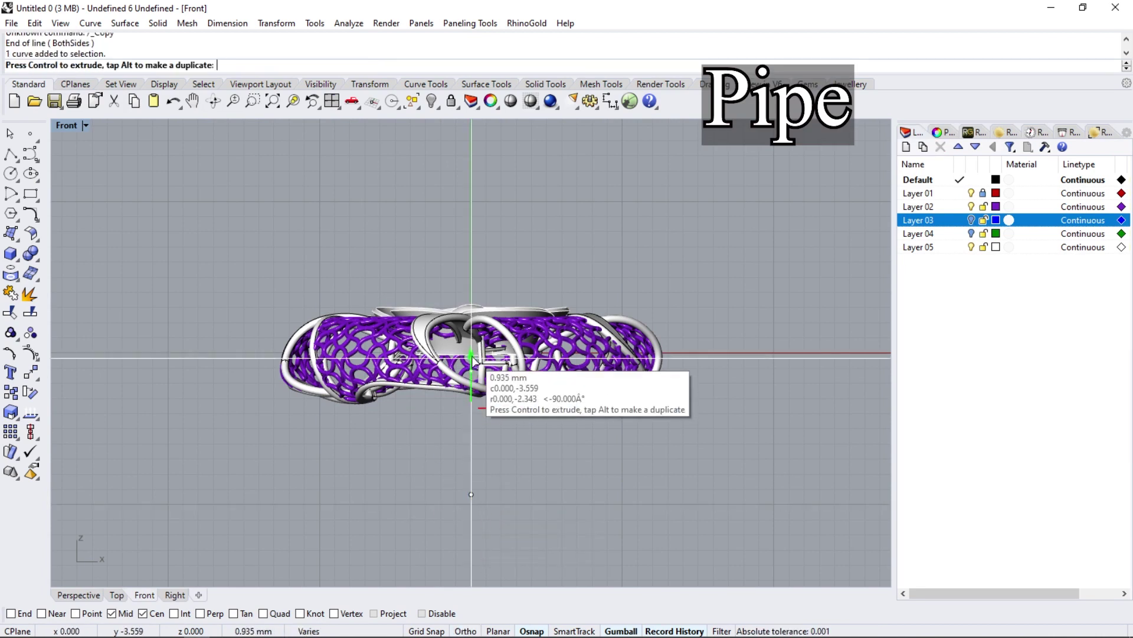
left_click(78, 595)
left_click(20, 258)
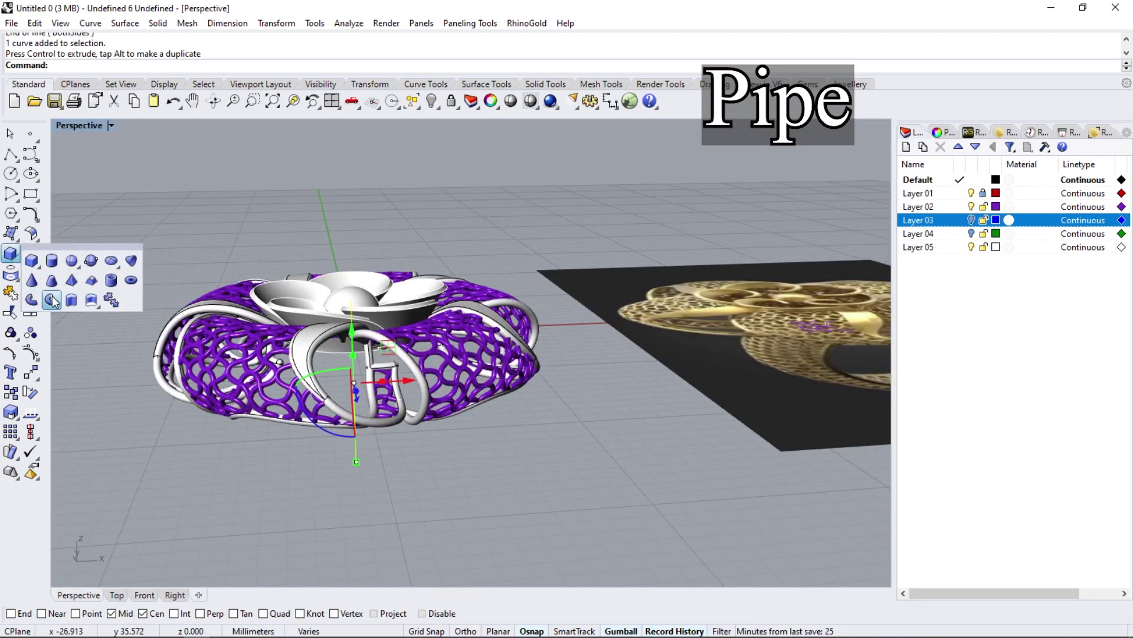
left_click(52, 299)
type("1")
key("Return")
key("Return")
key("Return")
- Raise the blue shank about 17 mm in Right view to meet the head's underside
right_click_drag(228, 307, 378, 342)
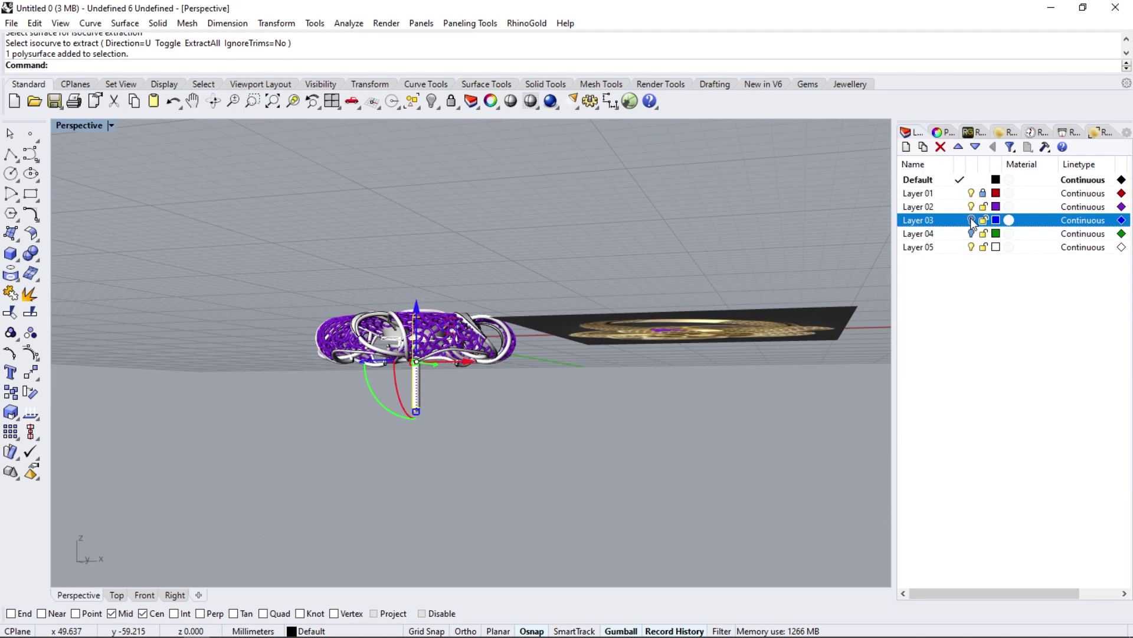
scroll(378, 342, "down", 5)
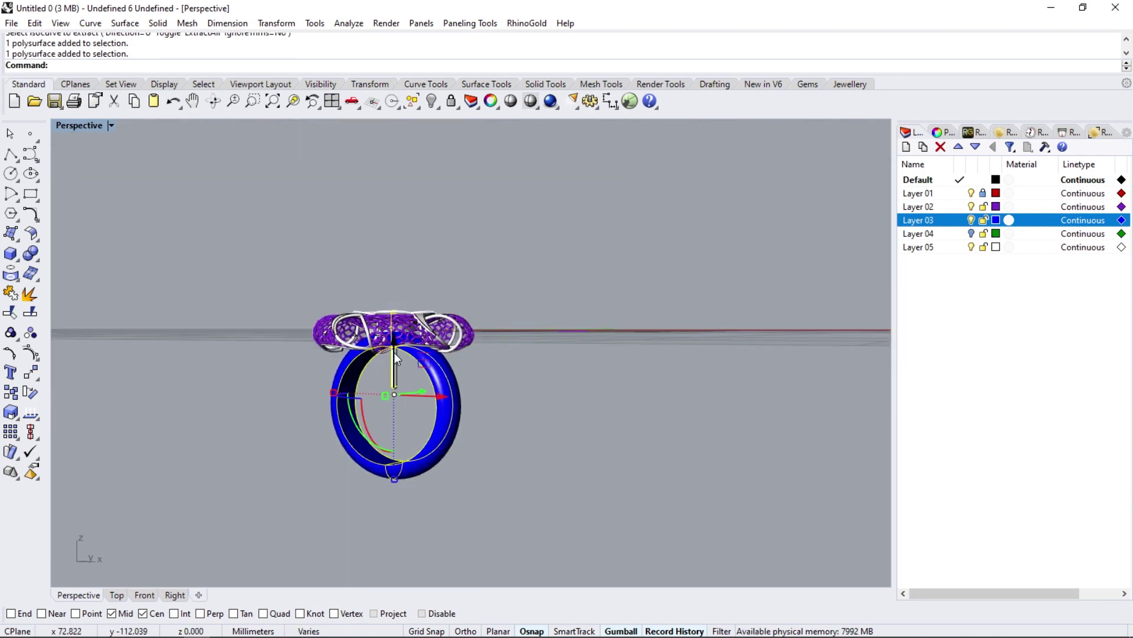
key("alt")
left_click(459, 375)
left_click_drag(392, 353, 402, 451)
key("ctrl+z")
key("ctrl+F4")
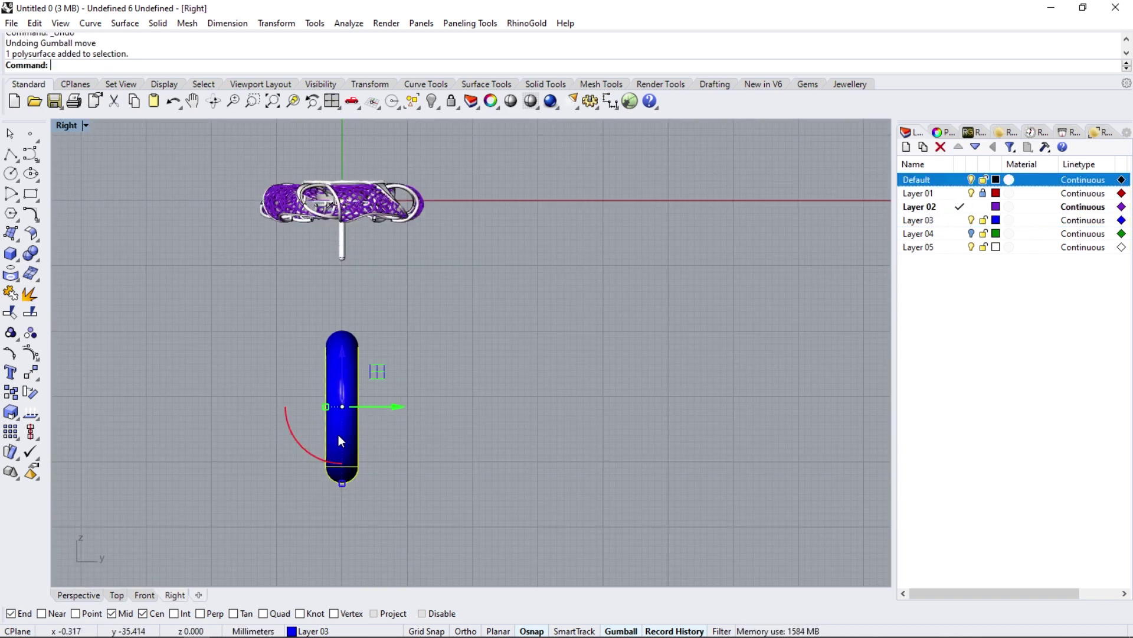
left_click_drag(340, 372, 340, 242)
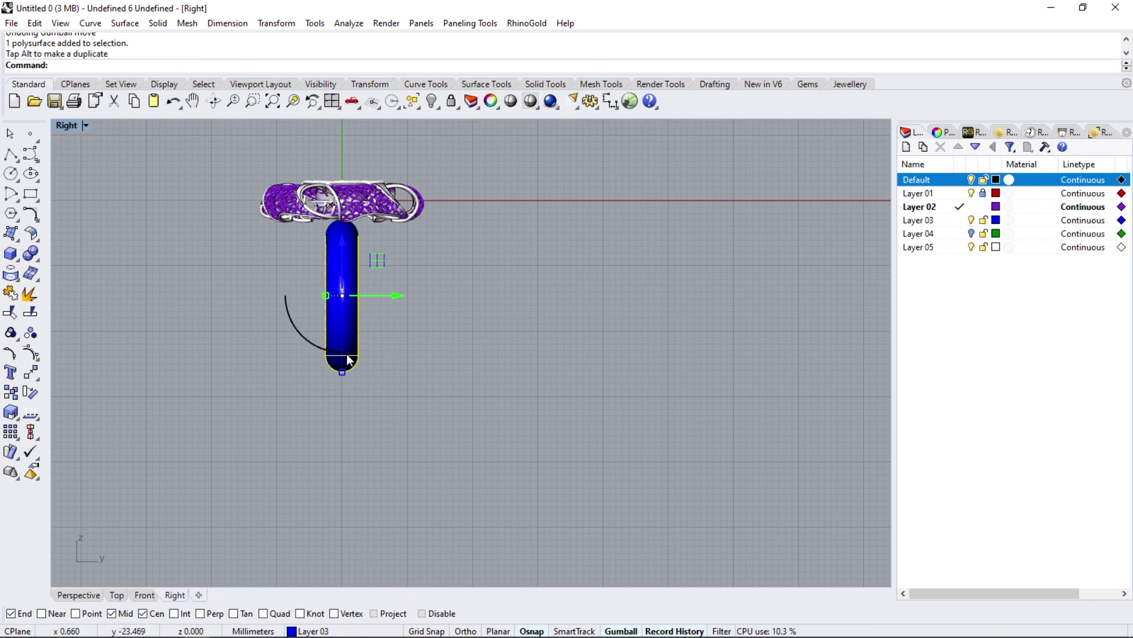
left_click_drag(318, 385, 319, 385)
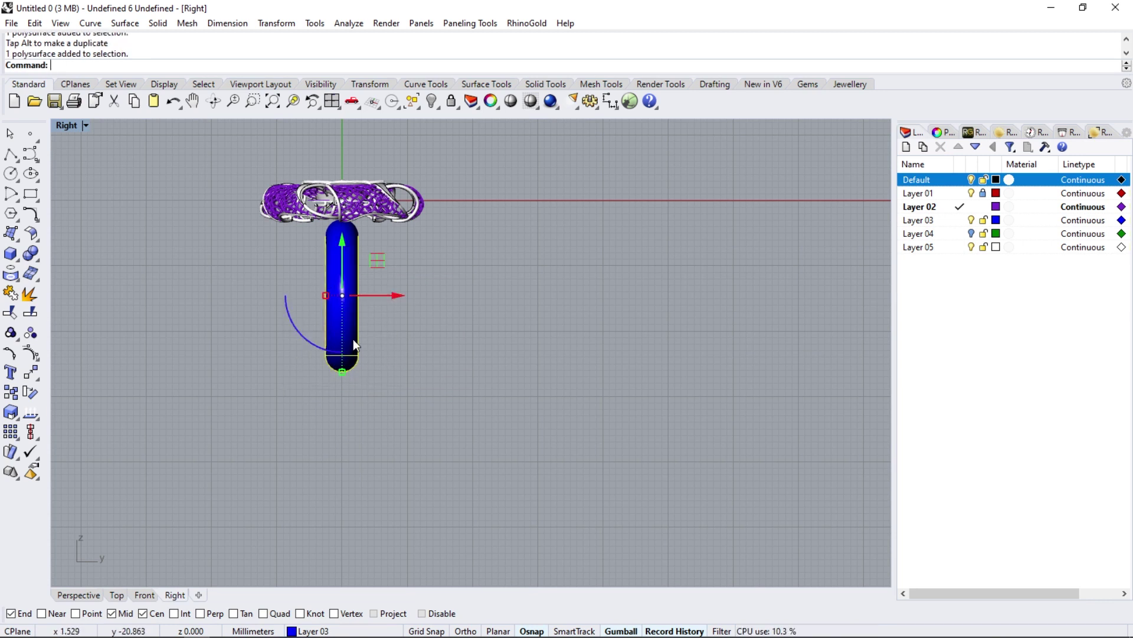
- Set up a world-aligned bounding-box cage on the blue shank with default point counts
left_click(36, 382)
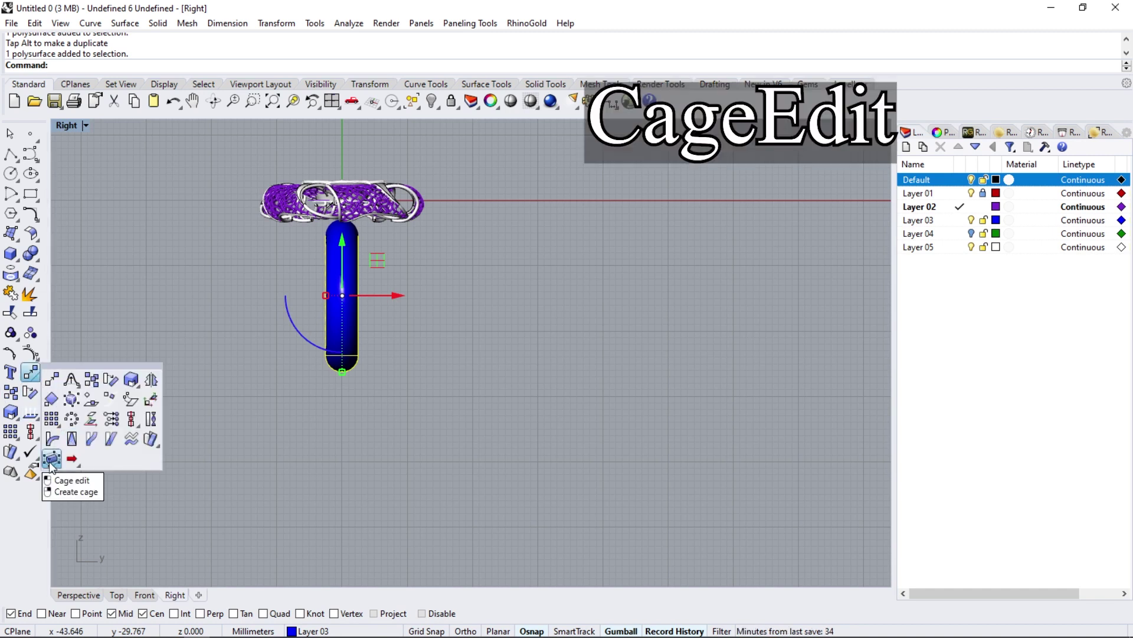
left_click(51, 459)
left_click(115, 65)
left_click(159, 65)
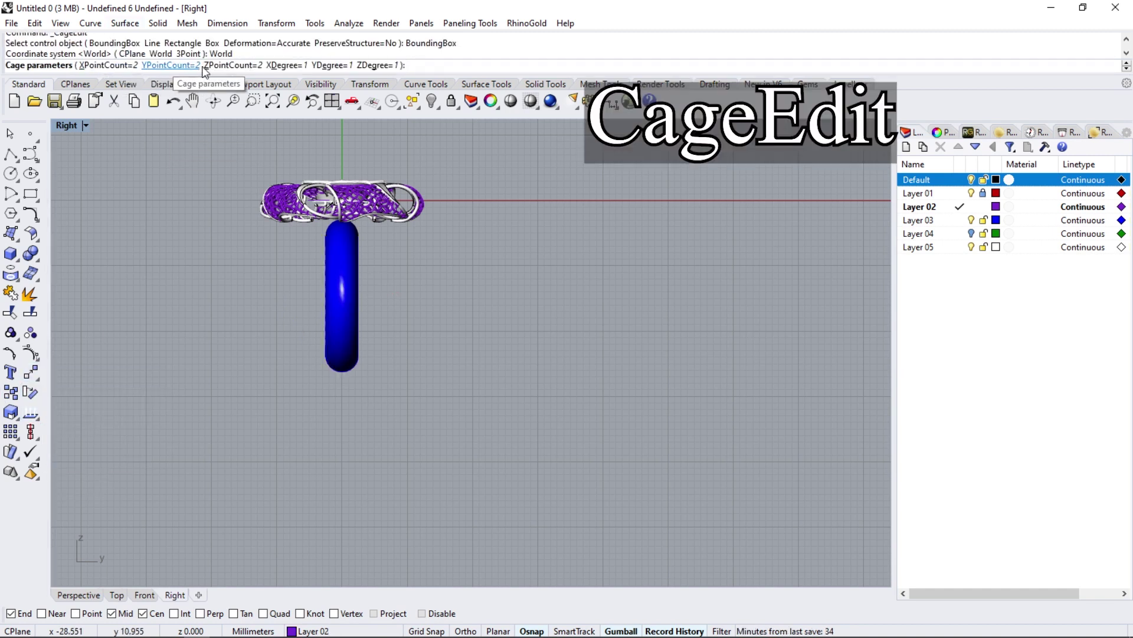
key("Return")
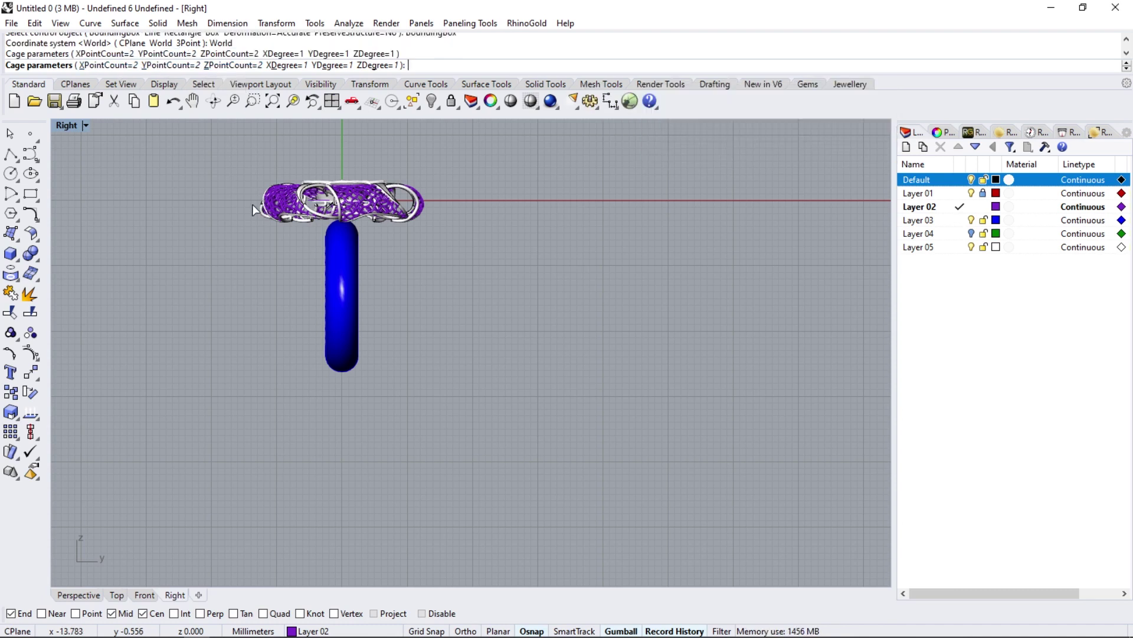
key("Return")
- Window-select the bottom cage points and scale them narrower to taper the shank
scroll(295, 401, "up", 2)
left_click_drag(285, 409, 416, 343)
scroll(357, 358, "up", 2)
mouse_move(314, 367)
left_mouse_down()
mouse_move(342, 369)
mouse_move(327, 369)
mouse_move(343, 391)
mouse_move(354, 384)
left_mouse_up()
key("ctrl+z")
scroll(327, 368, "down", 3)
scroll(326, 379, "up", 2)
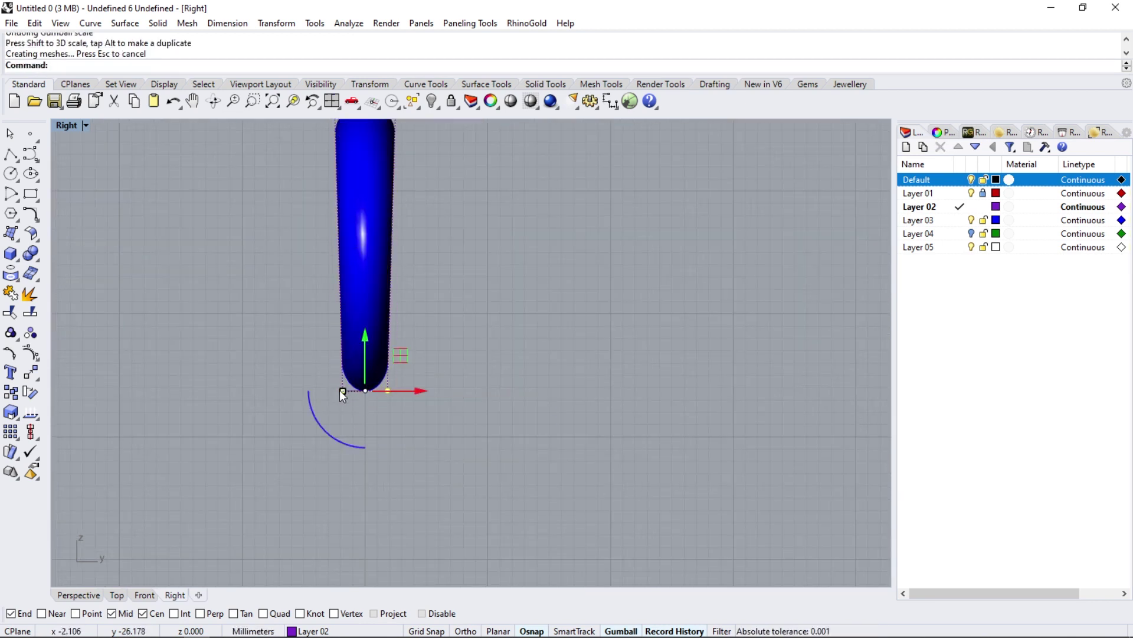
- In the right view, draw a corner-point plane across the top of the shank
left_click(174, 593)
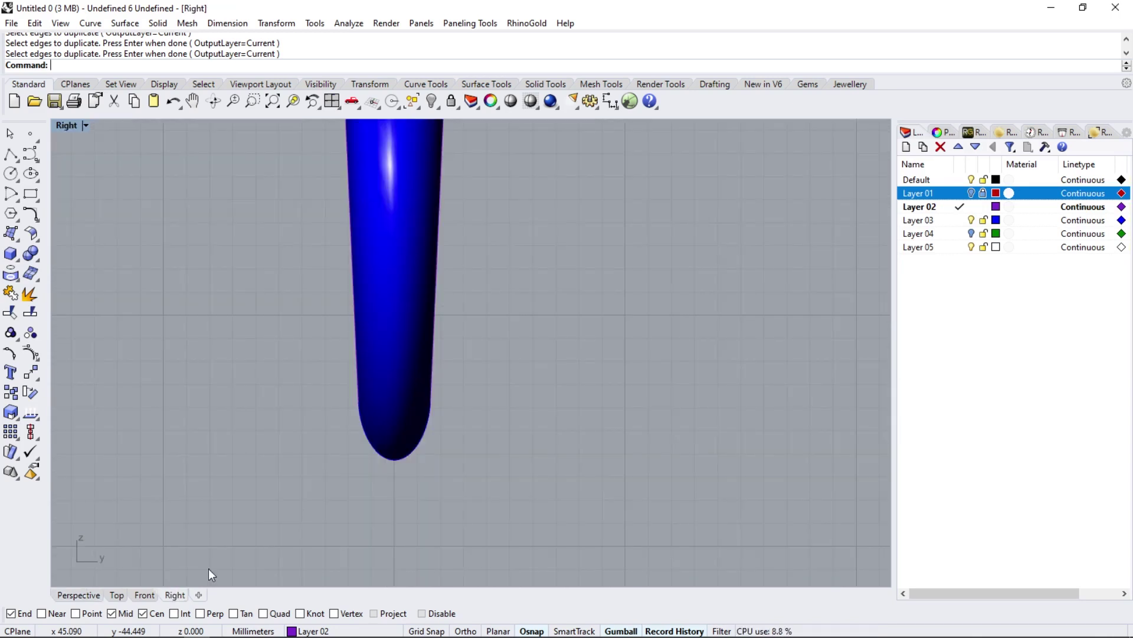
scroll(360, 476, "down", 3)
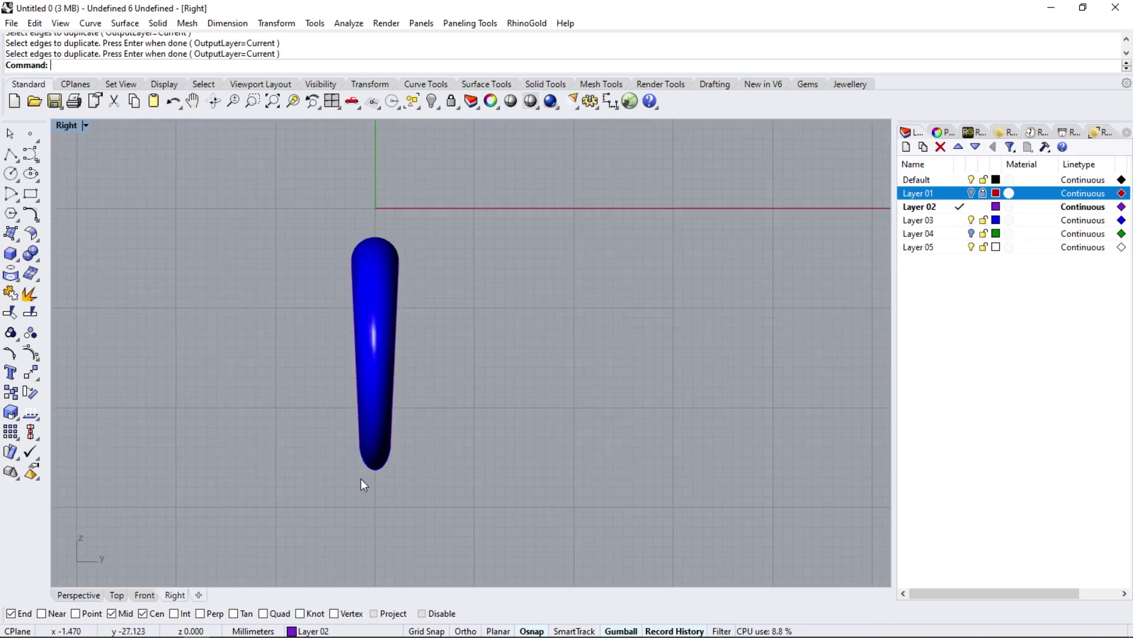
scroll(359, 288, "up", 3)
left_click(11, 233)
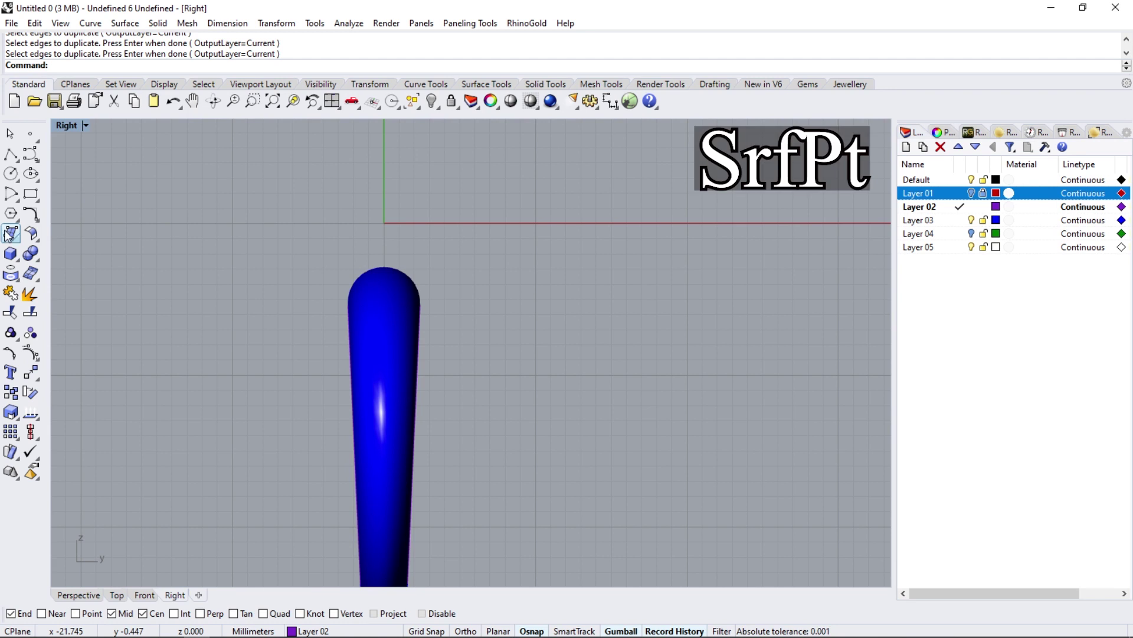
left_click(428, 224)
left_click(266, 237)
left_click(281, 374)
left_click(566, 324)
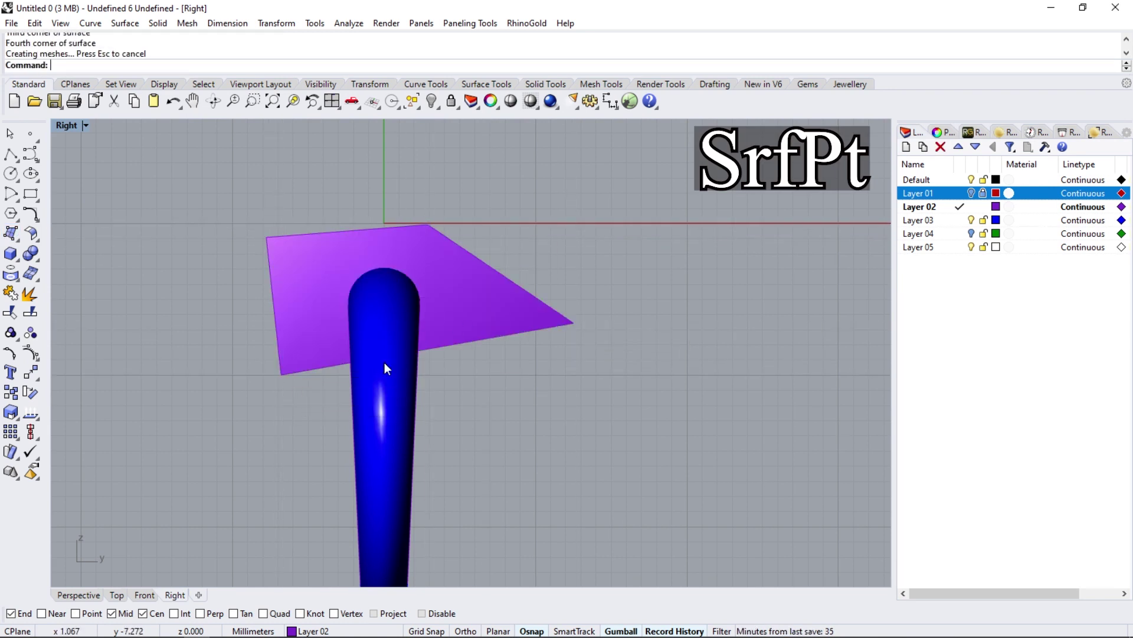
- Intersect the blue shank with the cutting plane to get its profile curves
left_click(77, 598)
left_click_drag(580, 237, 520, 271)
key("Escape")
left_click(480, 211)
left_click(419, 194)
left_click(21, 282)
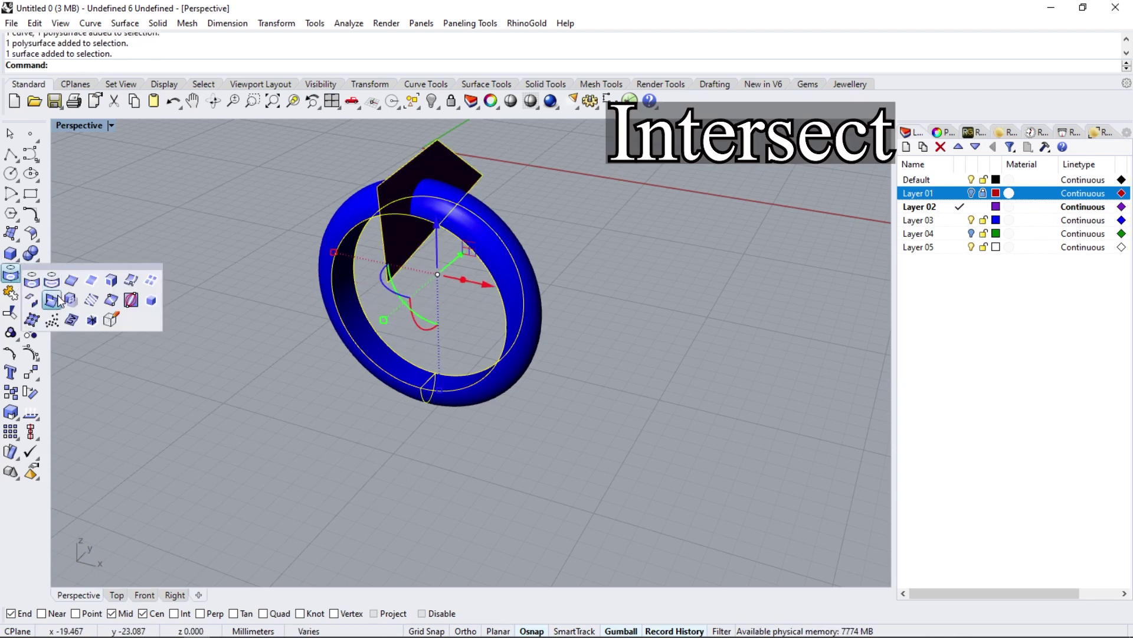
left_click(59, 295)
- Delete the cutting plane and the blue shank, leaving only the curves
left_click(456, 191)
key("Delete")
left_click(452, 222)
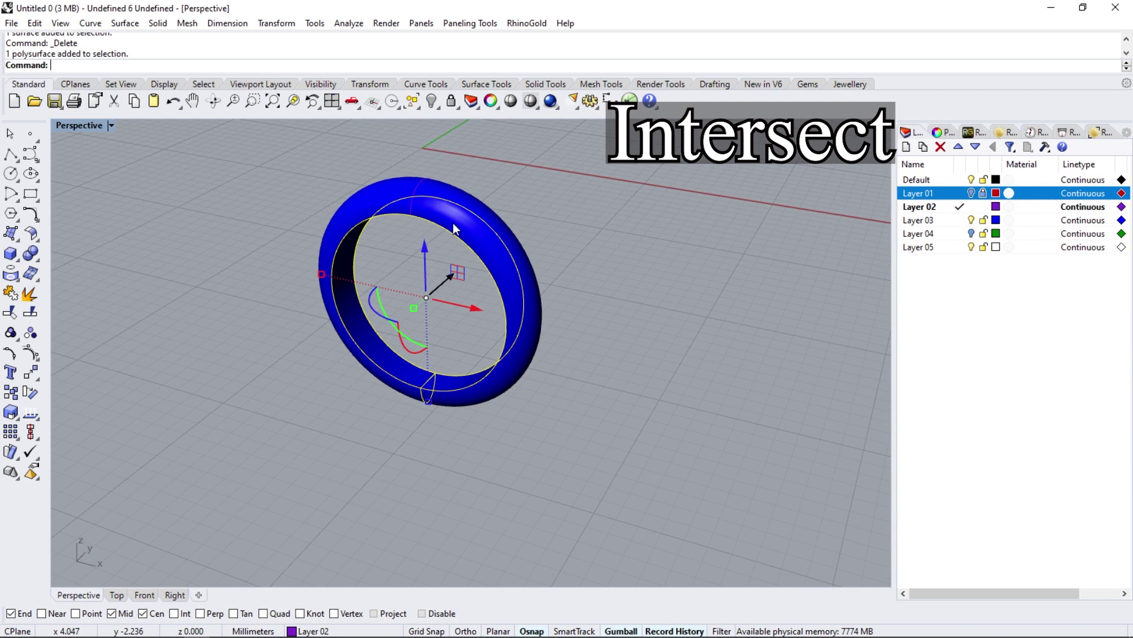
key("Delete")
right_click_drag(501, 279, 460, 248)
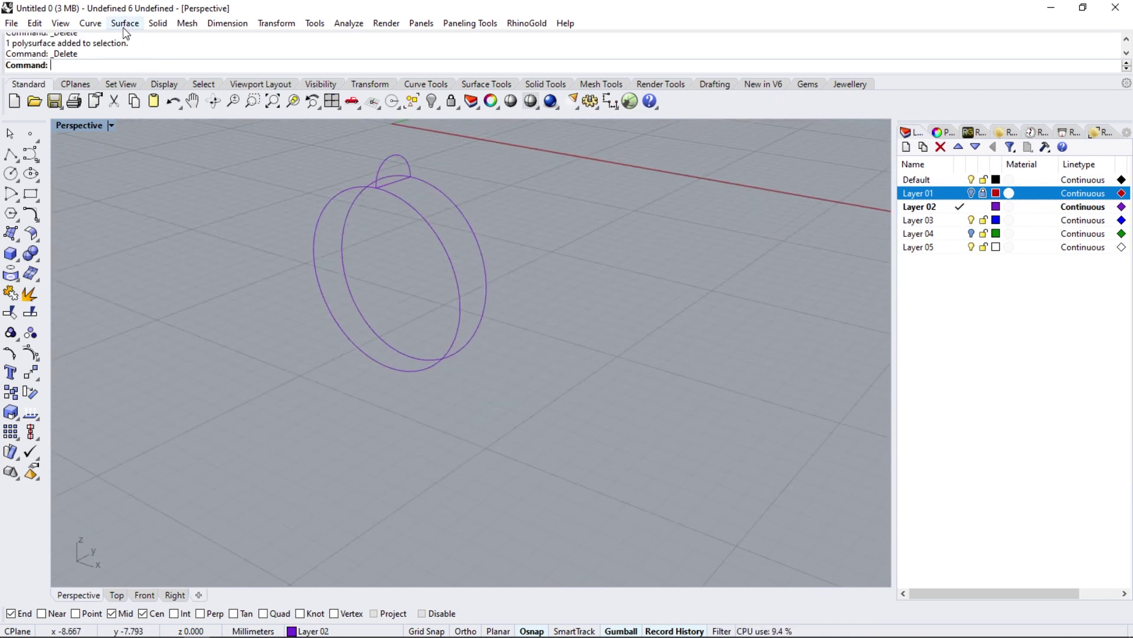
- Sweep2 the profile along the two ellipse rails to build the domed band
left_click(125, 23)
left_click(177, 84)
left_click(392, 186)
left_click(423, 196)
left_click(402, 167)
key("Return")
key("Return")
key("Return")
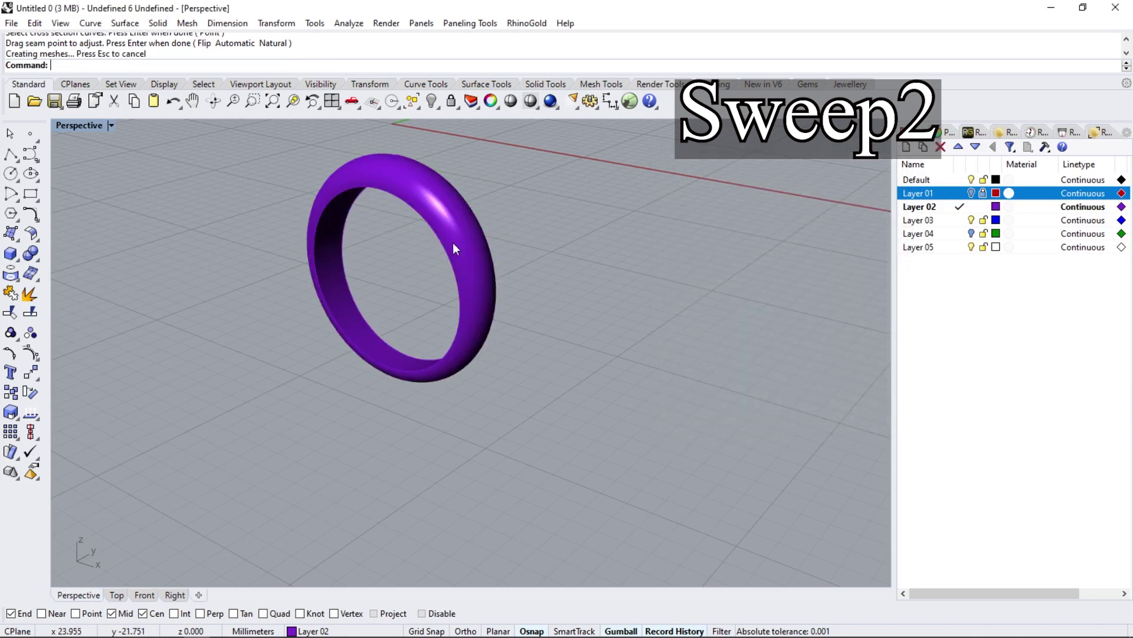
- Move the new domed band onto the Default layer
right_click_drag(455, 248, 342, 265)
left_click(343, 264)
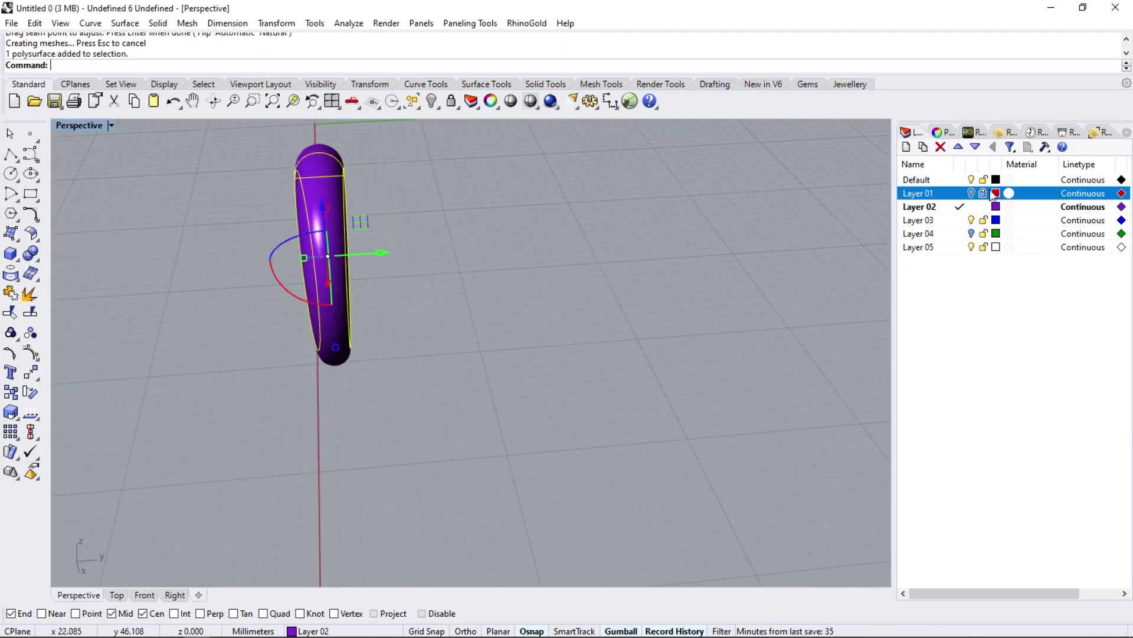
right_click(947, 182)
left_click(927, 429)
mouse_move(535, 243)
right_mouse_down()
mouse_move(579, 187)
mouse_move(596, 192)
right_mouse_up()
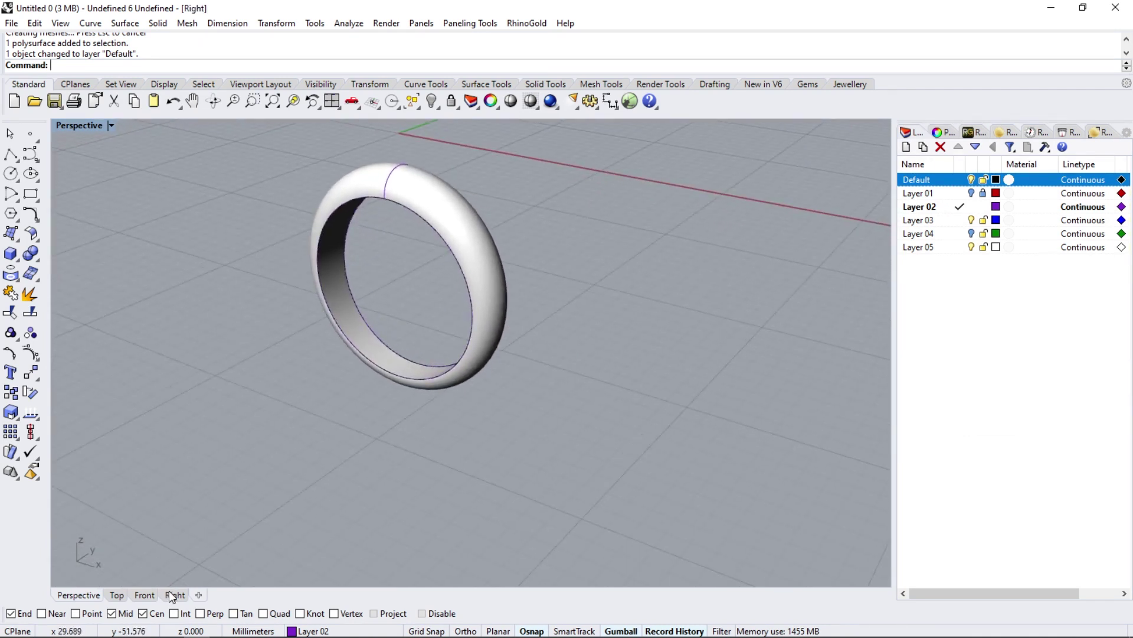
- Pipe one inner edge of the band into a round rim, with Default as current layer
left_click(61, 303)
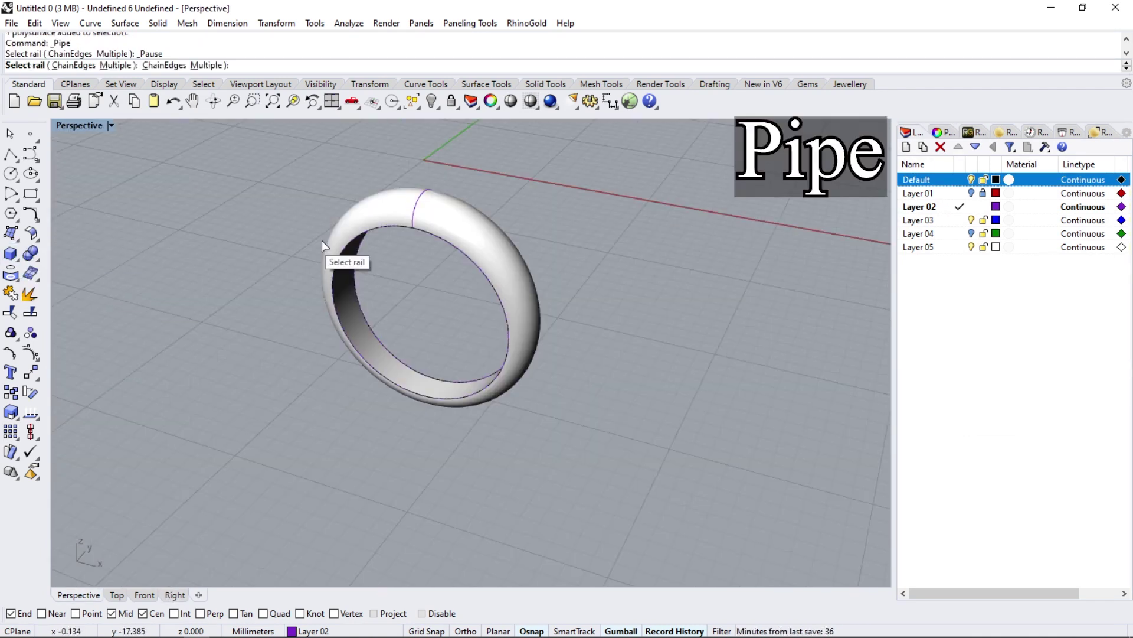
left_click(422, 229)
key("Return")
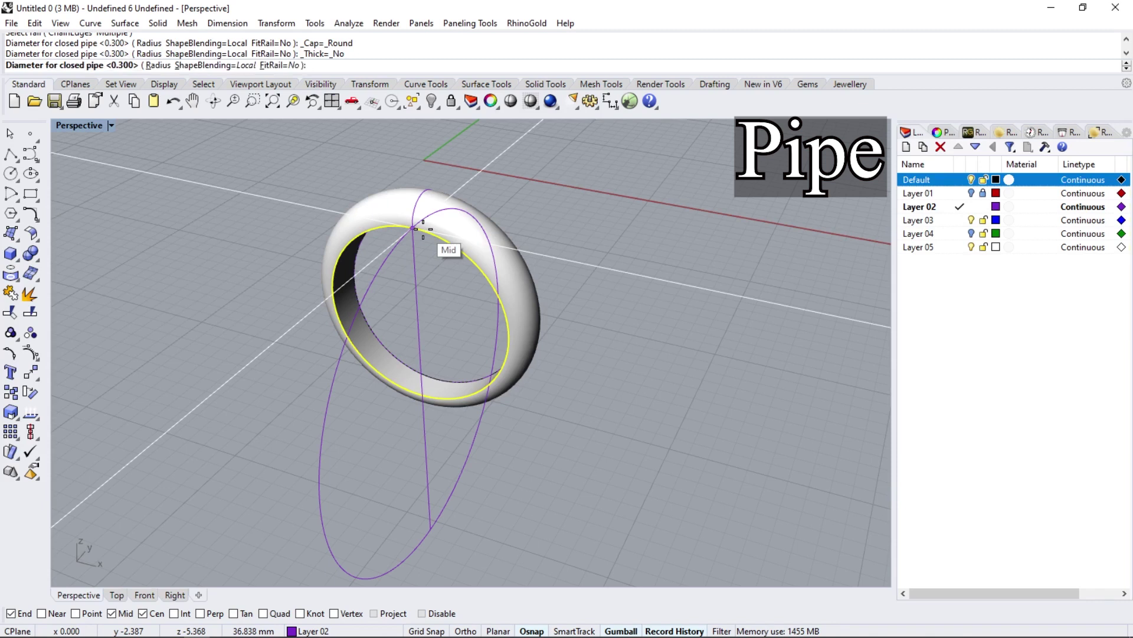
left_click(957, 180)
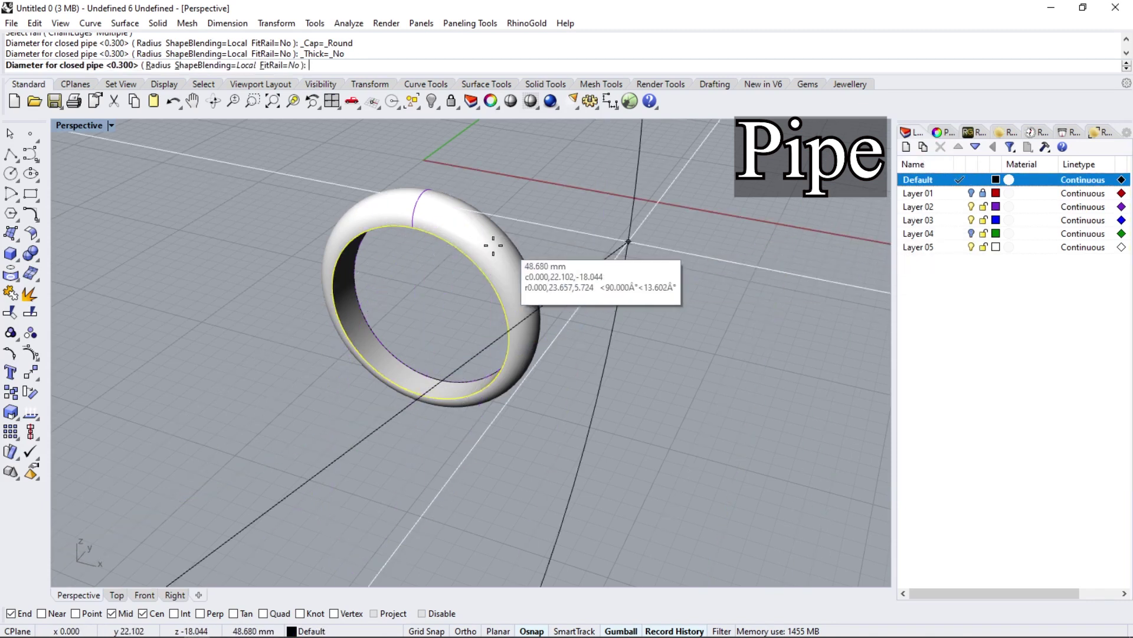
type(".5")
key("Return")
key("Return")
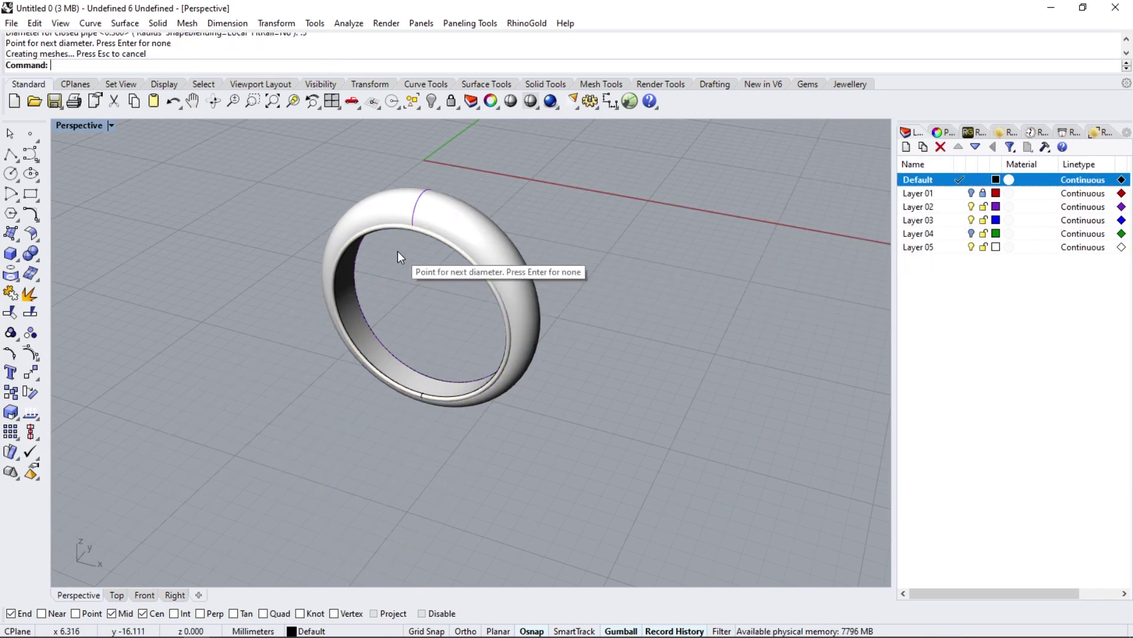
right_click_drag(427, 201, 344, 155)
- Repeat Pipe along the other inner edge of the band
key("Return")
left_click(331, 162)
key("Return")
key("Return")
key("Return")
key("Return")
mouse_move(331, 161)
right_mouse_down()
mouse_move(241, 258)
mouse_move(487, 261)
mouse_move(688, 360)
mouse_move(543, 275)
right_mouse_up()
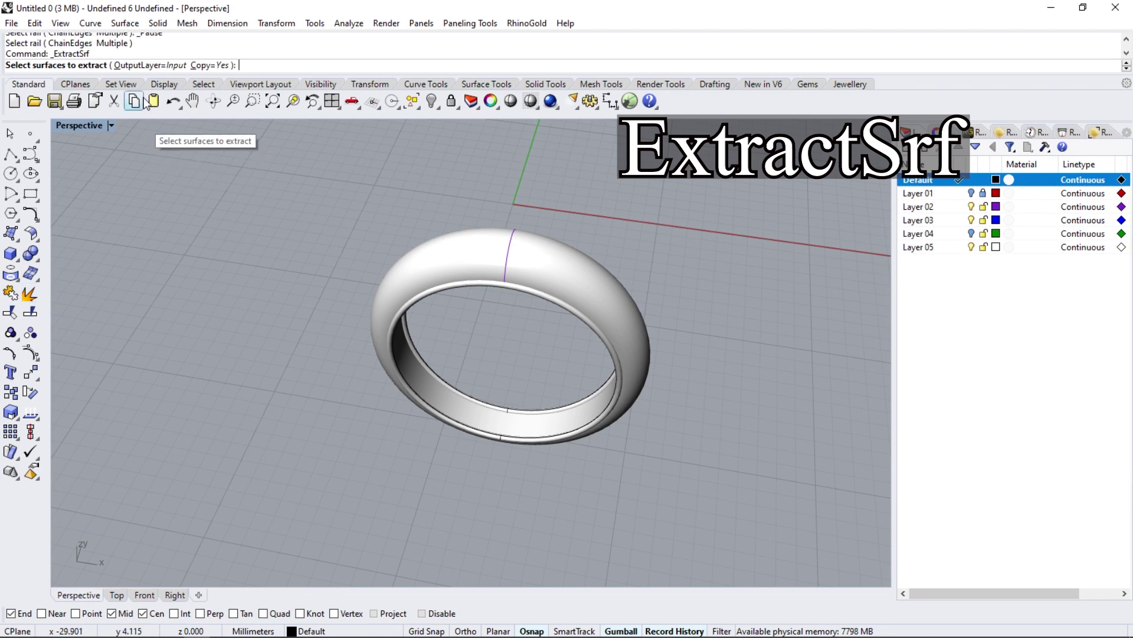
- Extract the band's surface without a copy and flatten it into UV curves beside the ring
left_click(217, 67)
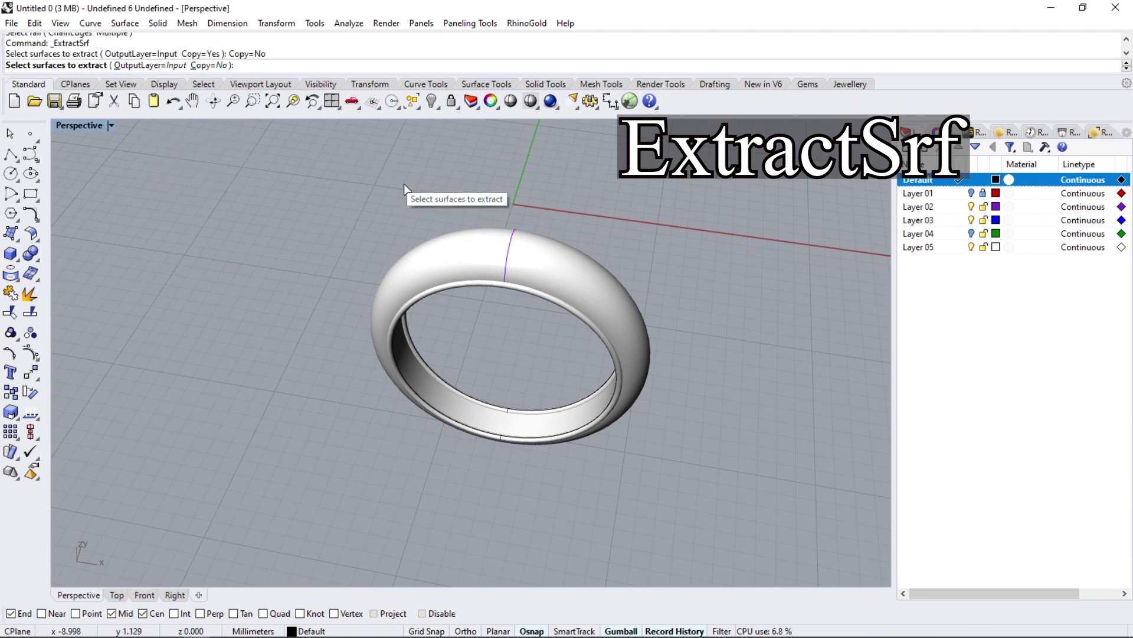
key("Escape")
left_click(530, 266)
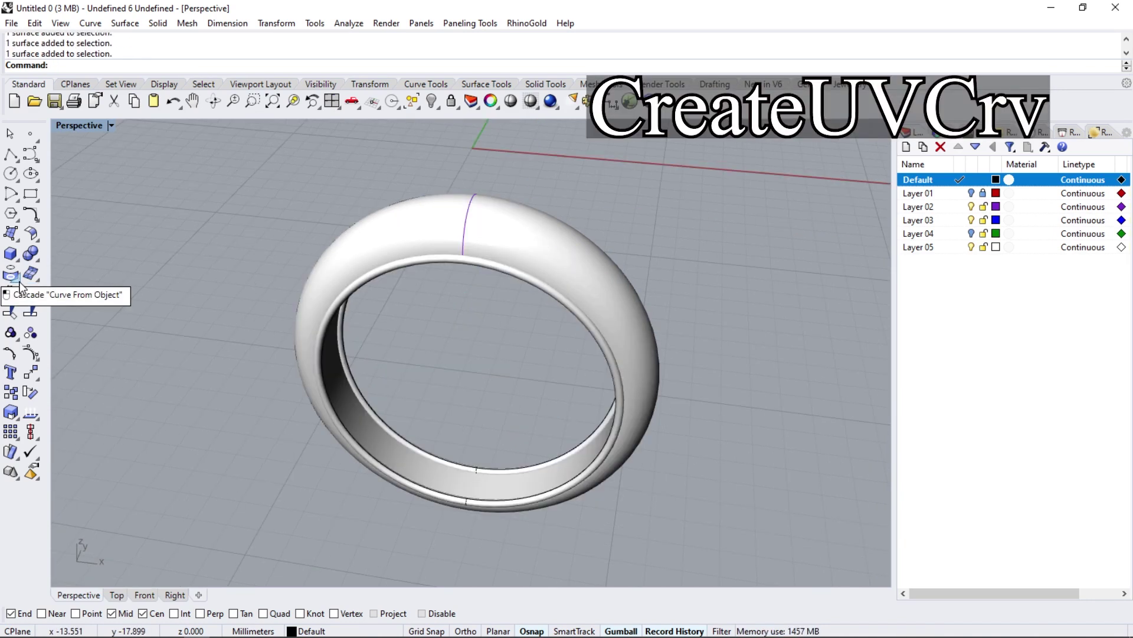
left_click(72, 320)
left_click(450, 237)
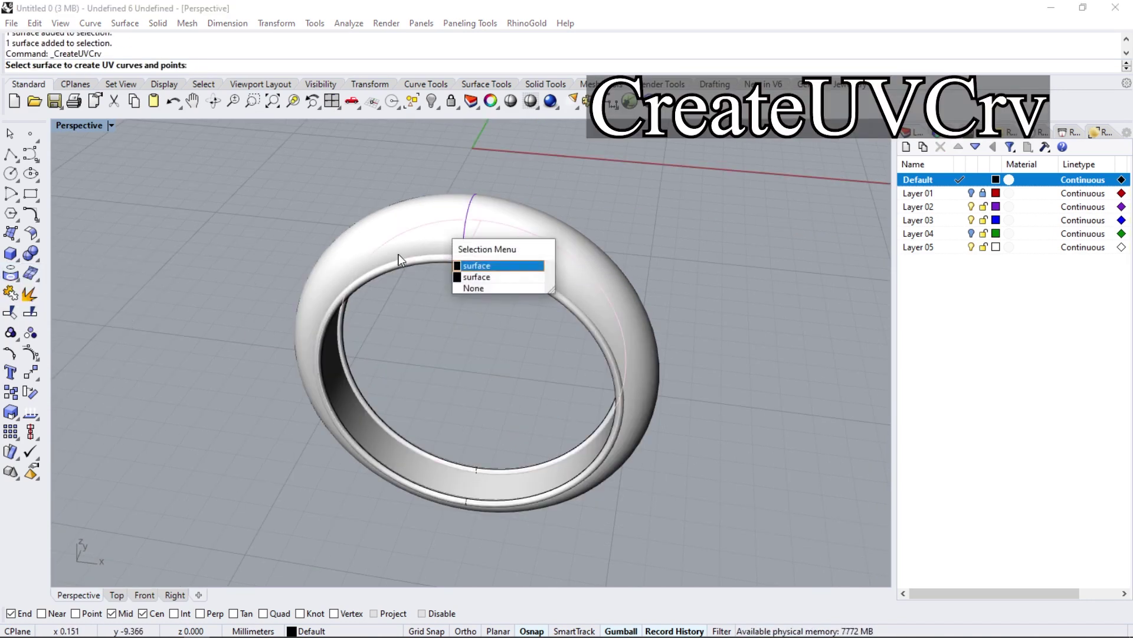
key("Return")
key("Return")
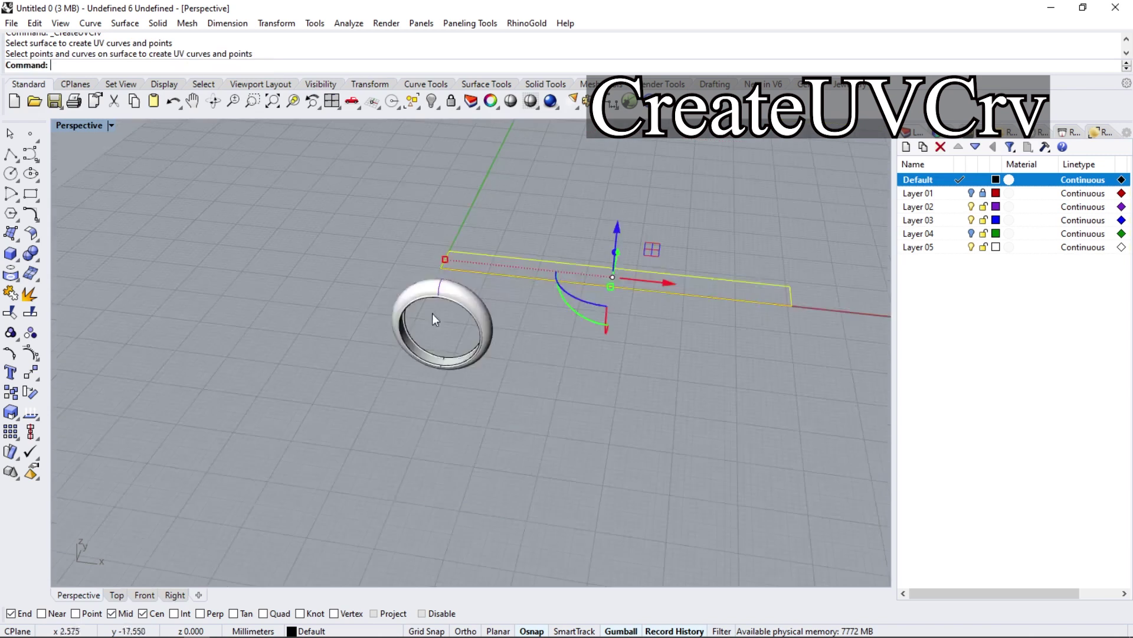
left_click_drag(756, 317, 492, 276)
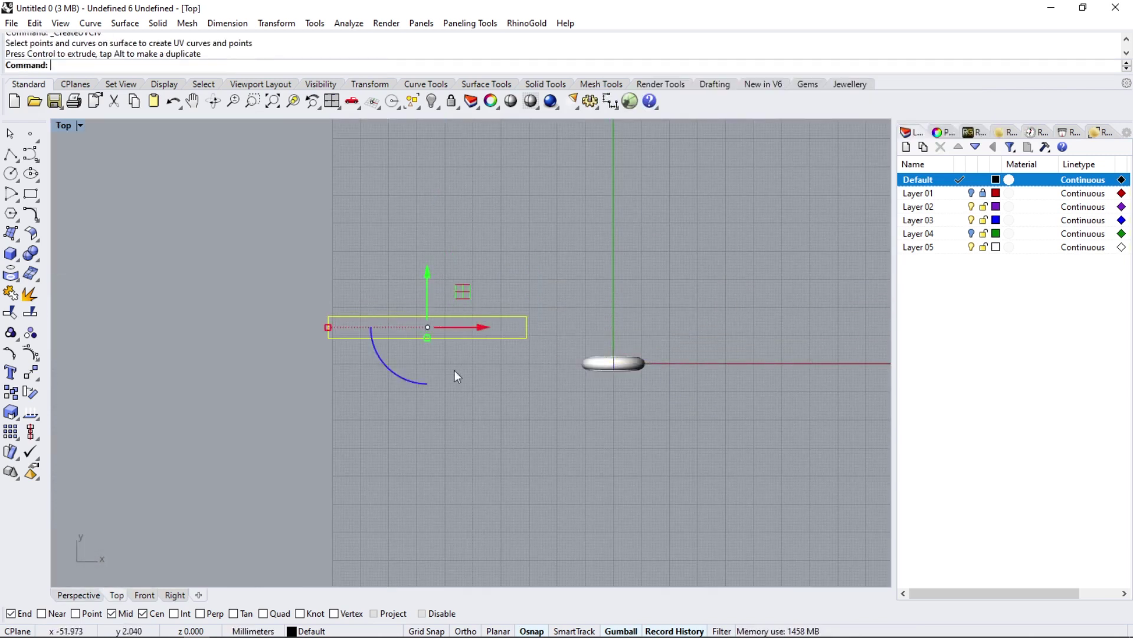
- Fill the flat rectangle outline with a planar surface
left_click(428, 338)
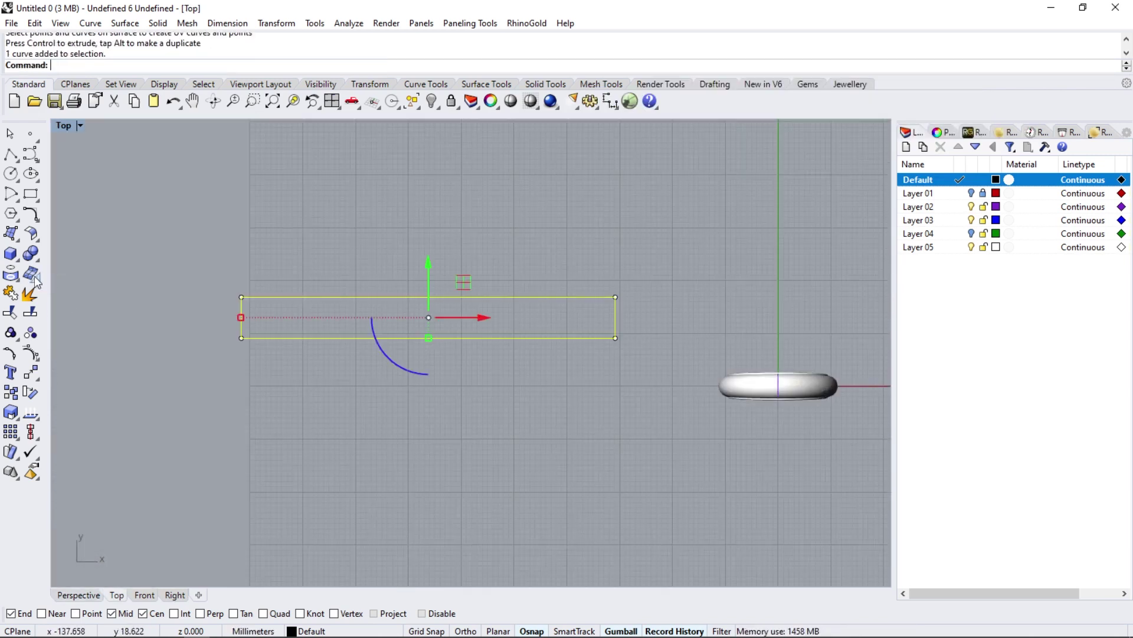
left_click(15, 238)
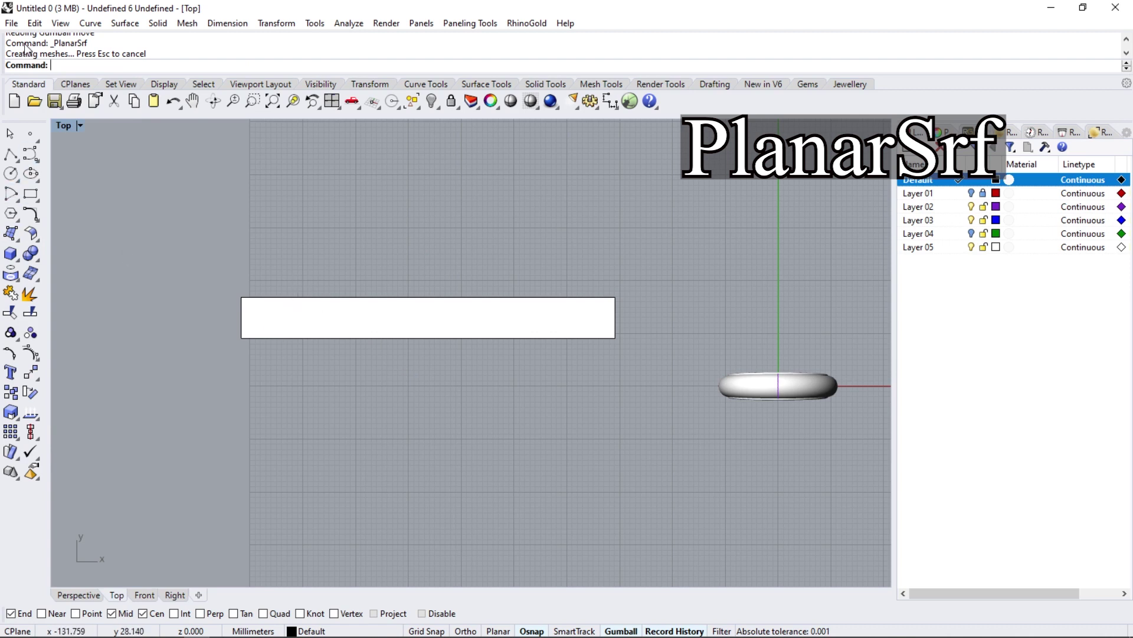
left_click(11, 23)
- Import pattern.3dm and move the lattice curves down onto the rectangle
left_click(35, 218)
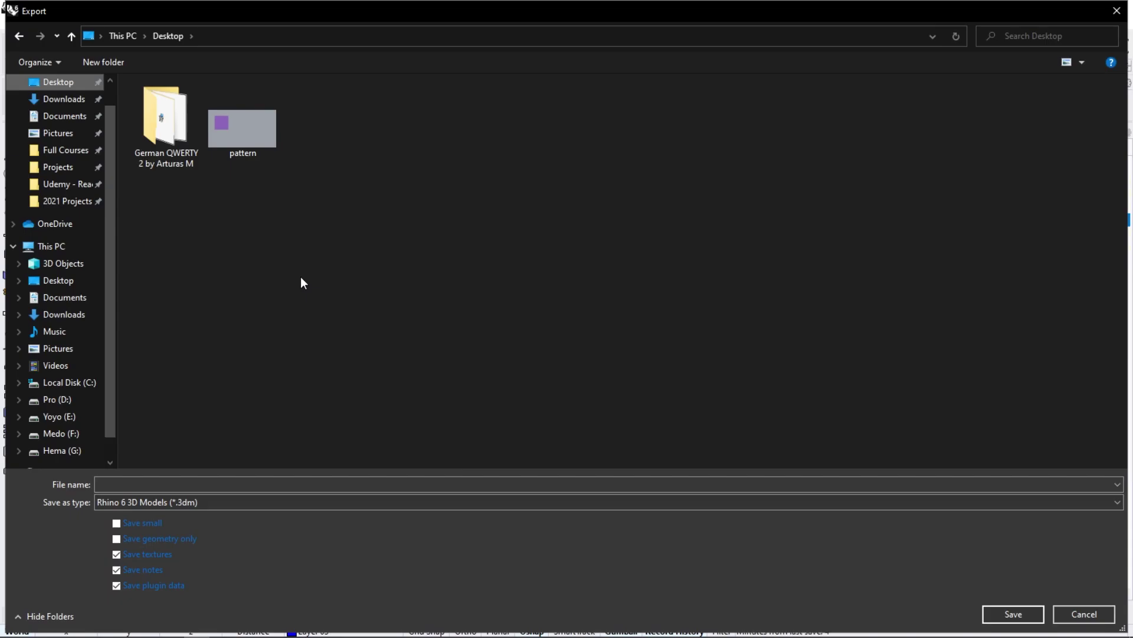
double_click(249, 154)
left_click(558, 170)
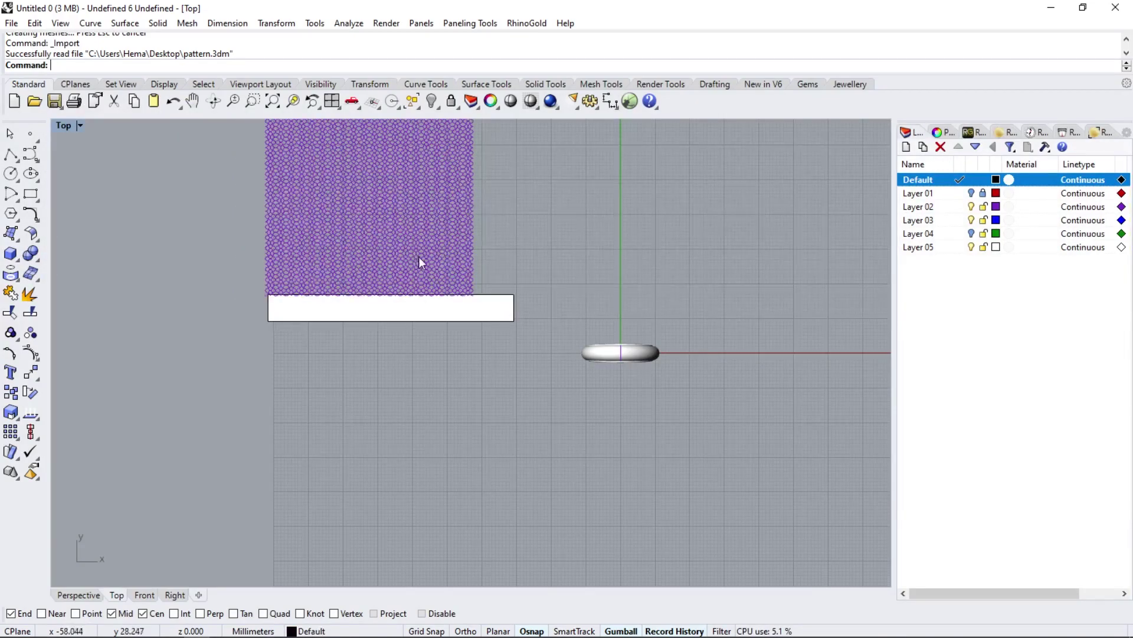
scroll(419, 256, "up", 5)
left_click(399, 296)
scroll(357, 326, "down", 2)
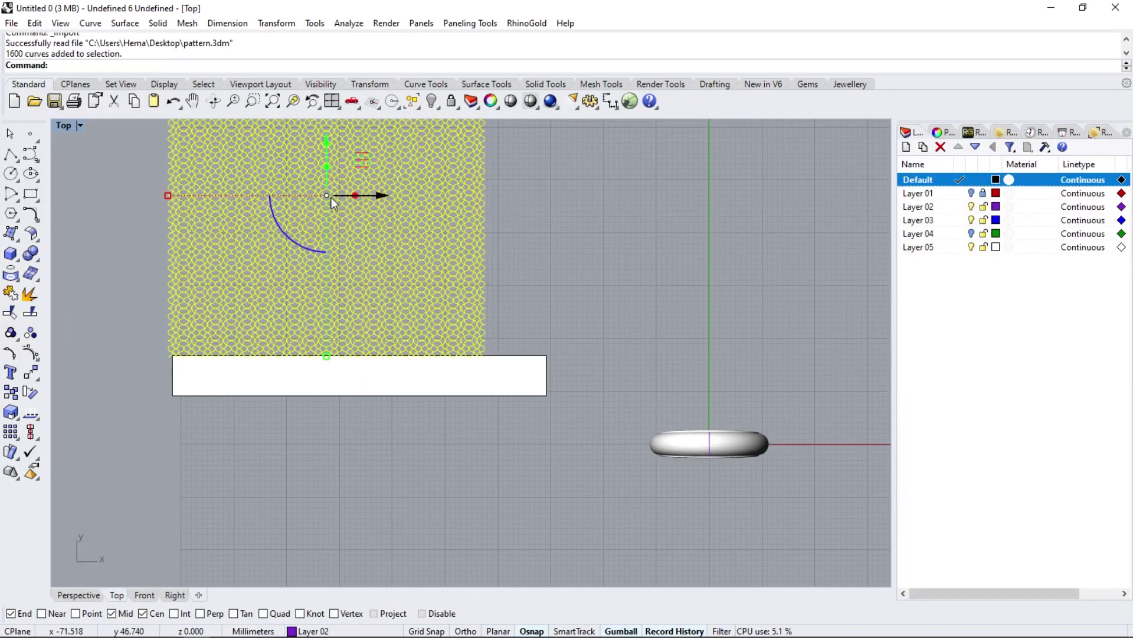
left_click_drag(362, 164, 366, 271)
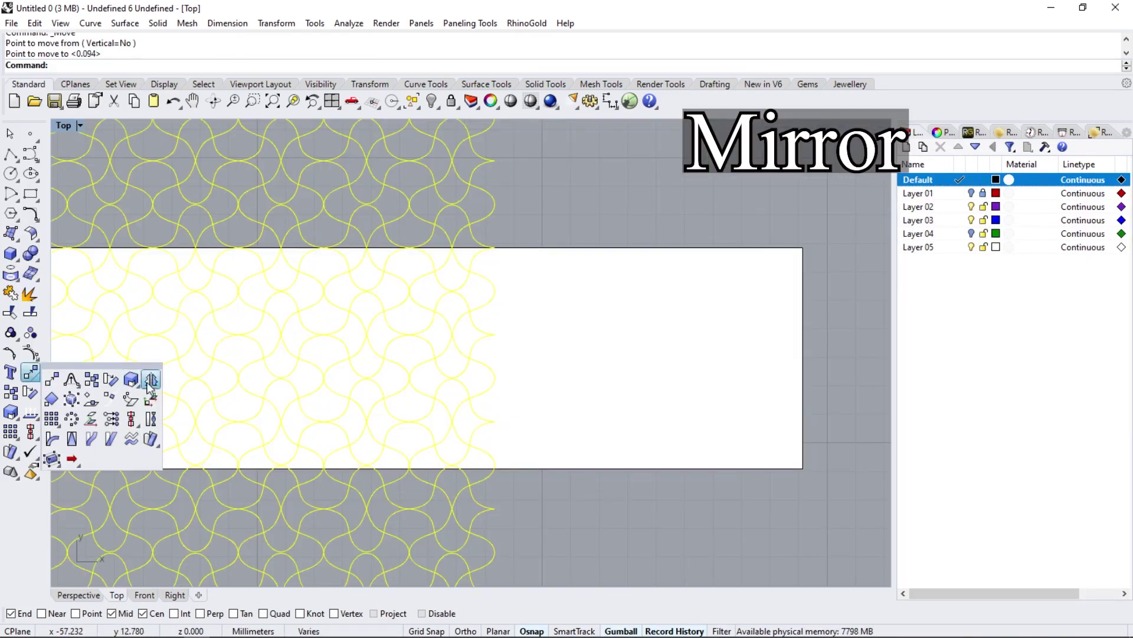
- Mirror a copy of the lattice across its edge, with midpoint and center snaps off, then select all curves
left_click(150, 381)
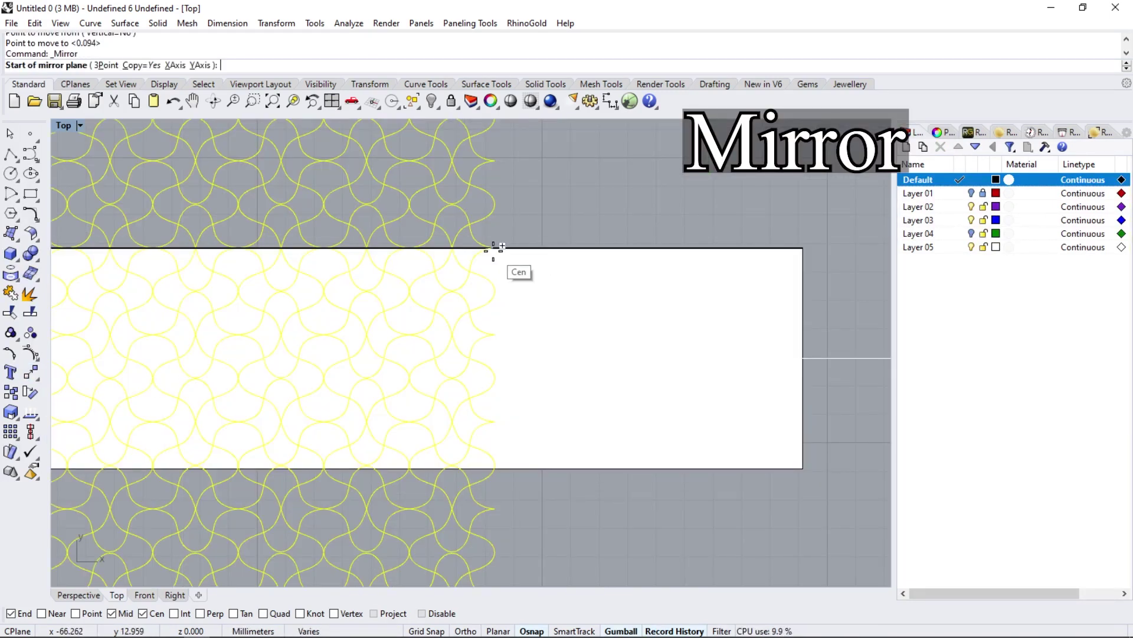
left_click(111, 612)
left_click(142, 613)
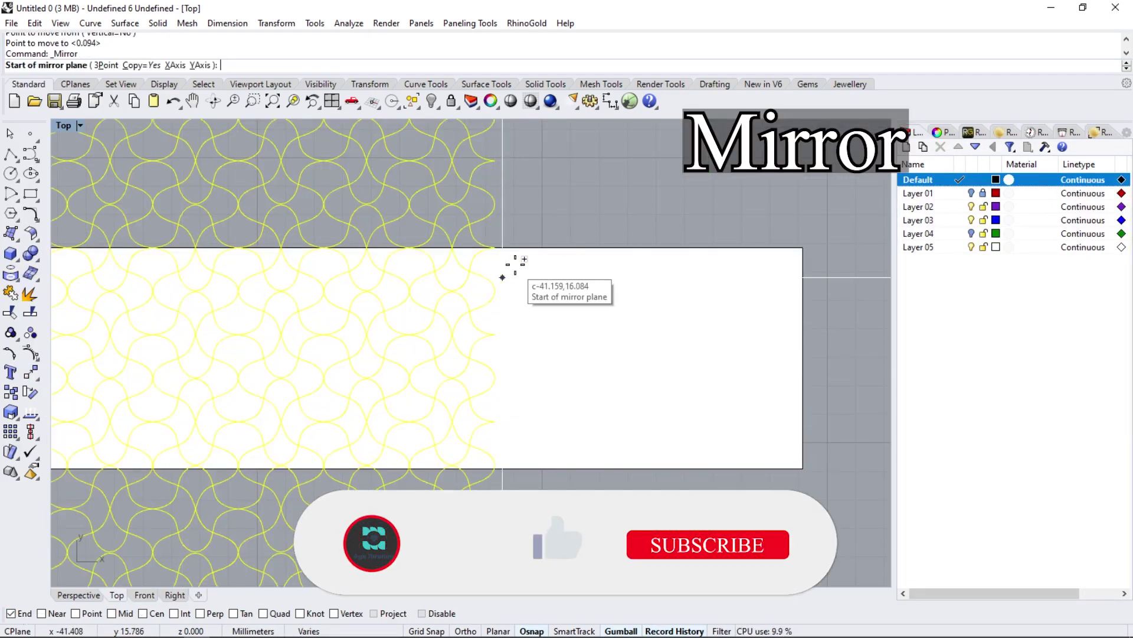
left_click(494, 247)
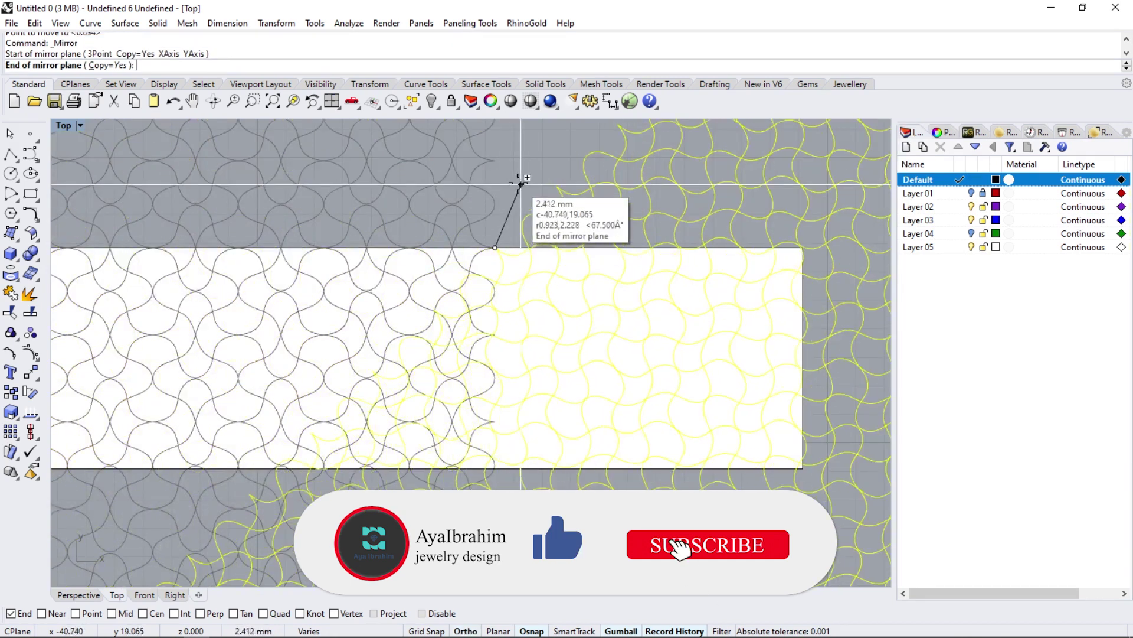
left_click(495, 160)
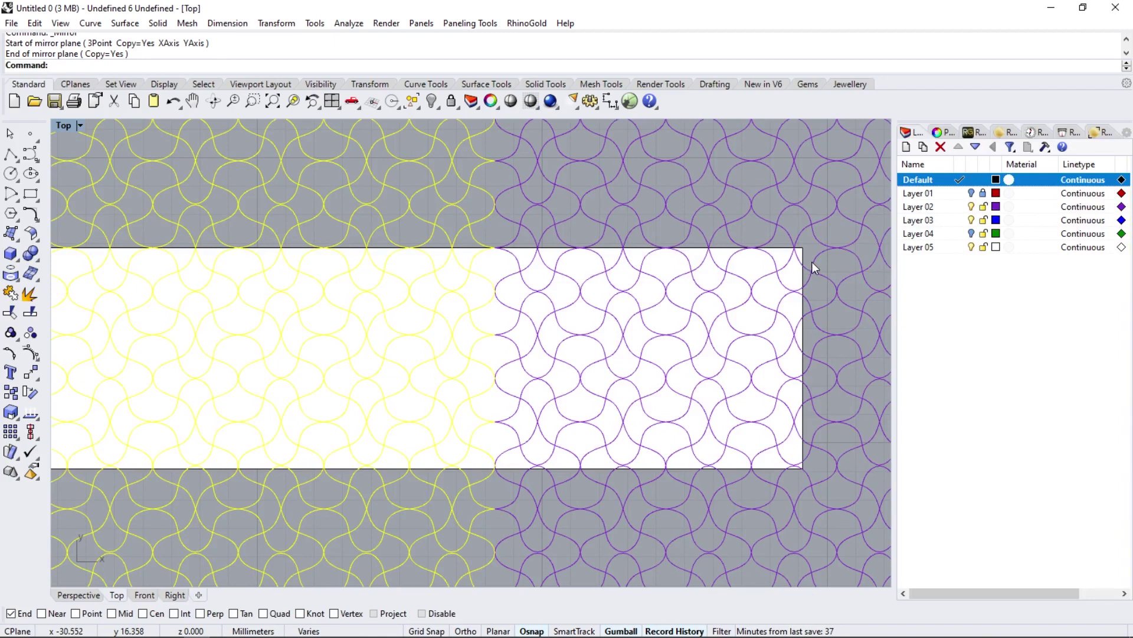
key("ctrl+a")
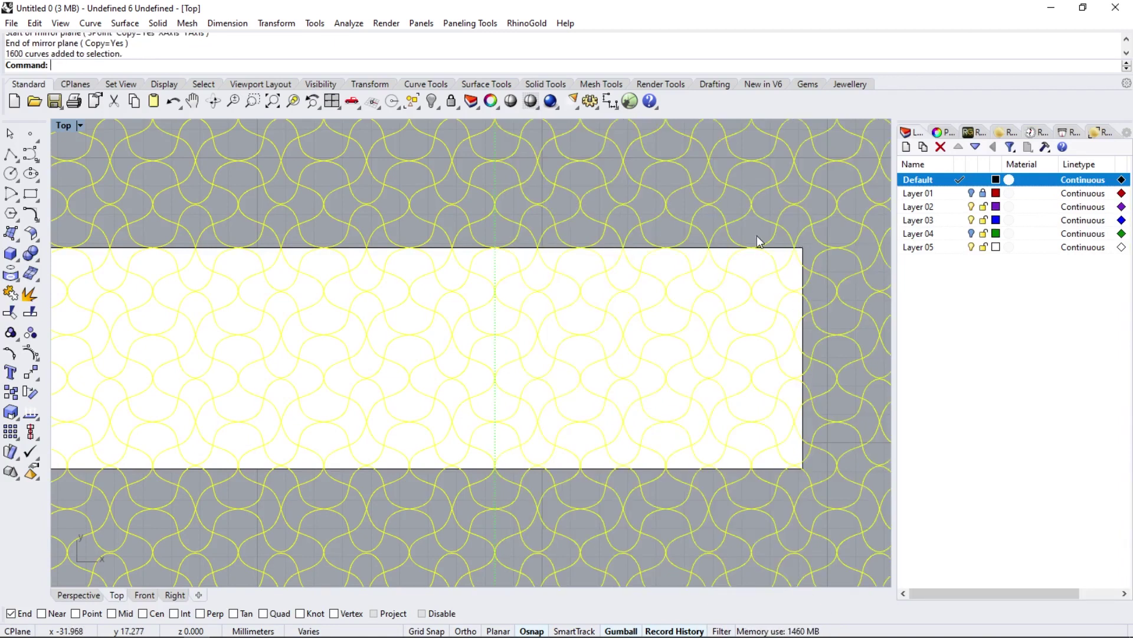
scroll(797, 259, "up", 3)
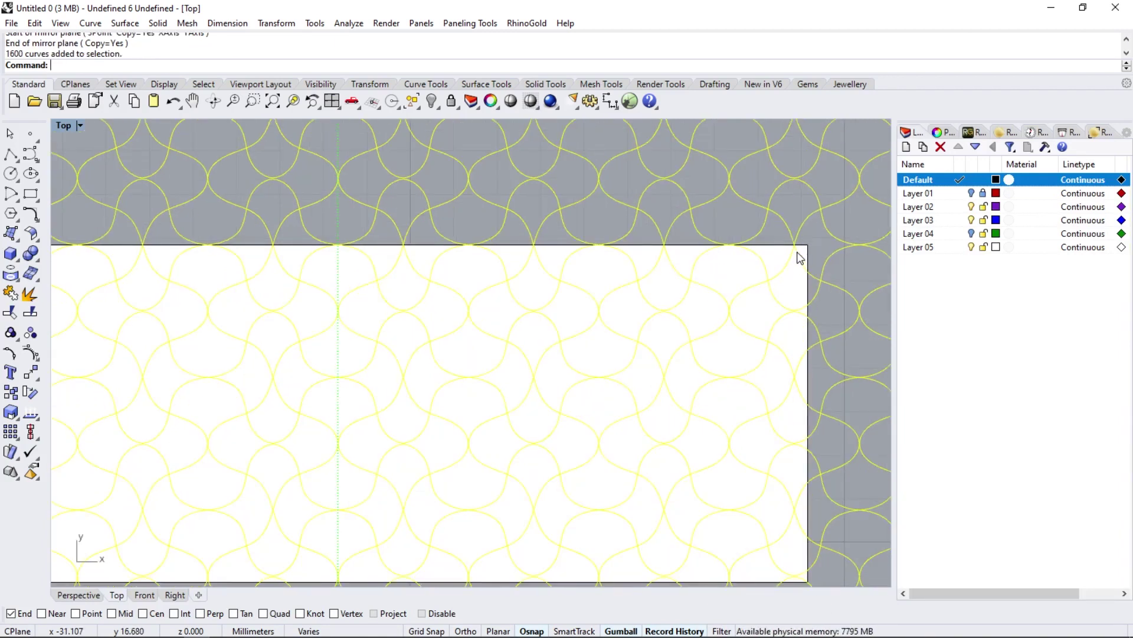
scroll(750, 265, "down", 3)
scroll(494, 305, "up", 2)
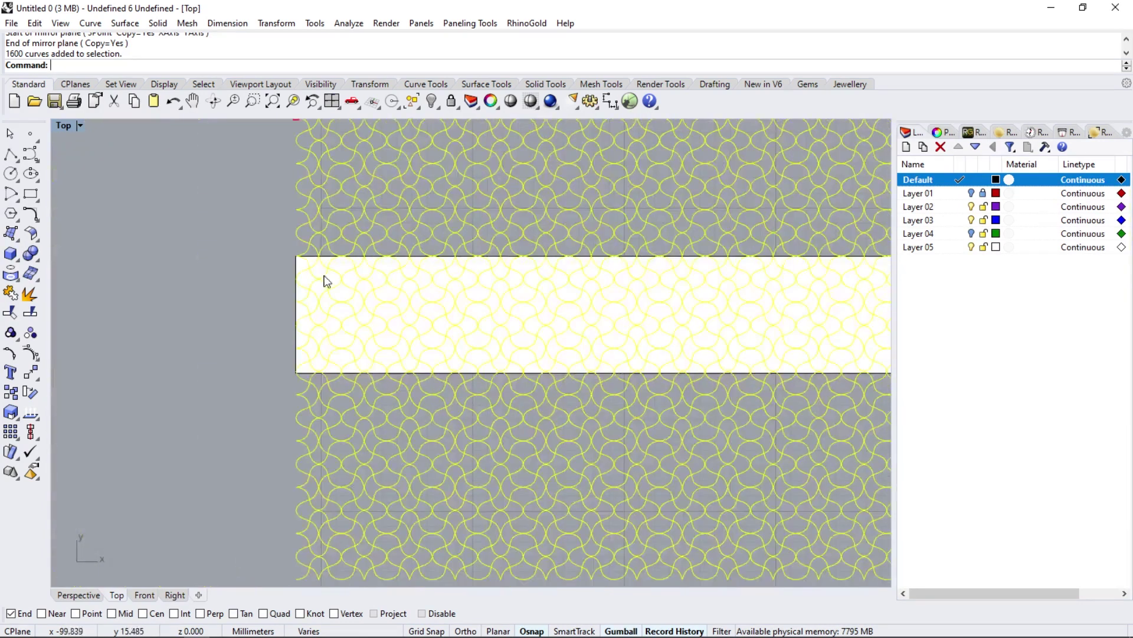
scroll(324, 281, "up", 2)
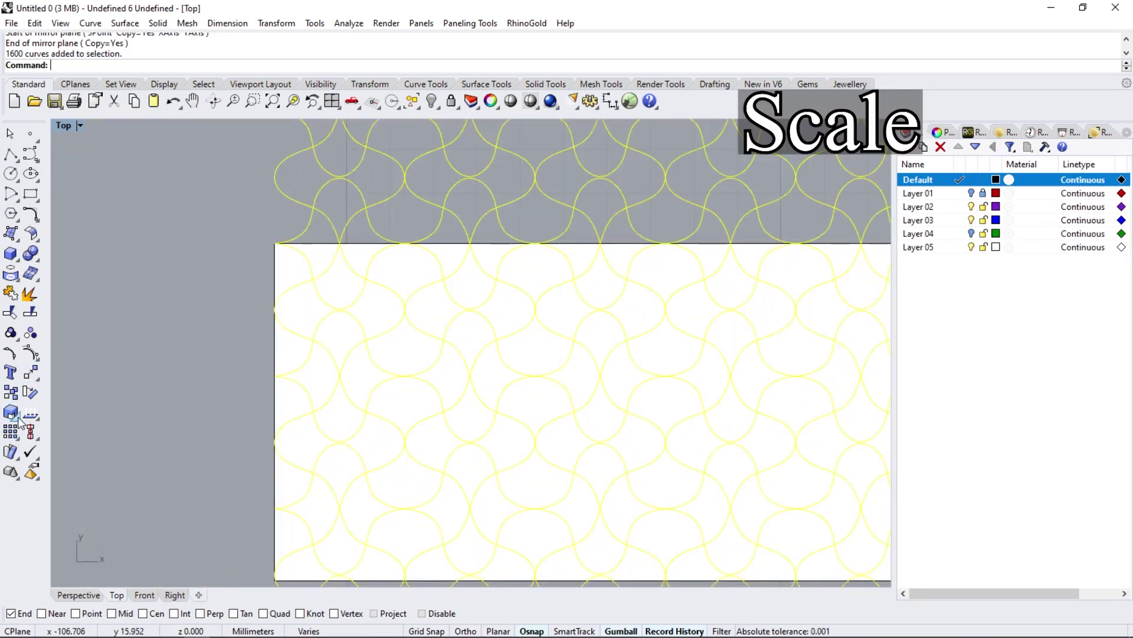
- Scale1D the lattice from the rectangle's left corner so its right end meets the rectangle's right corner
left_click(18, 416)
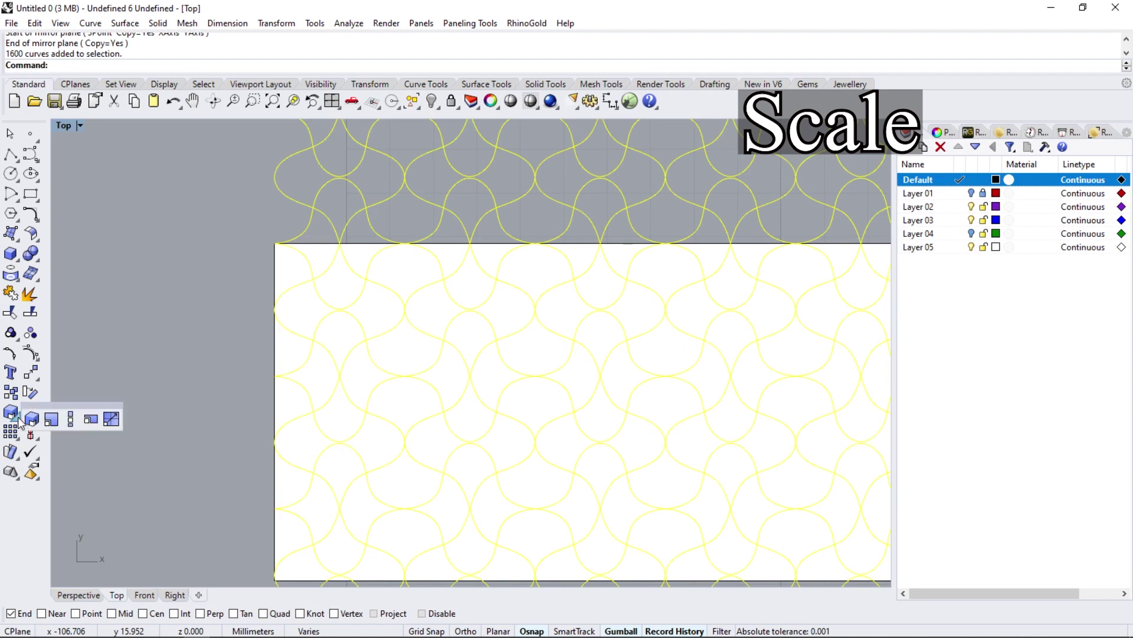
left_click(73, 420)
left_click(275, 243)
scroll(274, 244, "down", 3)
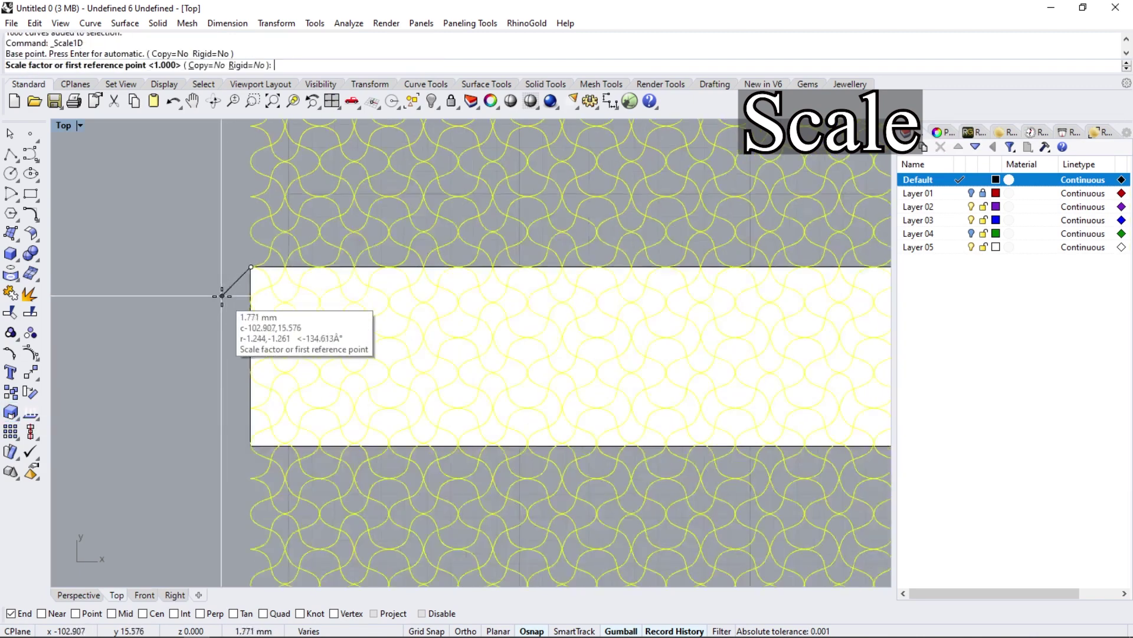
scroll(470, 303, "down", 2)
scroll(645, 303, "down", 2)
scroll(771, 329, "up", 4)
scroll(505, 286, "up", 3)
scroll(625, 248, "up", 2)
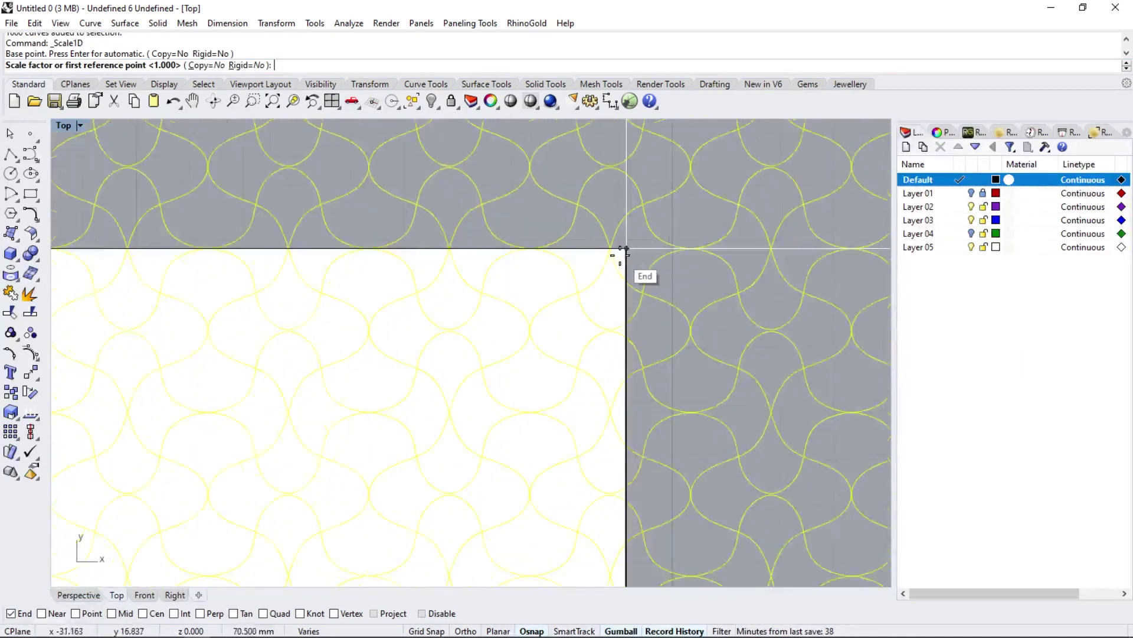
left_click(690, 249)
left_click(627, 248)
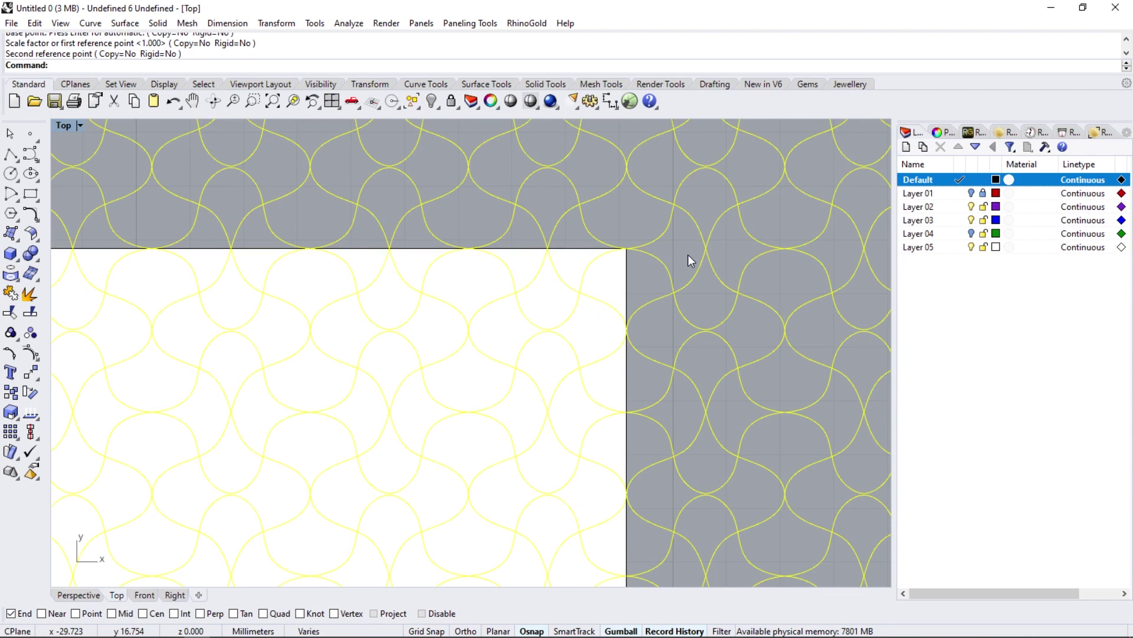
scroll(614, 254, "down", 2)
scroll(614, 254, "down", 2)
- Project the lattice curves onto the rectangle surface and group them
left_click(10, 273)
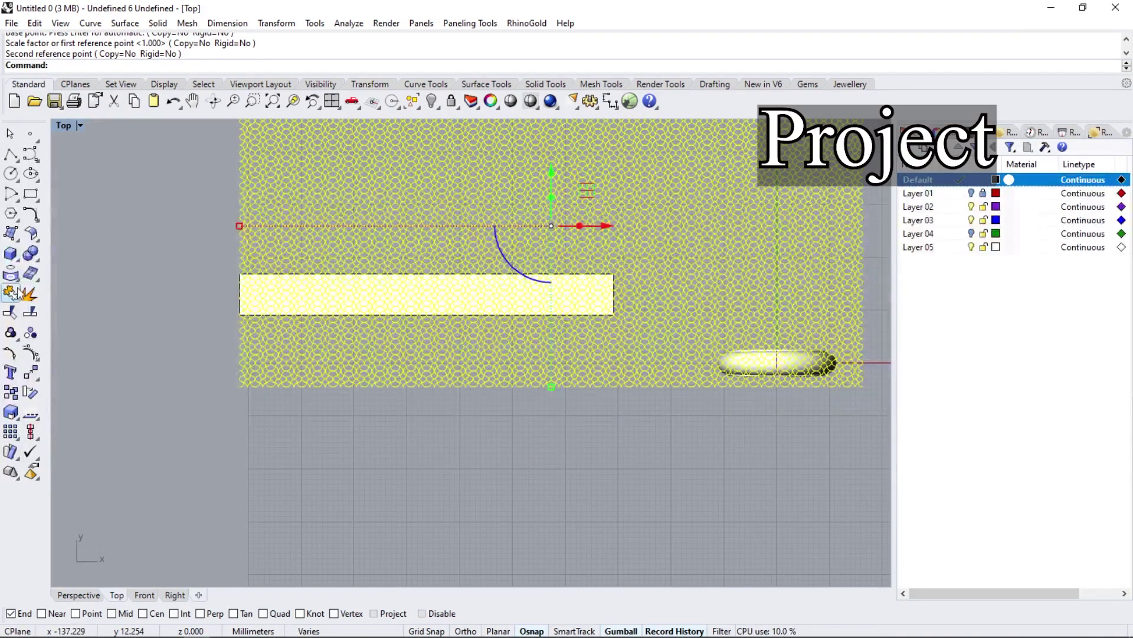
left_click(319, 295)
key("Return")
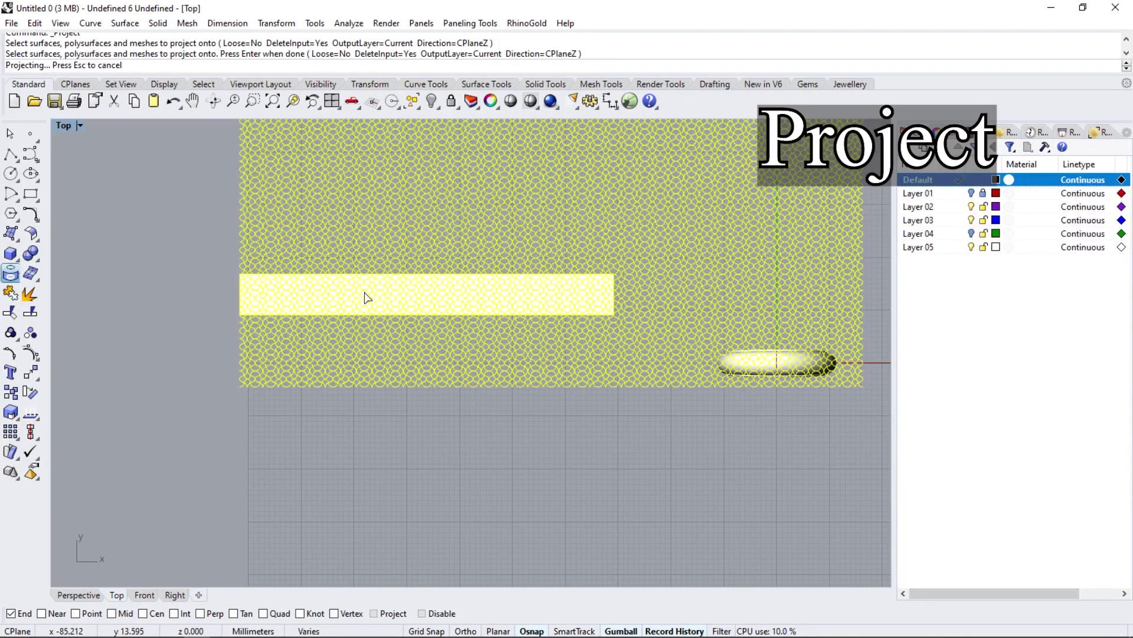
left_click(11, 333)
left_click(192, 367)
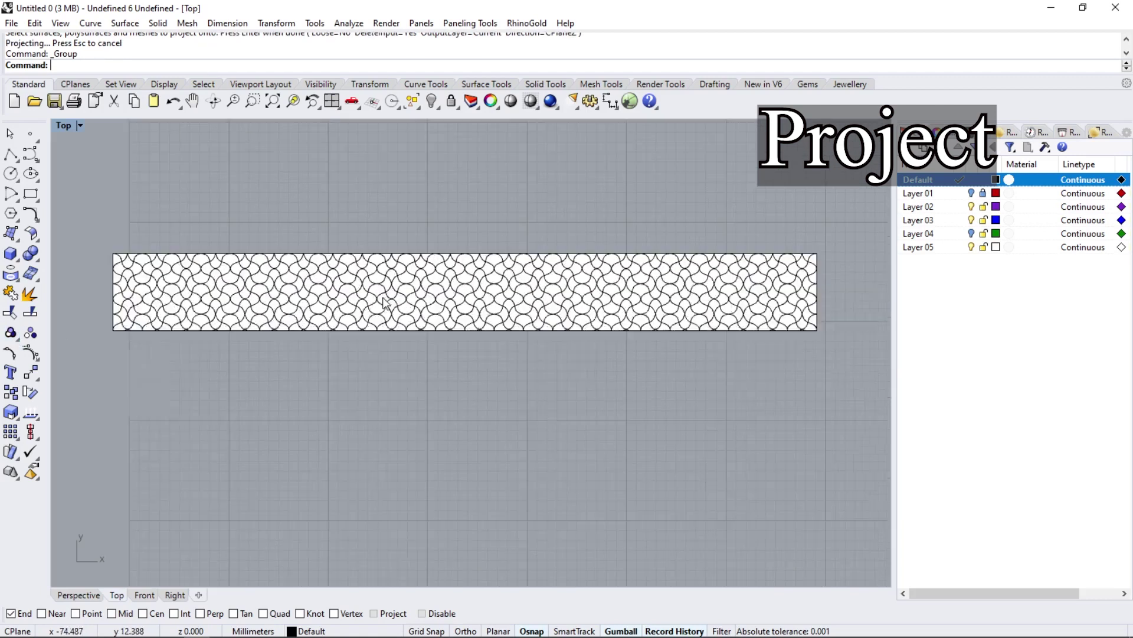
scroll(337, 295, "up", 3)
scroll(522, 317, "down", 2)
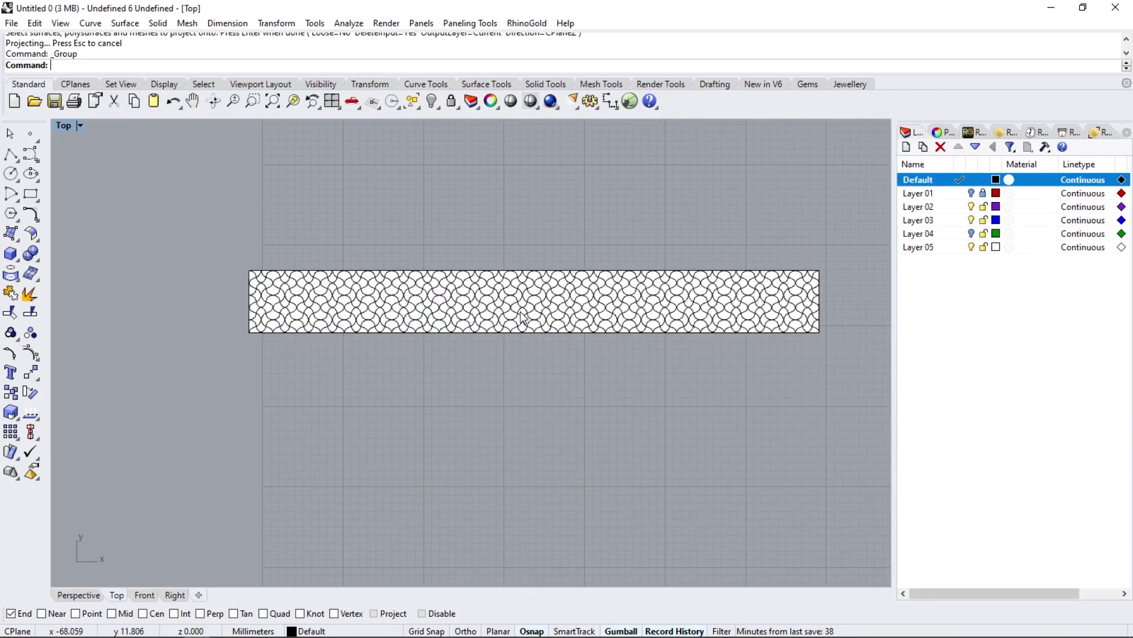
- Set the lattice group's display colour to Magenta
left_click(734, 300)
left_click(783, 339)
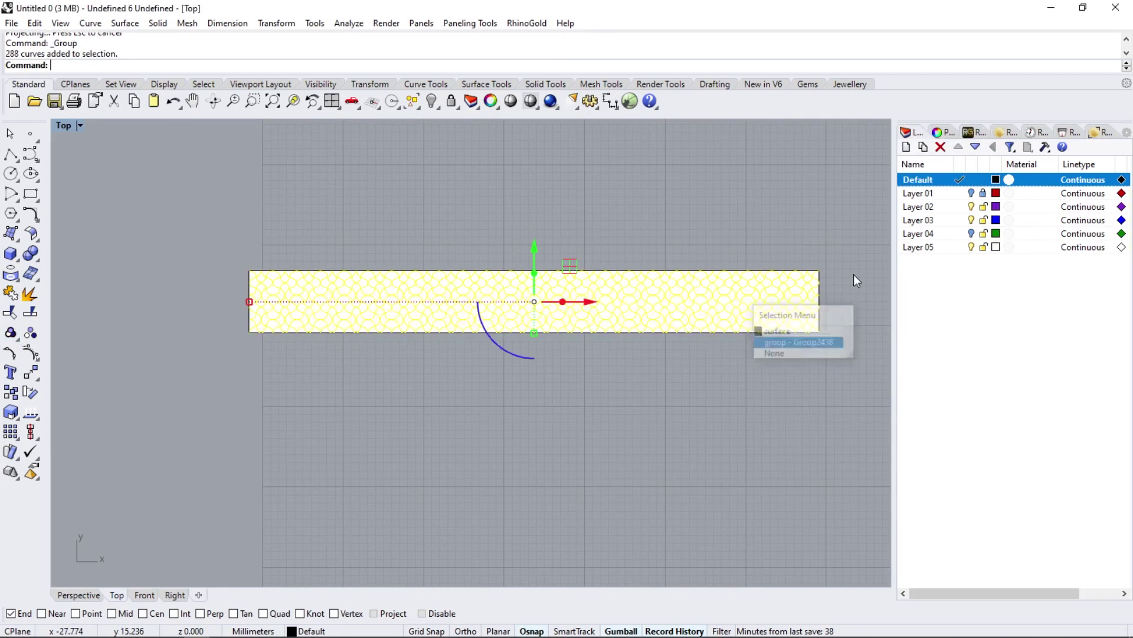
left_click(938, 131)
left_click(1022, 236)
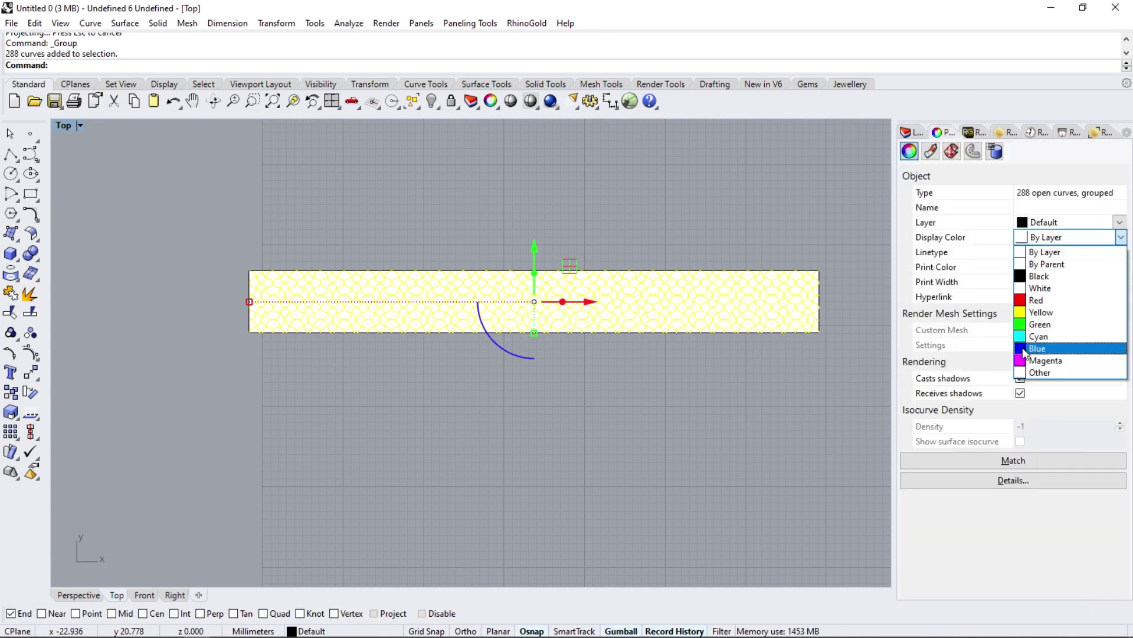
left_click(1045, 360)
key("Escape")
scroll(395, 300, "down", 2)
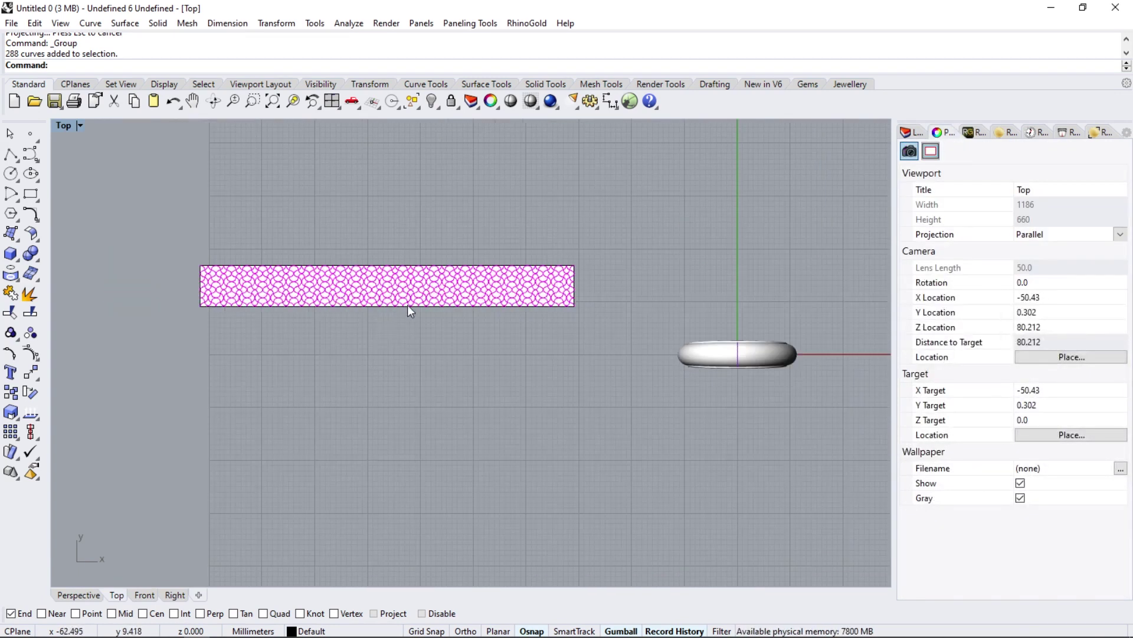
- Wrap the flat lattice onto the ring band with ApplyCrv
left_click(19, 280)
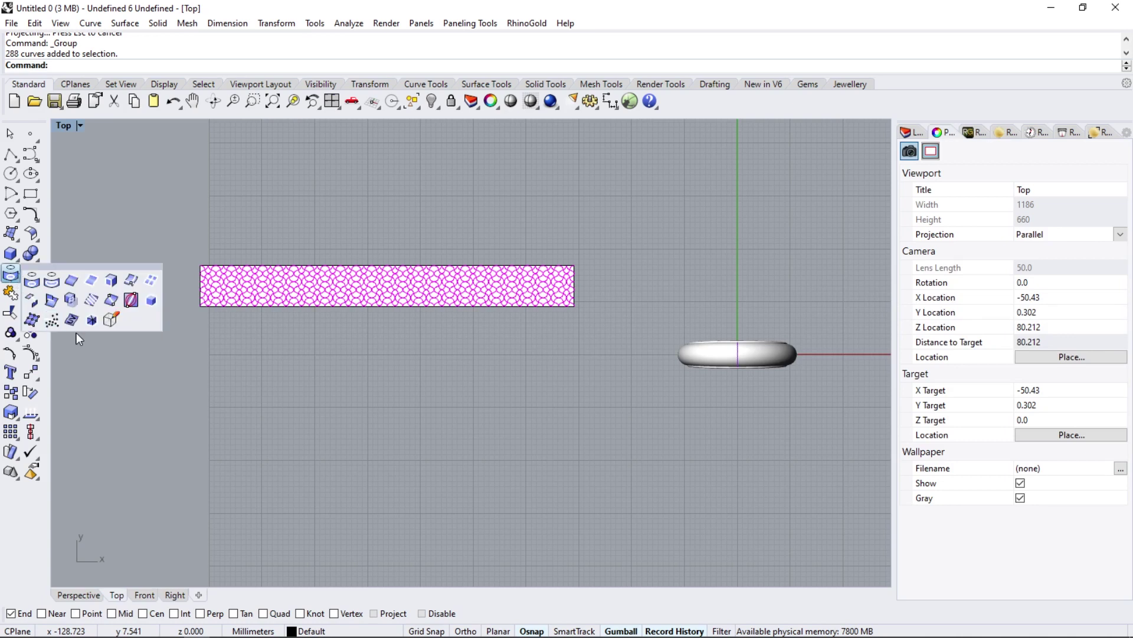
right_click(72, 322)
left_click(266, 286)
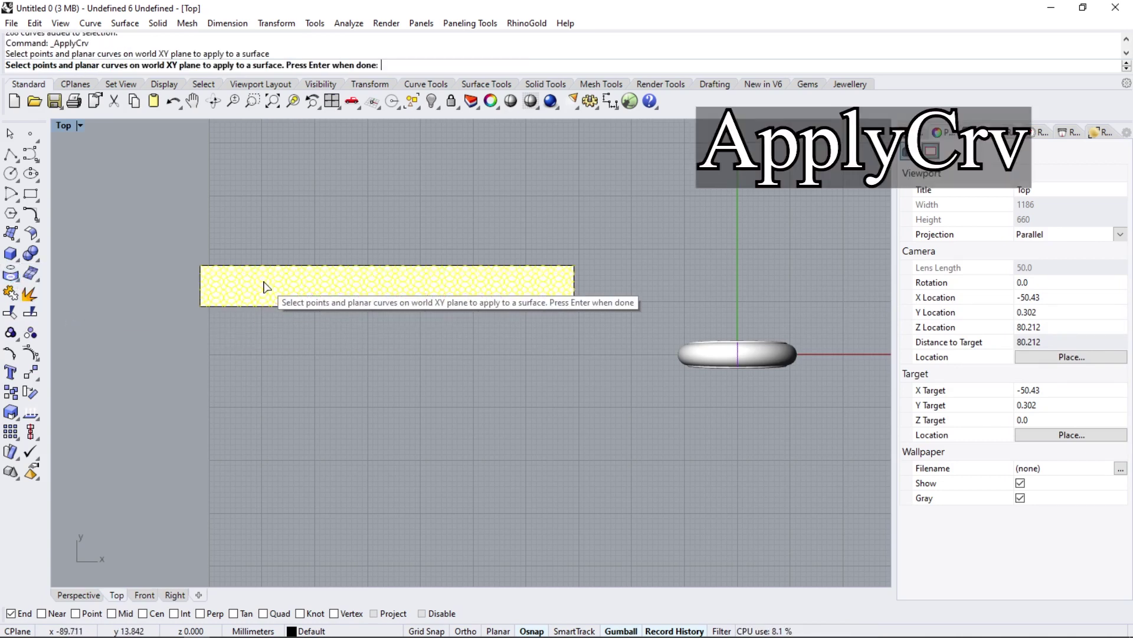
right_click(670, 335)
left_click(727, 359)
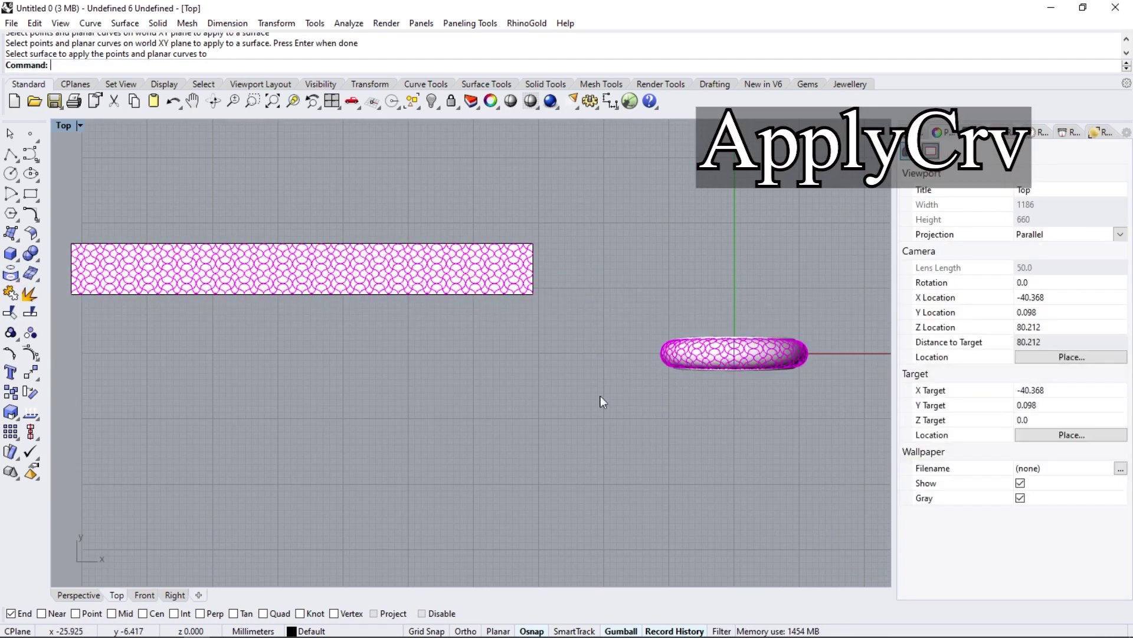
scroll(738, 360, "up", 5)
scroll(720, 267, "up", 2)
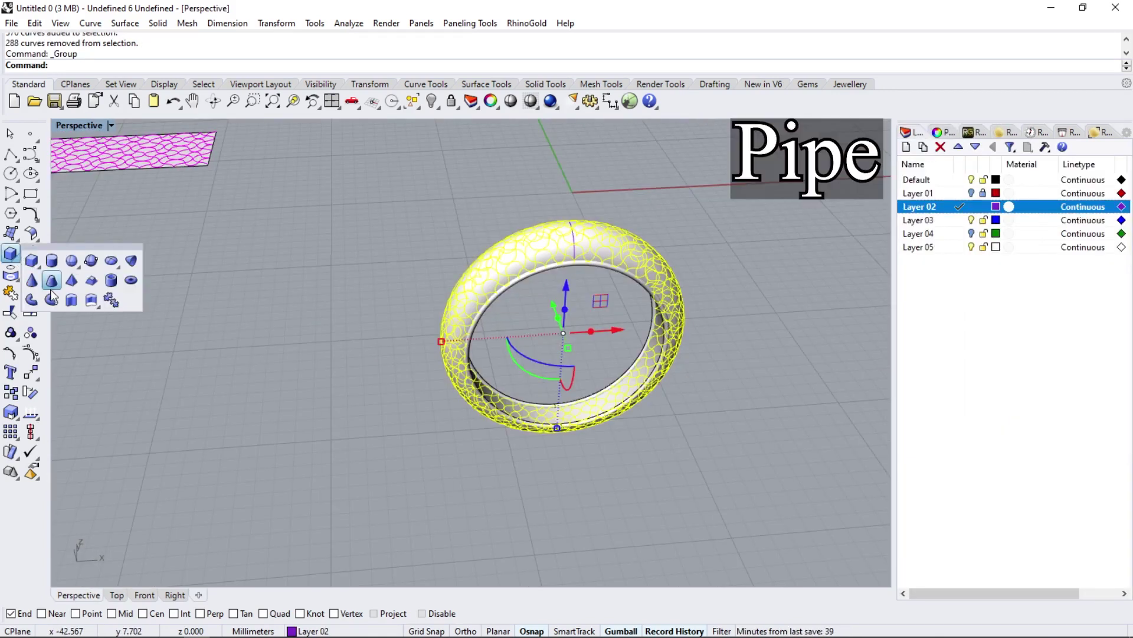
left_click(52, 284)
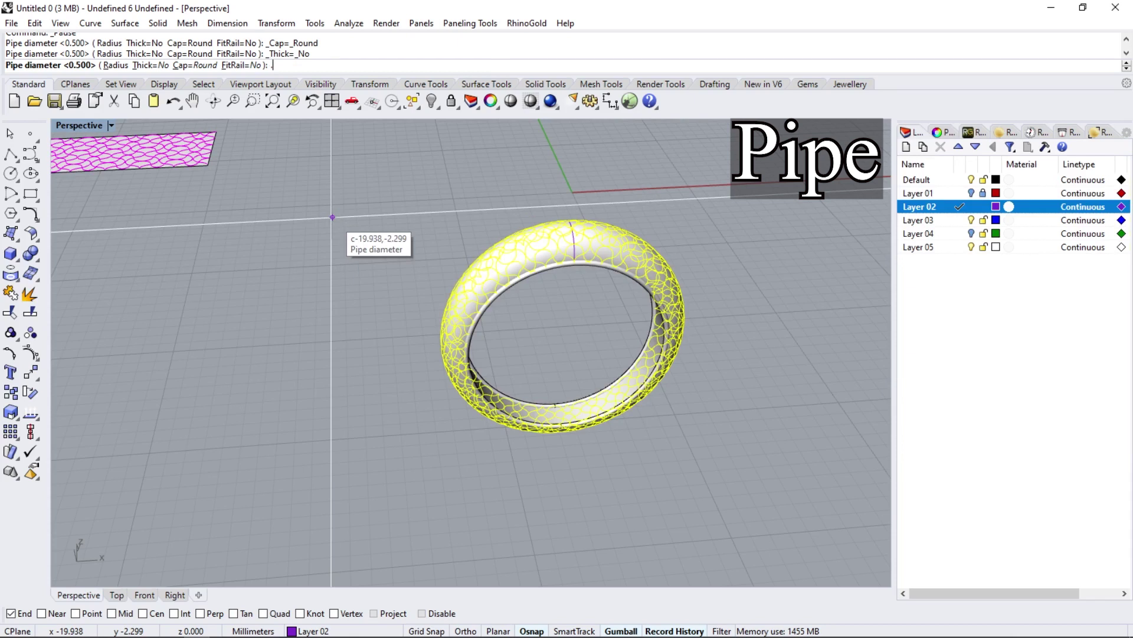
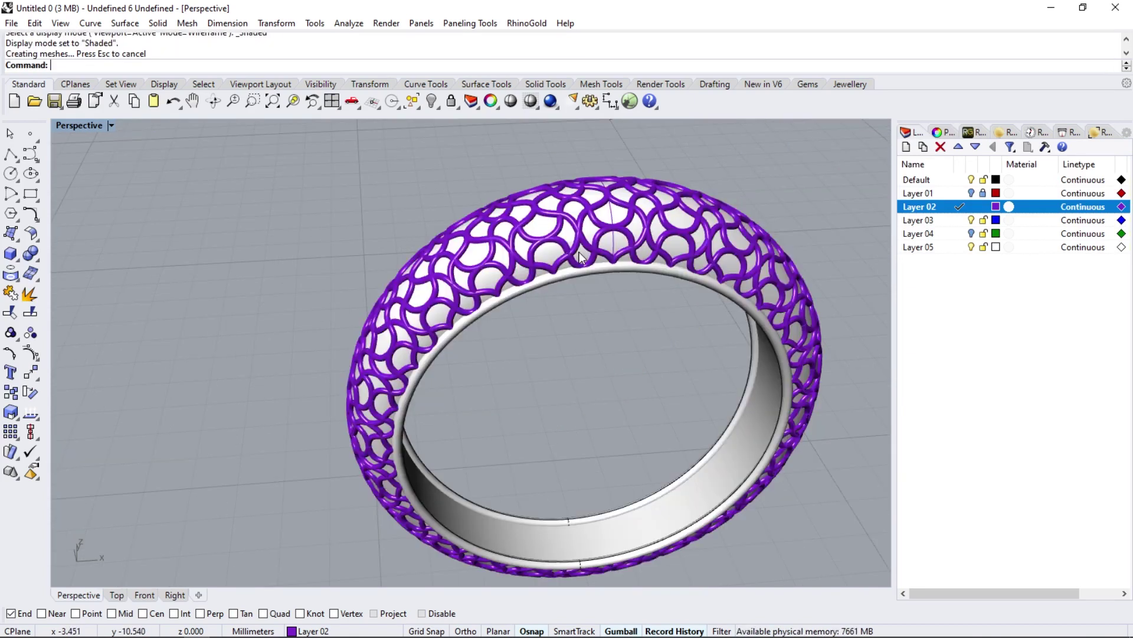
- Move the inner band's surface seam to the bottom centre of the ring with SrfSeam (Se)
scroll(579, 252, "up", 3)
right_click_drag(586, 227, 573, 301)
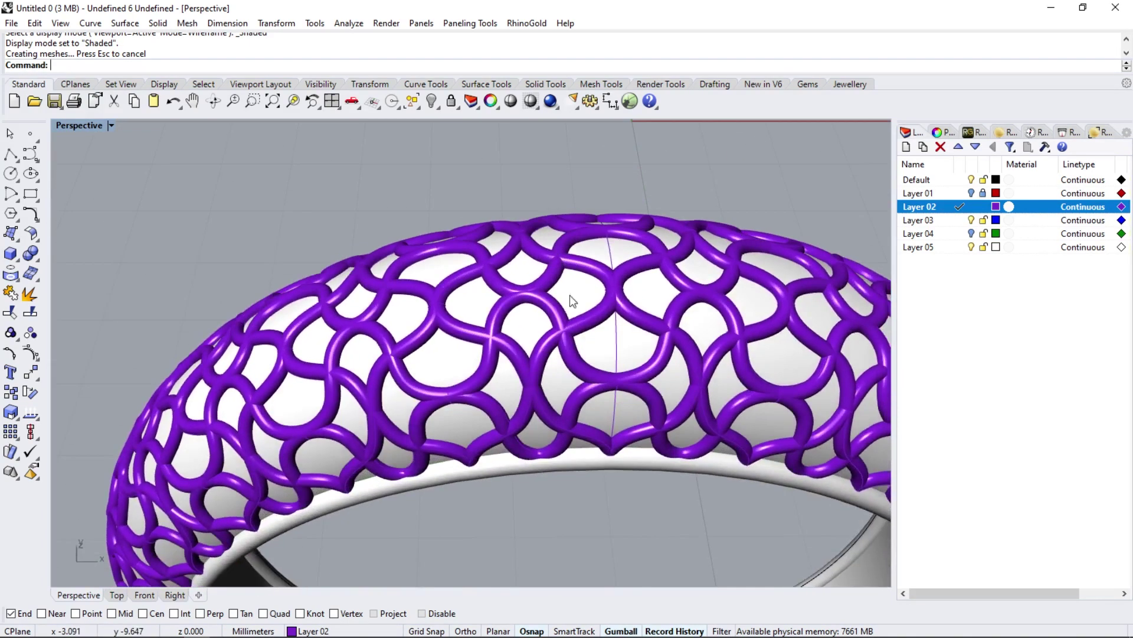
scroll(573, 301, "down", 5)
right_click_drag(632, 343, 552, 407)
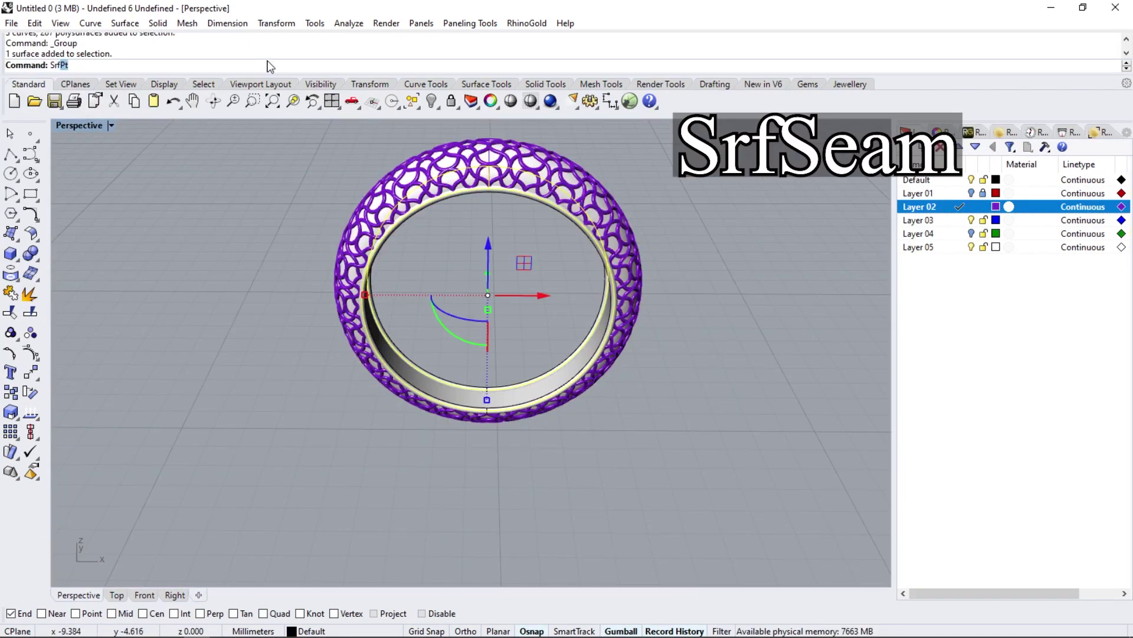
type("Se")
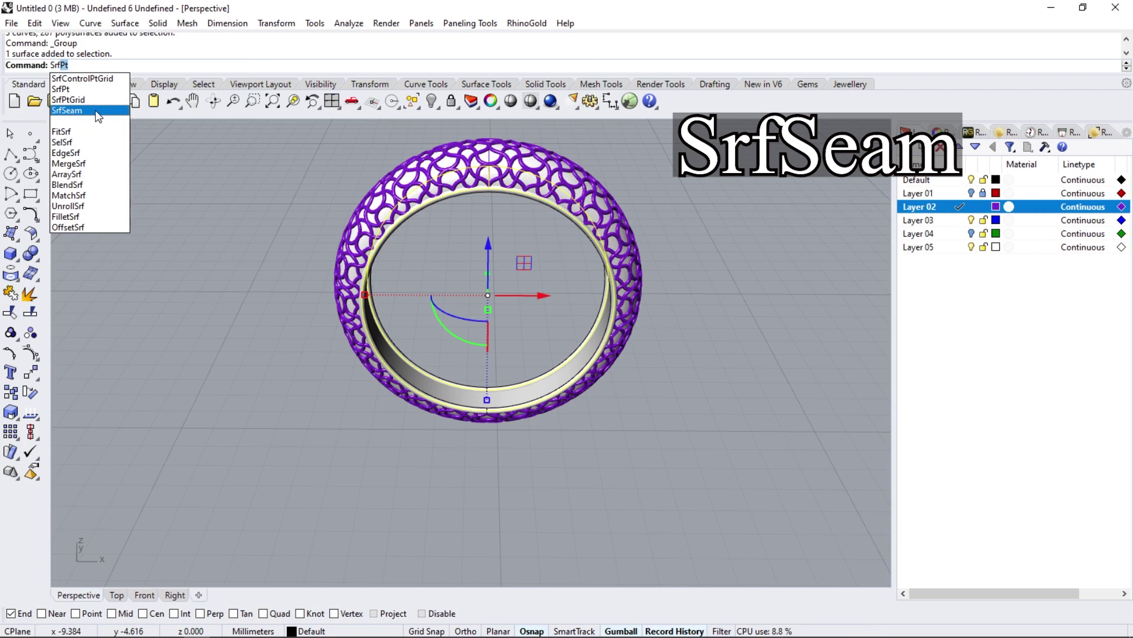
key("Return")
scroll(484, 401, "up", 3)
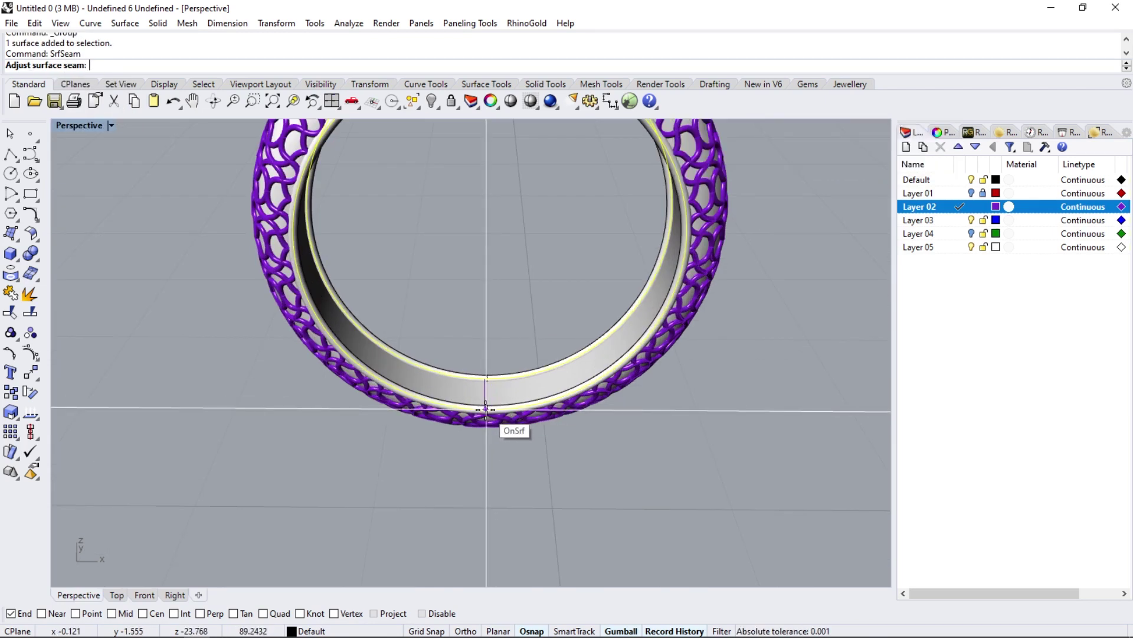
left_click(487, 409)
key("Return")
left_click(92, 249)
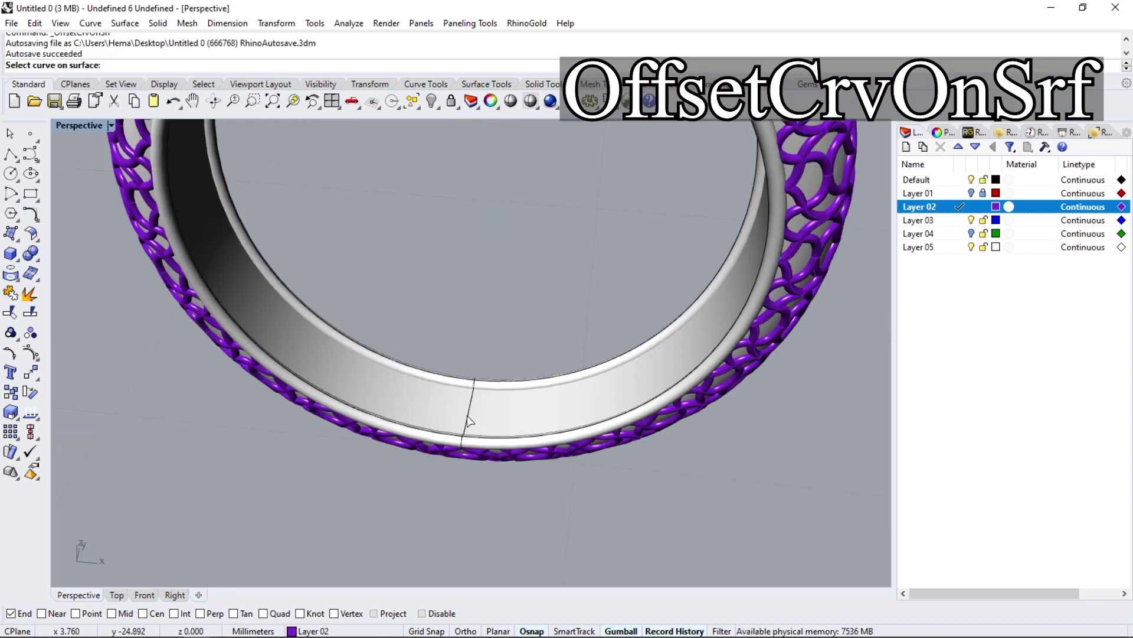
- Offset a curve from the seam on the band and mirror it across the Y axis
left_click(469, 421)
right_click_drag(520, 431, 491, 367)
scroll(519, 354, "up", 3)
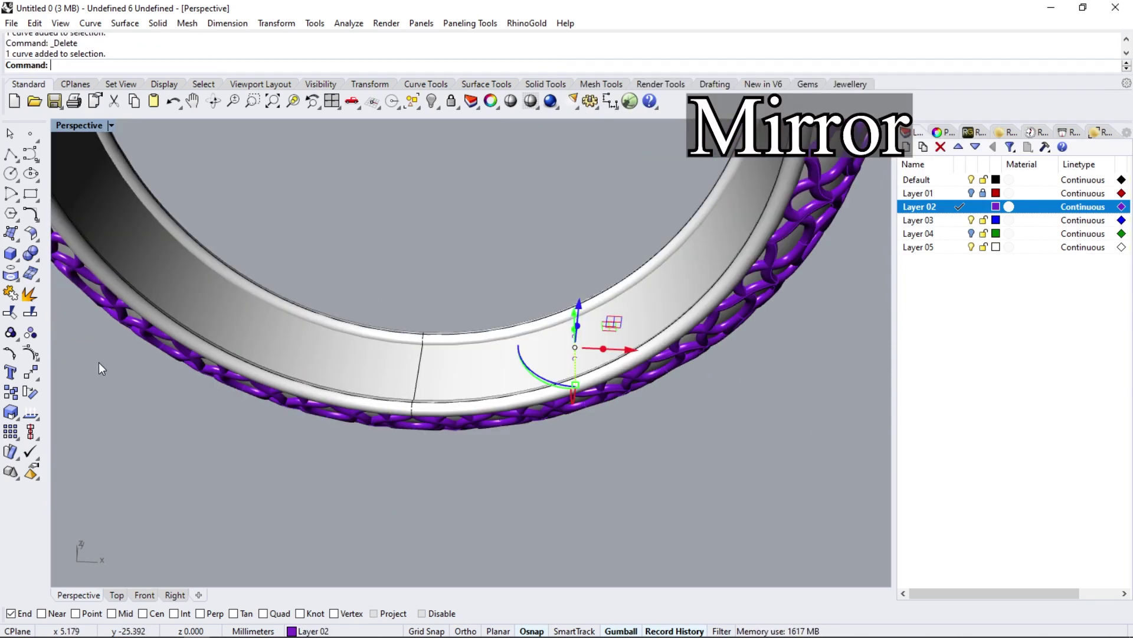
left_click(36, 378)
left_click(151, 380)
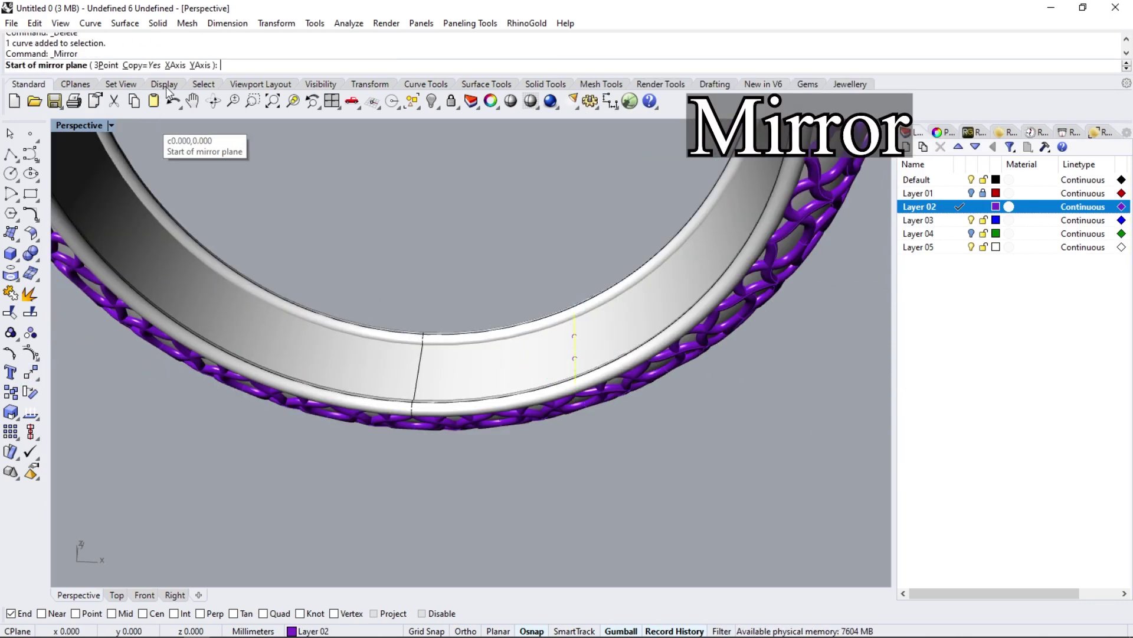
left_click(199, 65)
- Split the inner band surface using the left and right curves as cutters
left_click(377, 357)
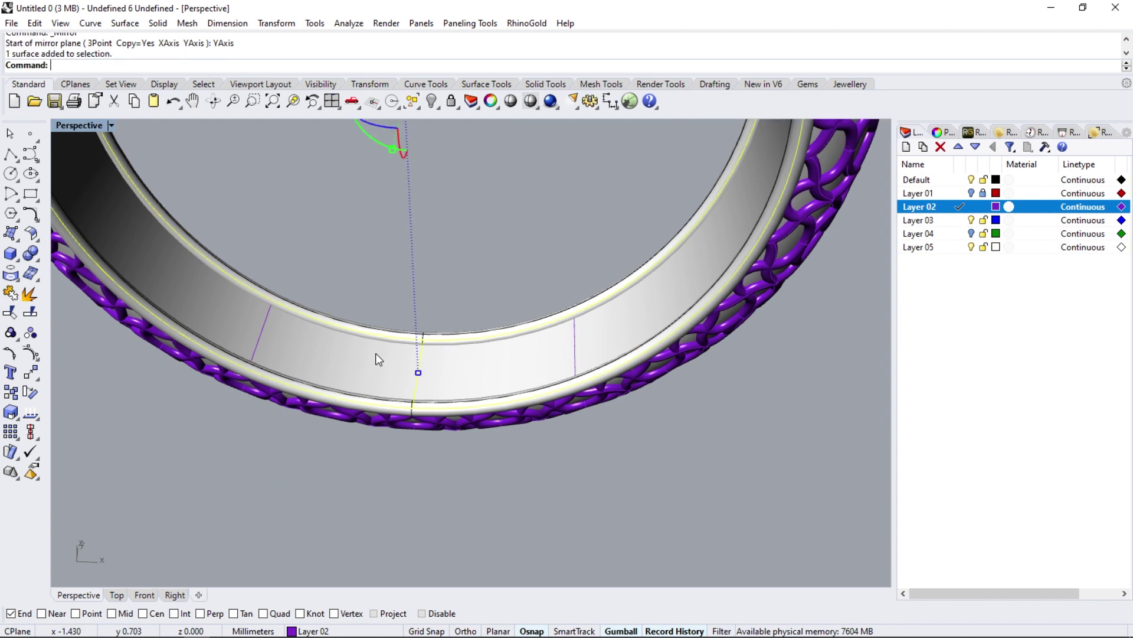
left_click(35, 310)
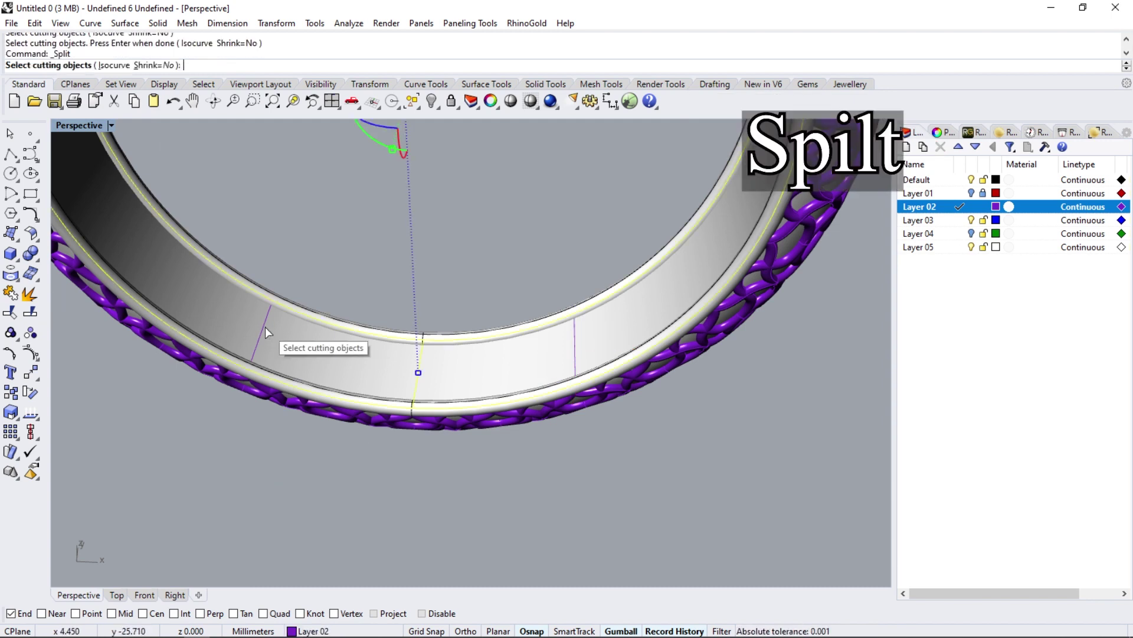
left_click(266, 327)
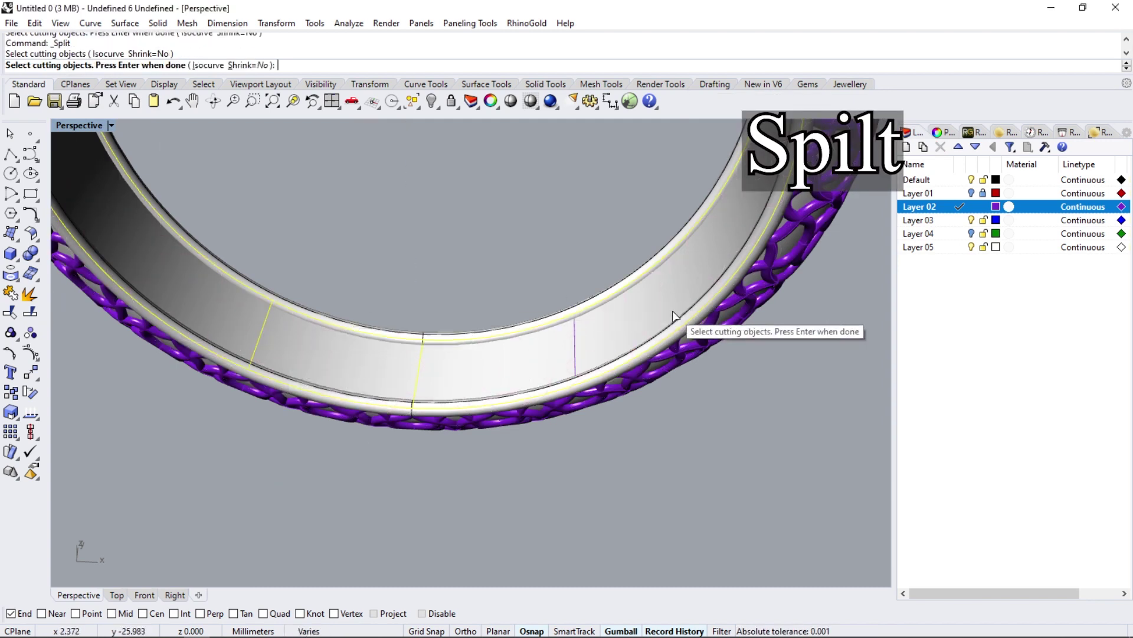
left_click(575, 334)
- Offset the middle band piece by 0.25 as a solid
left_click(509, 361)
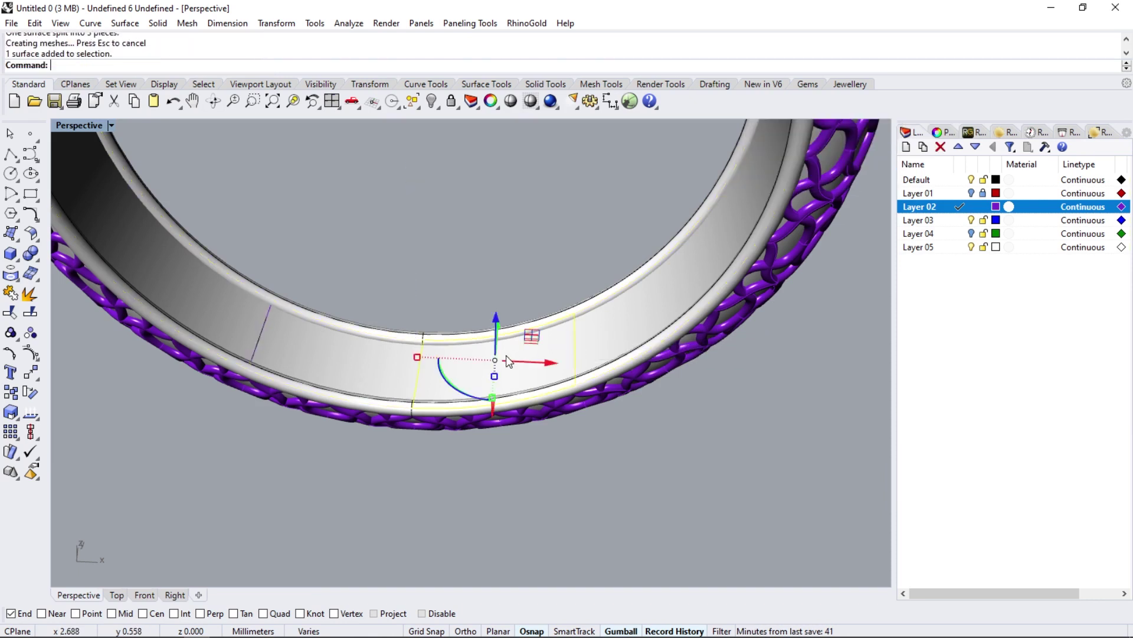
left_click(43, 248)
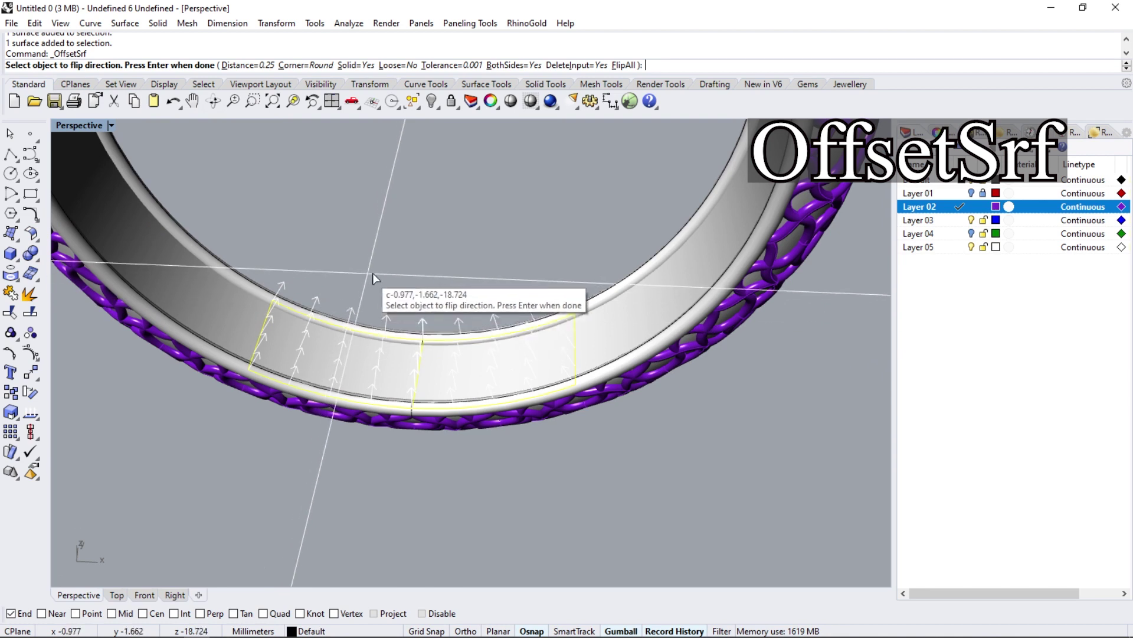
key("Return")
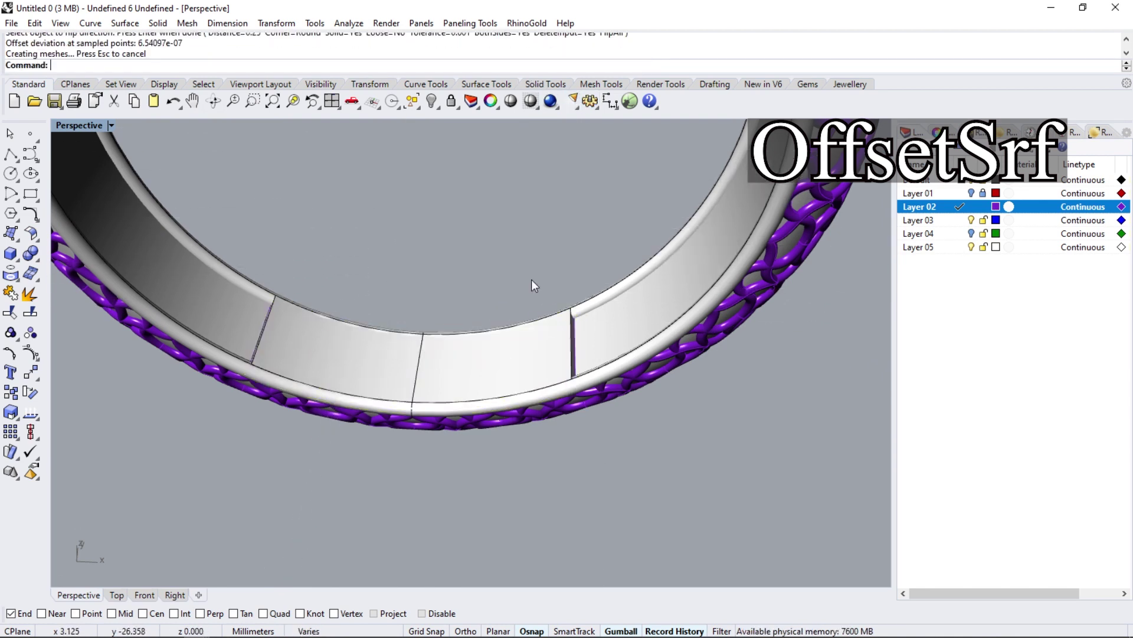
right_click_drag(531, 278, 590, 316)
left_click(591, 316)
scroll(590, 317, "down", 5)
mouse_move(544, 411)
right_mouse_down()
mouse_move(531, 278)
mouse_move(532, 366)
mouse_move(556, 344)
right_mouse_up()
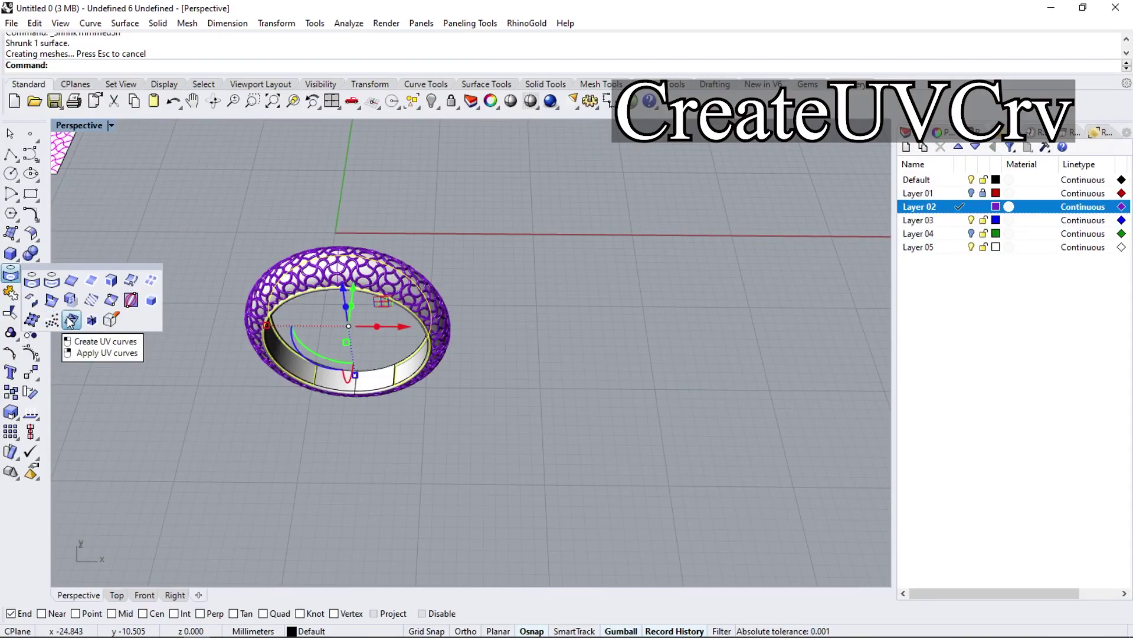
- Unroll the ring surface into a flat UV rectangle below the pink strip and fill it as a surface
left_click(70, 320)
scroll(625, 277, "down", 3)
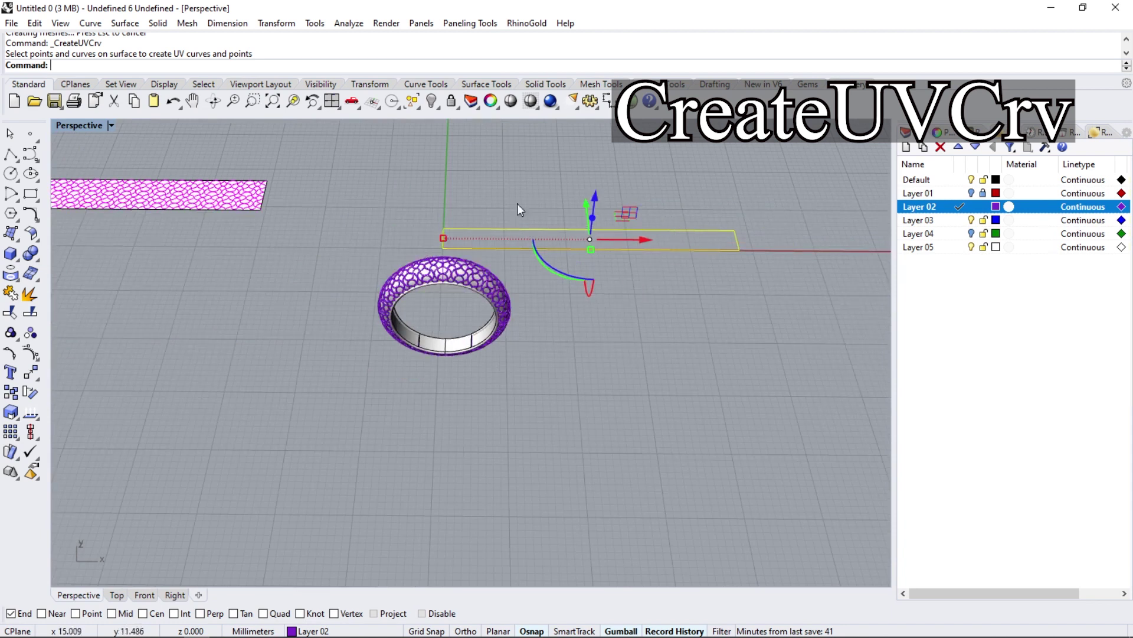
scroll(640, 310, "down", 2)
left_click(116, 595)
scroll(531, 318, "down", 3)
scroll(531, 319, "down", 2)
left_click_drag(719, 271, 723, 274)
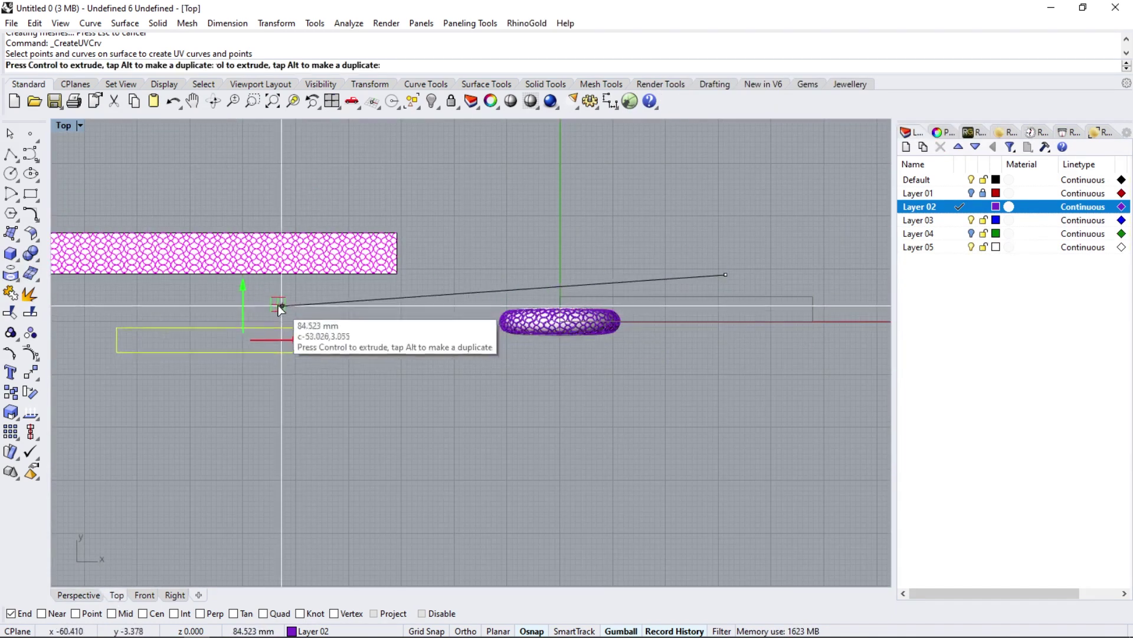
left_click_drag(533, 305, 272, 302)
right_click_drag(218, 365, 405, 325)
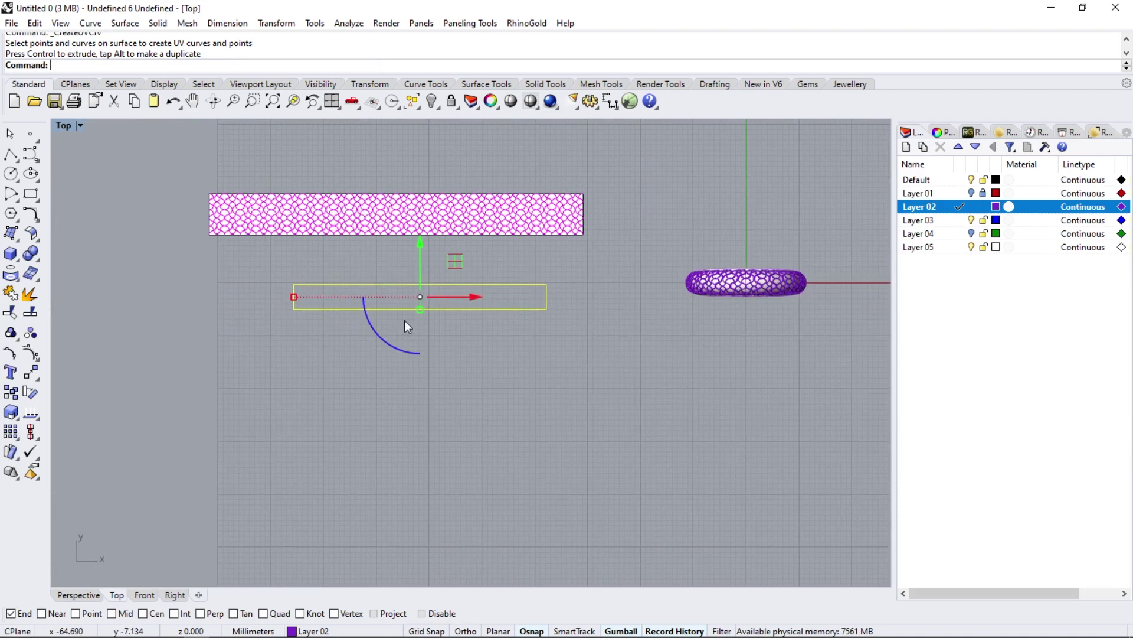
left_click(17, 238)
left_click(51, 240)
- Copy the pink lattice pattern group from its corner
scroll(317, 231, "up", 1)
left_click(311, 215)
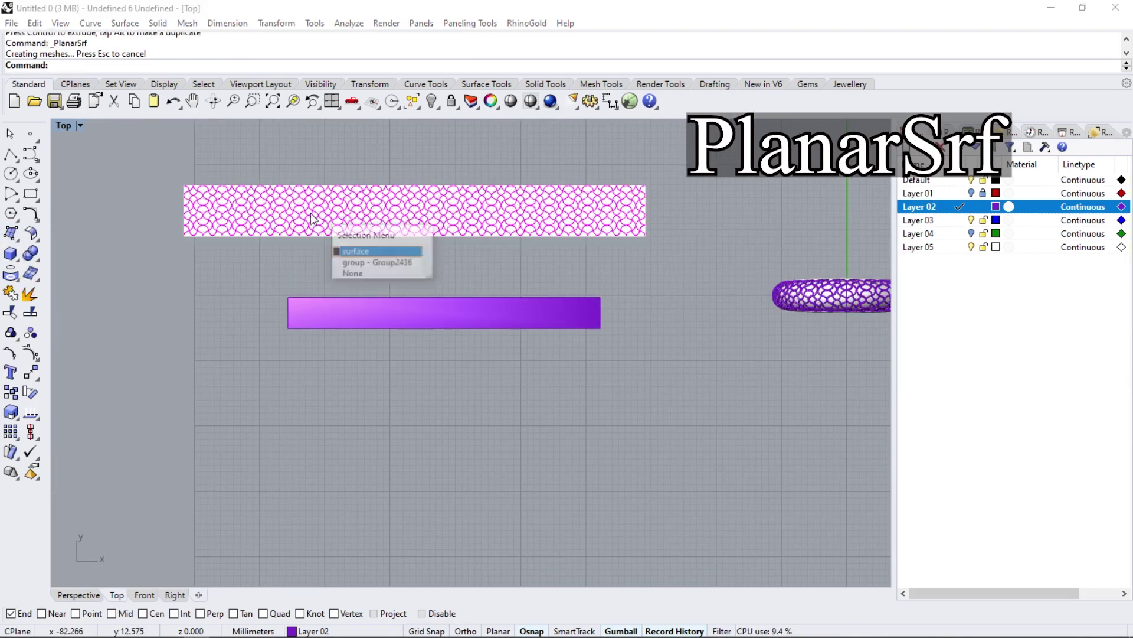
left_click(369, 262)
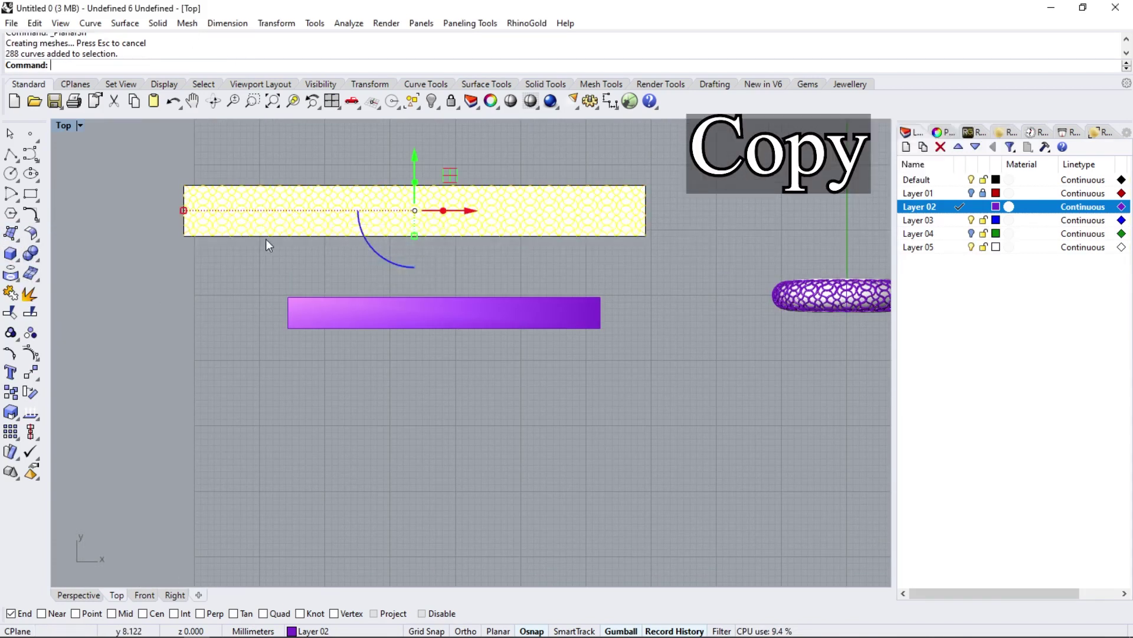
left_click(24, 390)
left_click(184, 185)
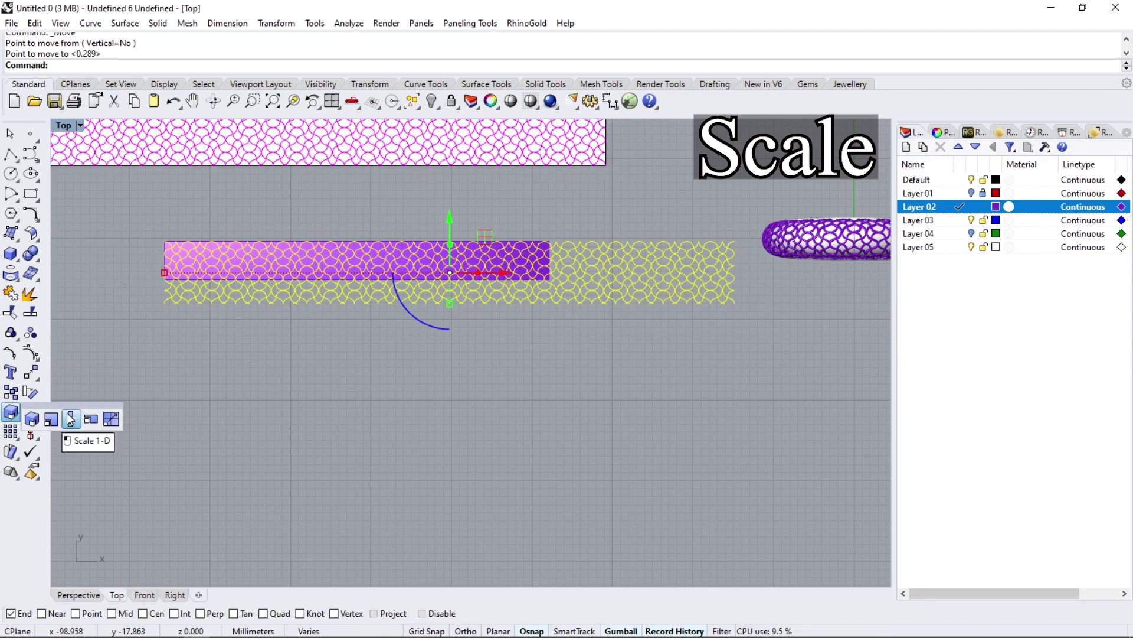
- Scale the copied pattern from the rectangle corner to fit the rectangle's length
left_click(32, 419)
left_click(164, 242)
scroll(561, 245, "up", 5)
scroll(561, 245, "up", 5)
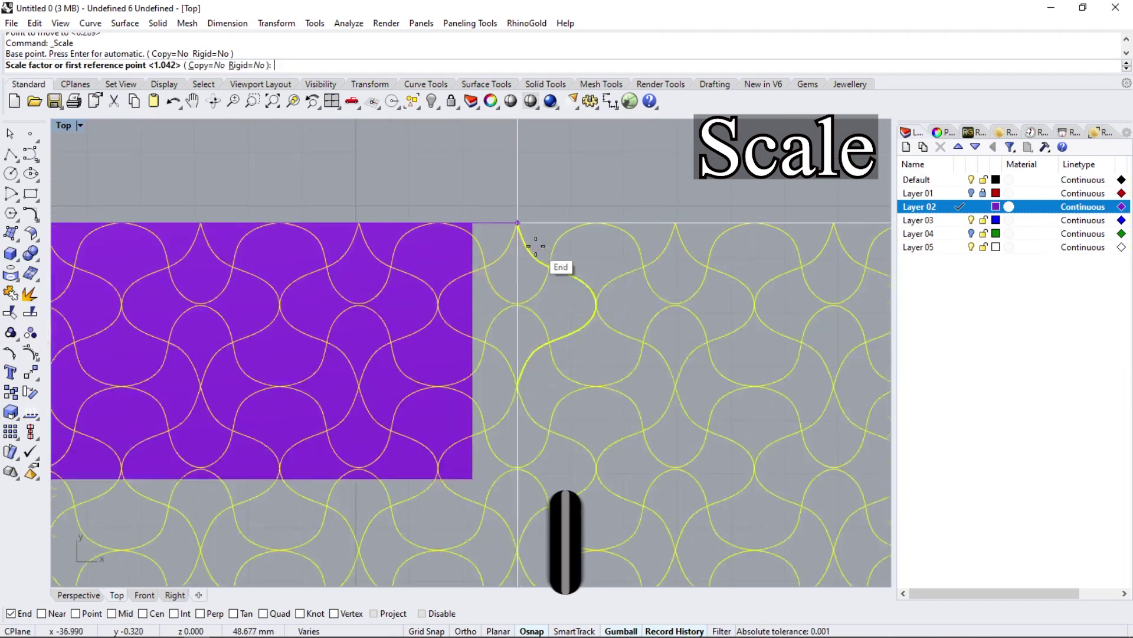
left_click(527, 225)
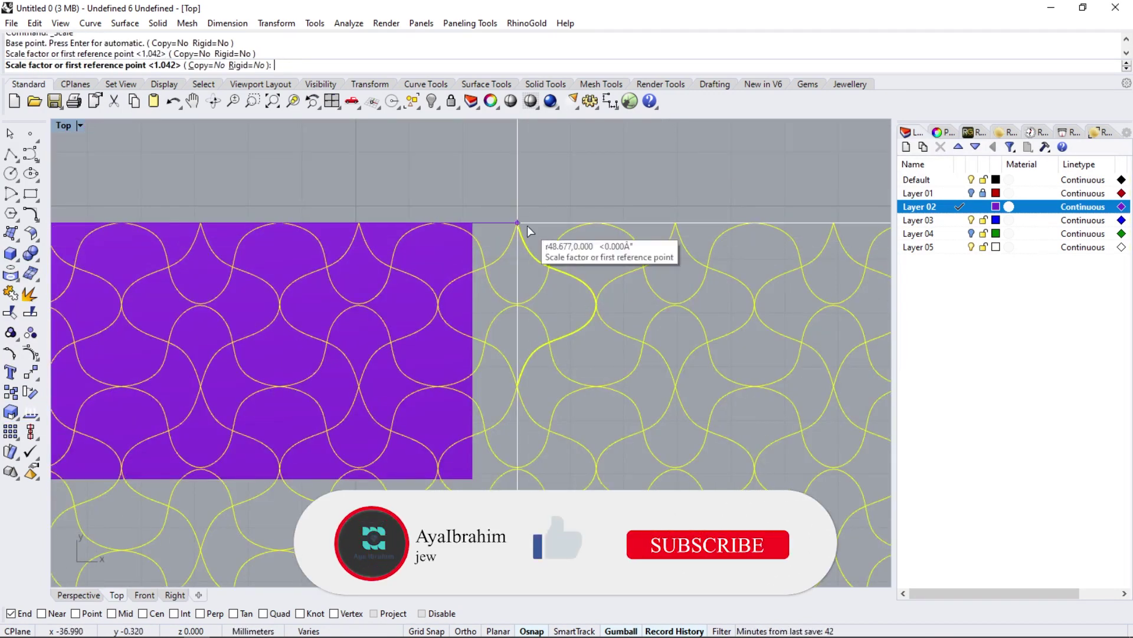
left_click(472, 222)
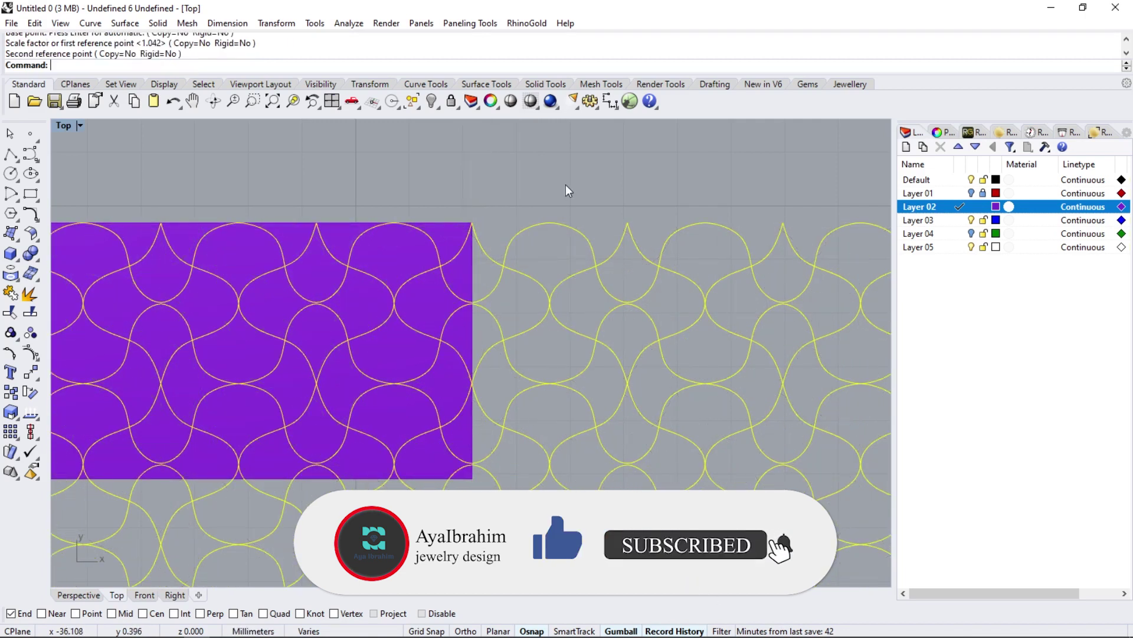
scroll(595, 271, "down", 3)
scroll(591, 321, "down", 2)
scroll(125, 269, "up", 1)
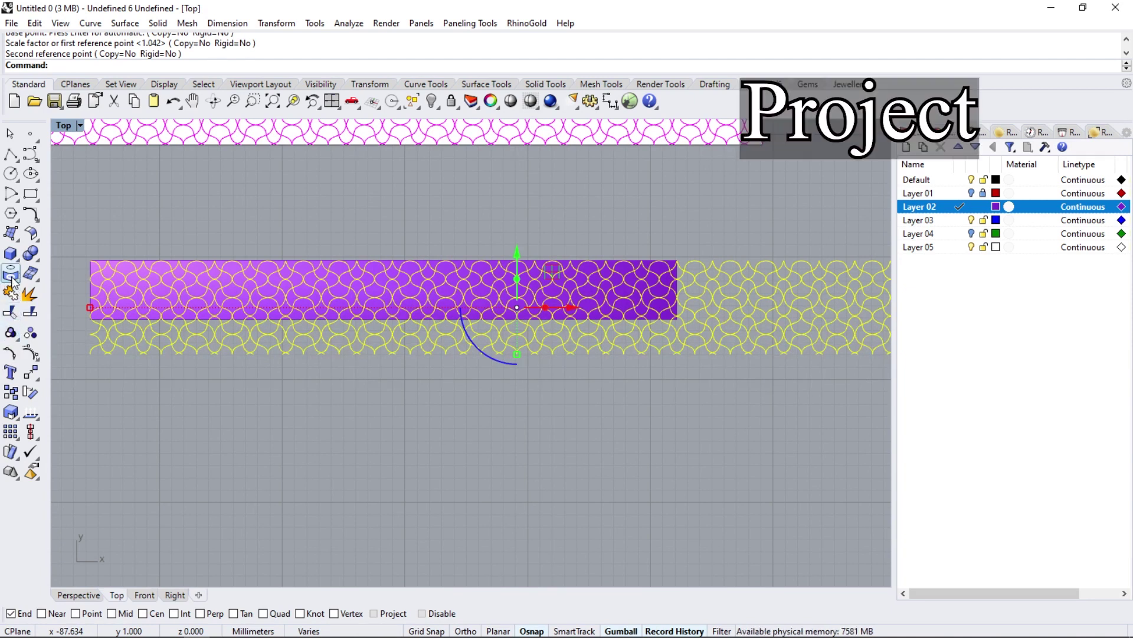
- Project the pattern curves onto the purple strip surface
left_click(11, 311)
left_click(228, 288)
key("Return")
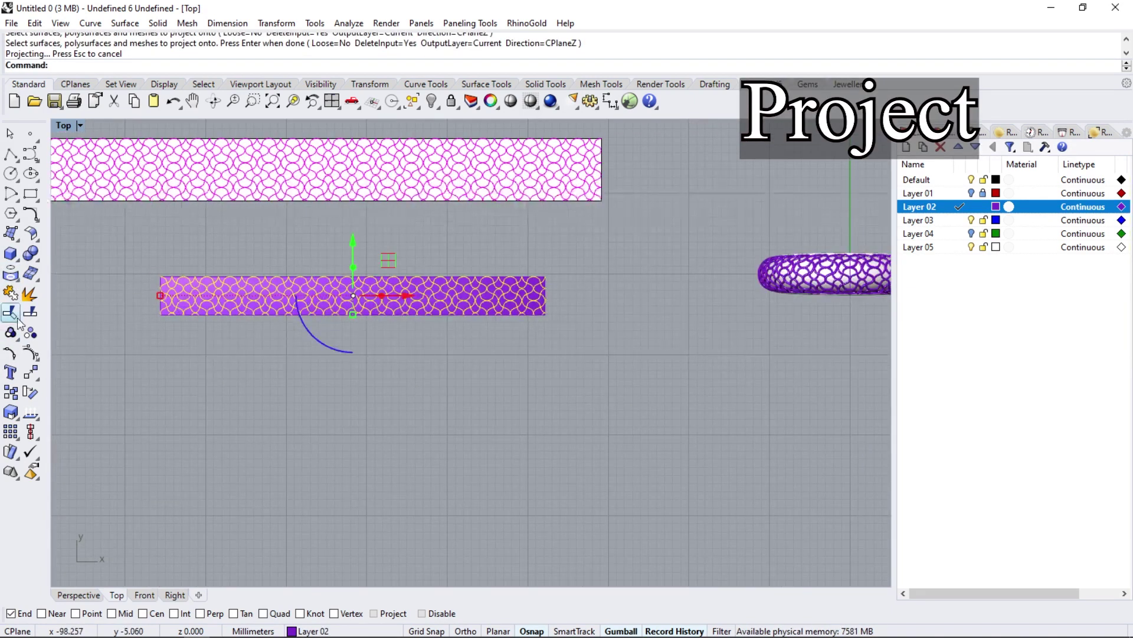
left_click(197, 353)
- In Perspective view, delete the purple strip surface, keeping only the projected curves
left_click(89, 594)
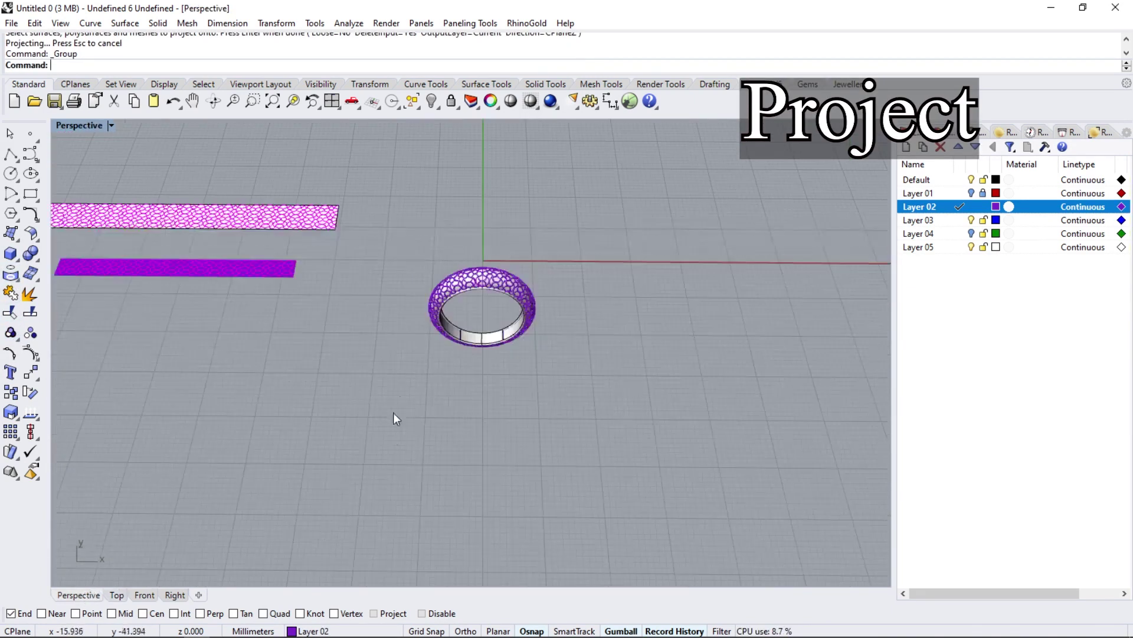
right_click_drag(393, 412, 355, 351)
scroll(282, 313, "up", 5)
left_click(305, 305)
key("Delete")
scroll(357, 324, "down", 2)
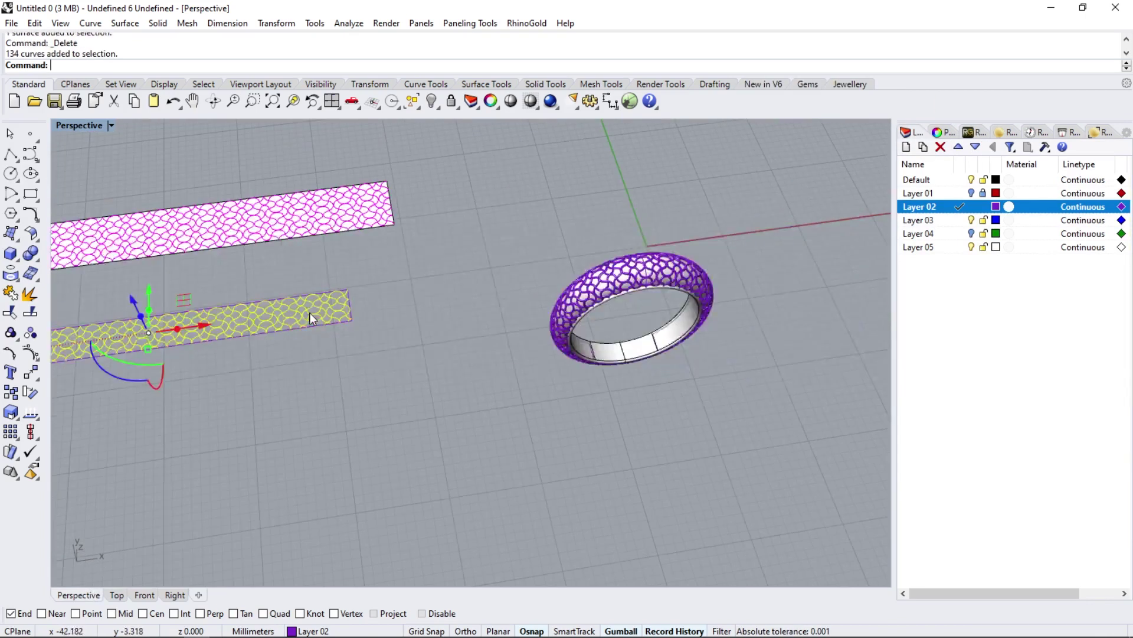
left_click(15, 282)
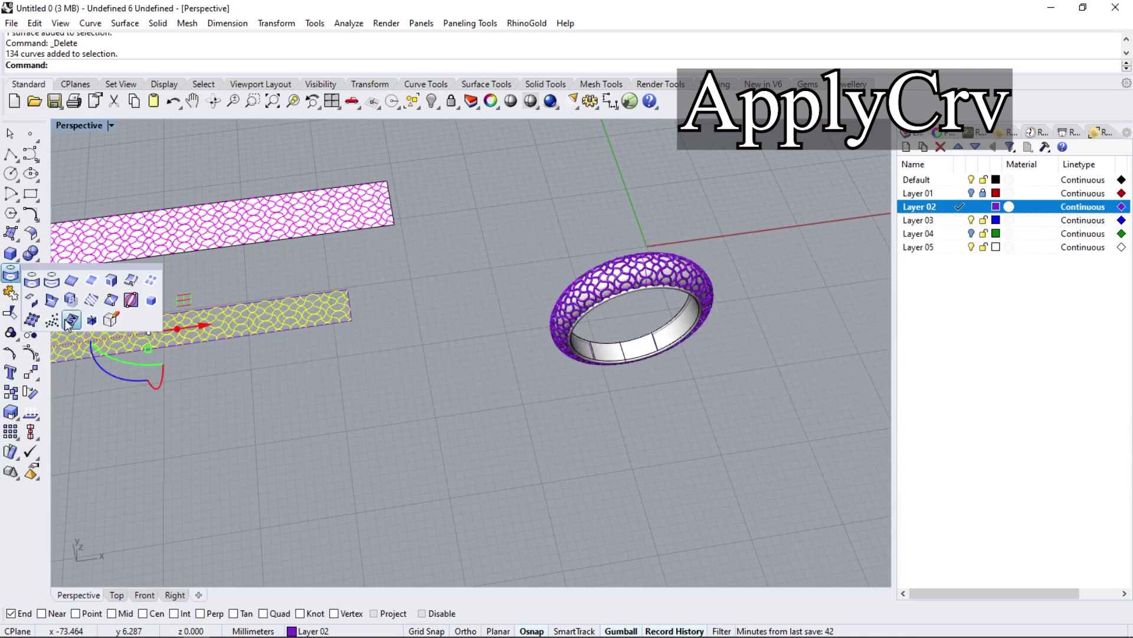
- Wrap the flat pattern curves onto the inner band and rebuild them to degree 3
left_click(70, 320)
scroll(587, 325, "up", 3)
scroll(733, 325, "up", 2)
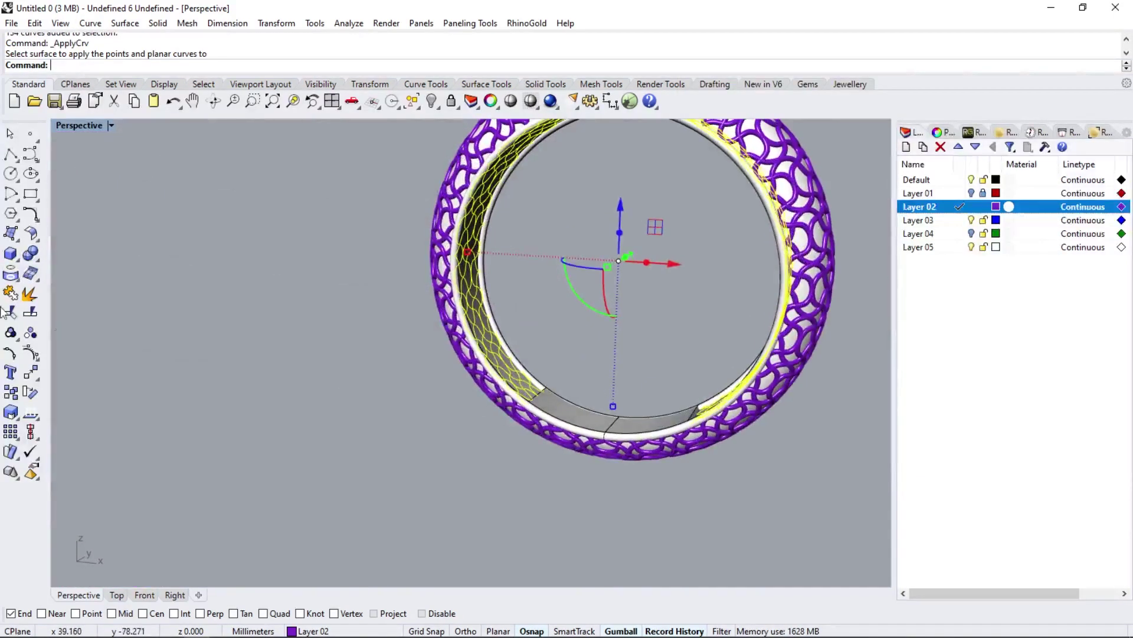
left_click(199, 243)
type("3")
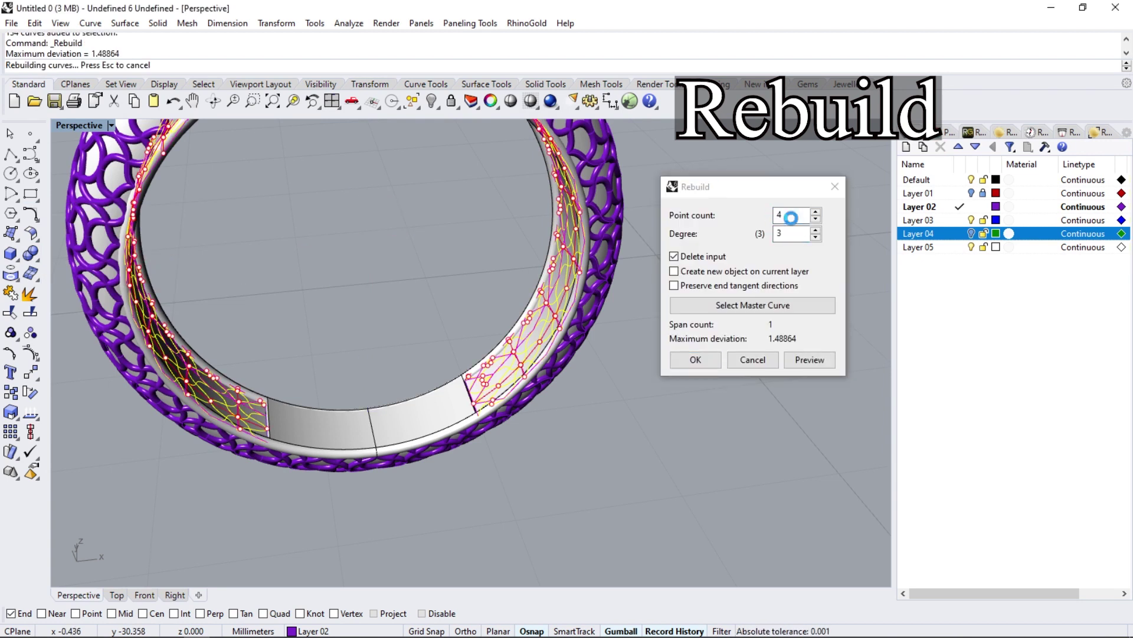
left_click(702, 369)
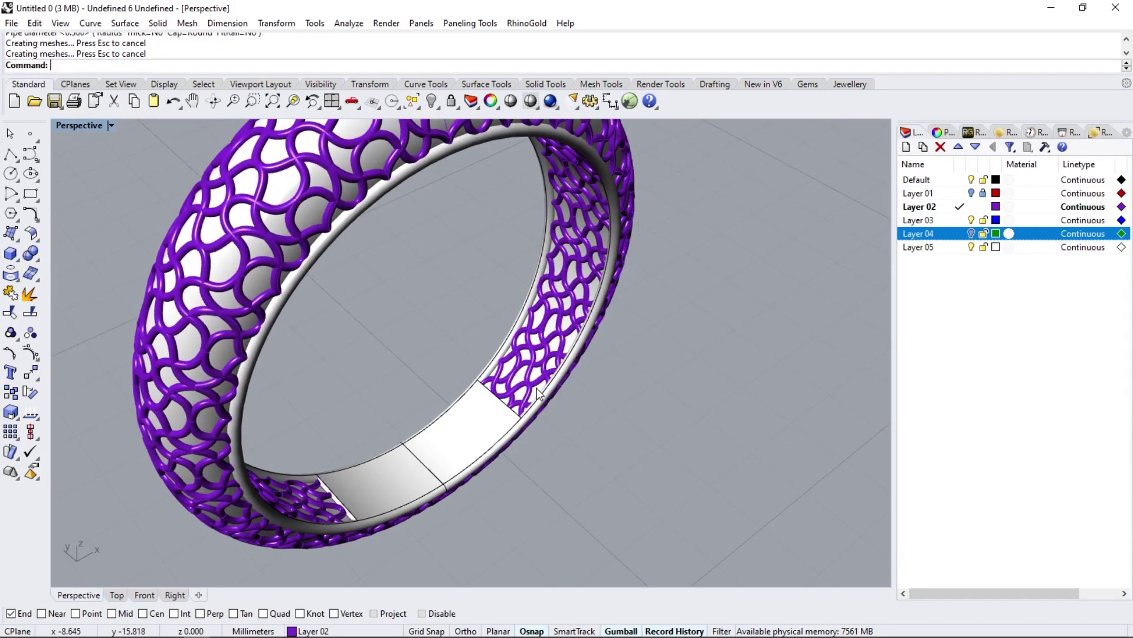
- Reveal the hidden cylinder again with Show Selected
left_click(537, 400)
key("Escape")
scroll(443, 319, "up", 5)
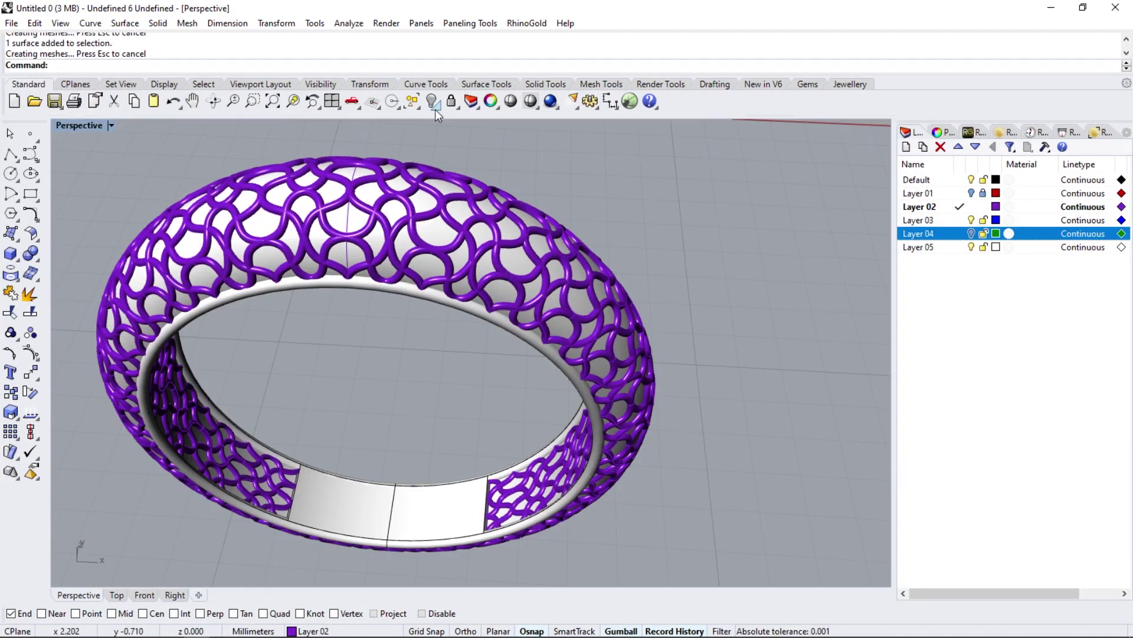
left_click(438, 110)
left_click(470, 124)
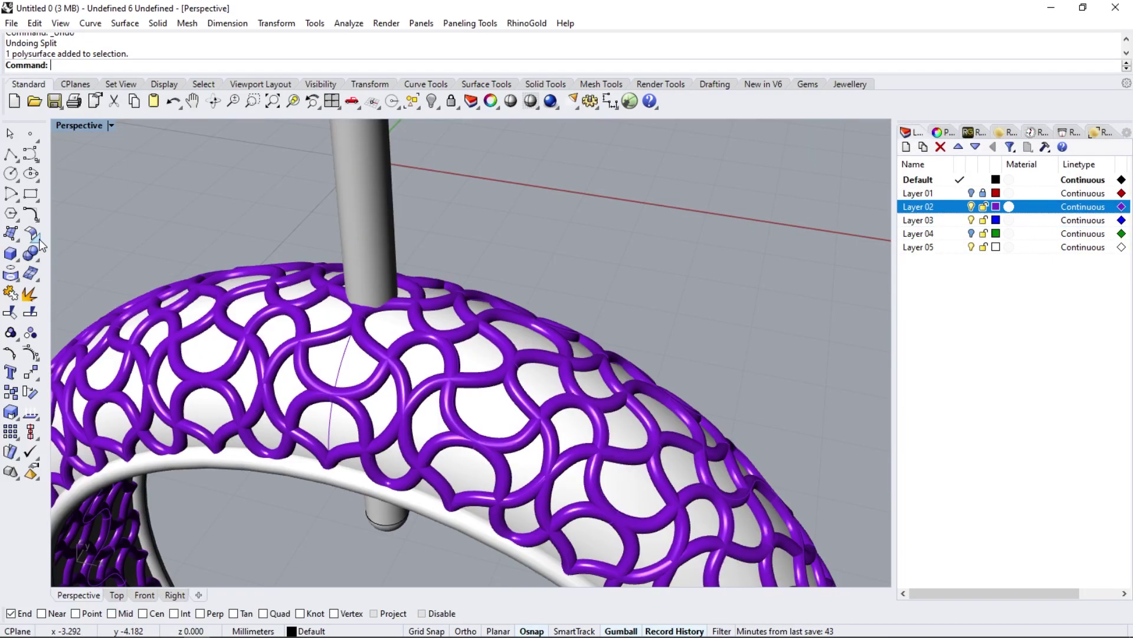
- Offset the cylinder as a non-solid surface, split with it and delete the cut-out piece
left_click(39, 240)
left_click(355, 235)
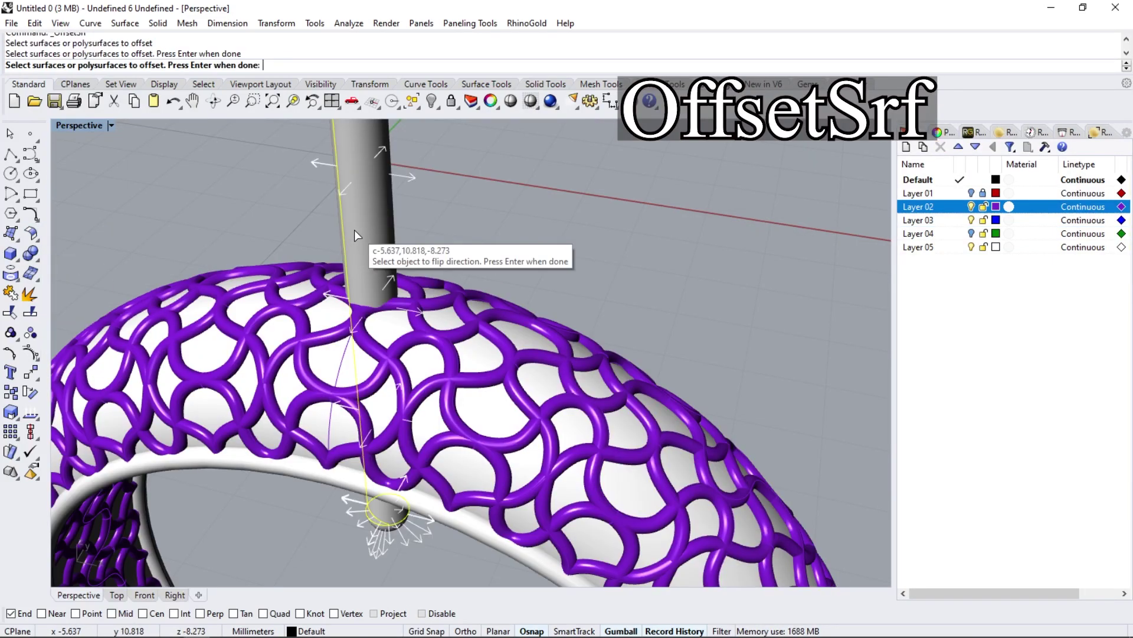
key("Return")
left_click(345, 65)
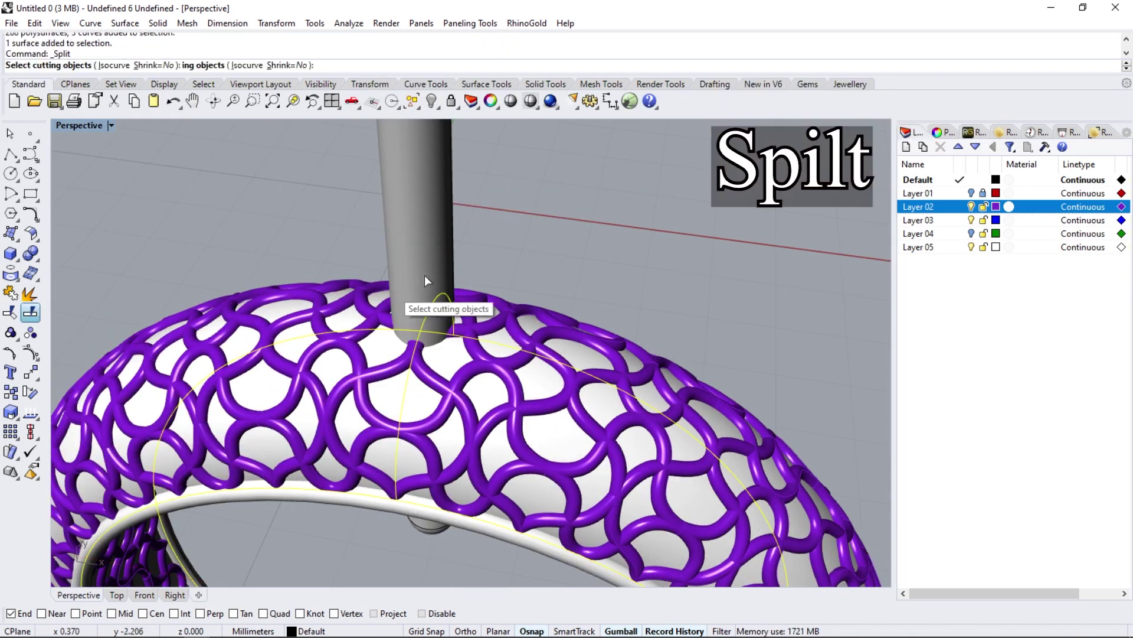
left_click(451, 239)
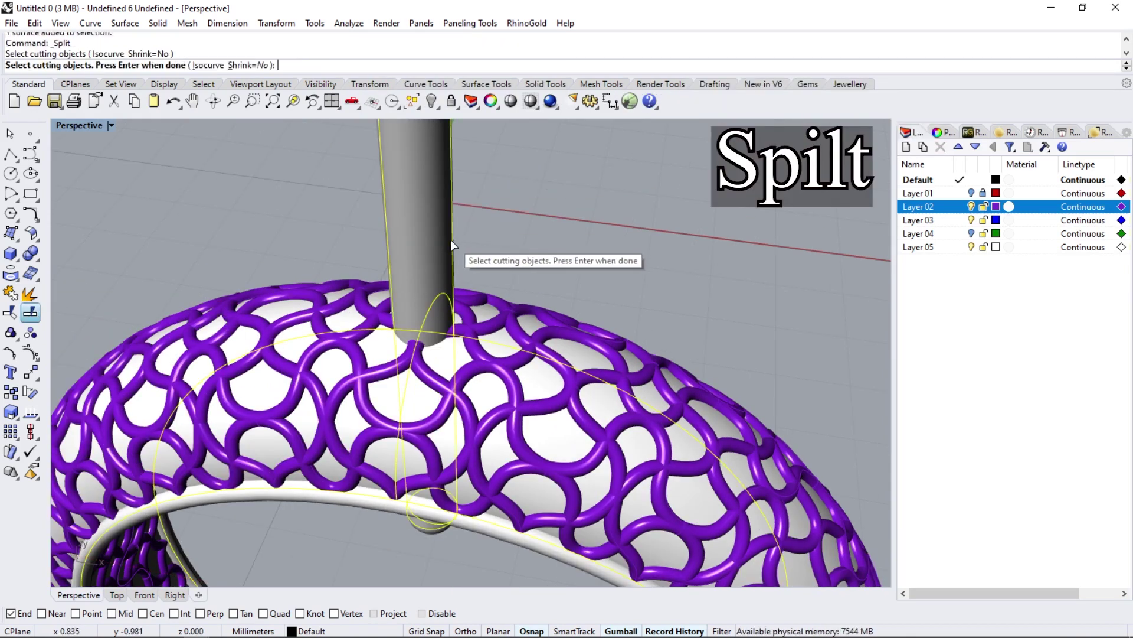
key("Delete")
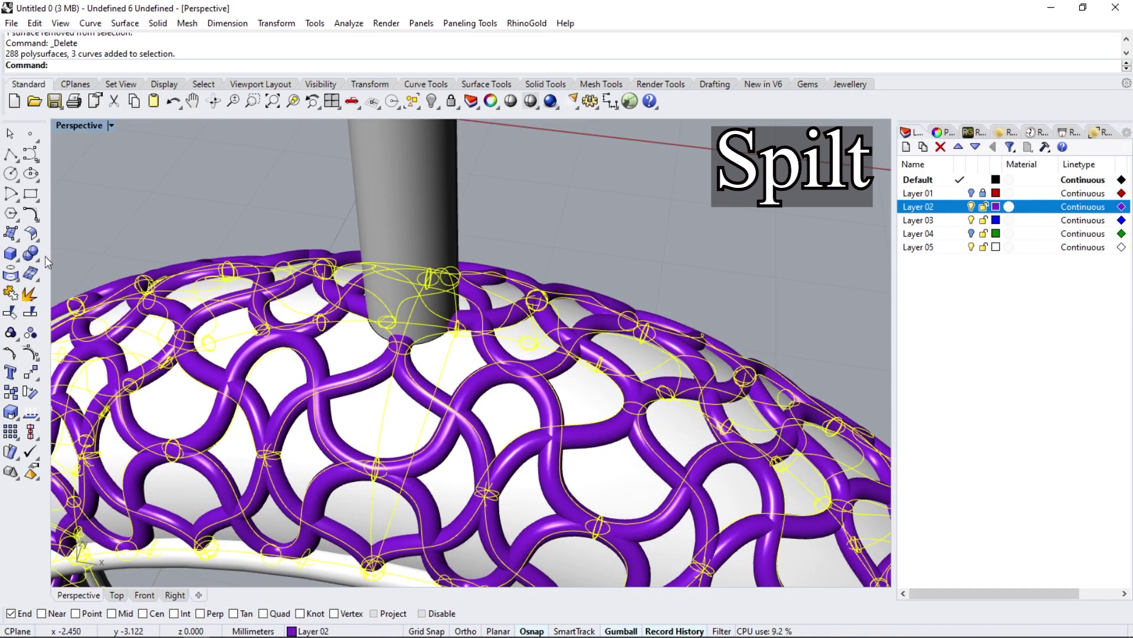
- Boolean-subtract the cylinder to pierce the opening, pipe its edge, and select all bangle parts
left_click(36, 258)
left_click(71, 266)
left_click(410, 242)
key("Return")
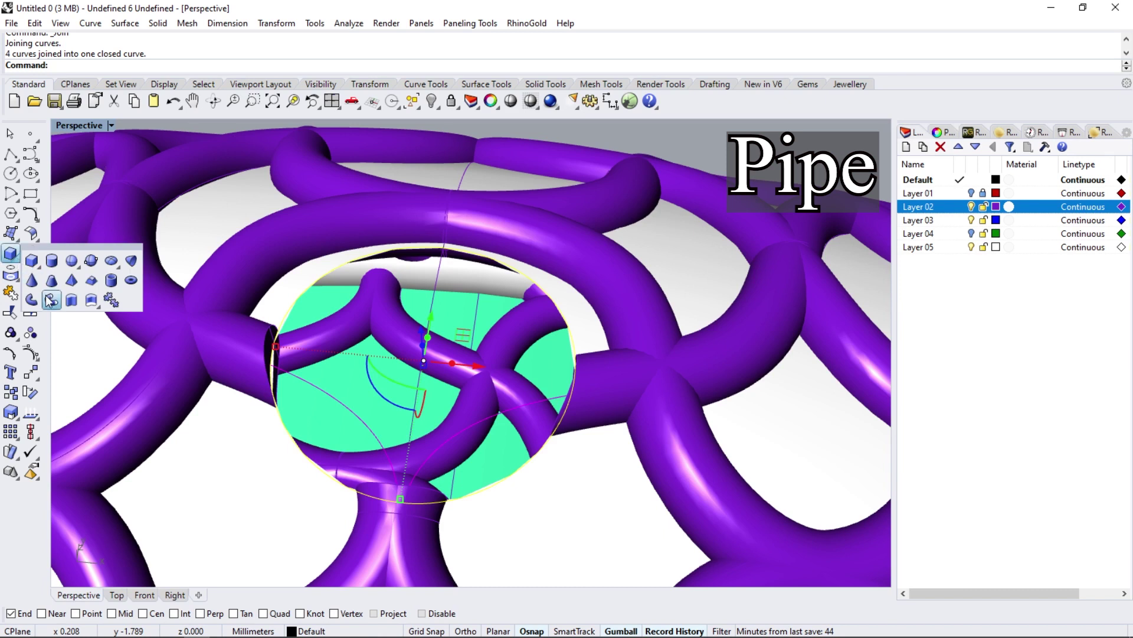
left_click(51, 300)
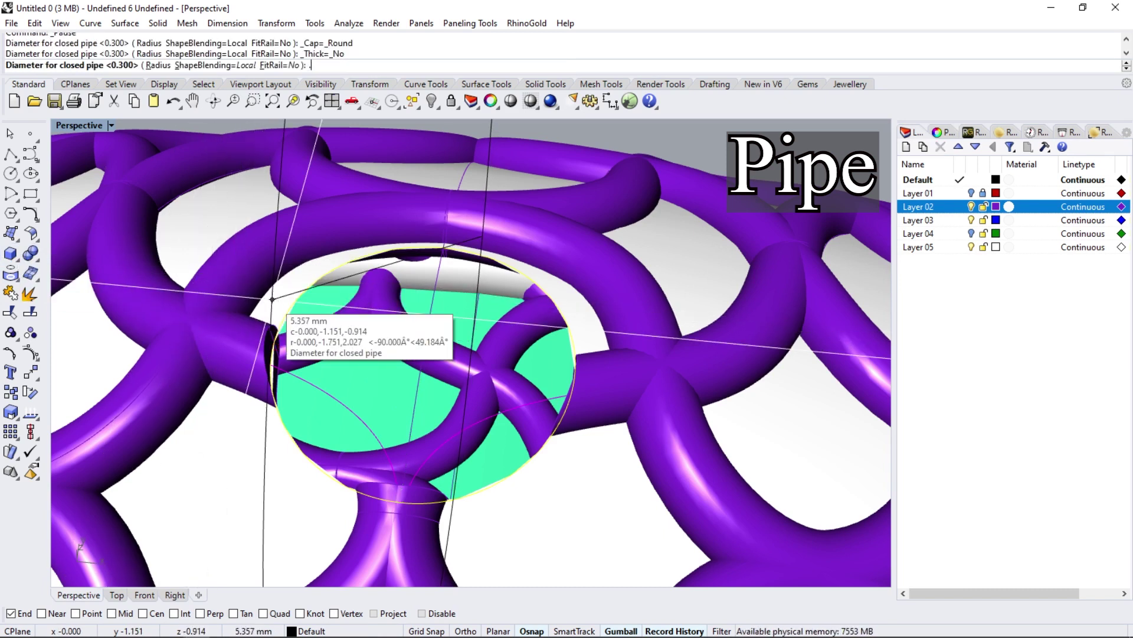
left_click_drag(405, 398, 288, 511)
left_click(612, 212)
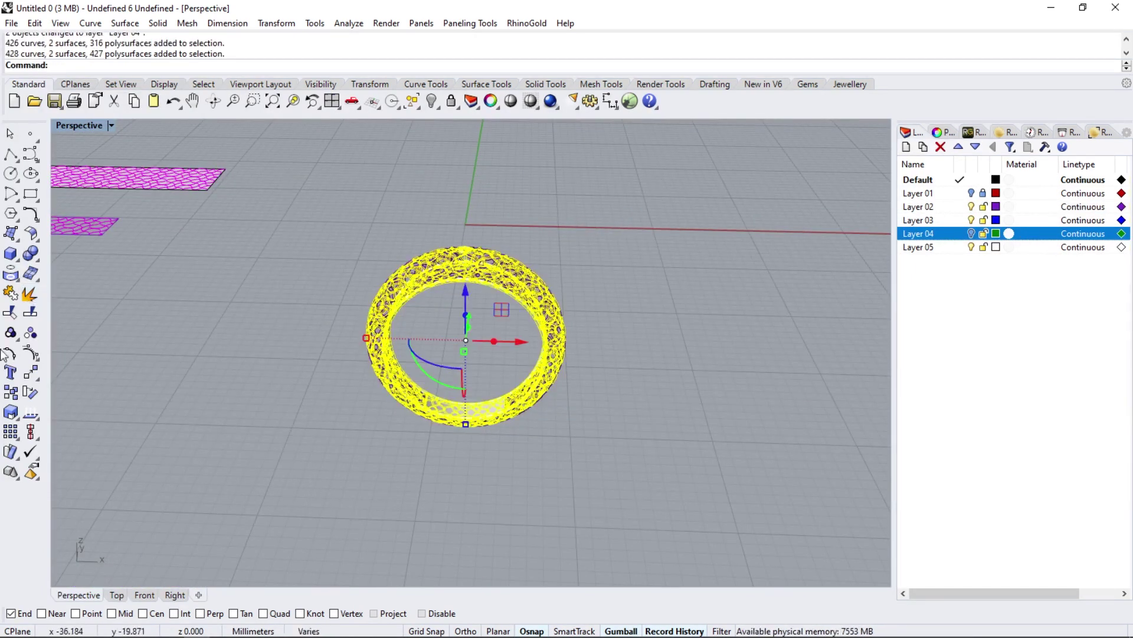
- Group the bangle's parts and show all hidden objects, including the gold flower ring
left_click(10, 335)
left_click(437, 108)
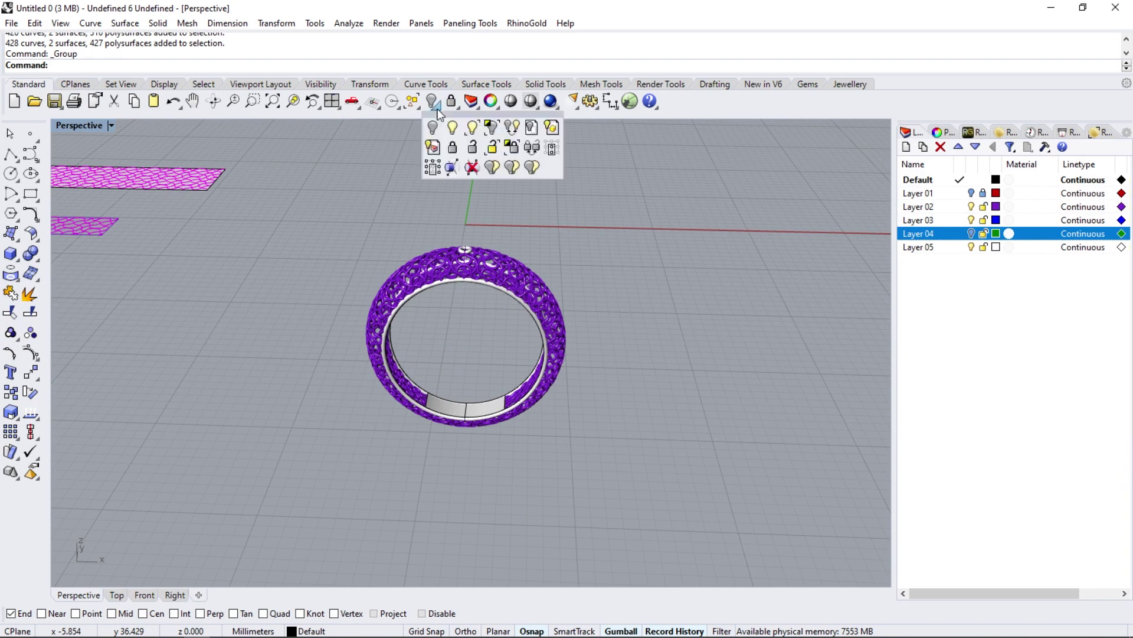
left_click(431, 101)
- Orbit around the rendered gold filigree flower ring, ending with a view from above
right_click_drag(466, 296, 521, 306)
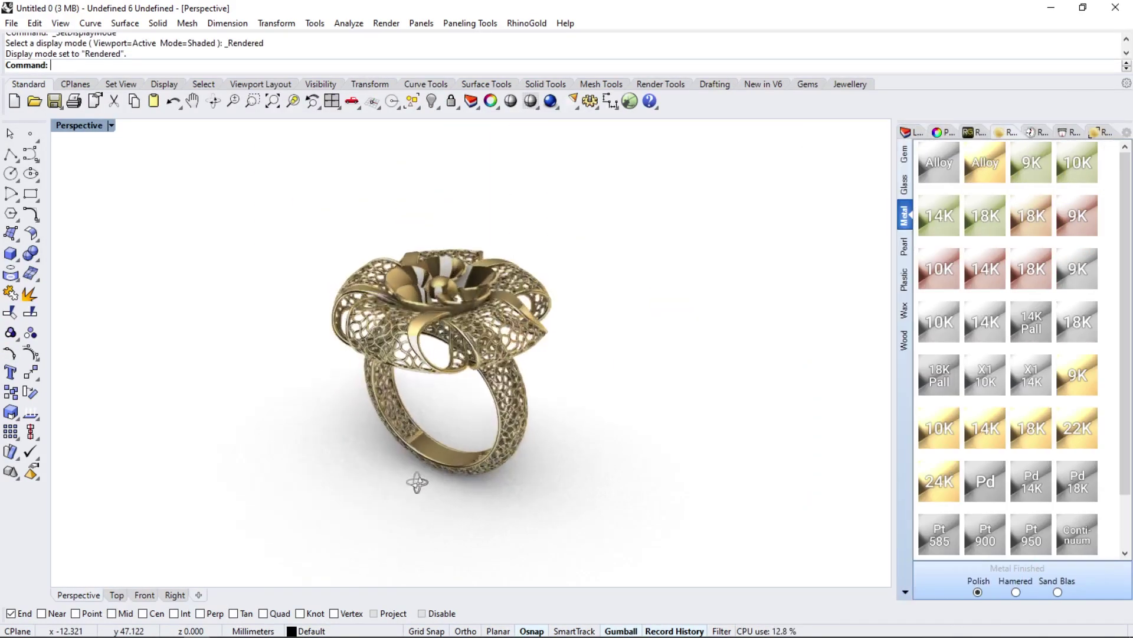
right_click_drag(346, 484, 853, 534)
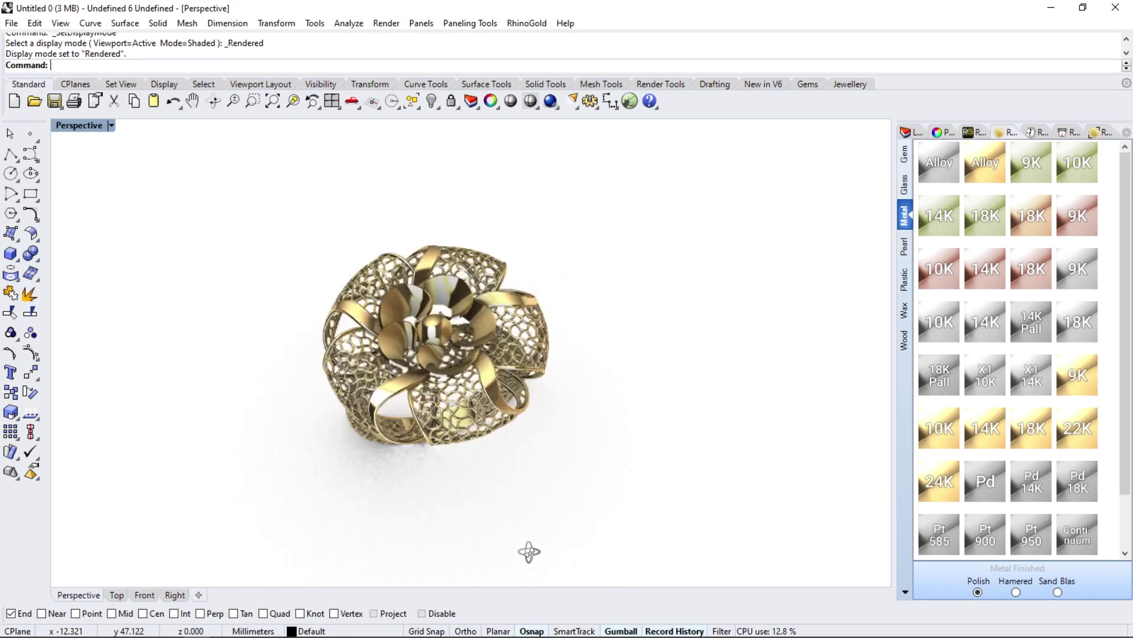
right_click_drag(853, 535, 501, 552)
mouse_move(794, 468)
right_mouse_down()
mouse_move(383, 510)
mouse_move(372, 539)
mouse_move(350, 500)
mouse_move(405, 451)
mouse_move(567, 425)
mouse_move(689, 455)
mouse_move(739, 491)
right_mouse_up()
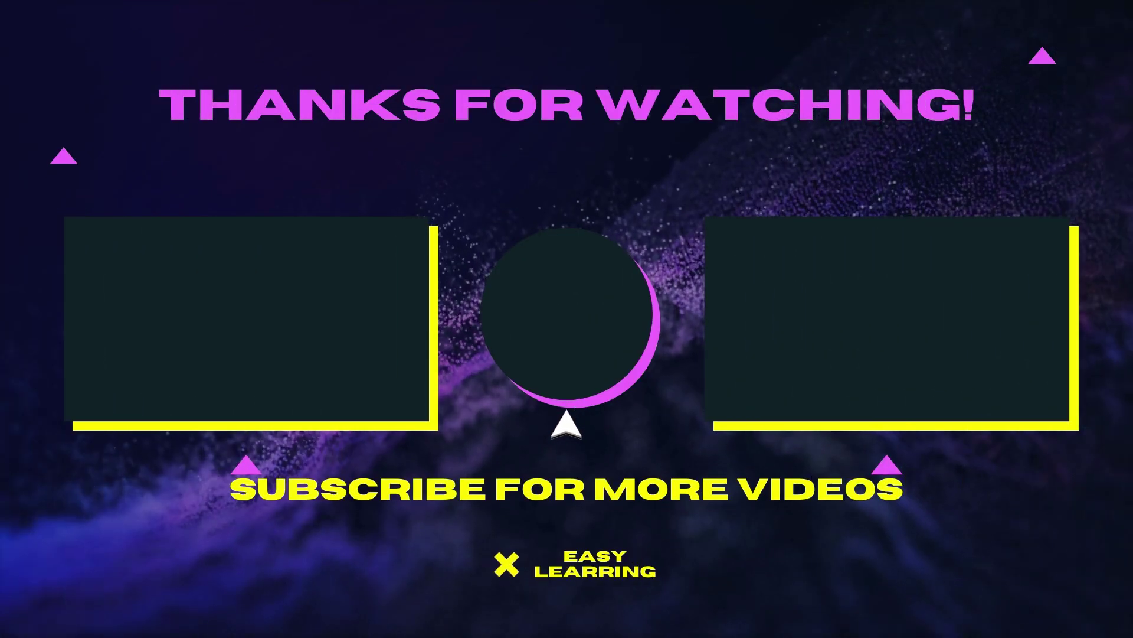